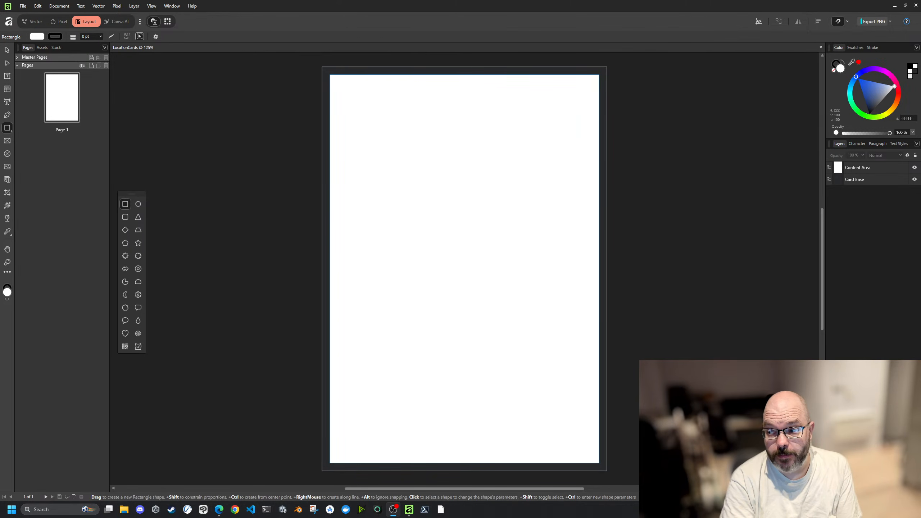
Step: Draw a rectangular picture frame spanning the full width of the content area, covering roughly its upper two fifths
{"action": "key", "text": "alt+Tab"}
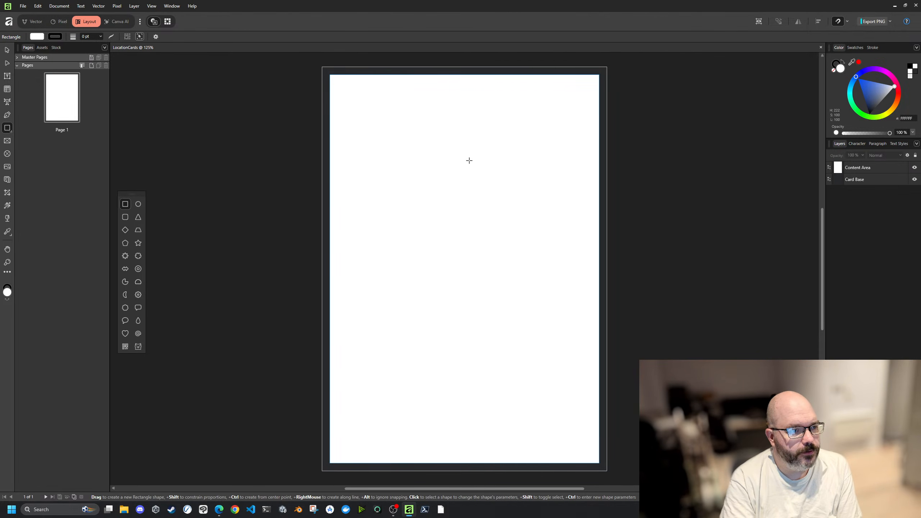
{"action": "left_click", "coordinate": [7, 140]}
{"action": "left_click_drag", "start_coordinate": [330, 75], "coordinate": [600, 229]}
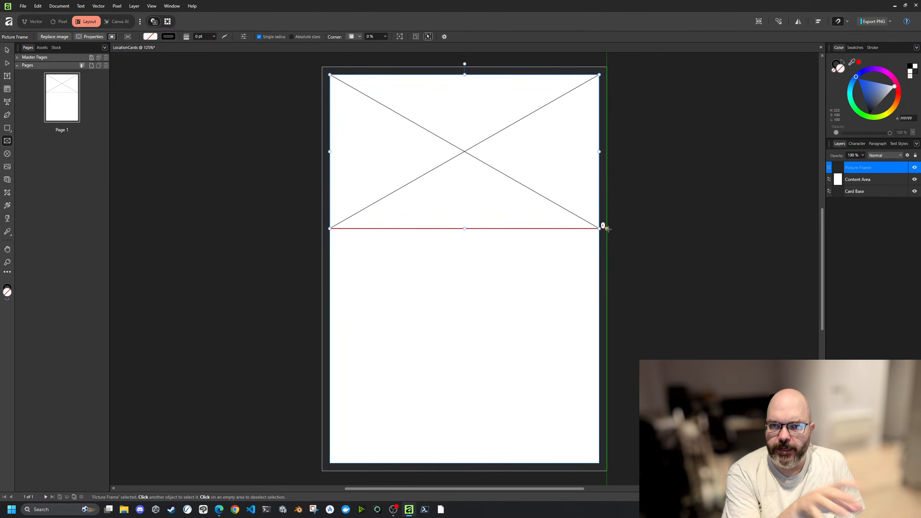
{"action": "left_click", "coordinate": [623, 257]}
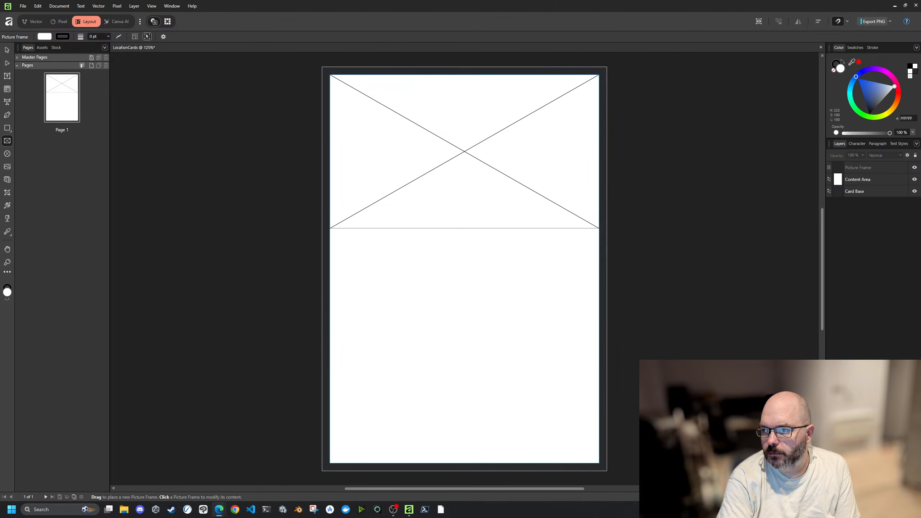
Step: Look at the Pixabay page of the Alps guest house photo in the browser
{"action": "left_click_drag", "start_coordinate": [0, 72], "coordinate": [487, 47]}
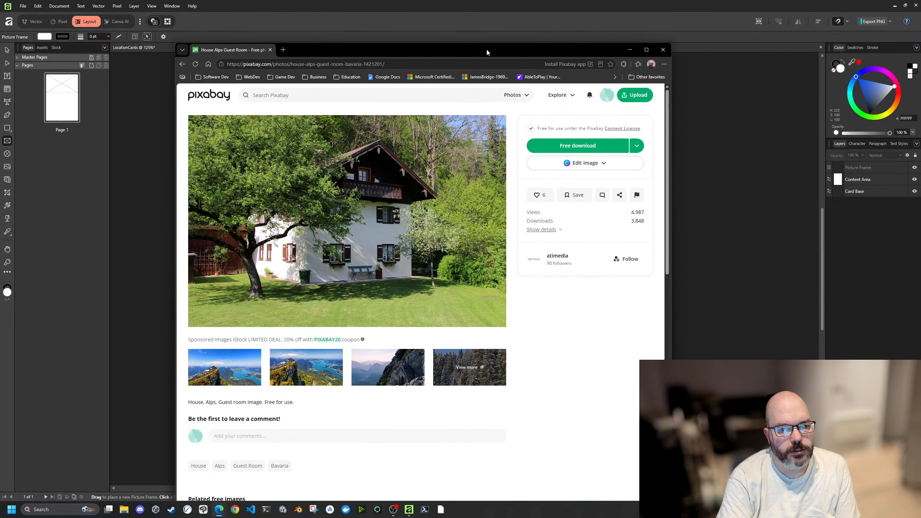
{"action": "double_click", "coordinate": [486, 48]}
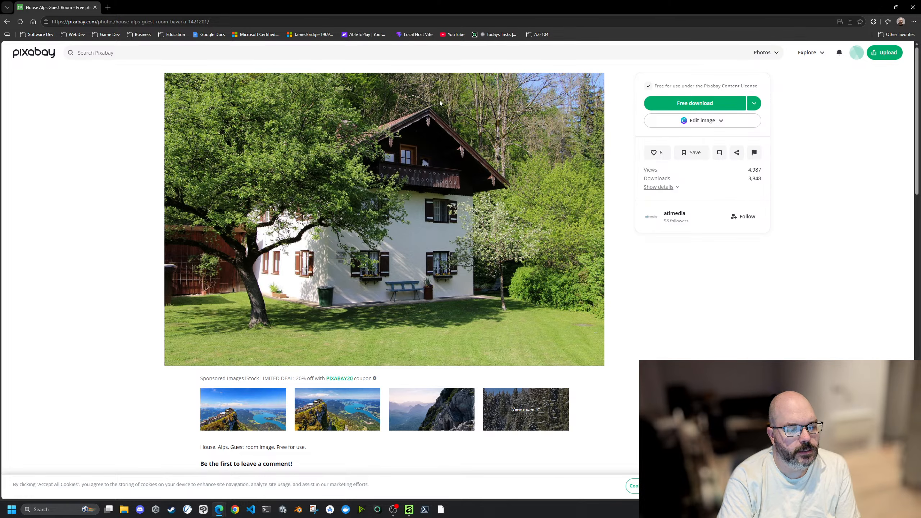
{"action": "left_click_drag", "start_coordinate": [473, 34], "coordinate": [920, 34]}
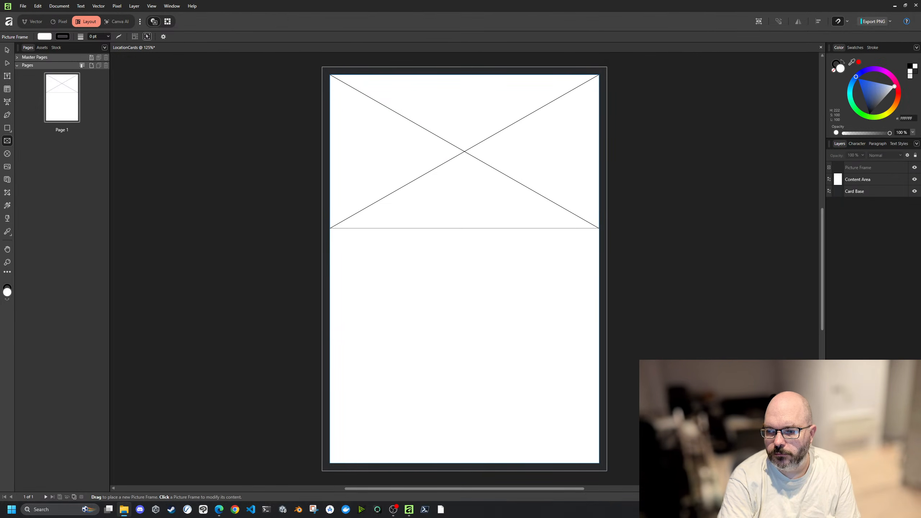
Step: Place the guest house photo file in the picture frame and enlarge it within the frame to about 108%
{"action": "left_click_drag", "start_coordinate": [144, 248], "coordinate": [429, 171]}
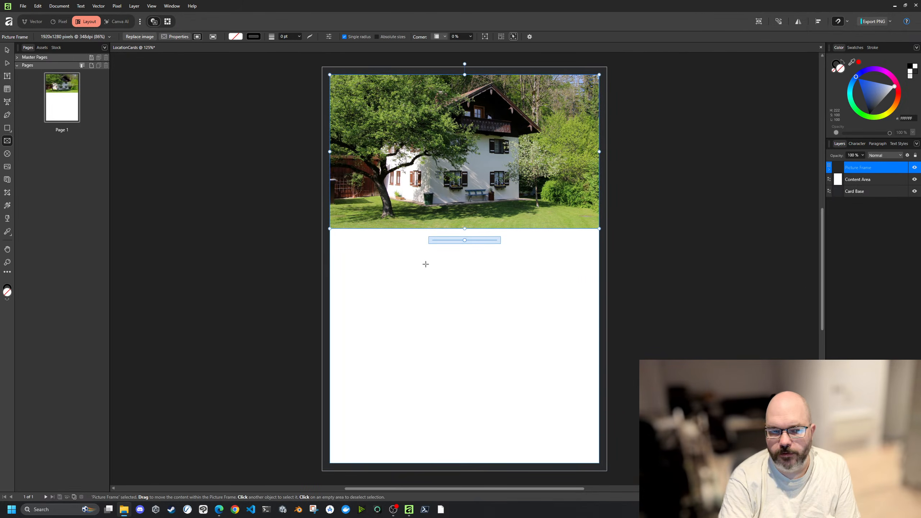
{"action": "mouse_move", "coordinate": [465, 240]}
{"action": "left_mouse_down"}
{"action": "mouse_move", "coordinate": [478, 240]}
{"action": "mouse_move", "coordinate": [460, 245]}
{"action": "mouse_move", "coordinate": [474, 245]}
{"action": "left_mouse_up"}
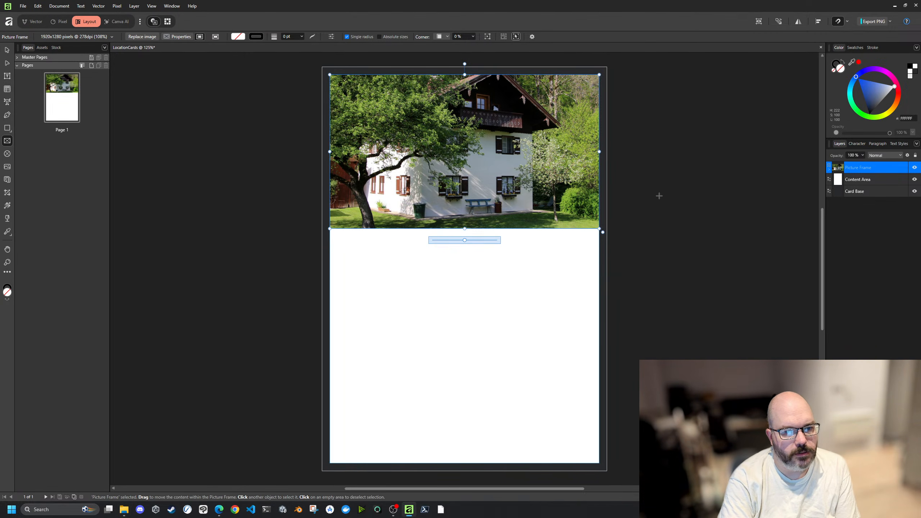
{"action": "left_click", "coordinate": [546, 266]}
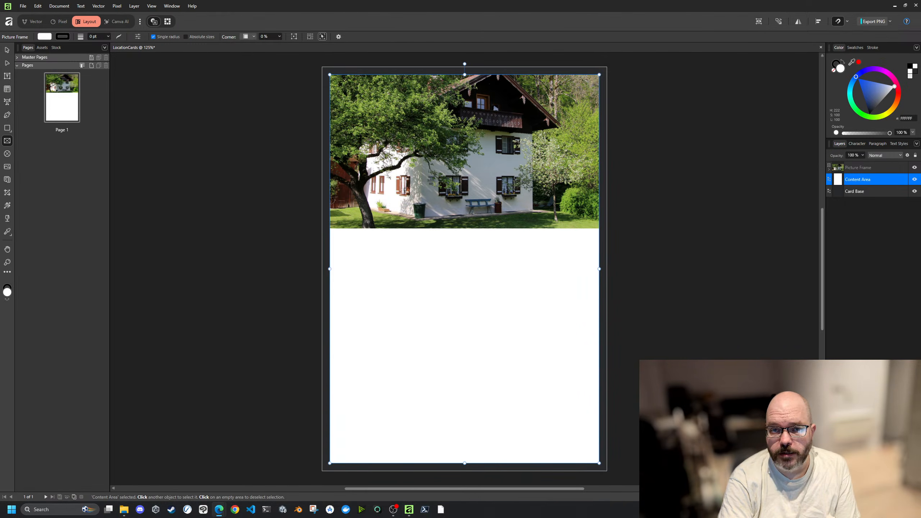
{"action": "left_click", "coordinate": [200, 168]}
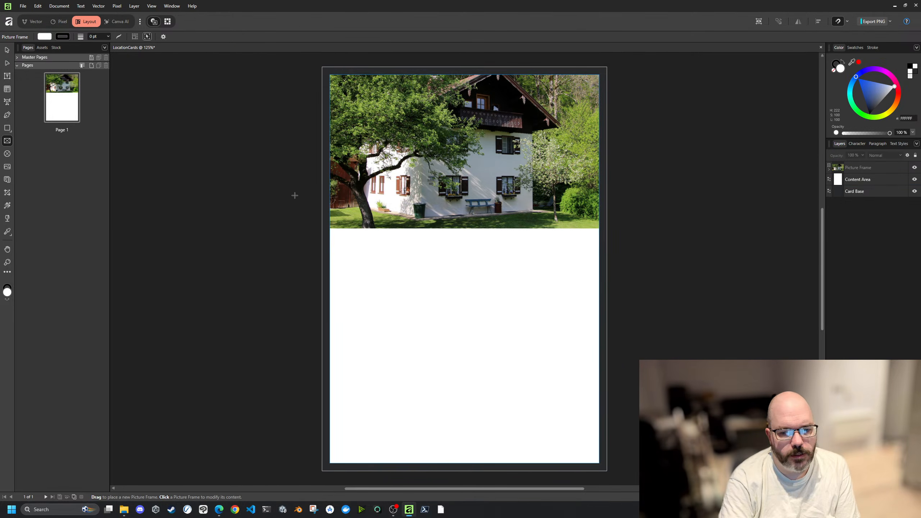
Step: Rename the picture frame layer as "Photo"
{"action": "double_click", "coordinate": [864, 167]}
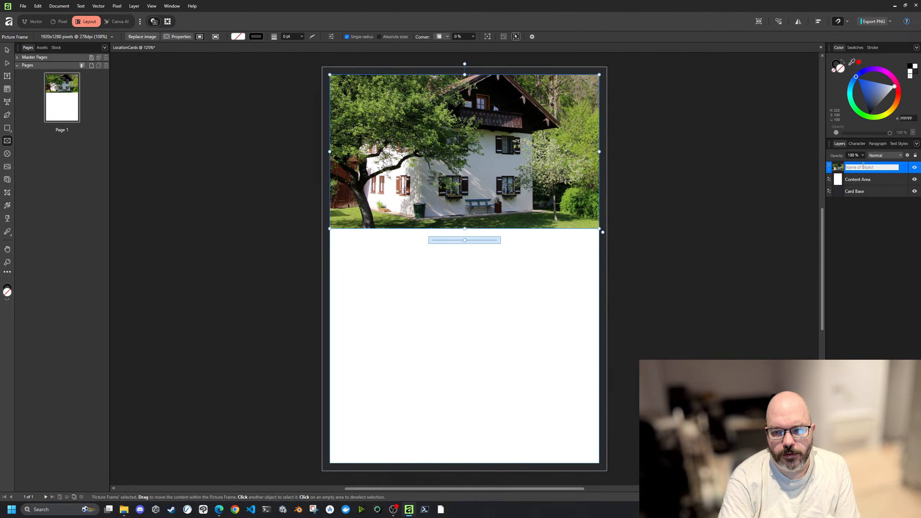
{"action": "type", "text": "Ph"}
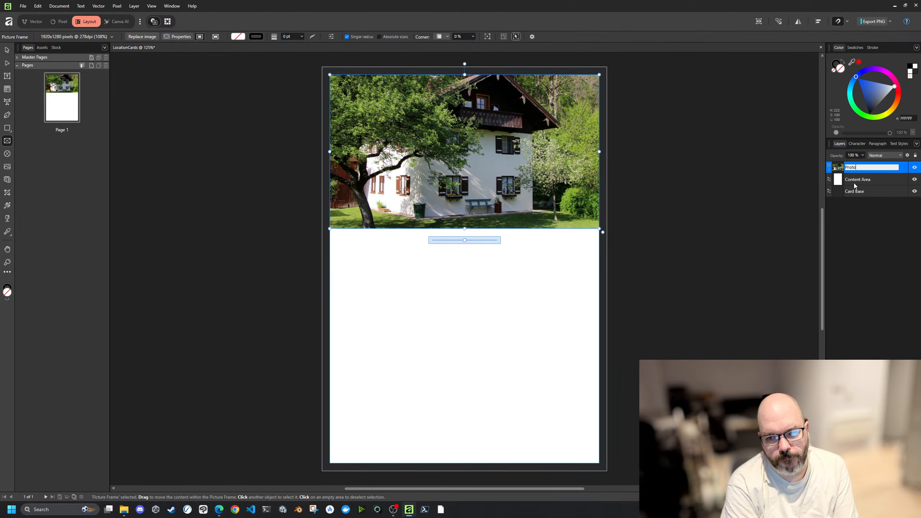
{"action": "type", "text": "oto"}
{"action": "key", "text": "Return"}
{"action": "left_click", "coordinate": [633, 198]}
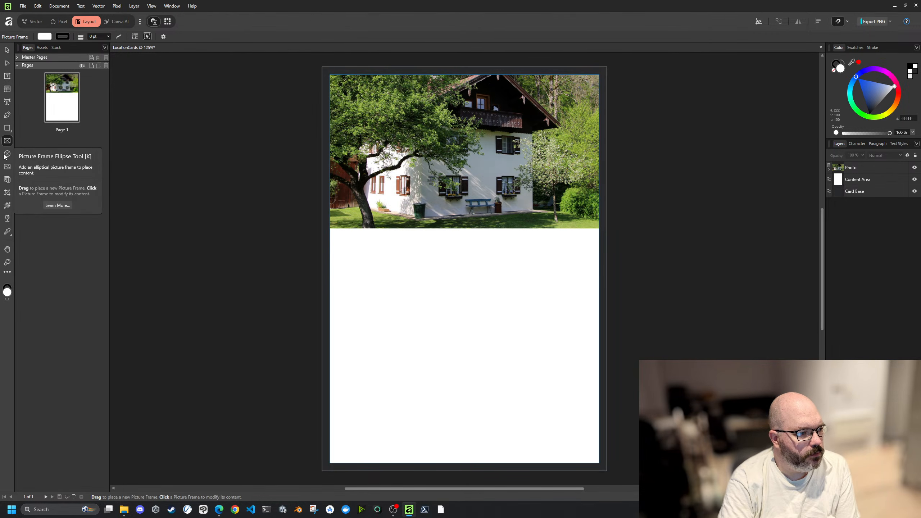
{"action": "left_click", "coordinate": [7, 128]}
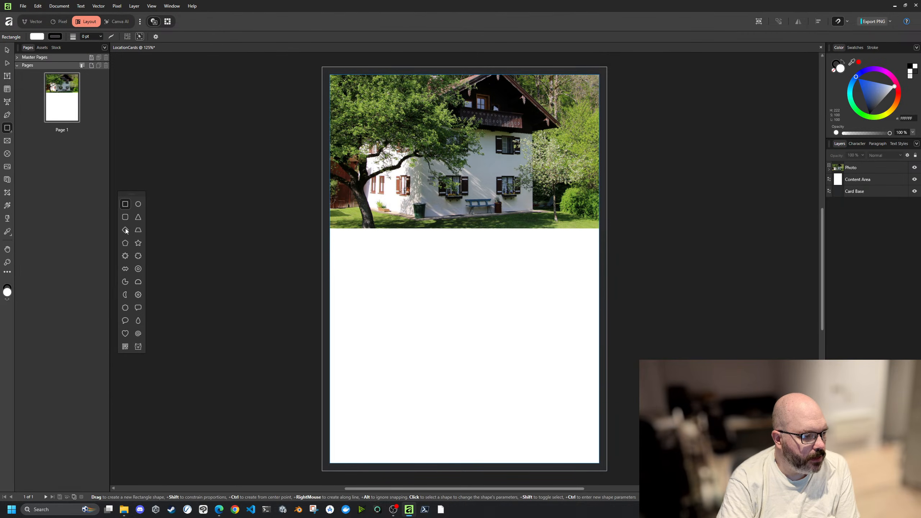
{"action": "left_click", "coordinate": [125, 217]}
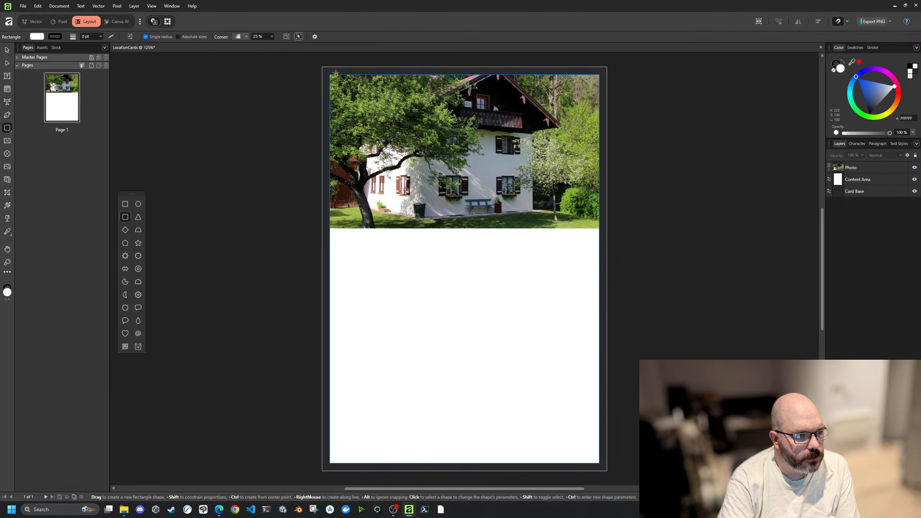
{"action": "left_click_drag", "start_coordinate": [330, 74], "coordinate": [479, 96]}
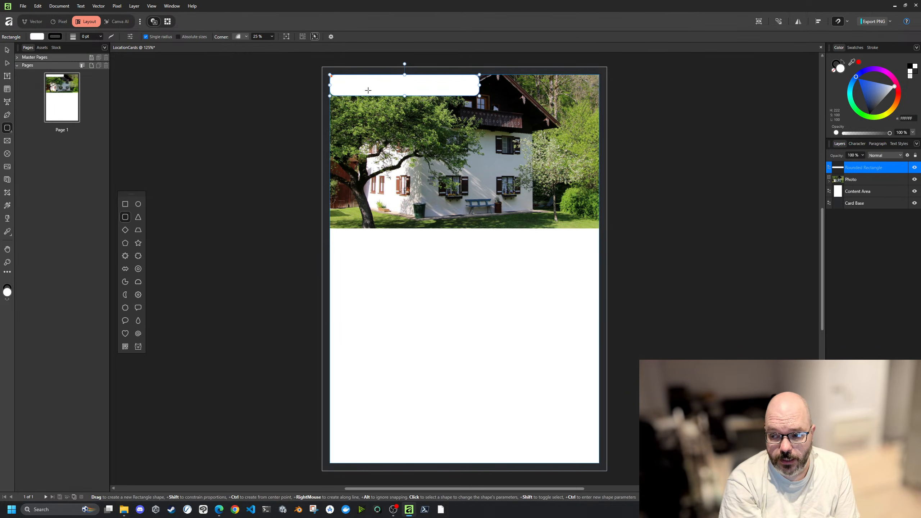
{"action": "key", "text": "v"}
{"action": "key", "text": "Tab"}
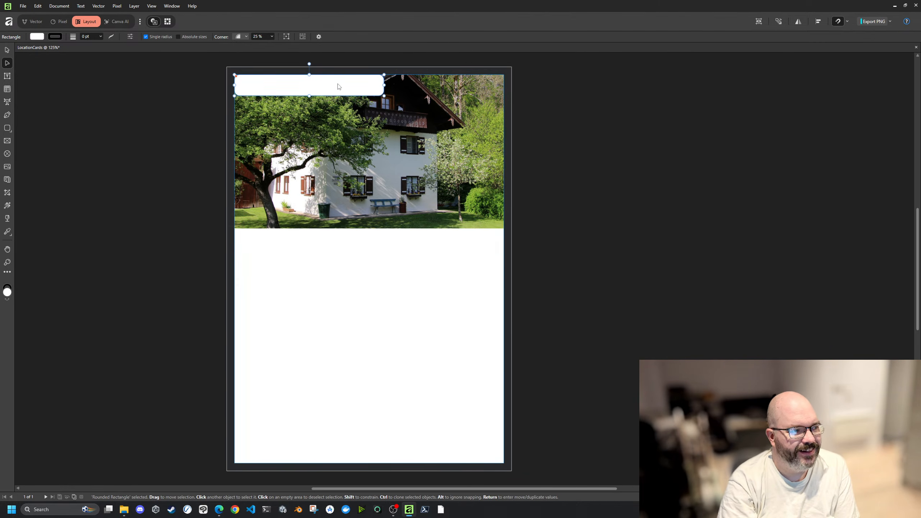
{"action": "key", "text": "Delete"}
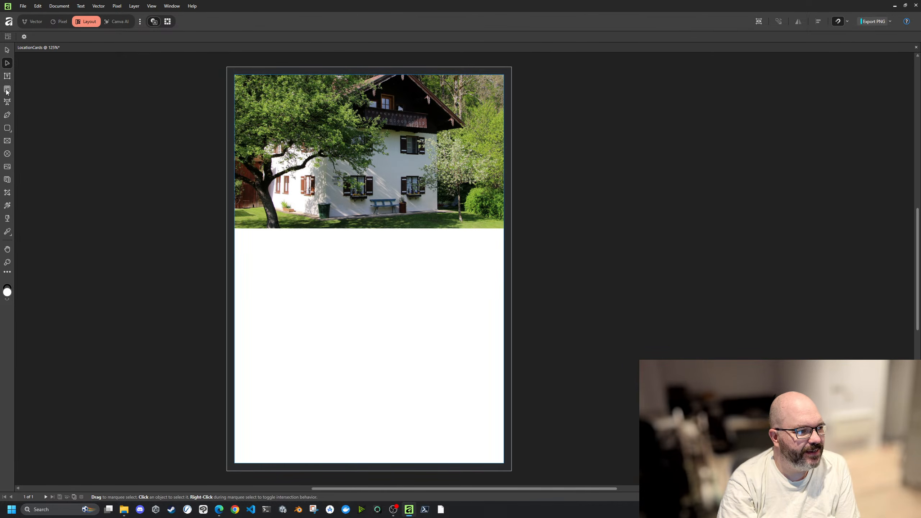
Step: Draw a white rounded rectangle as a title label, slightly inset from the photo's upper-left corner and about half the photo's width
{"action": "left_click", "coordinate": [8, 127]}
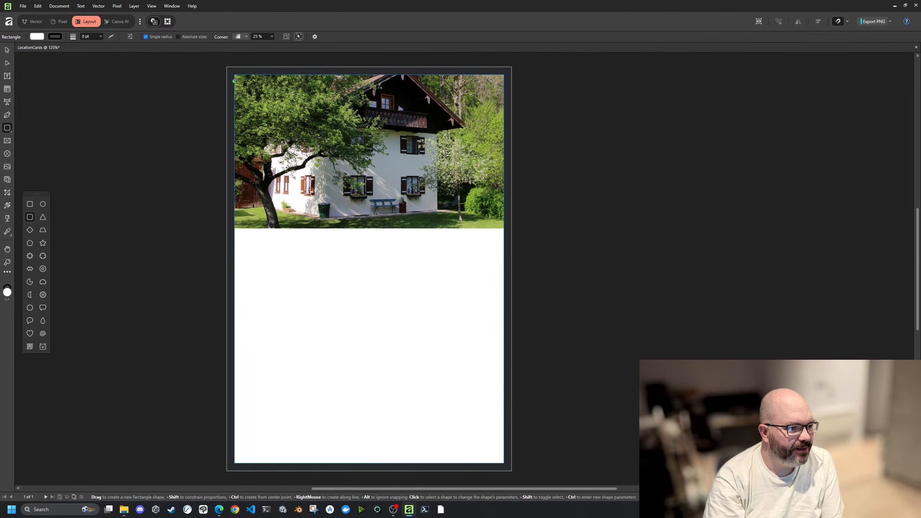
{"action": "left_click_drag", "start_coordinate": [241, 79], "coordinate": [382, 102]}
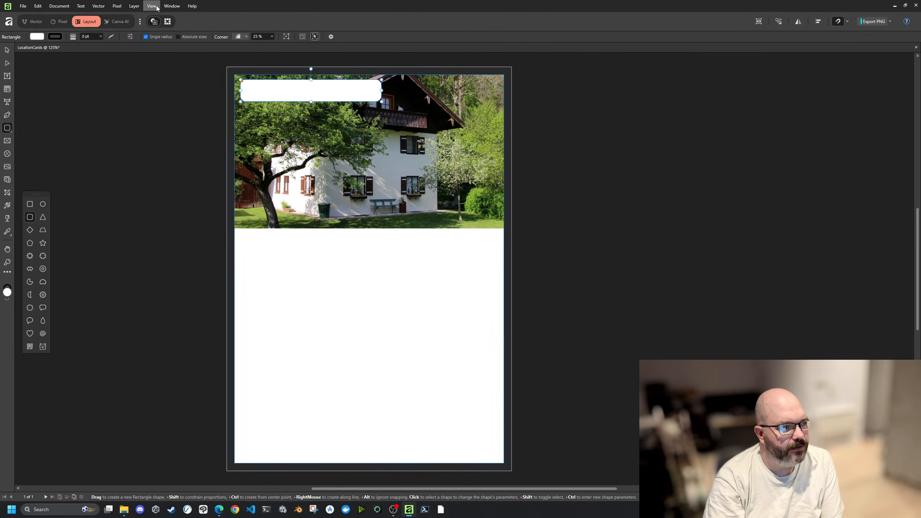
{"action": "left_click", "coordinate": [172, 6]}
{"action": "mouse_move", "coordinate": [149, 38]}
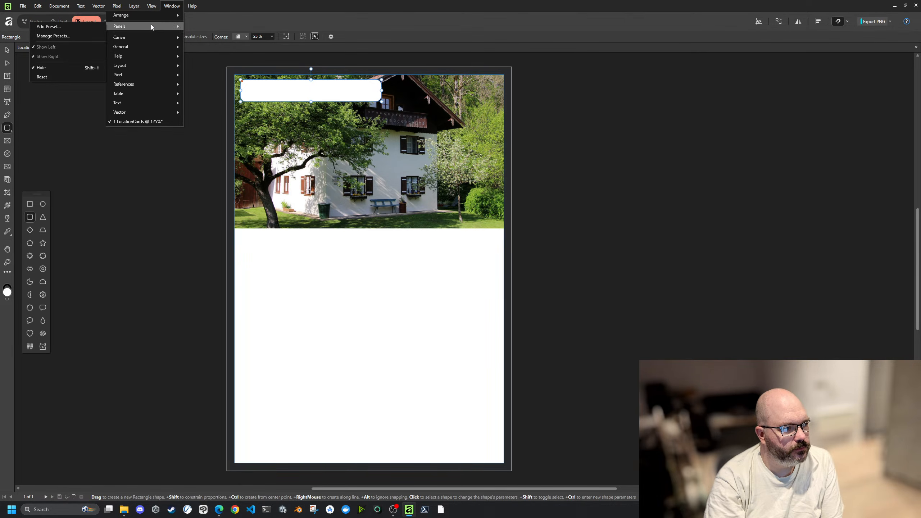
{"action": "mouse_move", "coordinate": [139, 74]}
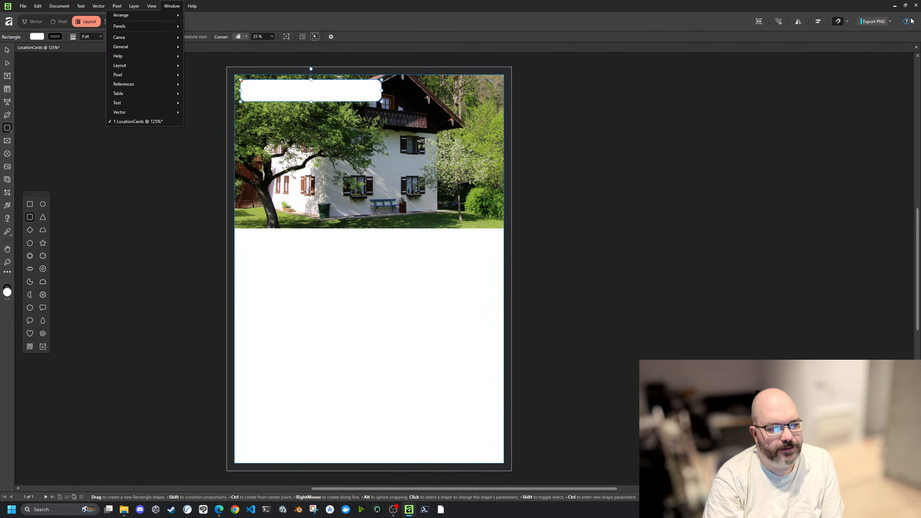
{"action": "key", "text": "Escape"}
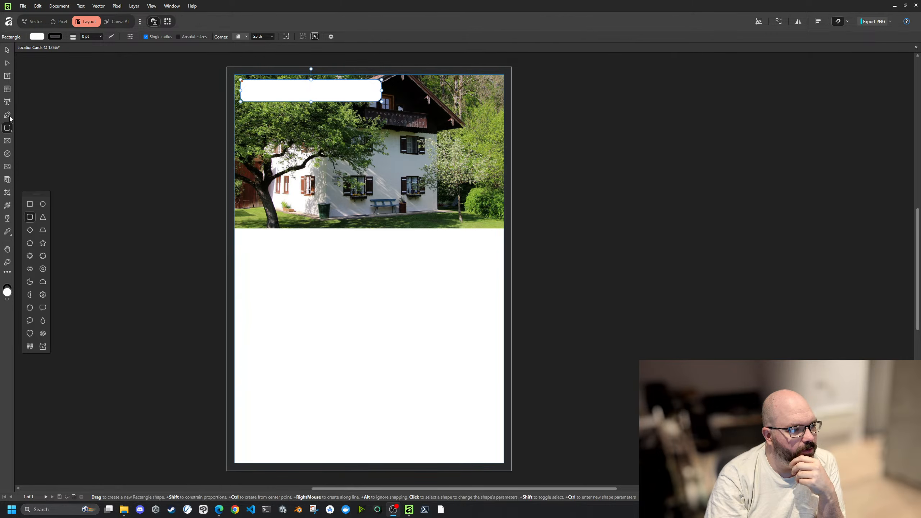
Step: Add a text frame over the white label reading "Hapscombe Guest House", centred both vertically and horizontally
{"action": "left_click", "coordinate": [10, 78]}
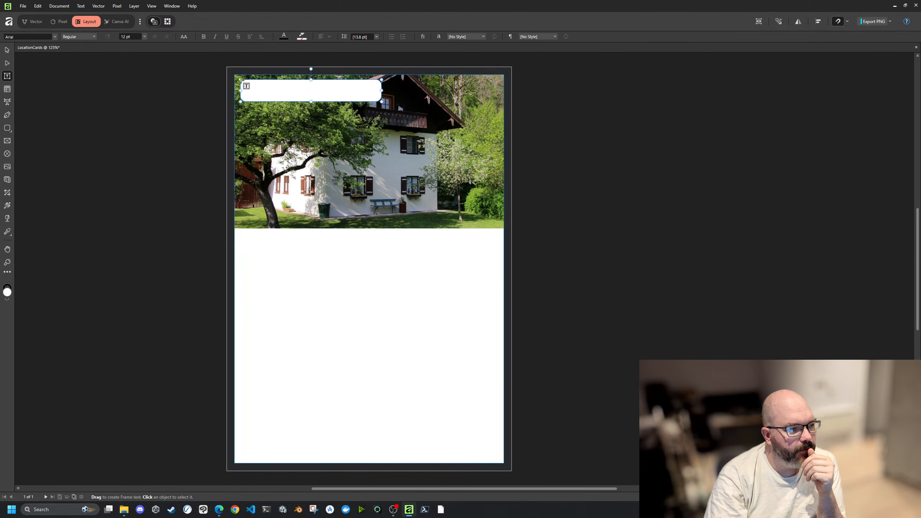
{"action": "left_click_drag", "start_coordinate": [244, 79], "coordinate": [379, 101]}
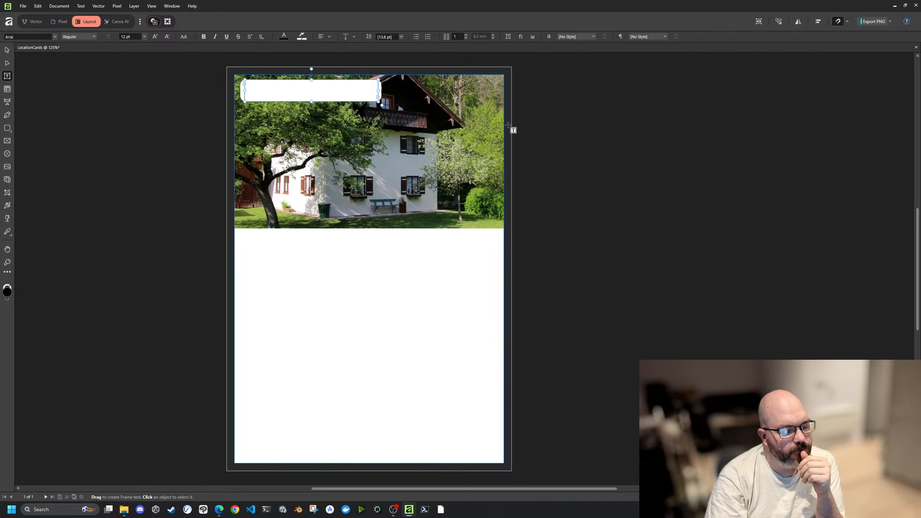
{"action": "type", "text": "Hap"}
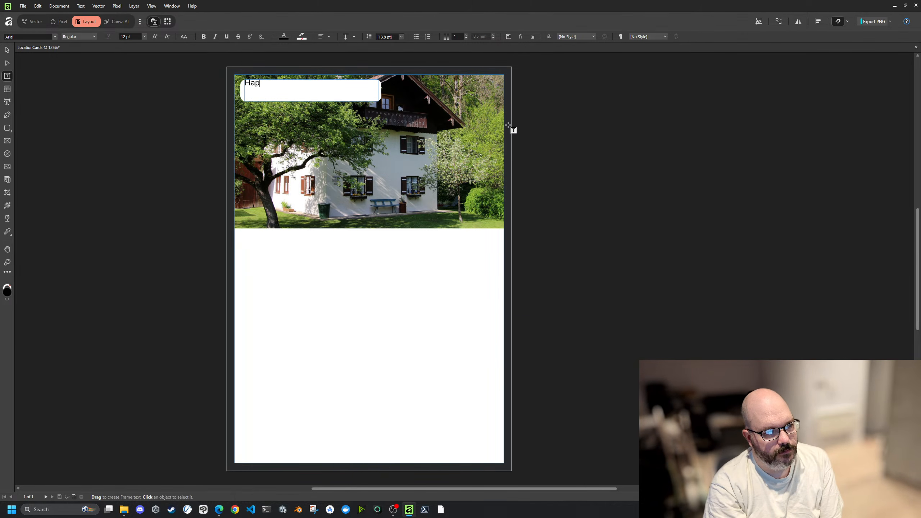
{"action": "type", "text": "scom"}
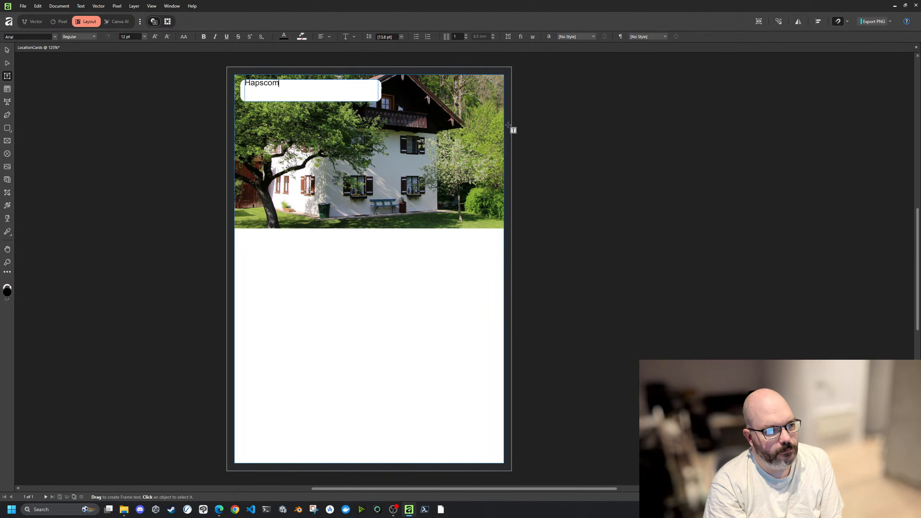
{"action": "type", "text": "be Guest House"}
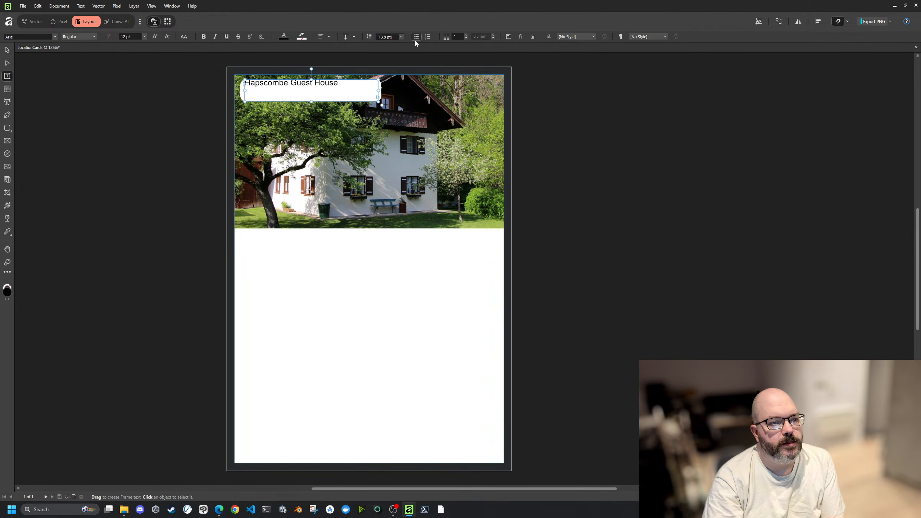
{"action": "left_click", "coordinate": [347, 36]}
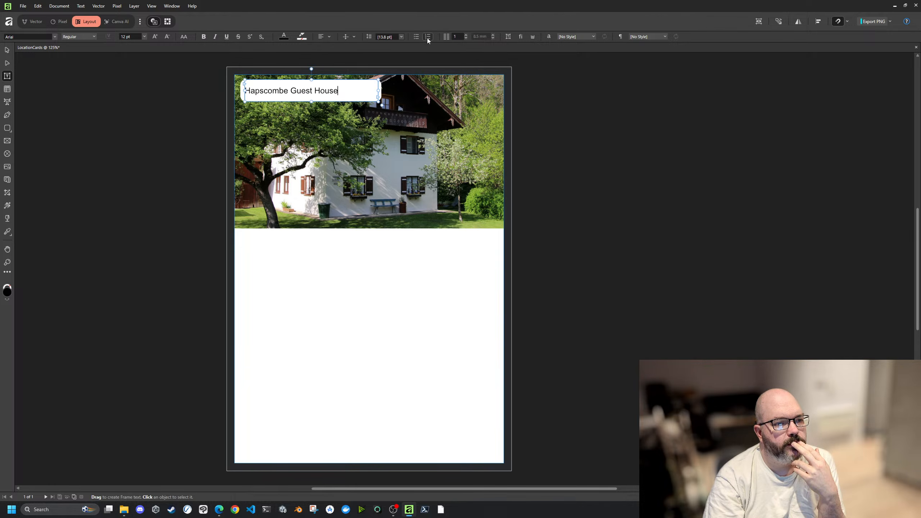
{"action": "left_click", "coordinate": [327, 36]}
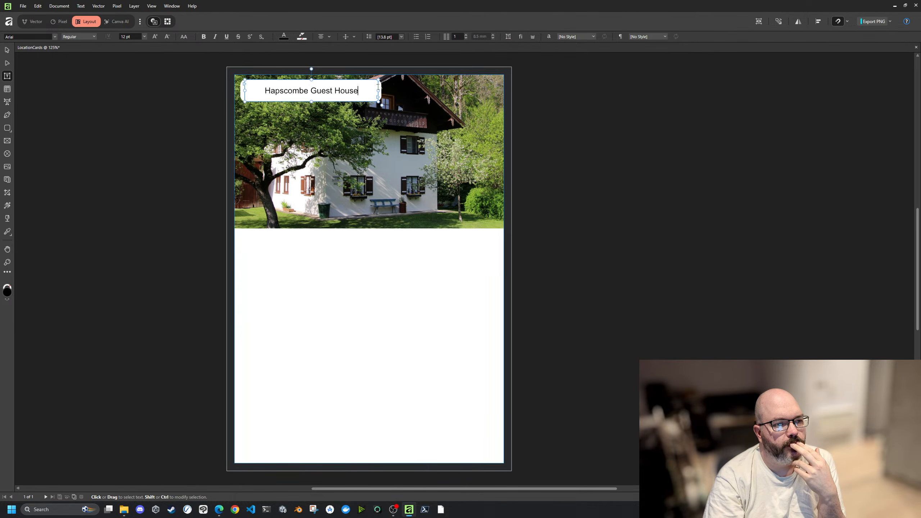
Step: Change the font of the "Hapscombe Guest House" title to Reem Kufi
{"action": "left_click_drag", "start_coordinate": [359, 91], "coordinate": [264, 91]}
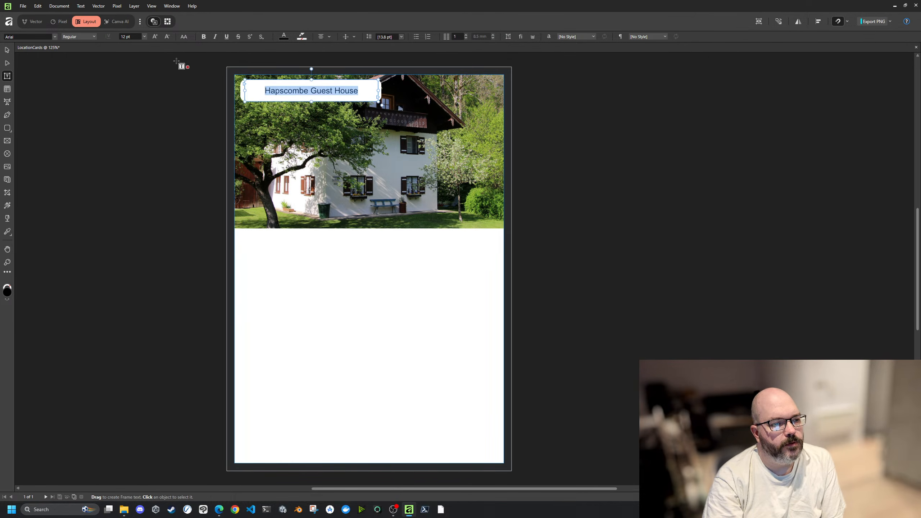
{"action": "left_click", "coordinate": [55, 37]}
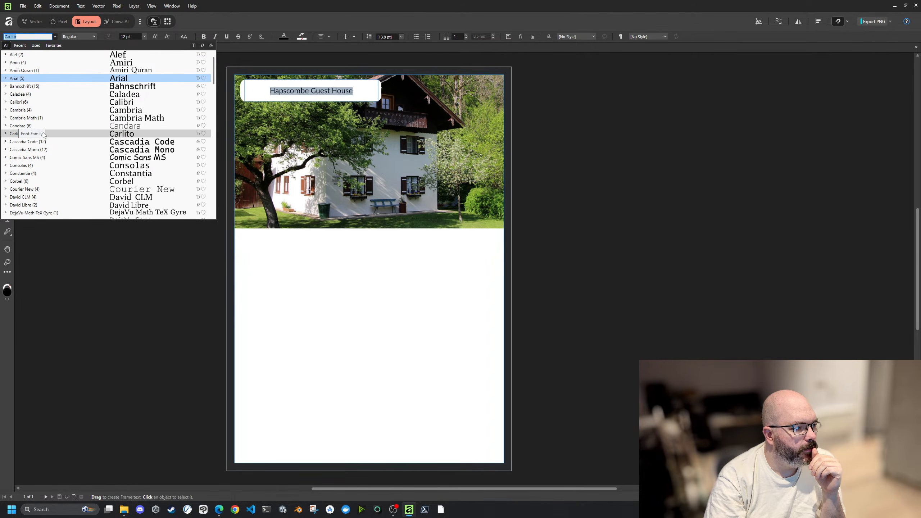
{"action": "scroll", "coordinate": [50, 181], "scroll_direction": "down", "scroll_amount": 5}
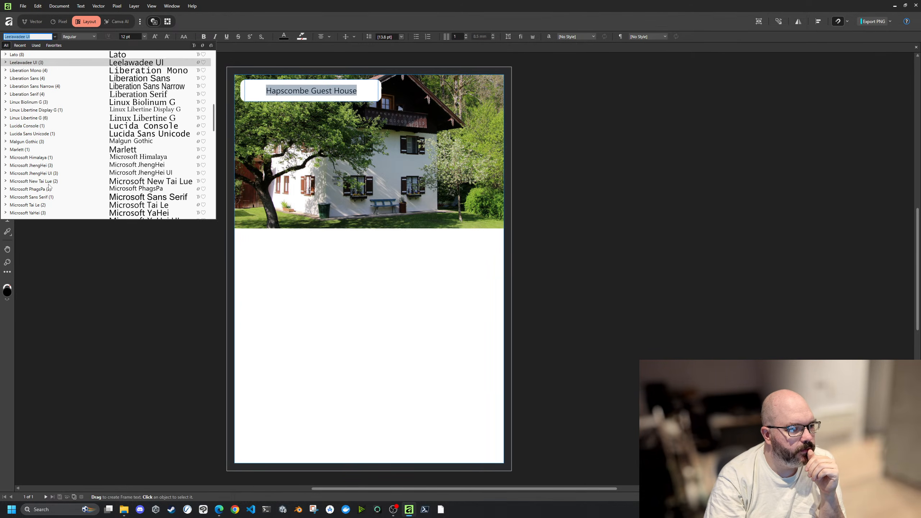
{"action": "scroll", "coordinate": [54, 171], "scroll_direction": "down", "scroll_amount": 5}
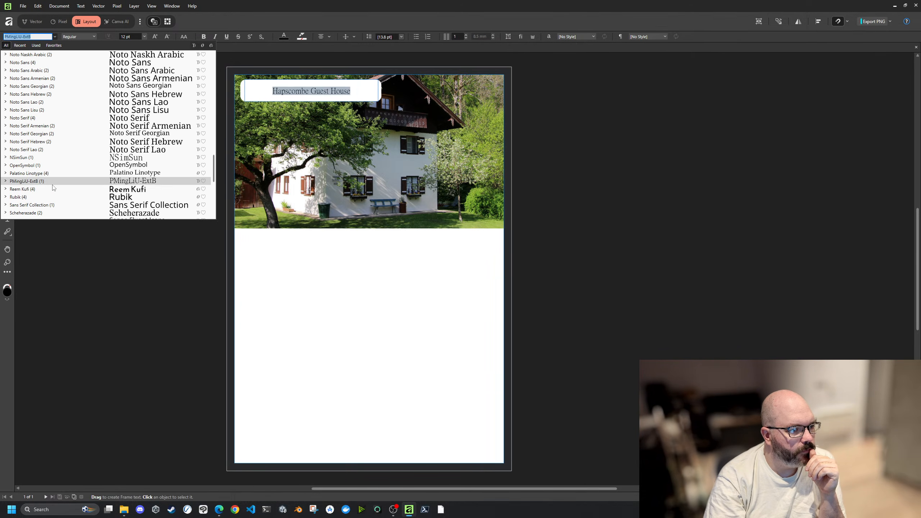
{"action": "left_click", "coordinate": [69, 193]}
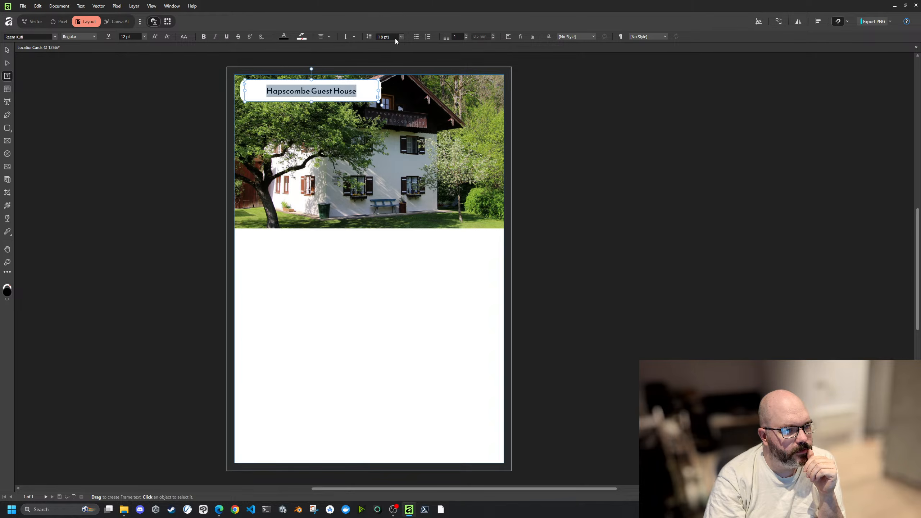
Step: Set the leading of the "Hapscombe Guest House" title to 9 pt
{"action": "left_click", "coordinate": [400, 37]}
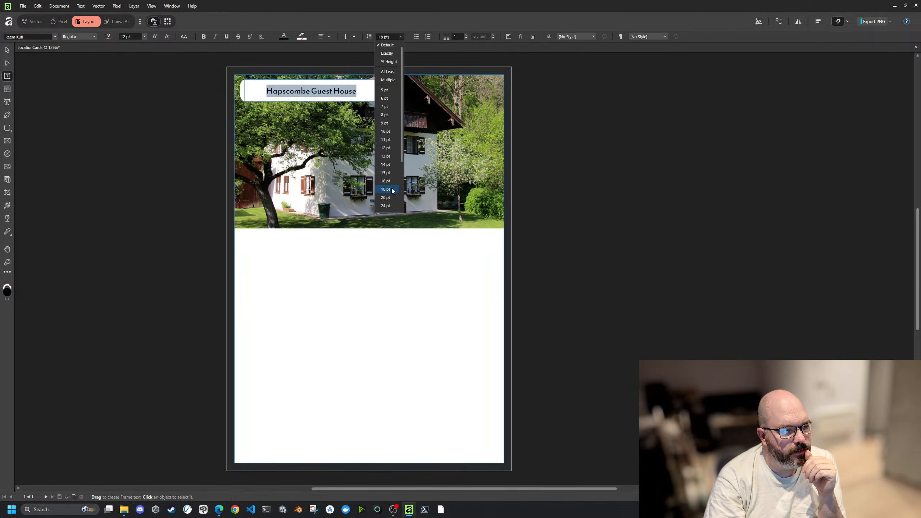
{"action": "left_click", "coordinate": [386, 206]}
{"action": "left_click", "coordinate": [358, 91]}
{"action": "left_click_drag", "start_coordinate": [357, 92], "coordinate": [266, 92]}
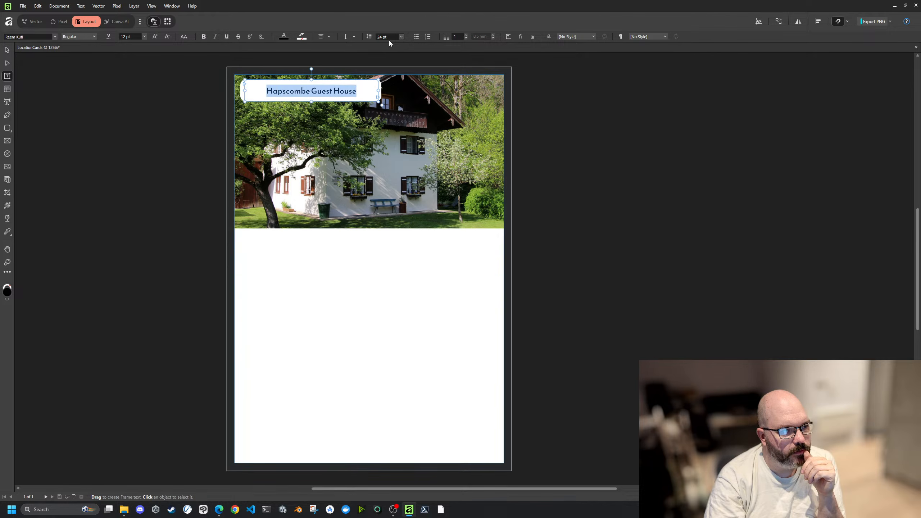
{"action": "left_click", "coordinate": [402, 36]}
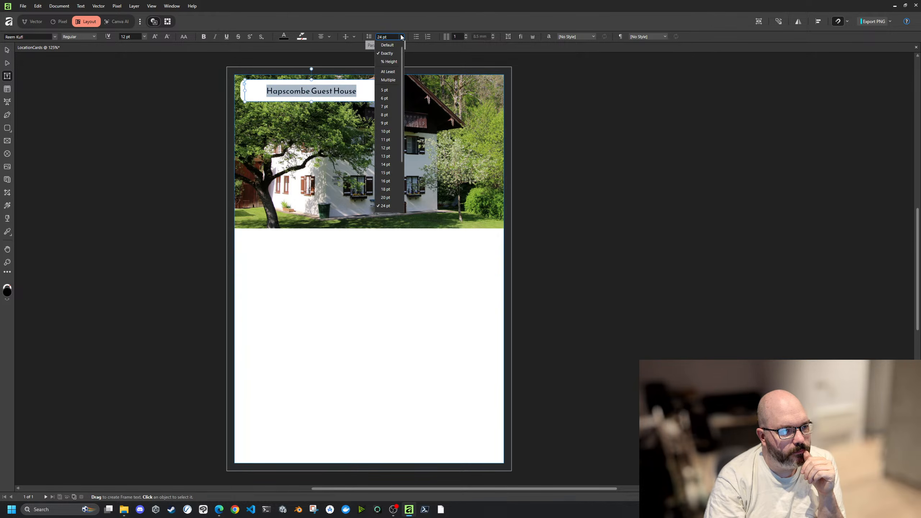
{"action": "left_click", "coordinate": [385, 123]}
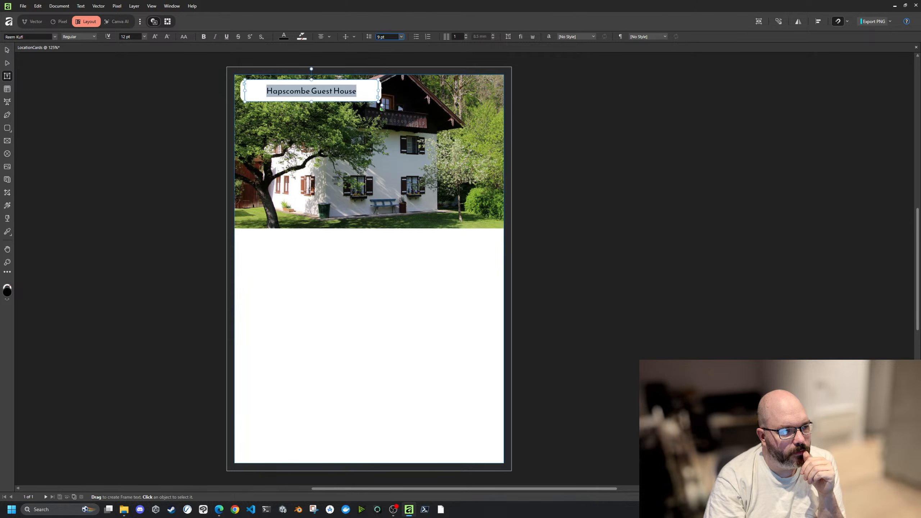
{"action": "key", "text": "Right"}
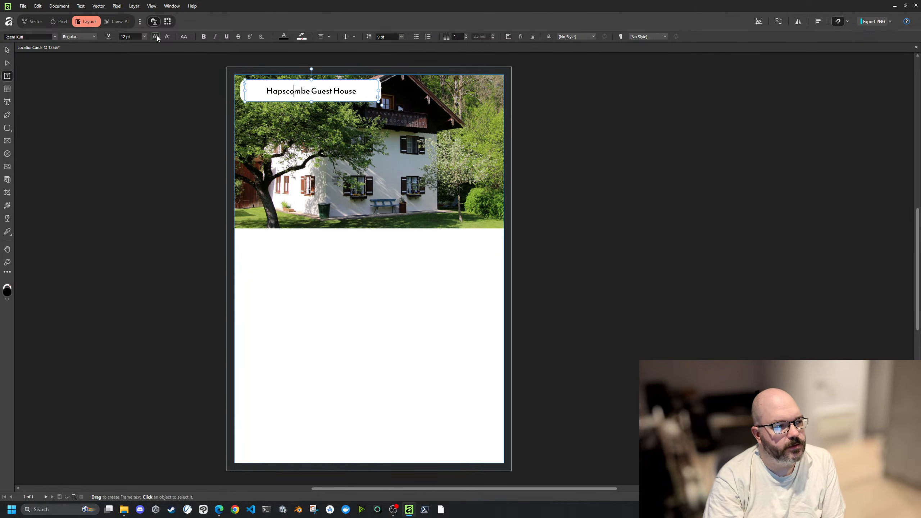
Step: Enlarge the whole "Hapscombe Guest House" title to 15 pt and deselect it
{"action": "key", "text": "ctrl+a"}
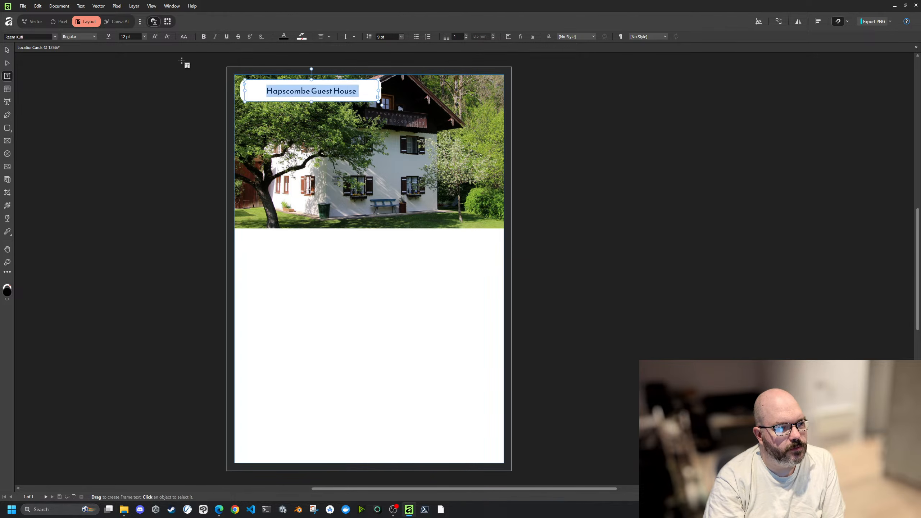
{"action": "left_click", "coordinate": [143, 36]}
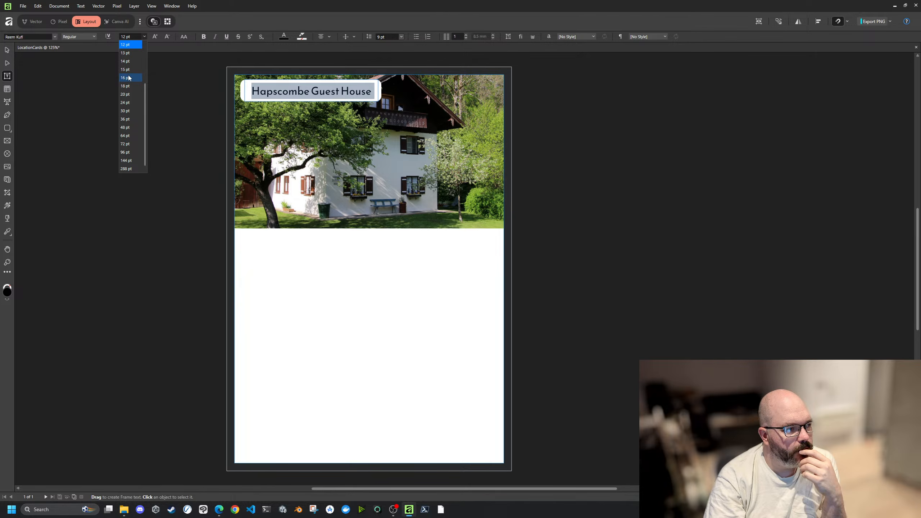
{"action": "key", "text": "Escape"}
{"action": "left_click", "coordinate": [177, 123]}
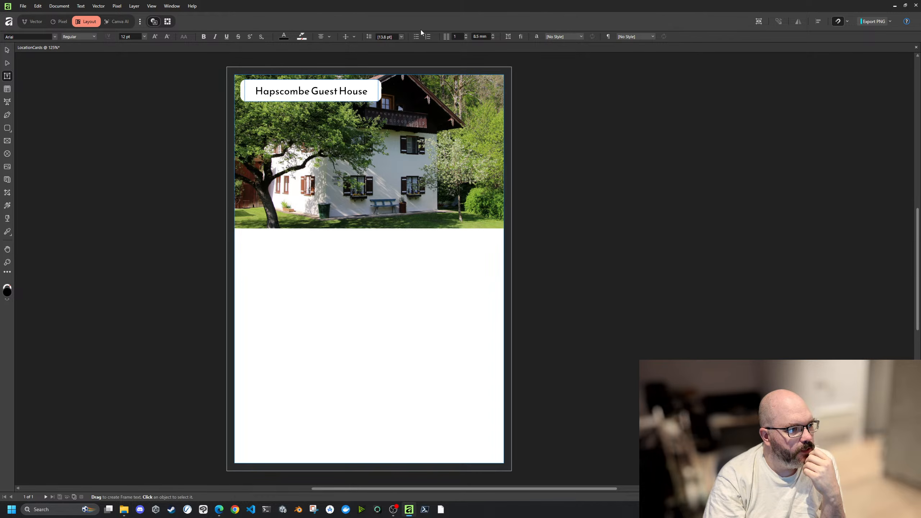
Step: Look through the General panel visibility list and check the page with preview mode switched on and off
{"action": "left_click", "coordinate": [171, 7]}
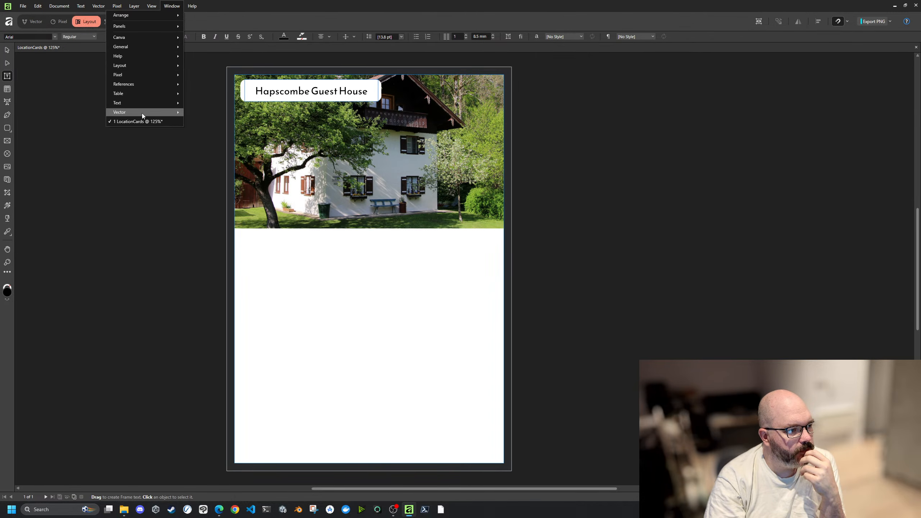
{"action": "mouse_move", "coordinate": [146, 85]}
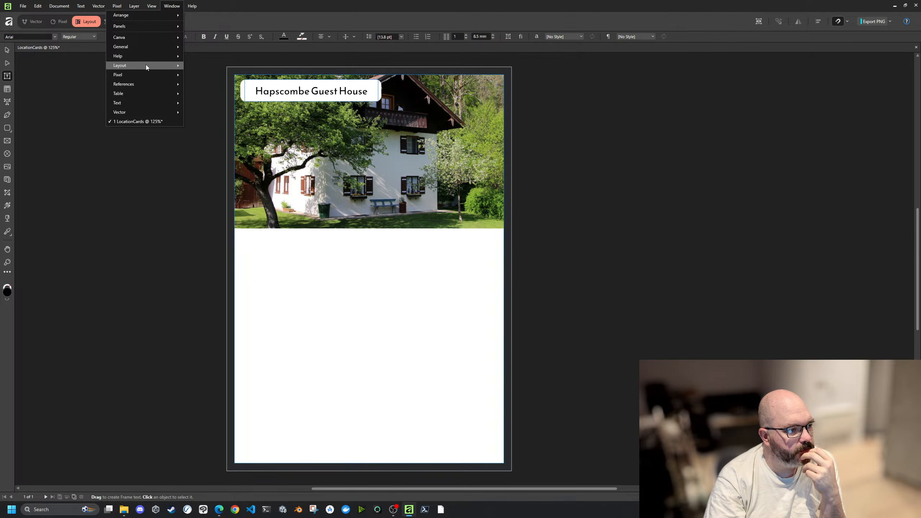
{"action": "mouse_move", "coordinate": [146, 59]}
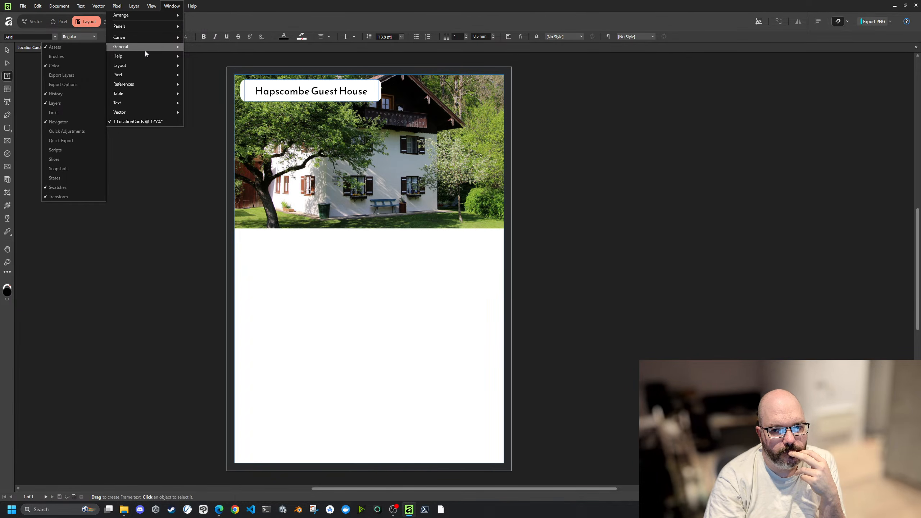
{"action": "left_click", "coordinate": [757, 19]}
{"action": "left_click", "coordinate": [757, 19]}
{"action": "left_click", "coordinate": [759, 23]}
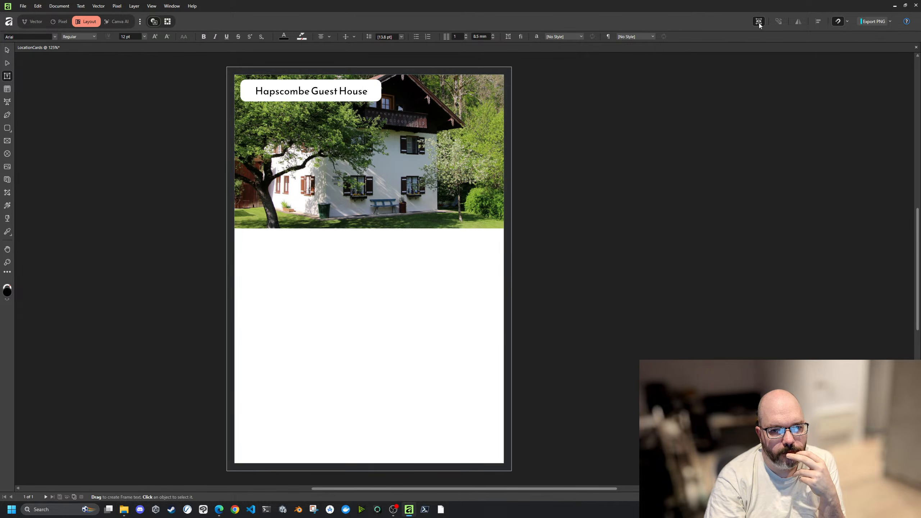
{"action": "left_click", "coordinate": [758, 21]}
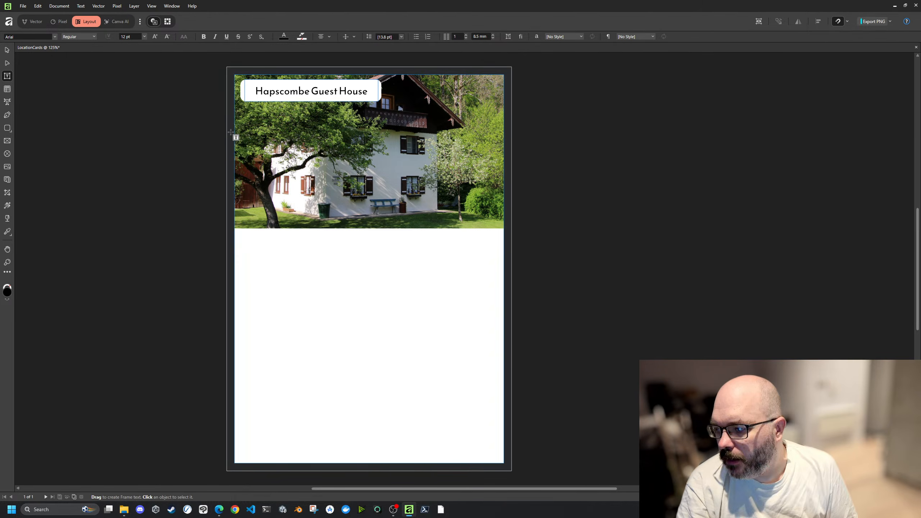
{"action": "right_click", "coordinate": [723, 183]}
{"action": "key", "text": "Escape"}
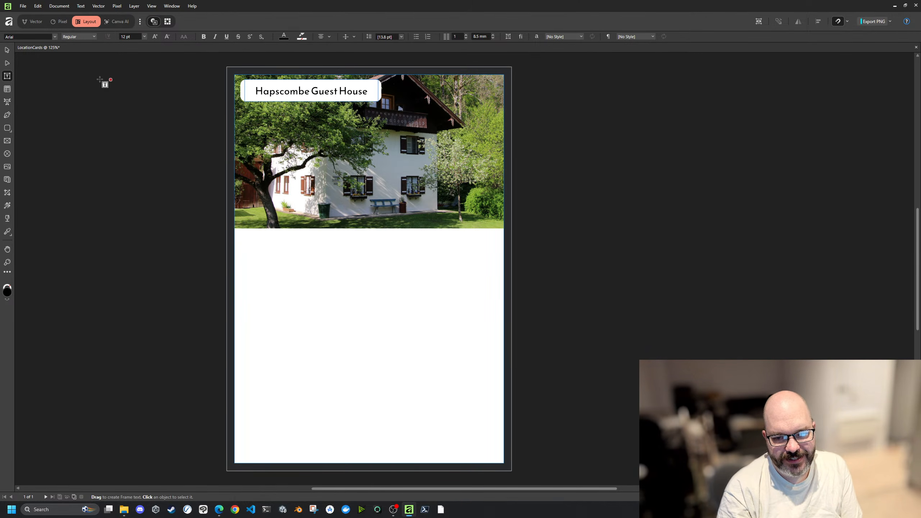
{"action": "key", "text": "h"}
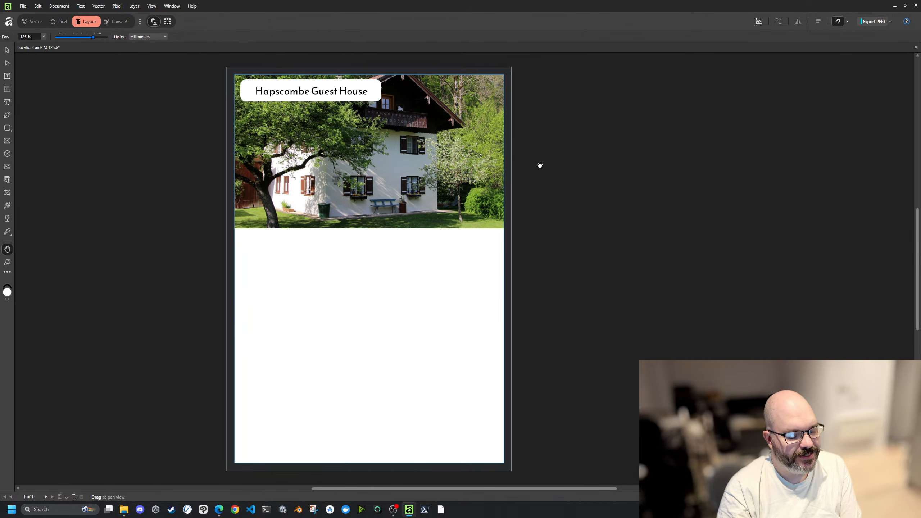
{"action": "key", "text": "c"}
{"action": "key", "text": "c"}
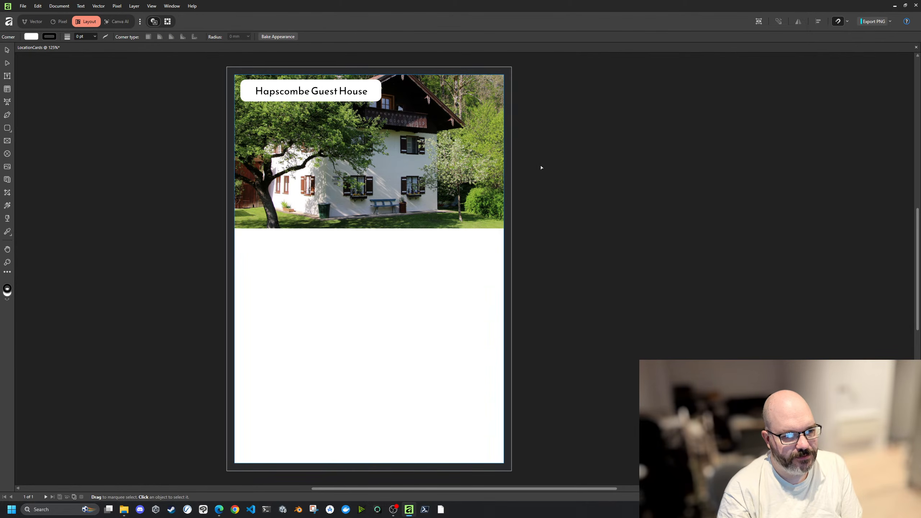
{"action": "key", "text": "a"}
{"action": "key", "text": "h"}
{"action": "key", "text": "a"}
{"action": "key", "text": "p"}
{"action": "key", "text": "s"}
{"action": "key", "text": "c"}
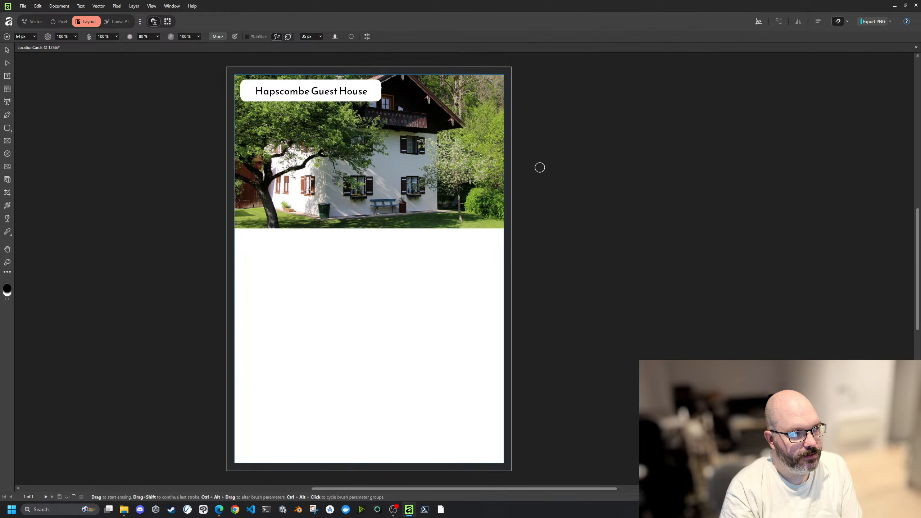
{"action": "key", "text": "m"}
{"action": "key", "text": "g"}
{"action": "key", "text": "g"}
{"action": "key", "text": "shift+t"}
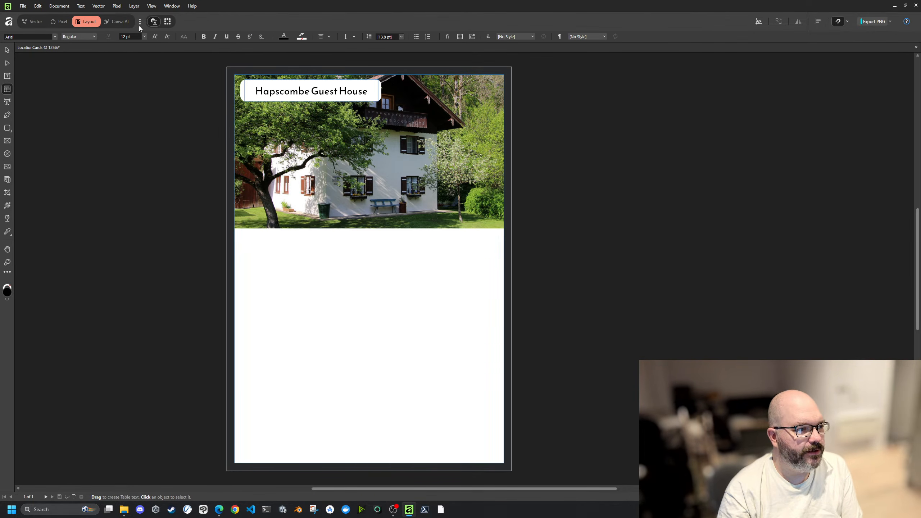
Step: Examine the Table and General panel visibility options, including after a brief switch to the Pixel workspace and back to Layout
{"action": "left_click", "coordinate": [171, 6]}
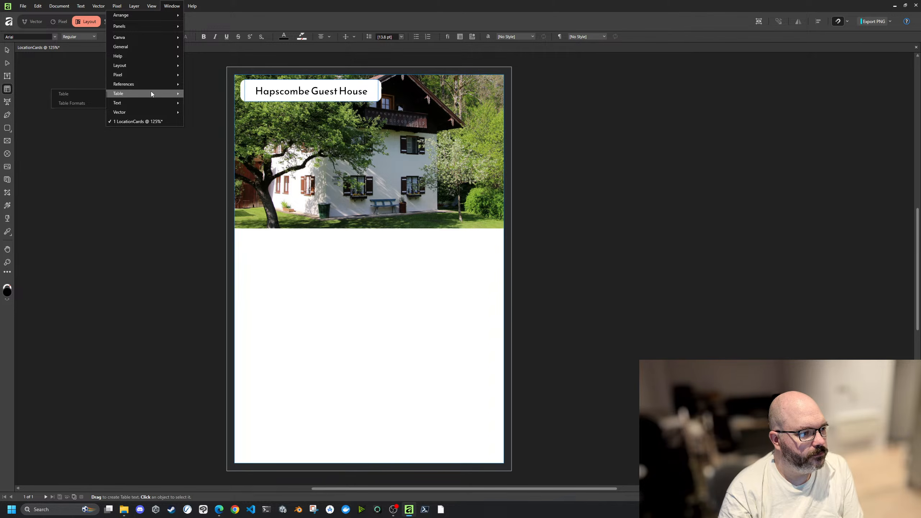
{"action": "mouse_move", "coordinate": [151, 102]}
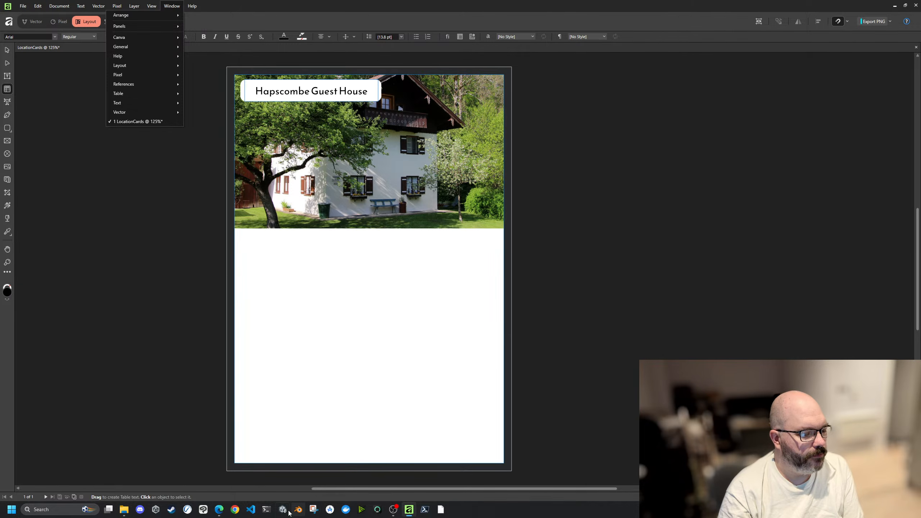
{"action": "left_click", "coordinate": [312, 482]}
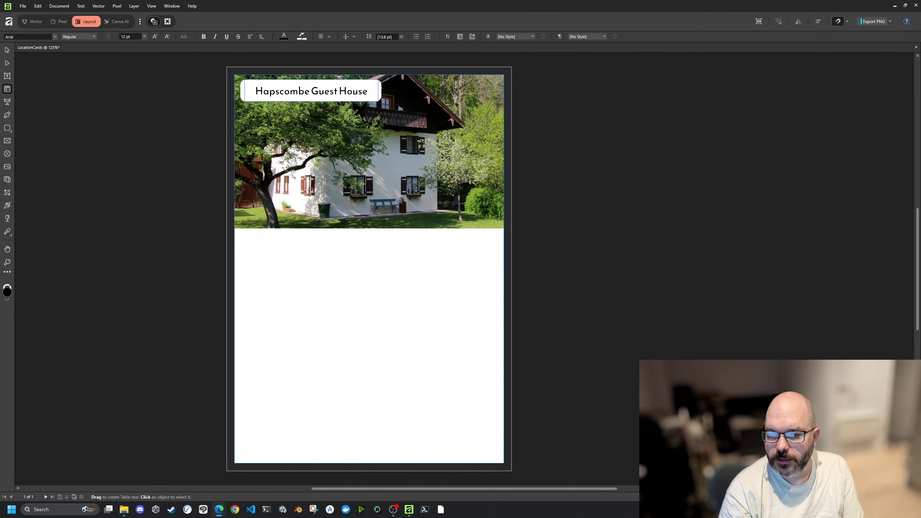
{"action": "left_click", "coordinate": [172, 6]}
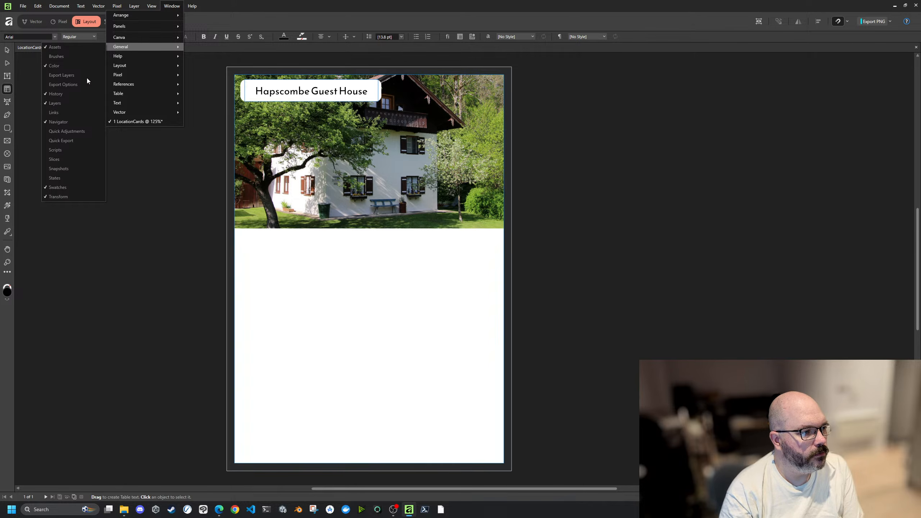
{"action": "left_click", "coordinate": [166, 214]}
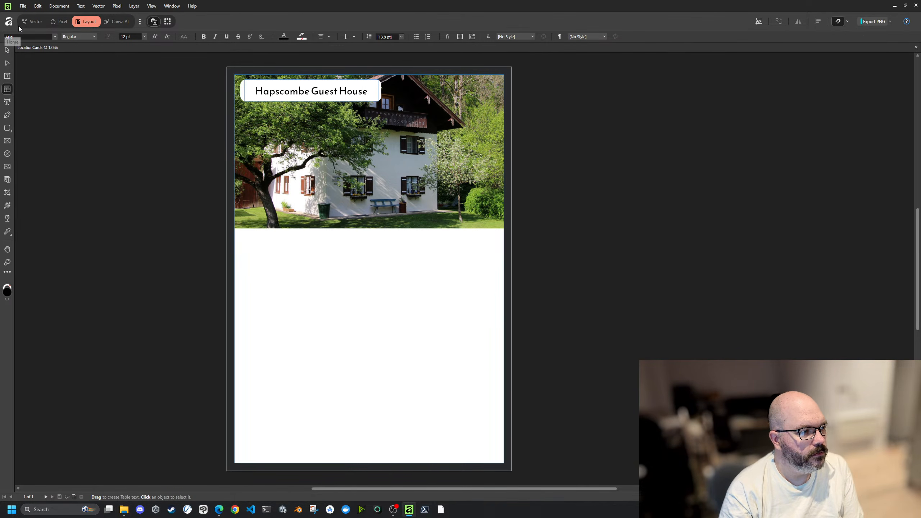
{"action": "left_click", "coordinate": [61, 22]}
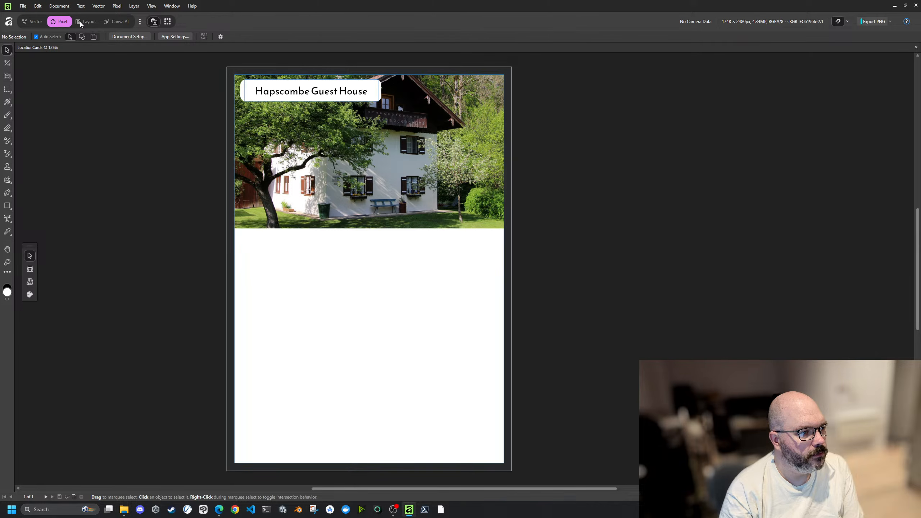
{"action": "left_click", "coordinate": [78, 23]}
{"action": "left_click", "coordinate": [172, 5]}
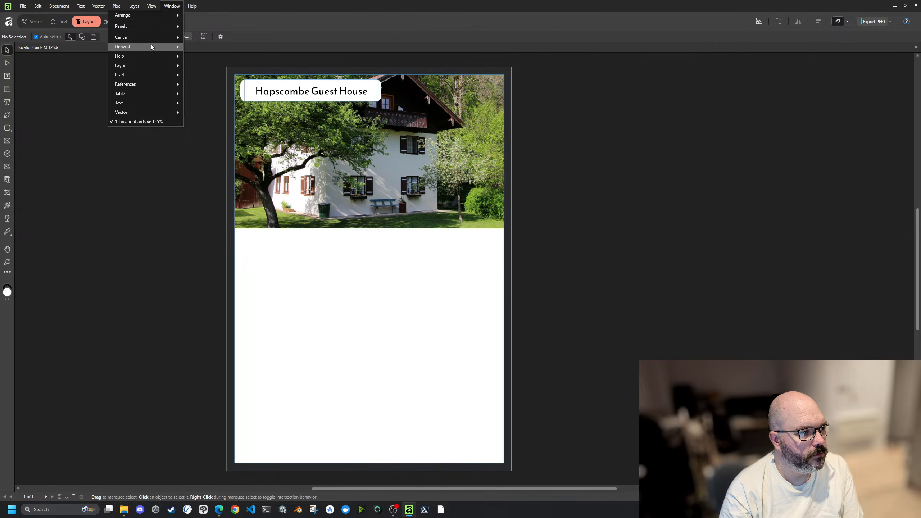
{"action": "mouse_move", "coordinate": [148, 44]}
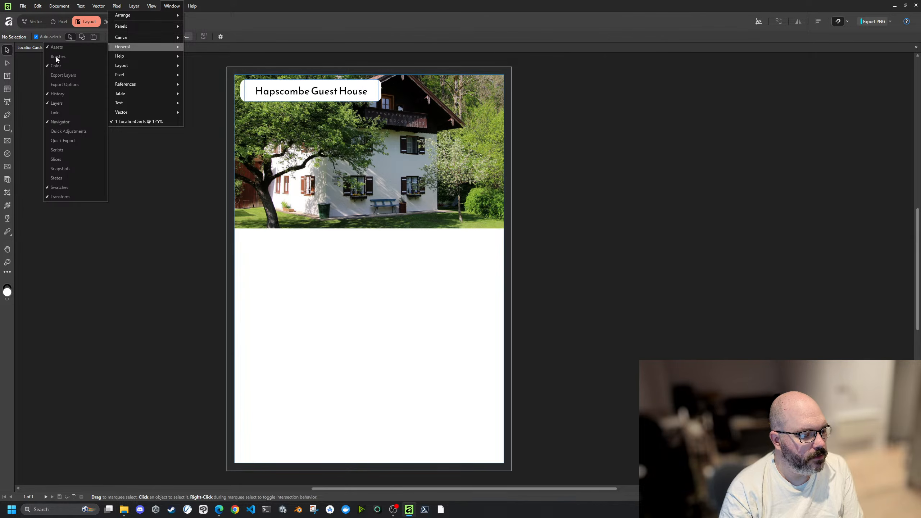
{"action": "left_click", "coordinate": [82, 240]}
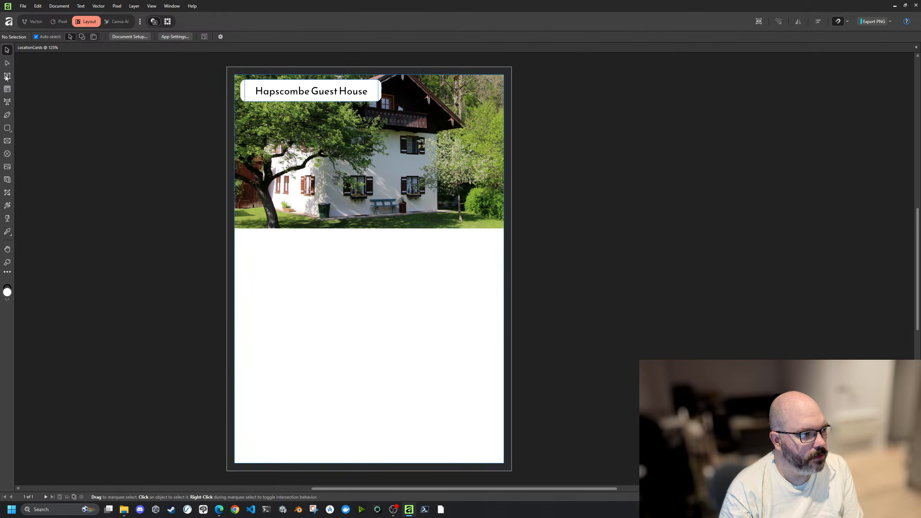
{"action": "left_click", "coordinate": [10, 65]}
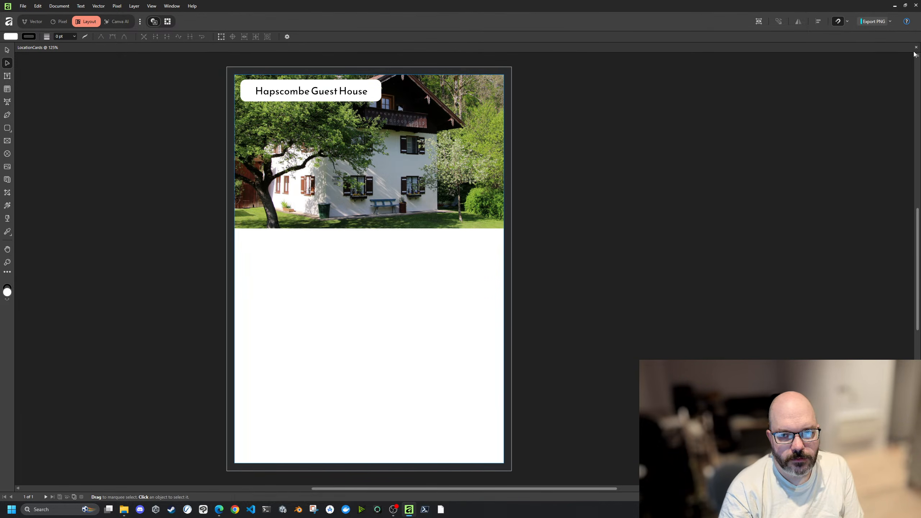
{"action": "left_click_drag", "start_coordinate": [778, 16], "coordinate": [731, 17]}
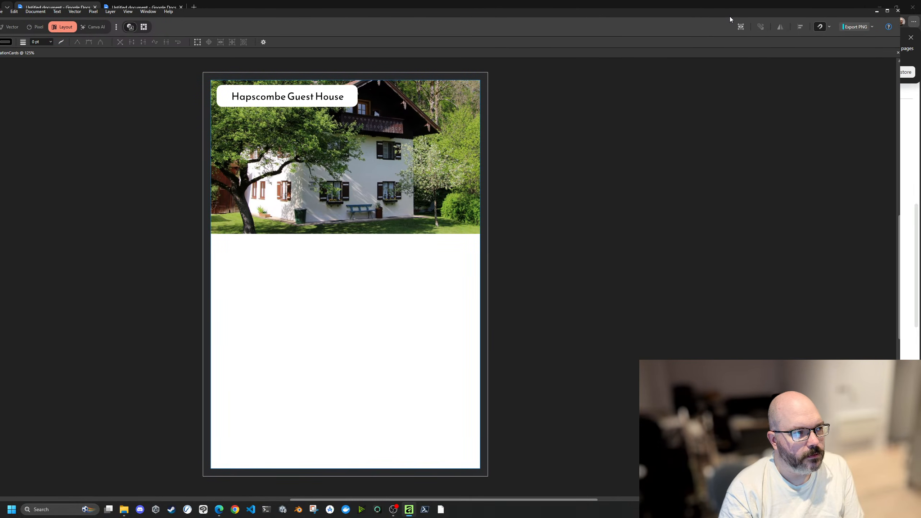
{"action": "double_click", "coordinate": [730, 16]}
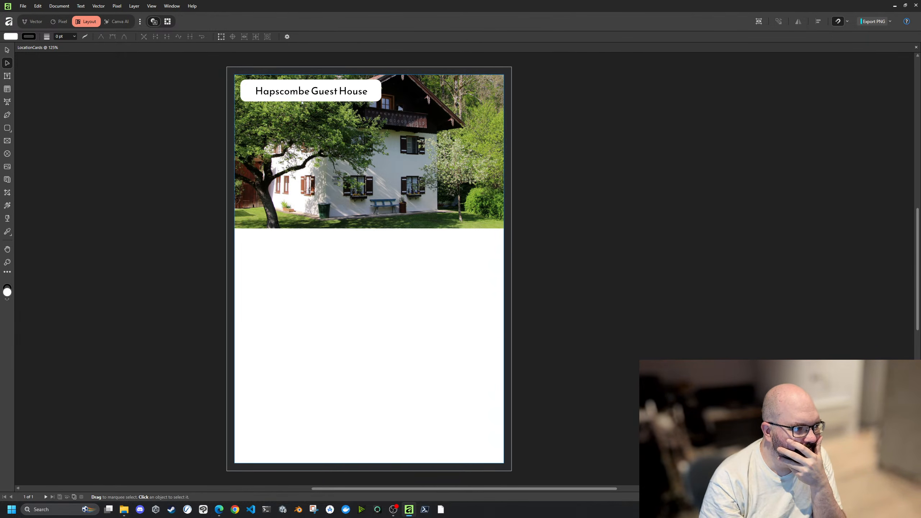
{"action": "left_click", "coordinate": [168, 23]}
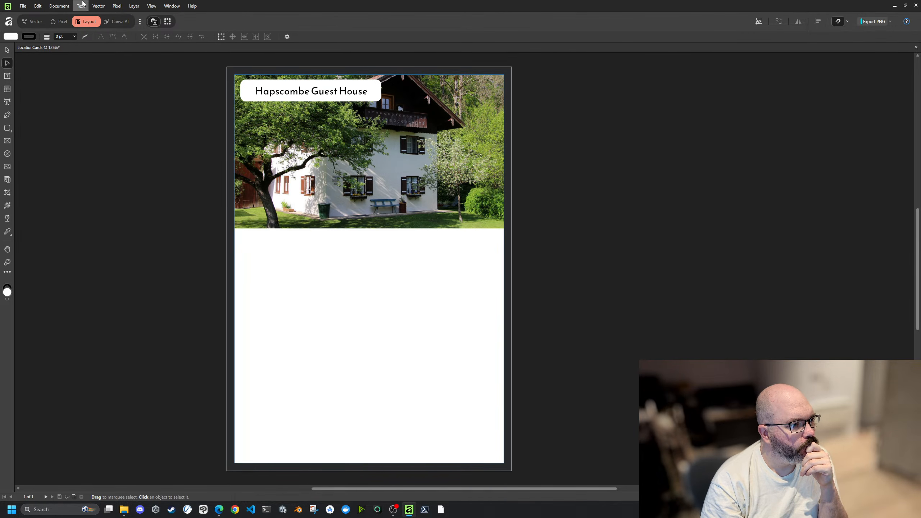
Step: Select all layers of the location card document
{"action": "left_click", "coordinate": [69, 4]}
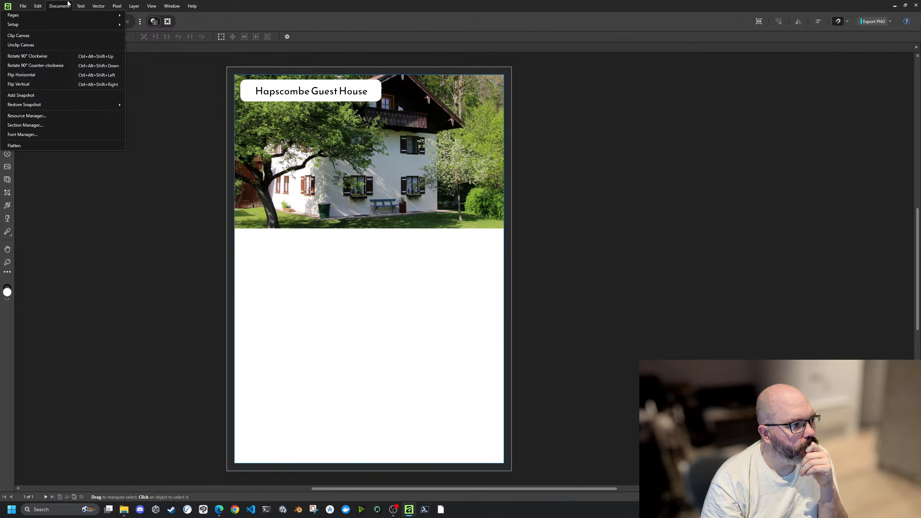
{"action": "left_click", "coordinate": [67, 5]}
{"action": "left_click", "coordinate": [141, 5]}
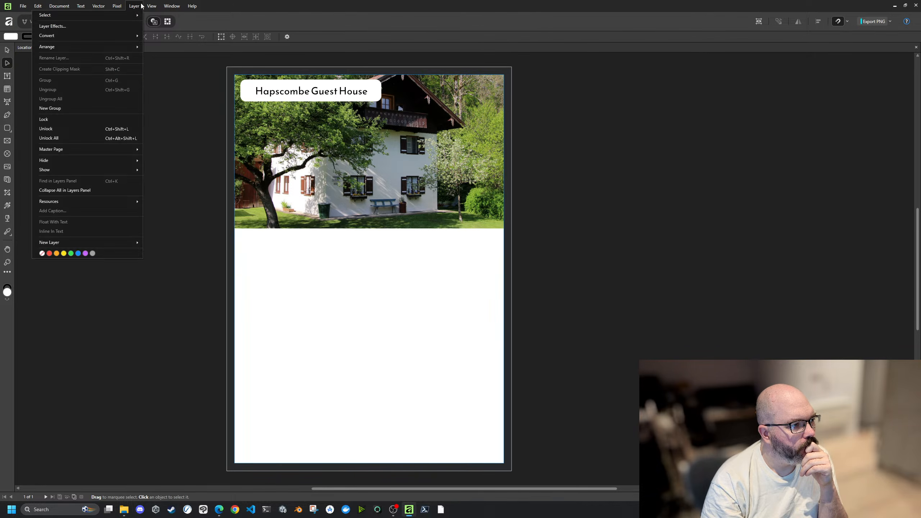
{"action": "mouse_move", "coordinate": [132, 17]}
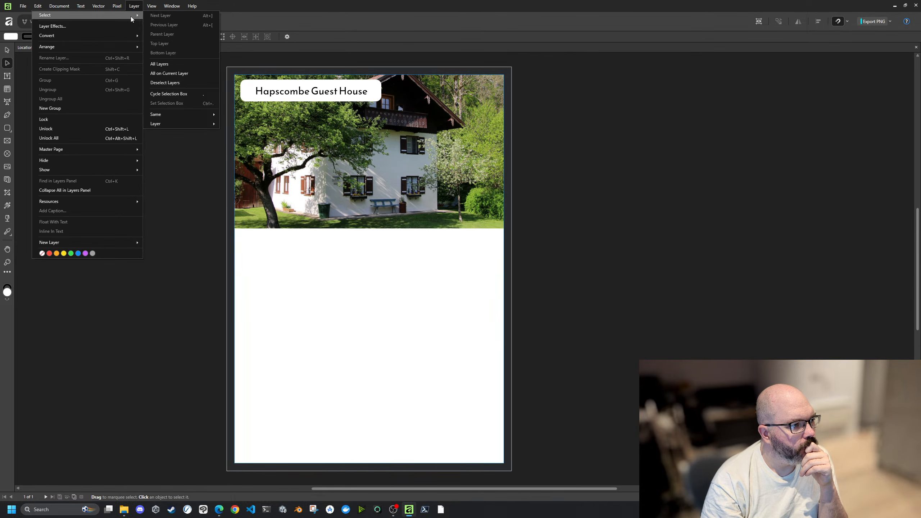
{"action": "left_click", "coordinate": [166, 65]}
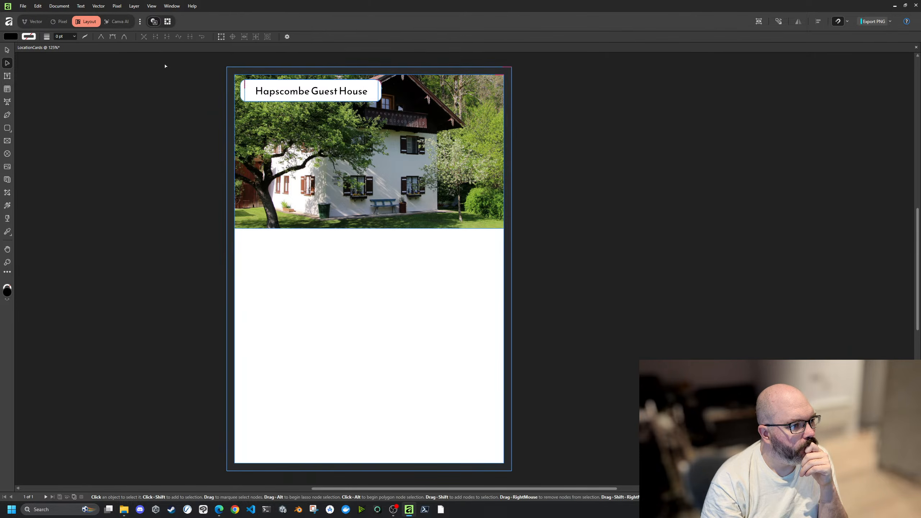
Step: Clear the layer selection and look through the pasteboard color and display options
{"action": "left_click", "coordinate": [642, 116]}
{"action": "right_click", "coordinate": [791, 156]}
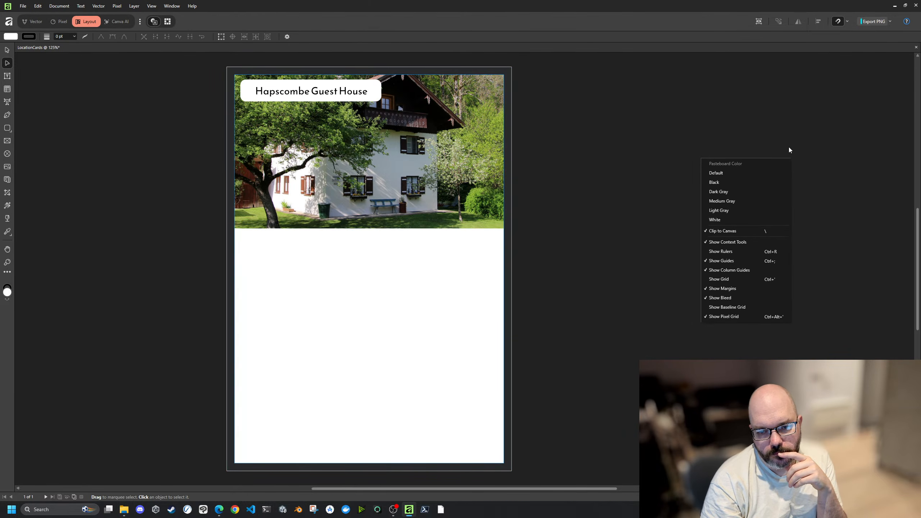
{"action": "left_click", "coordinate": [788, 136]}
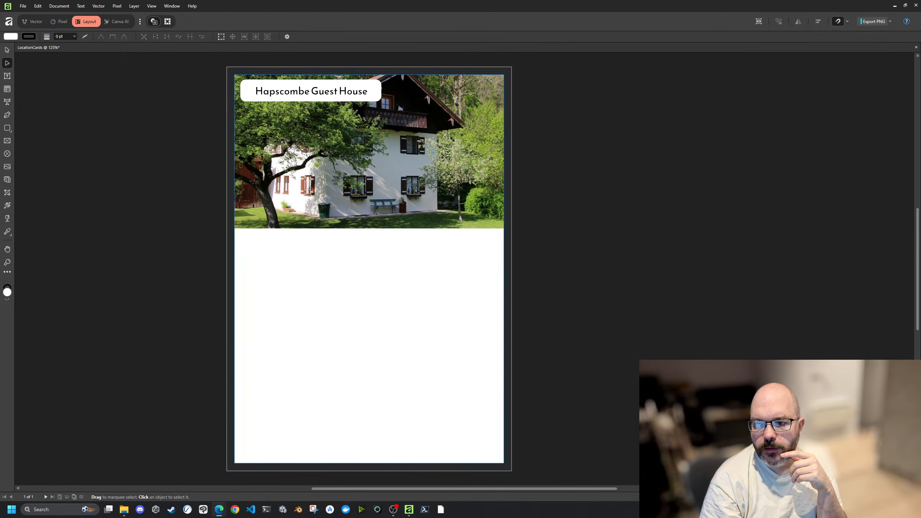
{"action": "key", "text": "super+d"}
{"action": "key", "text": "super+d"}
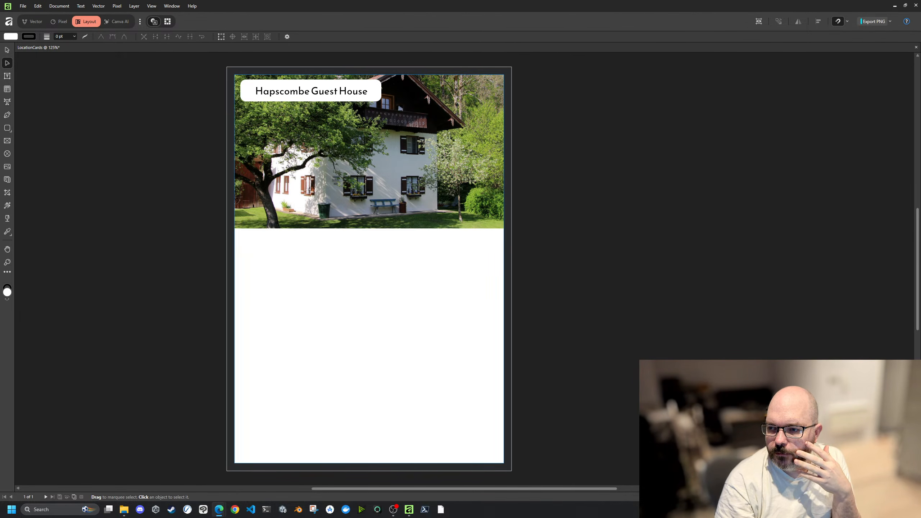
{"action": "key", "text": "Tab"}
{"action": "key", "text": "Tab"}
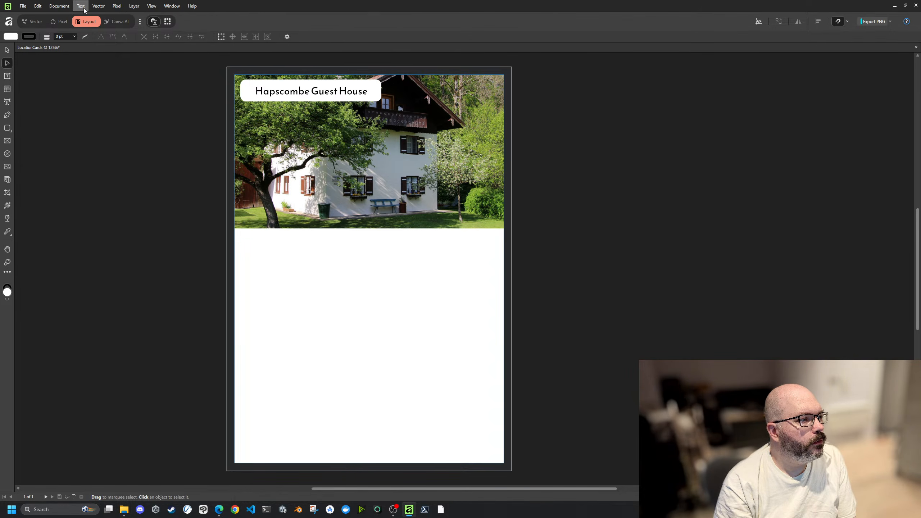
Step: Try the split view mode on the location card page and switch it off again
{"action": "left_click", "coordinate": [151, 6]}
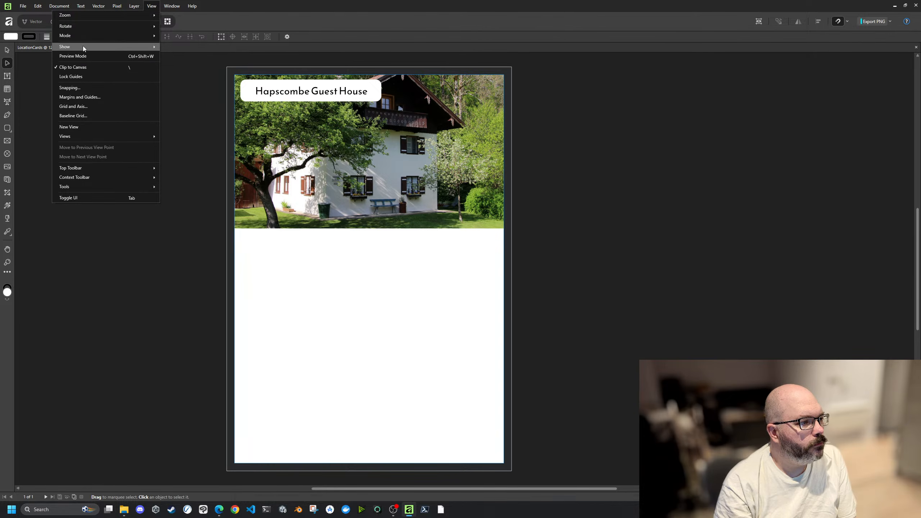
{"action": "mouse_move", "coordinate": [102, 137]}
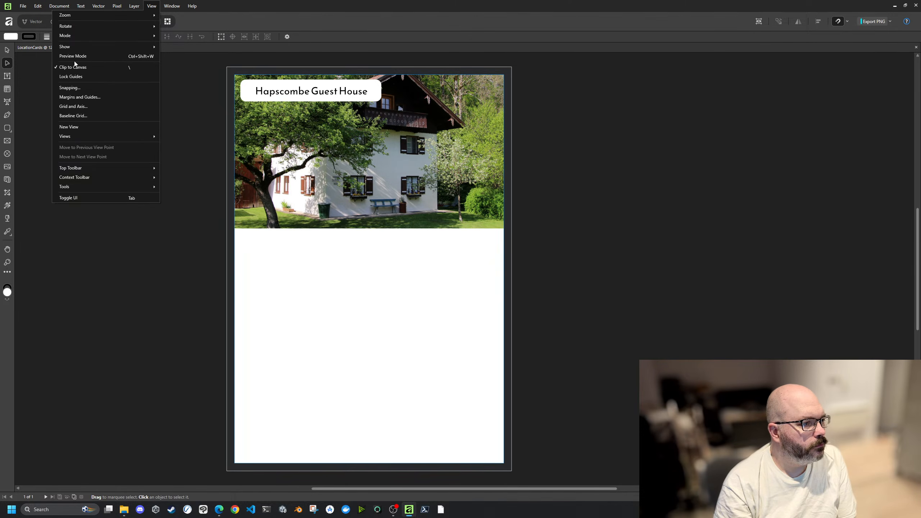
{"action": "mouse_move", "coordinate": [81, 48]}
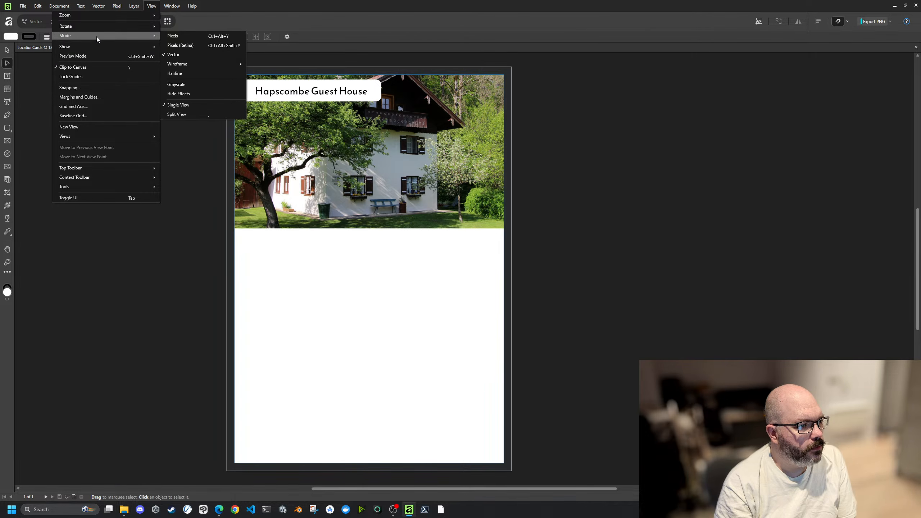
{"action": "left_click", "coordinate": [184, 114]}
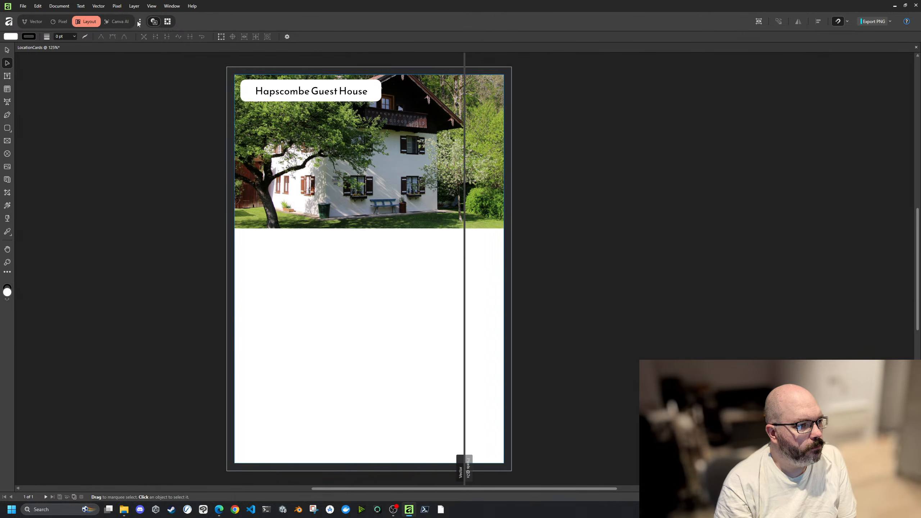
{"action": "left_click", "coordinate": [83, 5]}
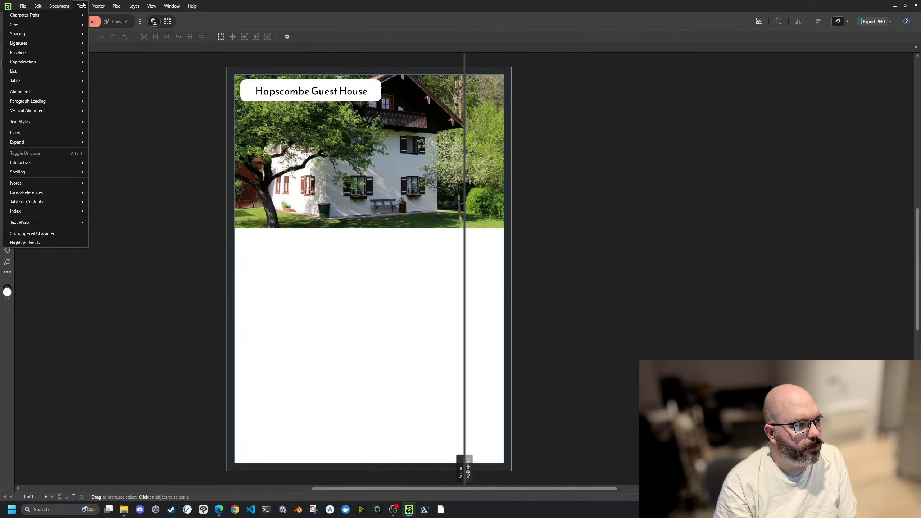
{"action": "mouse_move", "coordinate": [143, 6]}
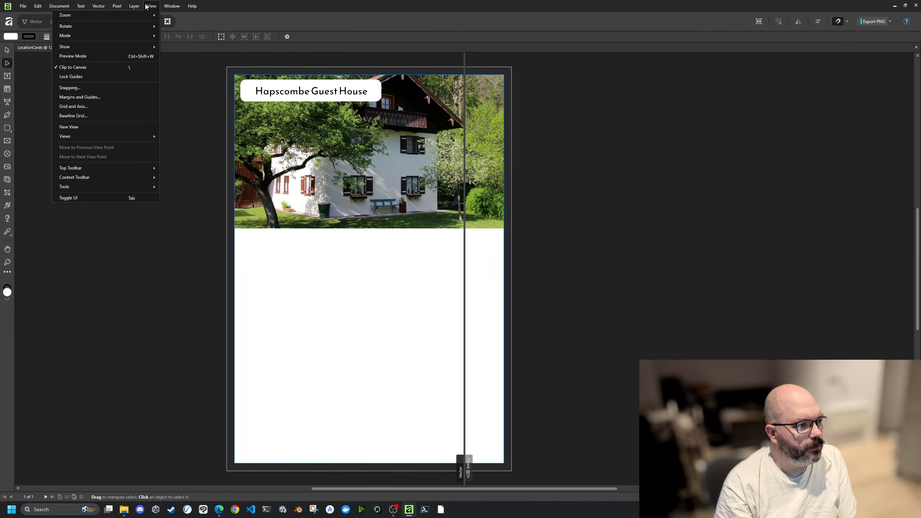
{"action": "mouse_move", "coordinate": [141, 37]}
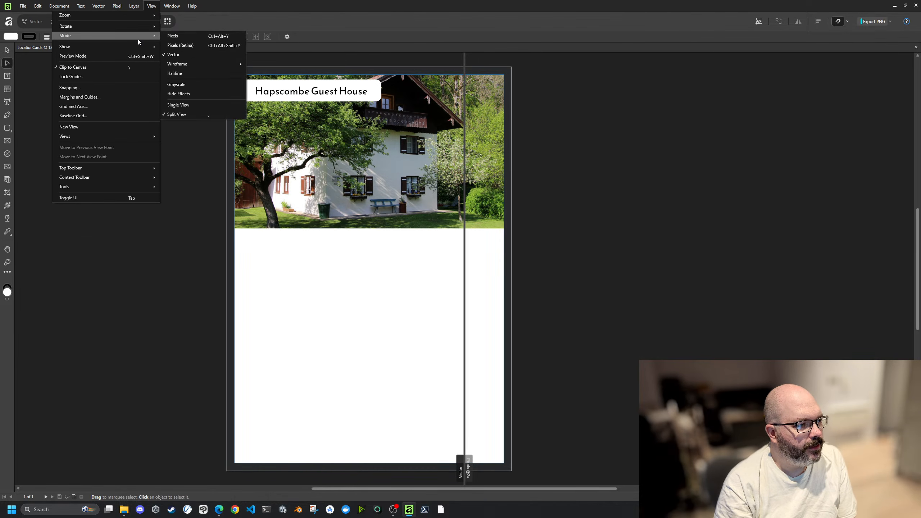
{"action": "left_click", "coordinate": [192, 114]}
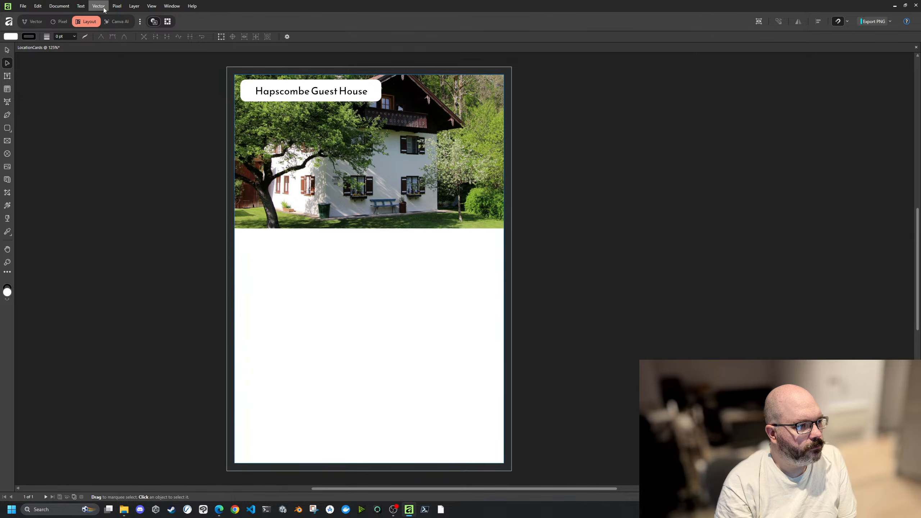
Step: Reset the panel layout to try to bring back the missing side panels
{"action": "left_click", "coordinate": [172, 6]}
{"action": "mouse_move", "coordinate": [168, 27]}
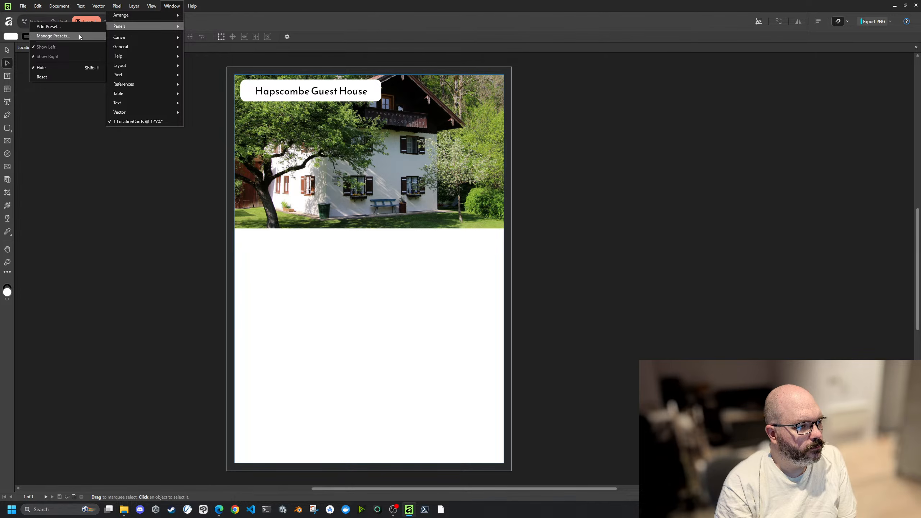
{"action": "left_click", "coordinate": [76, 78]}
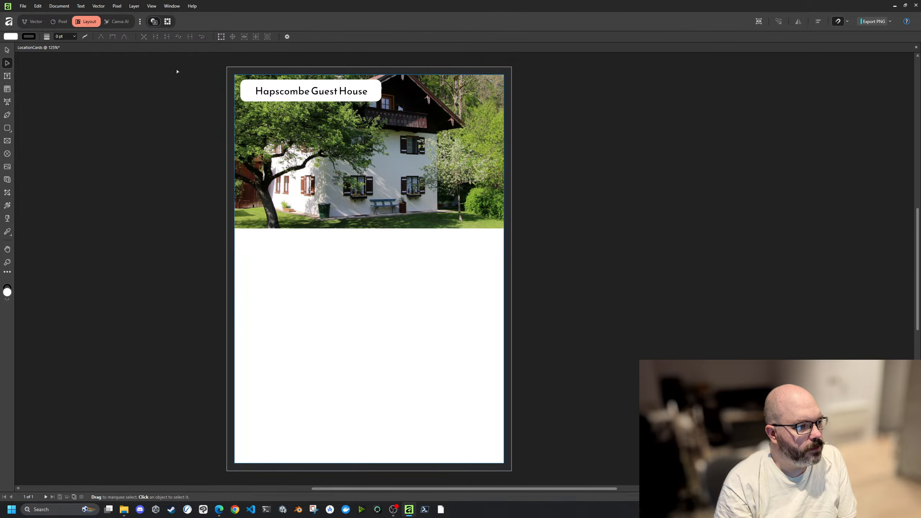
{"action": "key", "text": "alt+Tab"}
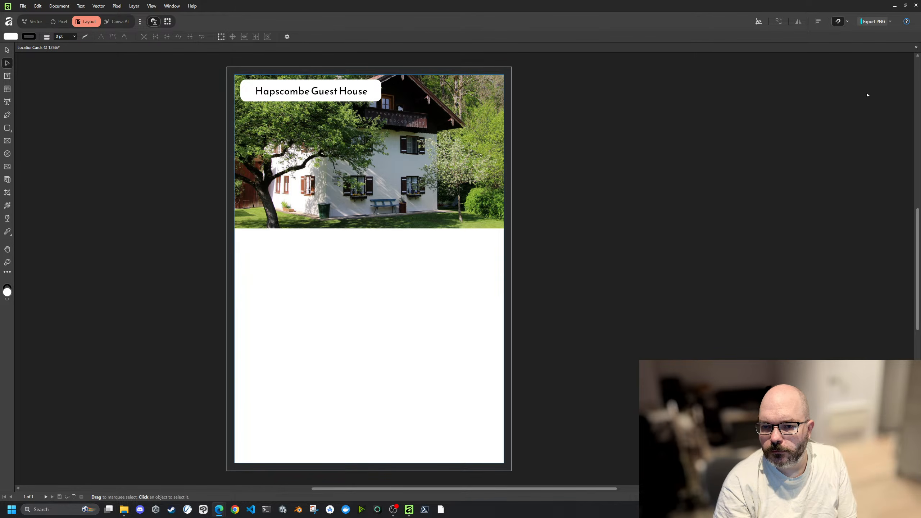
{"action": "left_click", "coordinate": [912, 62]}
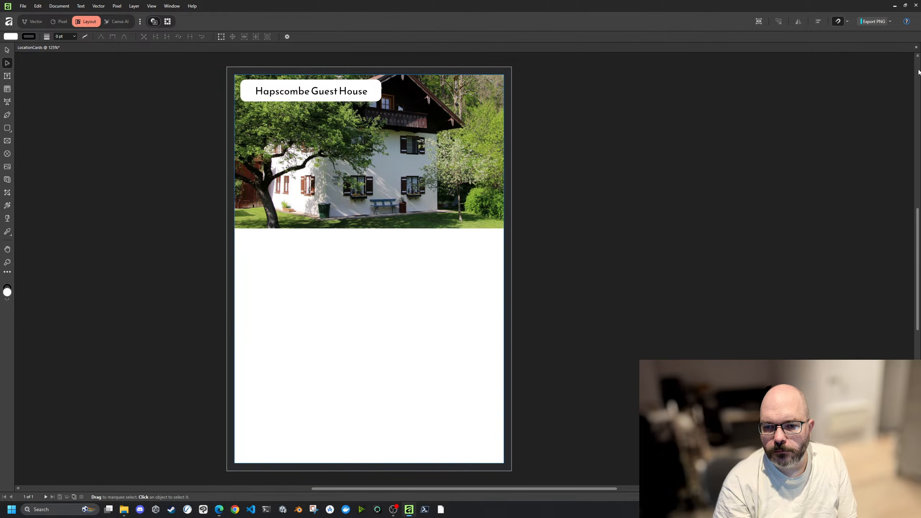
Step: Hide the top toolbar and undo the last selection change
{"action": "right_click", "coordinate": [710, 23]}
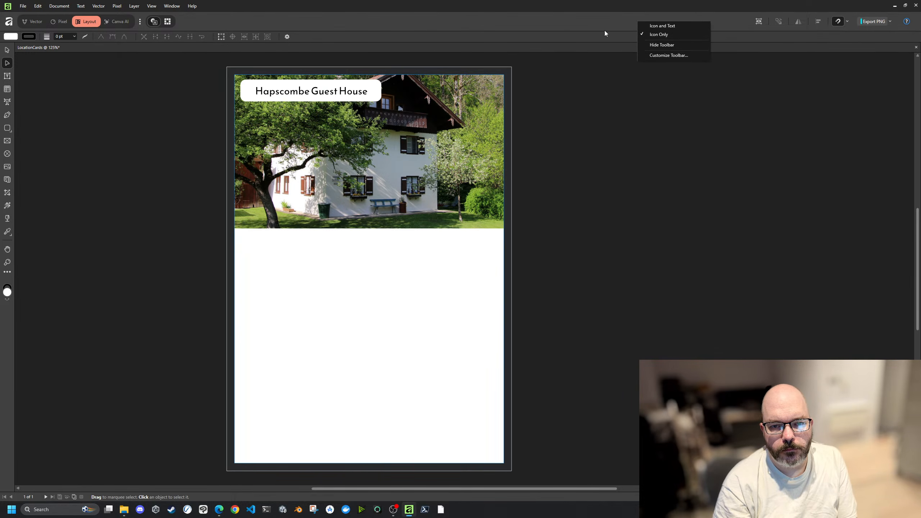
{"action": "left_click", "coordinate": [662, 46]}
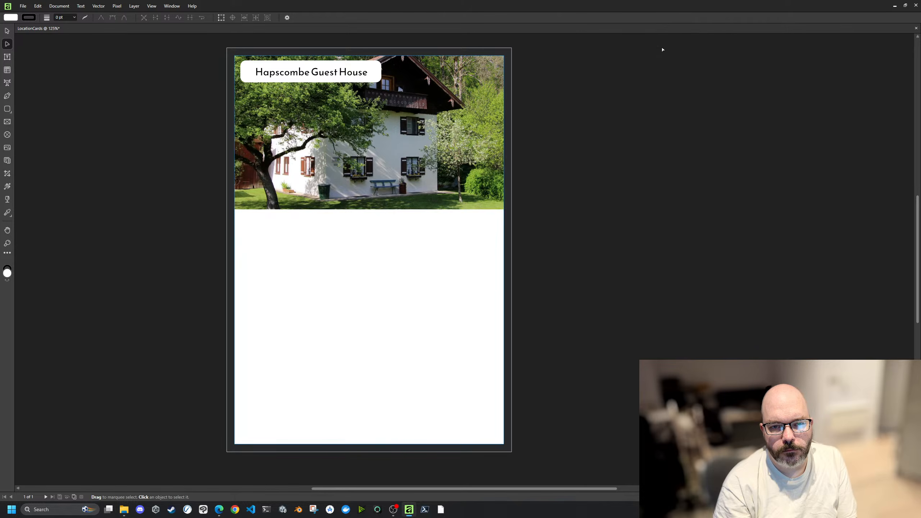
{"action": "key", "text": "ctrl+z"}
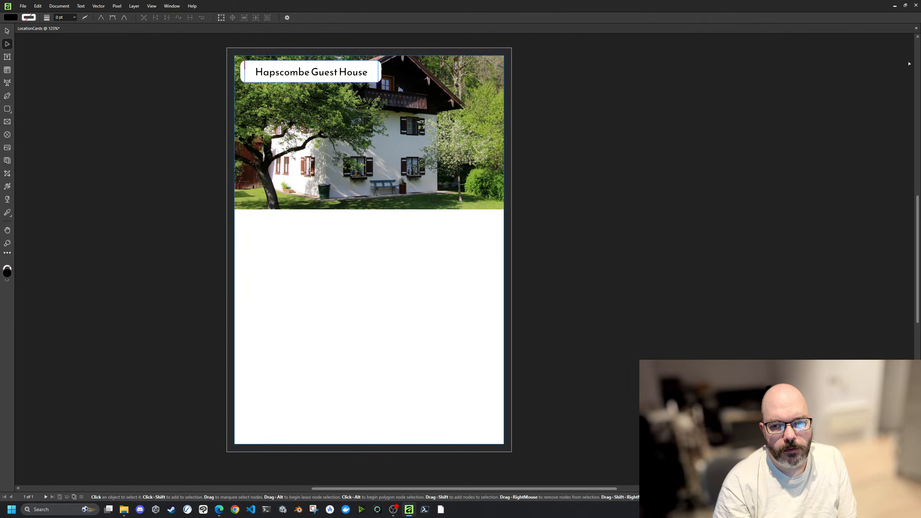
Step: Examine the panel visibility options, including the Text, Canva and References groups
{"action": "left_click", "coordinate": [171, 6]}
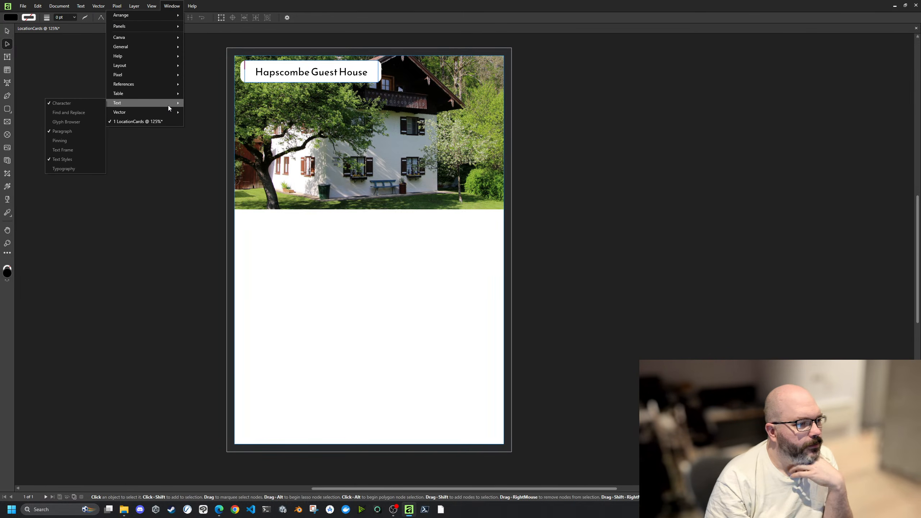
{"action": "mouse_move", "coordinate": [137, 29]}
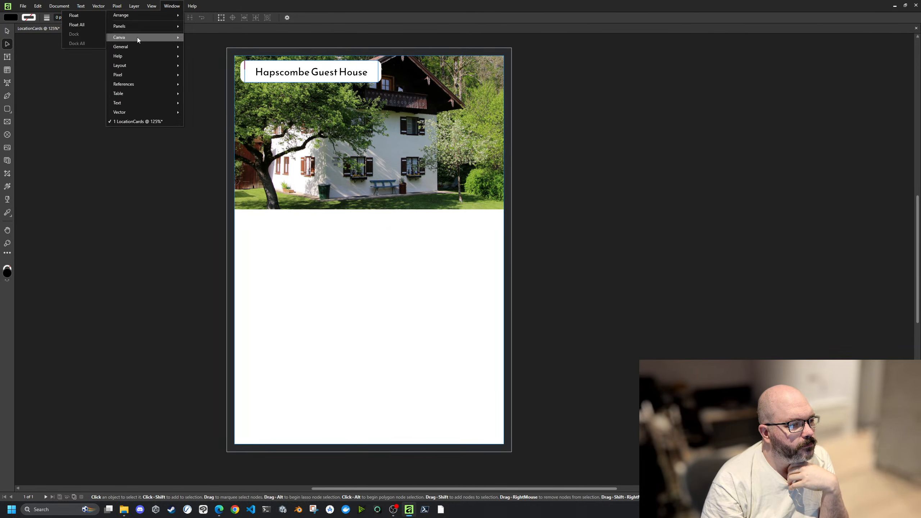
{"action": "mouse_move", "coordinate": [138, 46]}
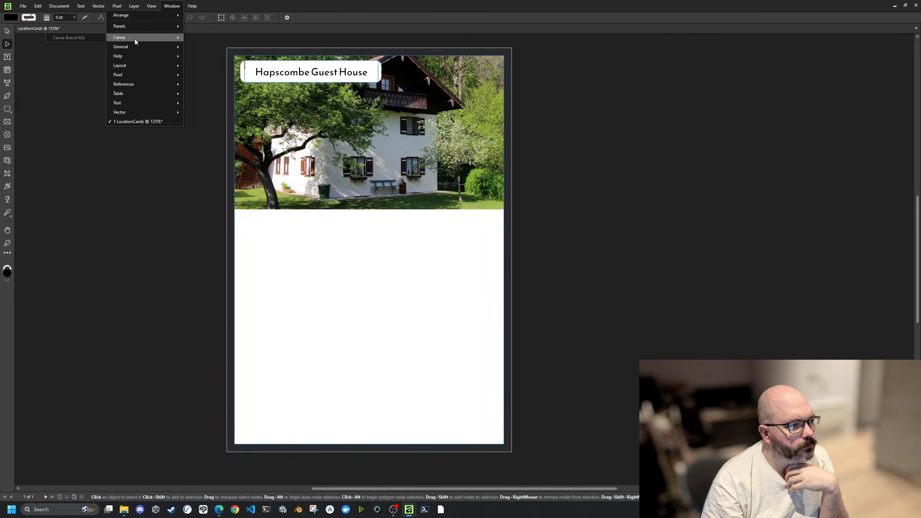
{"action": "mouse_move", "coordinate": [141, 72]}
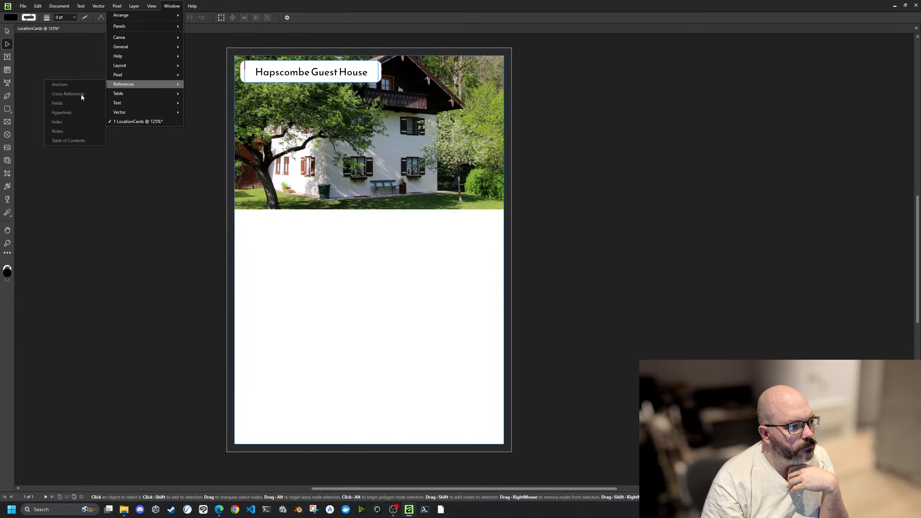
{"action": "mouse_move", "coordinate": [126, 113]}
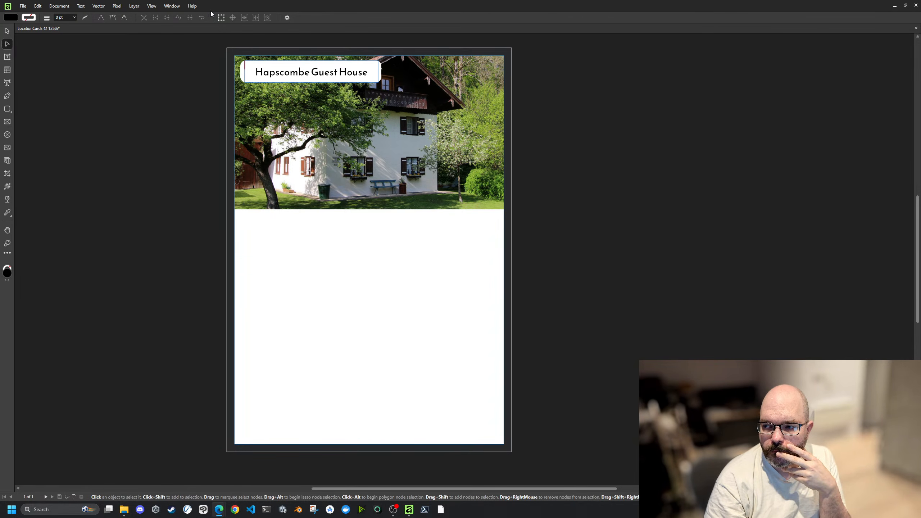
Step: Select the photo, recheck the panel visibility options and capture a screenshot of the whole screen
{"action": "left_click", "coordinate": [464, 144]}
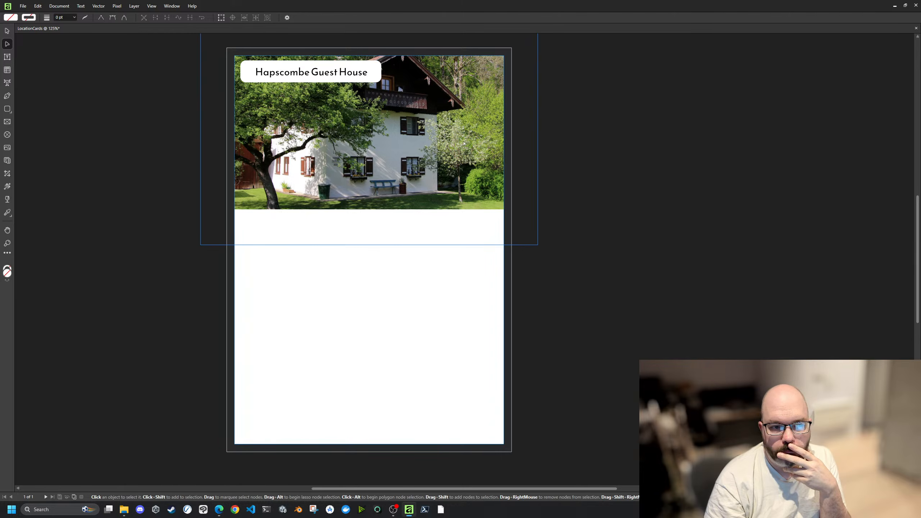
{"action": "left_click", "coordinate": [172, 6]}
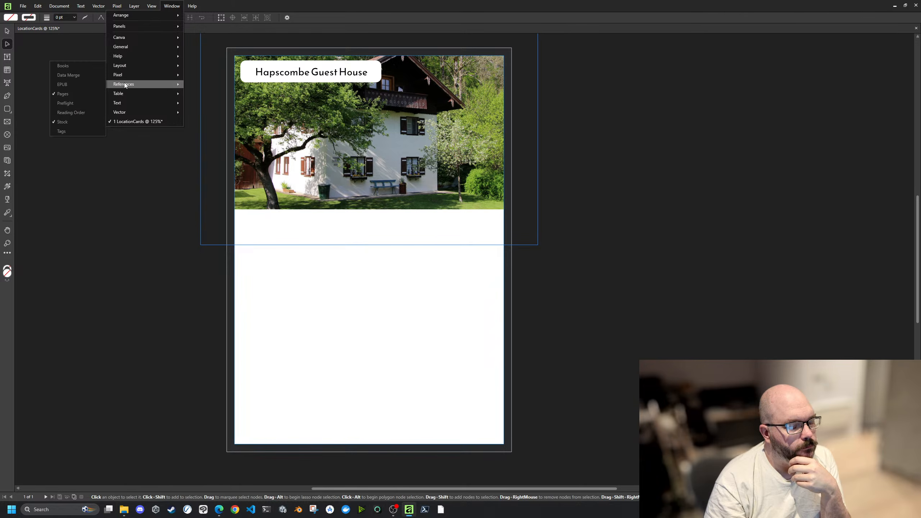
{"action": "key", "text": "super+shift+s"}
{"action": "left_click_drag", "start_coordinate": [1, 1], "coordinate": [920, 517]}
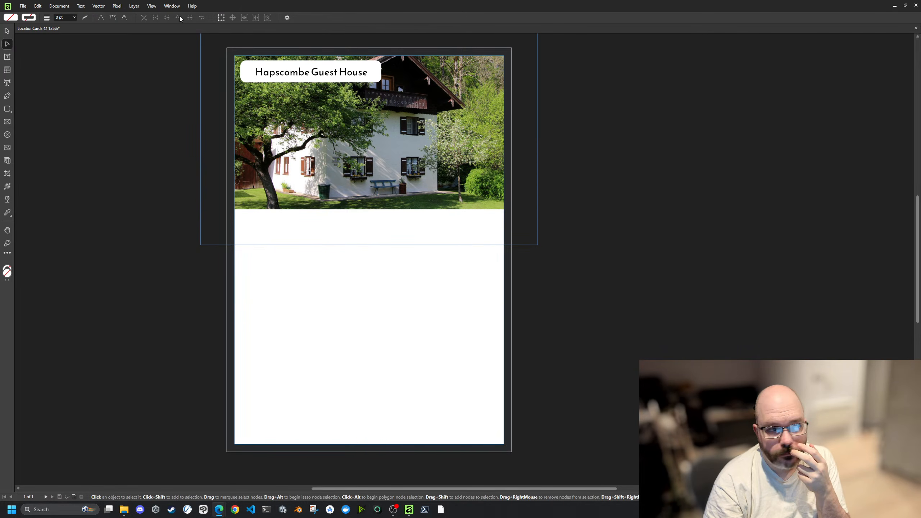
Step: Turn off panel hiding so the side panels are shown again
{"action": "left_click", "coordinate": [171, 6]}
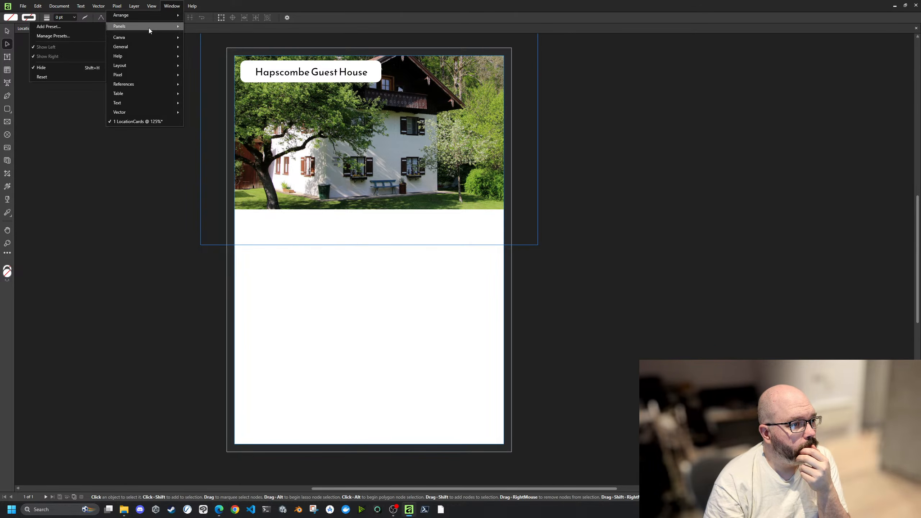
{"action": "left_click", "coordinate": [82, 67]}
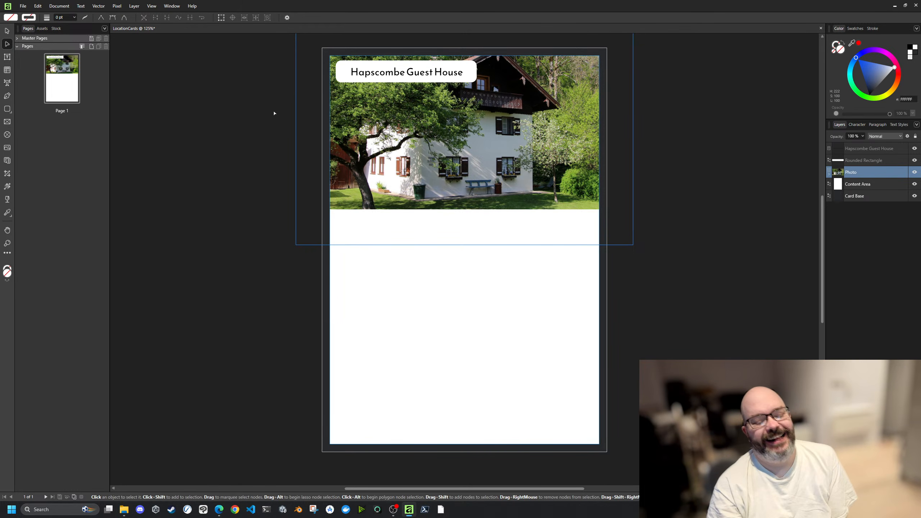
{"action": "key", "text": "h"}
{"action": "key", "text": "a"}
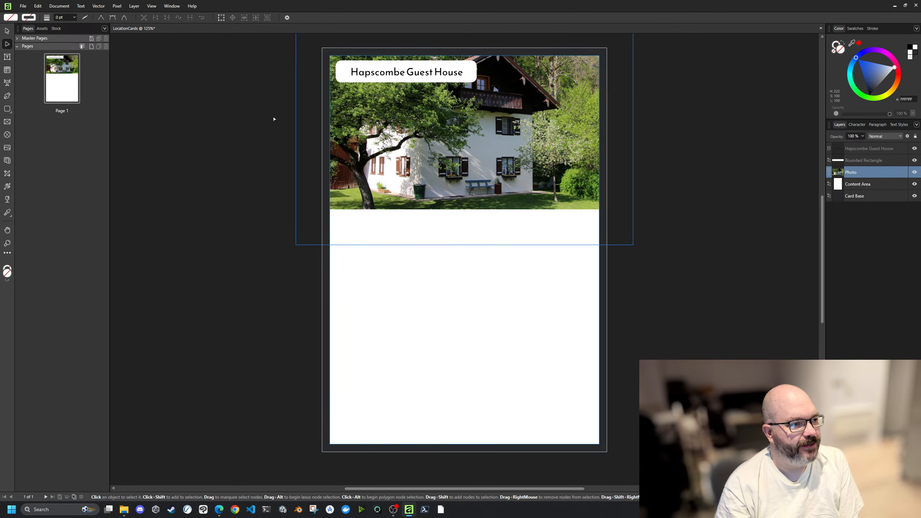
Step: Rename the Hapscombe Guest House text layer as Card Title Text
{"action": "left_click_drag", "start_coordinate": [664, 131], "coordinate": [524, 144]}
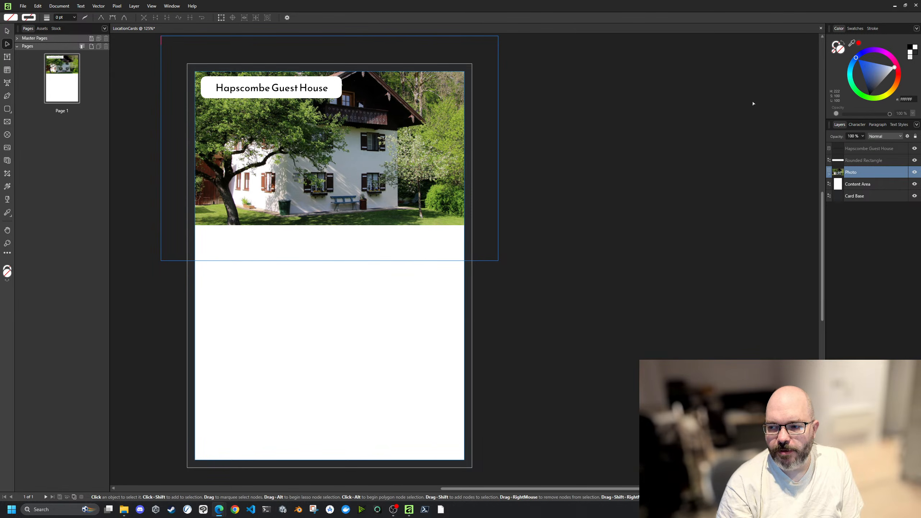
{"action": "left_click_drag", "start_coordinate": [568, 144], "coordinate": [632, 153]}
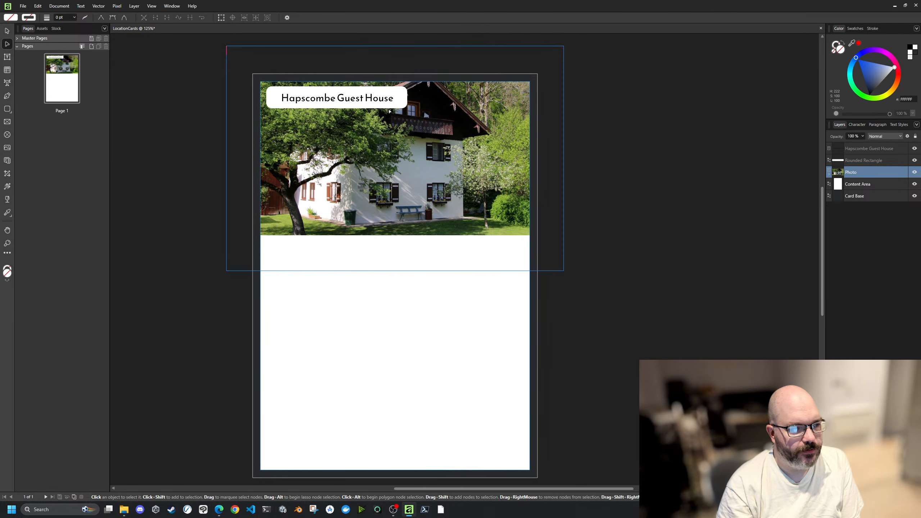
{"action": "left_click", "coordinate": [406, 97]}
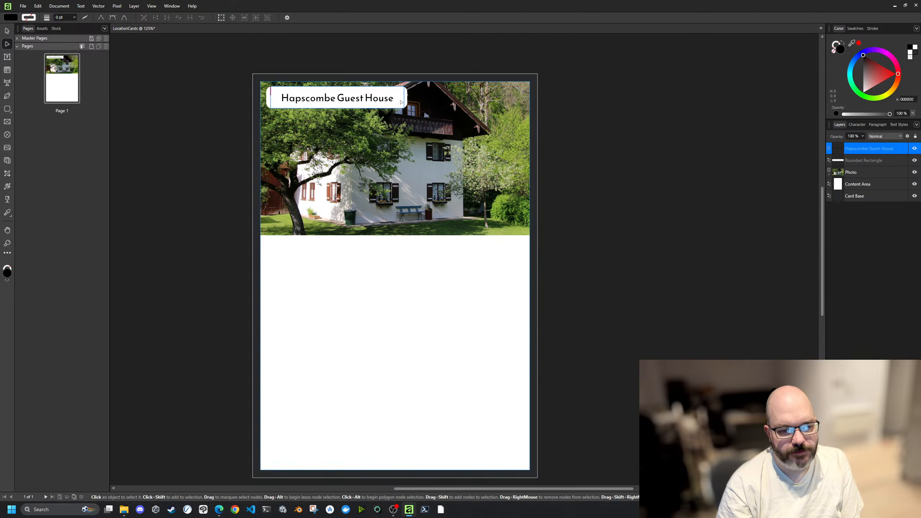
{"action": "double_click", "coordinate": [868, 149]}
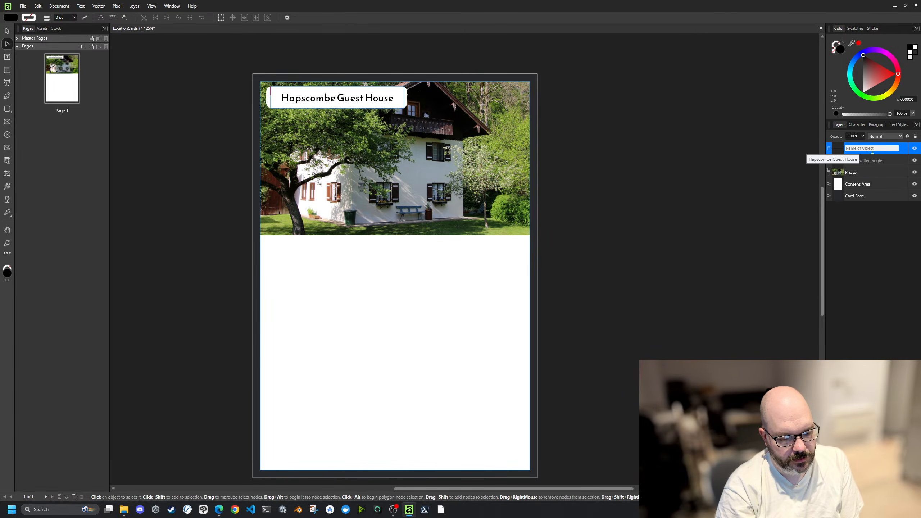
{"action": "type", "text": "Card Title Text"}
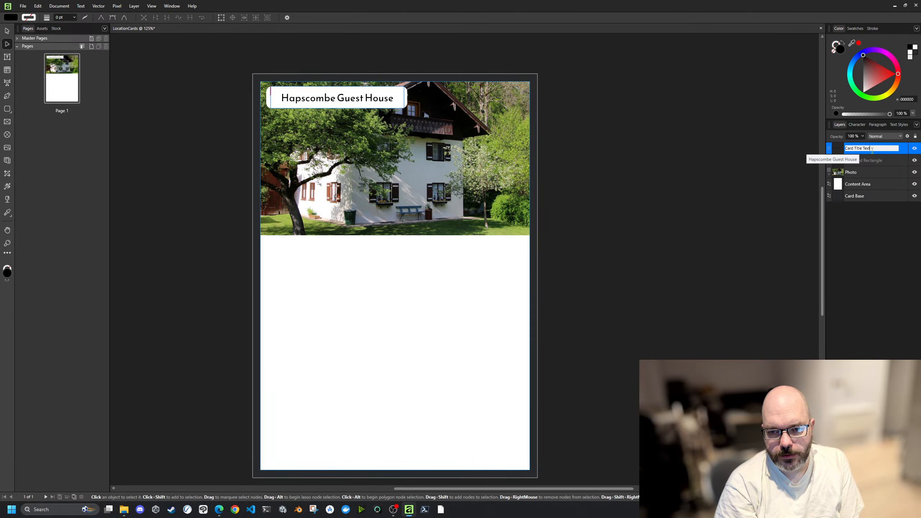
{"action": "key", "text": "Return"}
Step: Rename the Rounded Rectangle layer as Card Title Box
{"action": "double_click", "coordinate": [864, 162]}
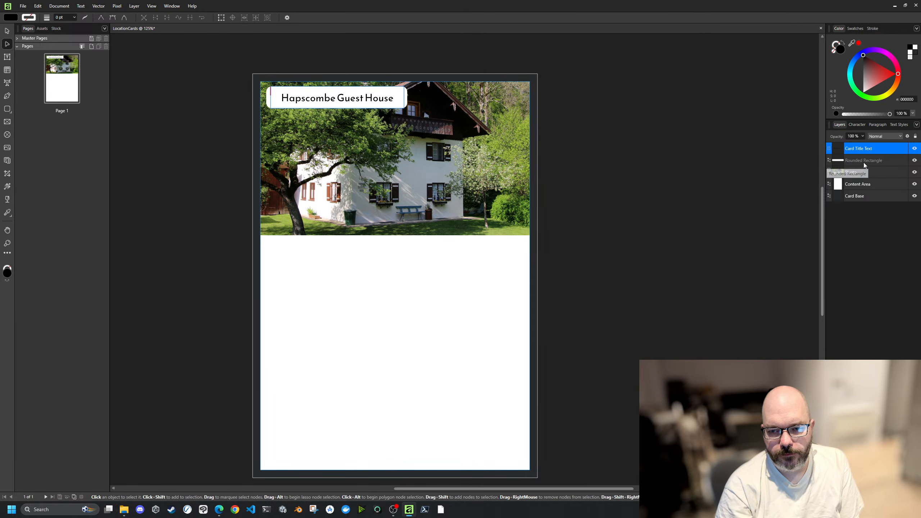
{"action": "type", "text": "Card Title Box"}
{"action": "key", "text": "Return"}
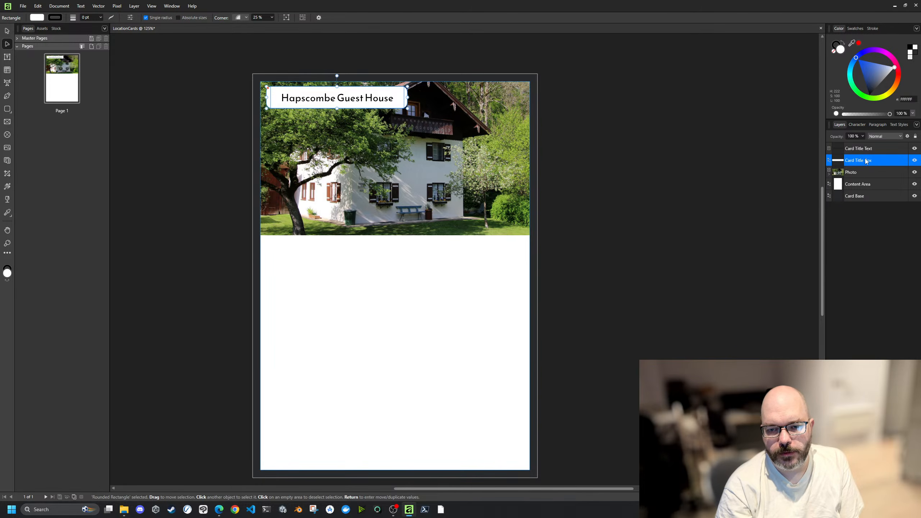
{"action": "double_click", "coordinate": [865, 160]}
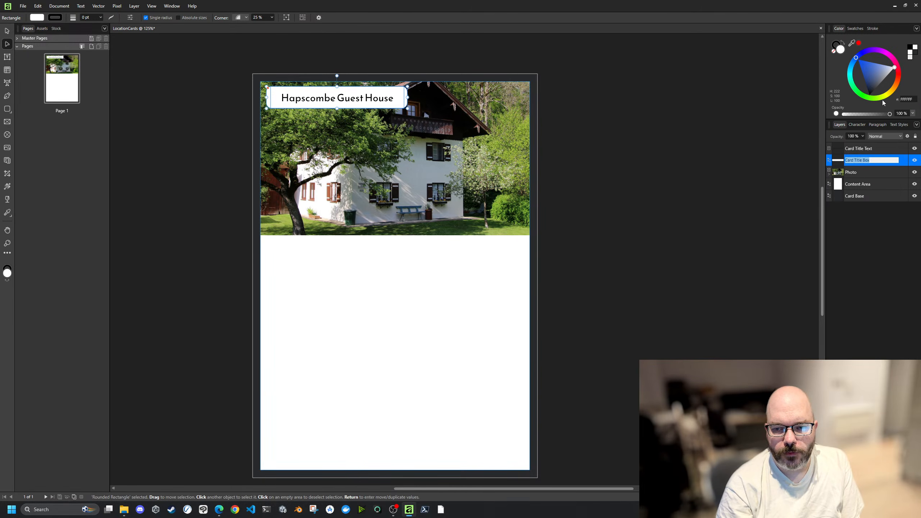
Step: Try a mid-blue fill and a dark slate-blue fill on the card title box
{"action": "left_click", "coordinate": [880, 78]}
{"action": "left_click_drag", "start_coordinate": [881, 79], "coordinate": [868, 66]}
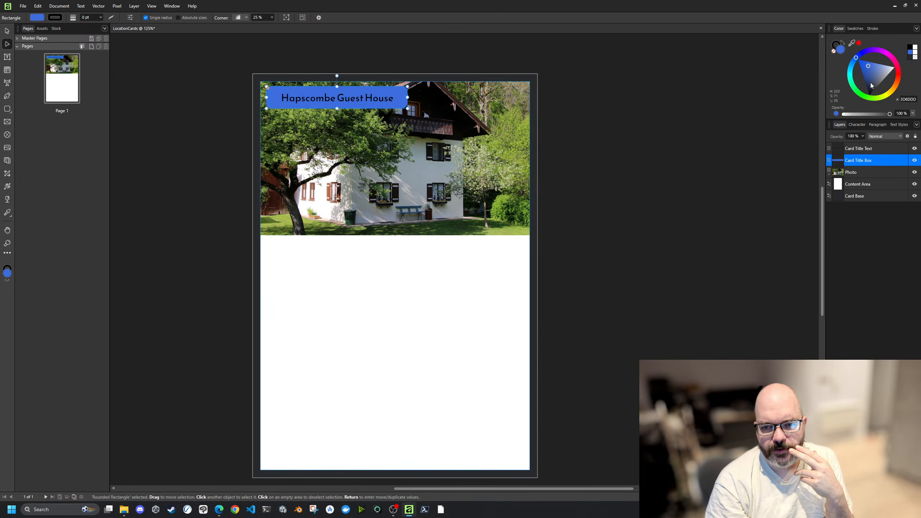
{"action": "left_click_drag", "start_coordinate": [877, 90], "coordinate": [875, 88]}
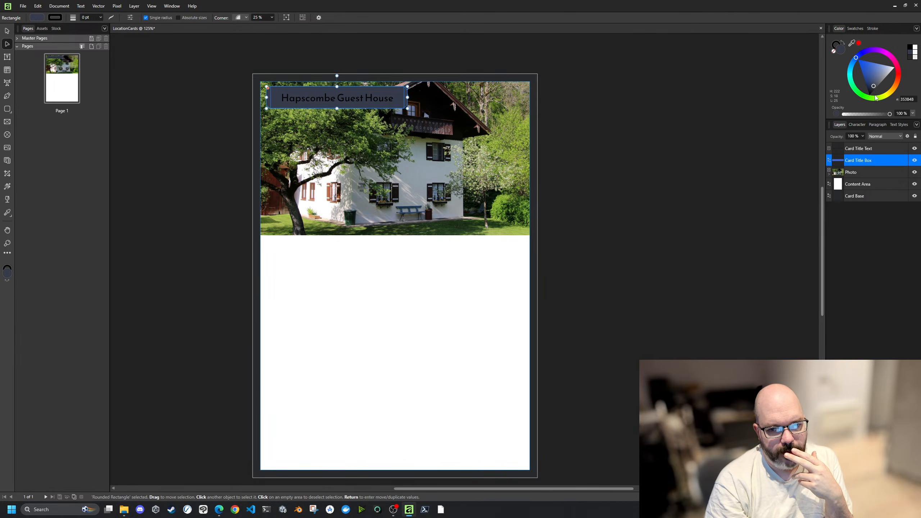
Step: Copy the Card Base layer's fill hex value 282A2C and apply it as the fill of Card Title Box
{"action": "left_click", "coordinate": [862, 197]}
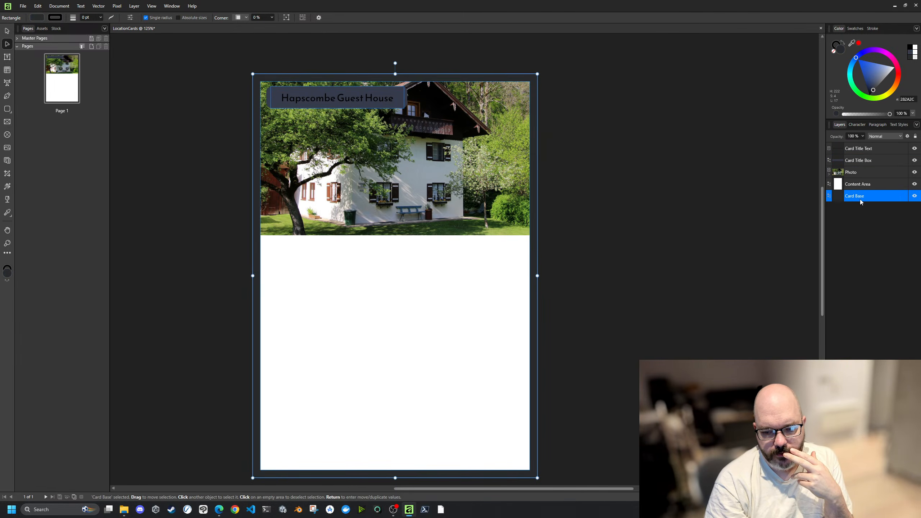
{"action": "left_click", "coordinate": [909, 100]}
{"action": "key", "text": "ctrl+c"}
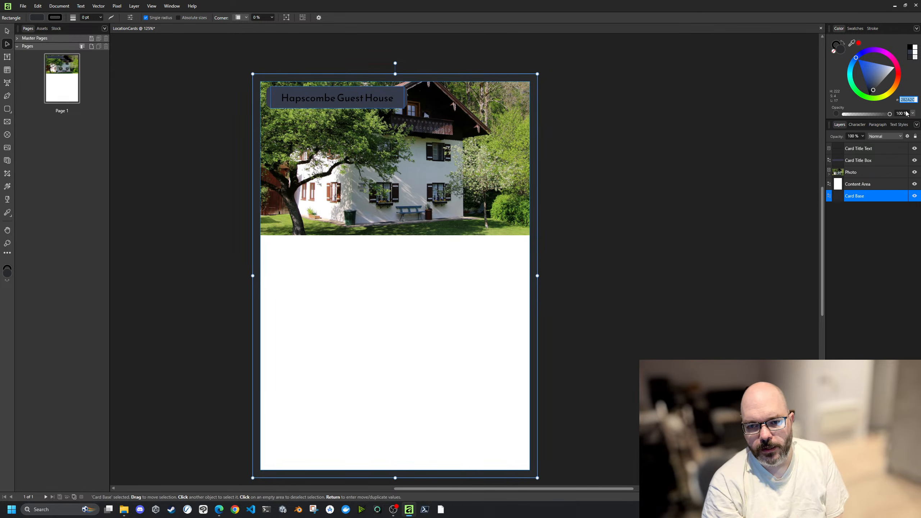
{"action": "left_click", "coordinate": [863, 150]}
{"action": "left_click", "coordinate": [865, 160]}
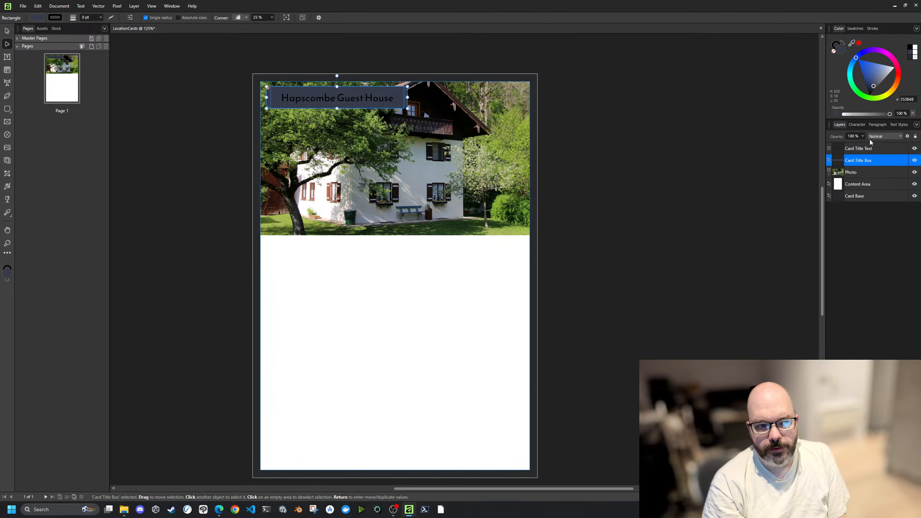
{"action": "left_click", "coordinate": [913, 98]}
{"action": "key", "text": "ctrl+v"}
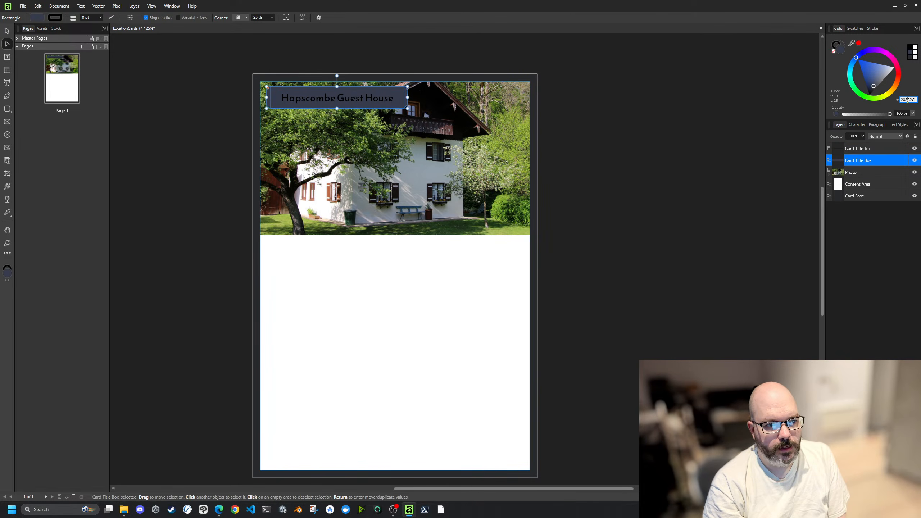
{"action": "key", "text": "Return"}
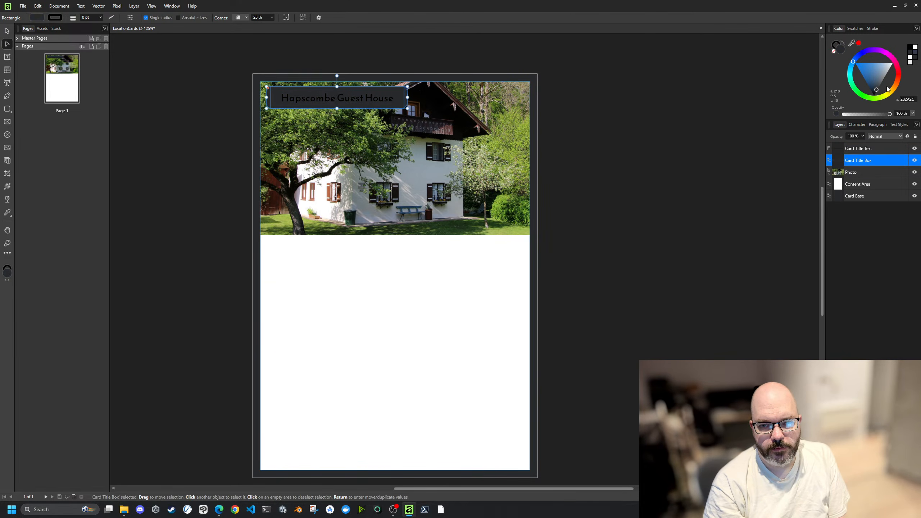
Step: Set the Card Title Text colour to white (FFFFFF) and clear the selection
{"action": "left_click", "coordinate": [877, 148]}
{"action": "left_click_drag", "start_coordinate": [862, 74], "coordinate": [862, 99]}
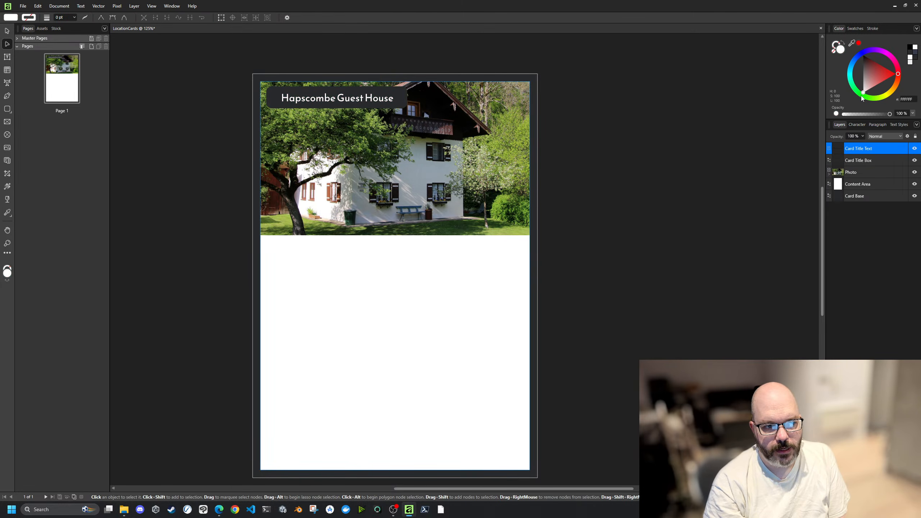
{"action": "left_click", "coordinate": [523, 65]}
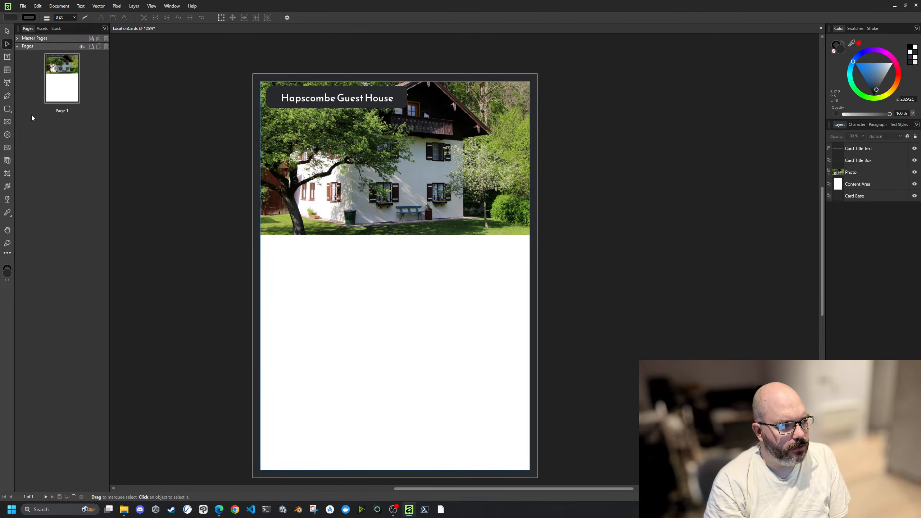
Step: Draw a rectangle band spanning the content area's full width directly below the photo, with its top edge against the photo's lower edge
{"action": "left_click", "coordinate": [7, 110]}
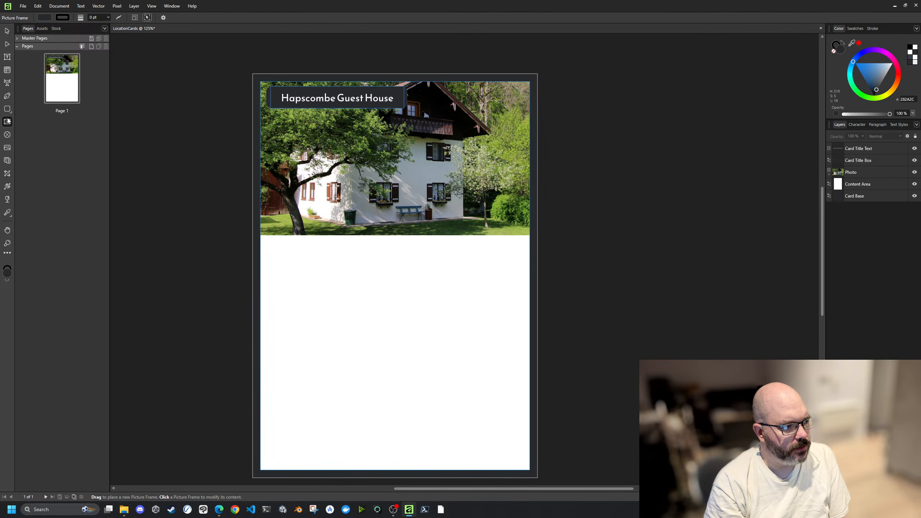
{"action": "left_click", "coordinate": [126, 195]}
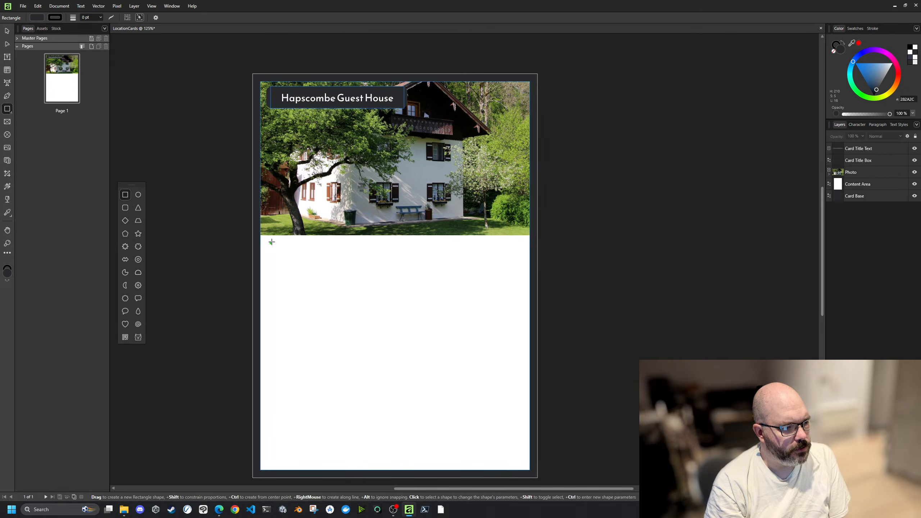
{"action": "left_click_drag", "start_coordinate": [260, 235], "coordinate": [531, 305]}
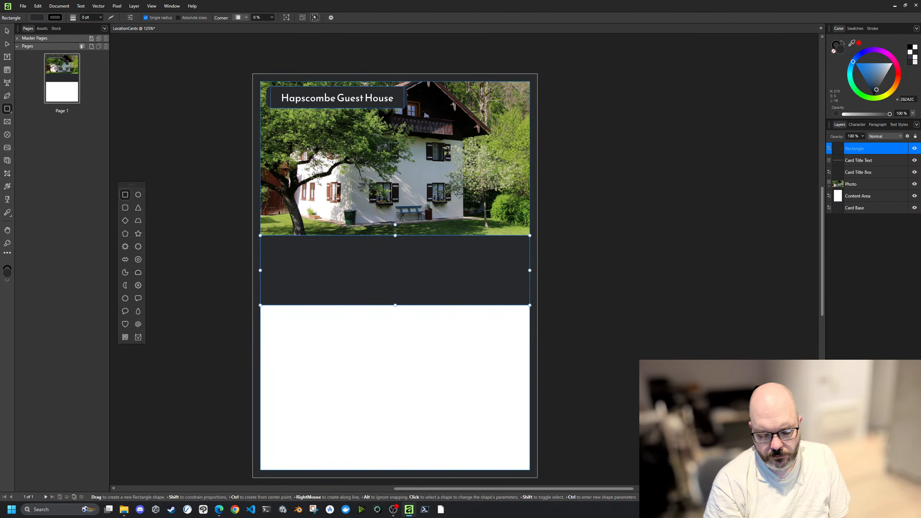
{"action": "key", "text": "shift+Up"}
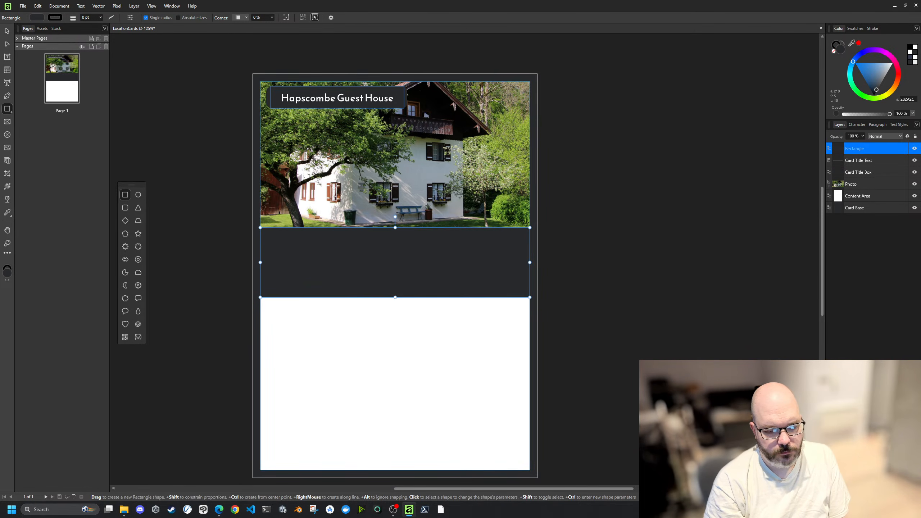
{"action": "key", "text": "shift+Down"}
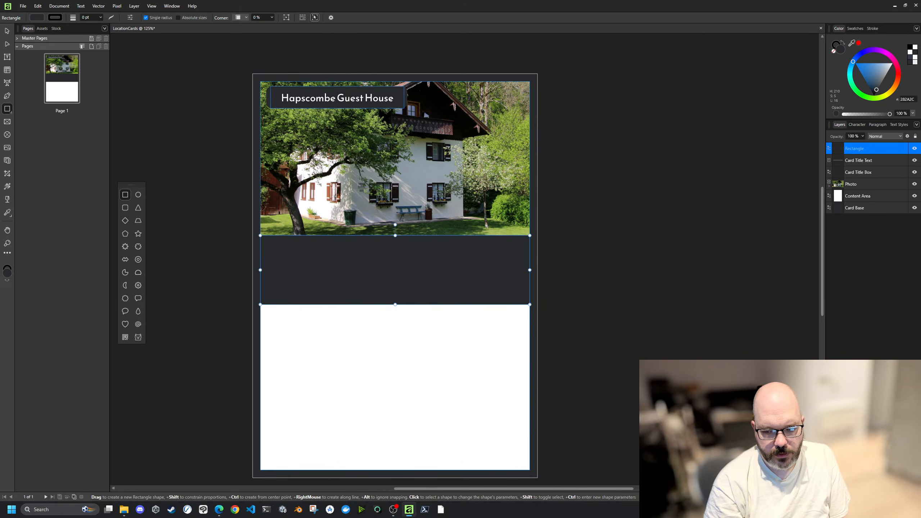
{"action": "left_click", "coordinate": [638, 249]}
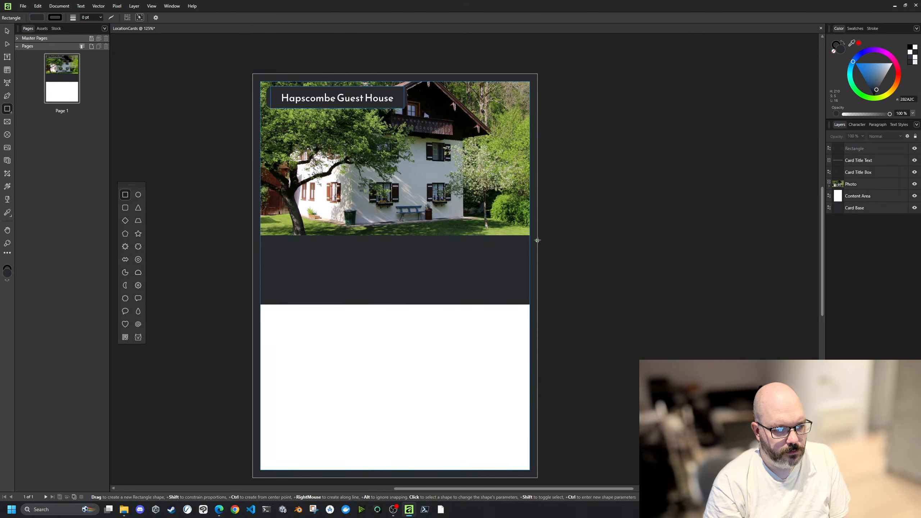
Step: Set the fill of the new rectangle below the photo to hex 121212
{"action": "left_click", "coordinate": [859, 148]}
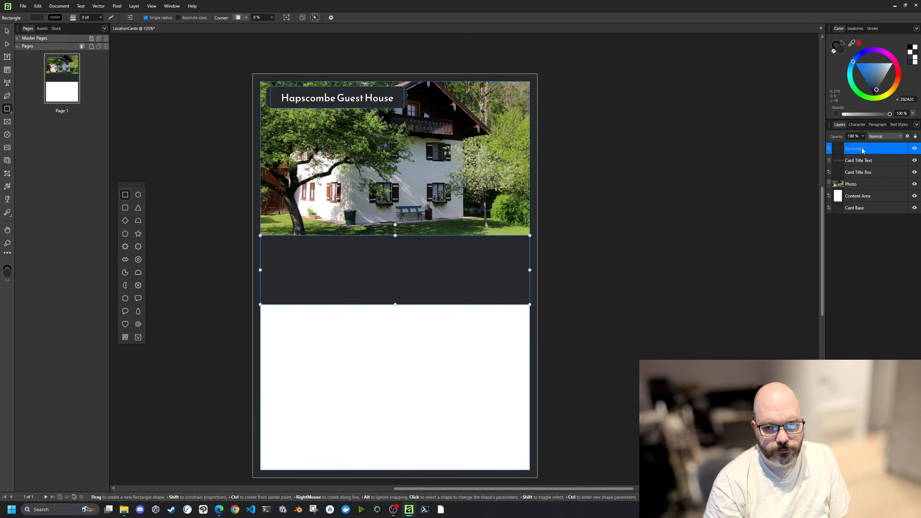
{"action": "left_click_drag", "start_coordinate": [878, 85], "coordinate": [876, 95]}
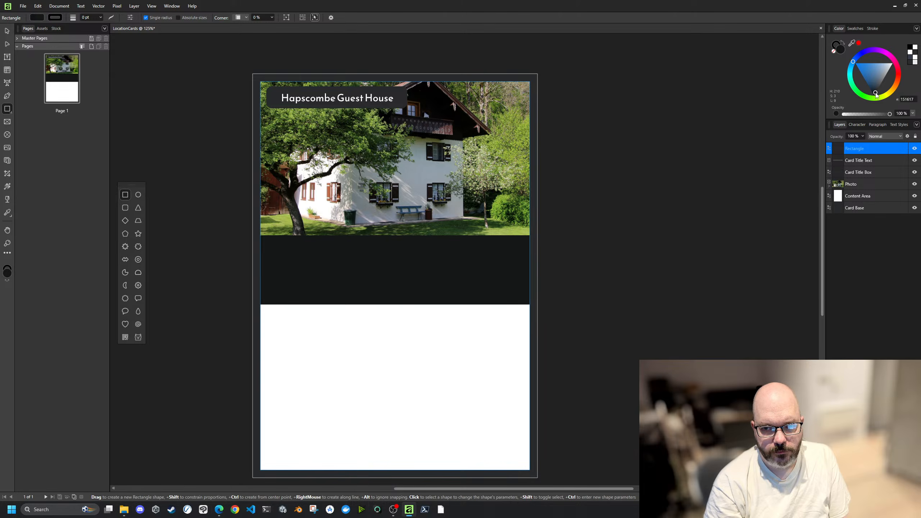
{"action": "left_click", "coordinate": [909, 100]}
{"action": "type", "text": "121212"}
{"action": "key", "text": "Return"}
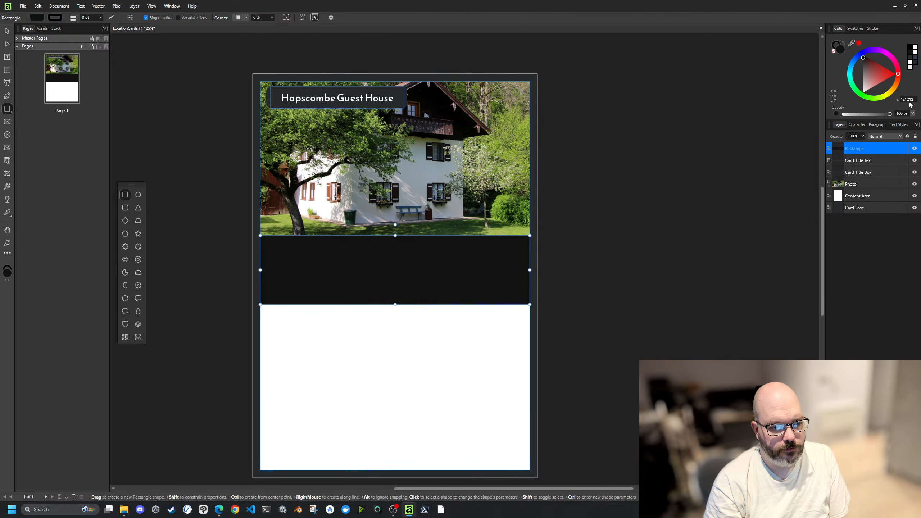
{"action": "left_click", "coordinate": [591, 109]}
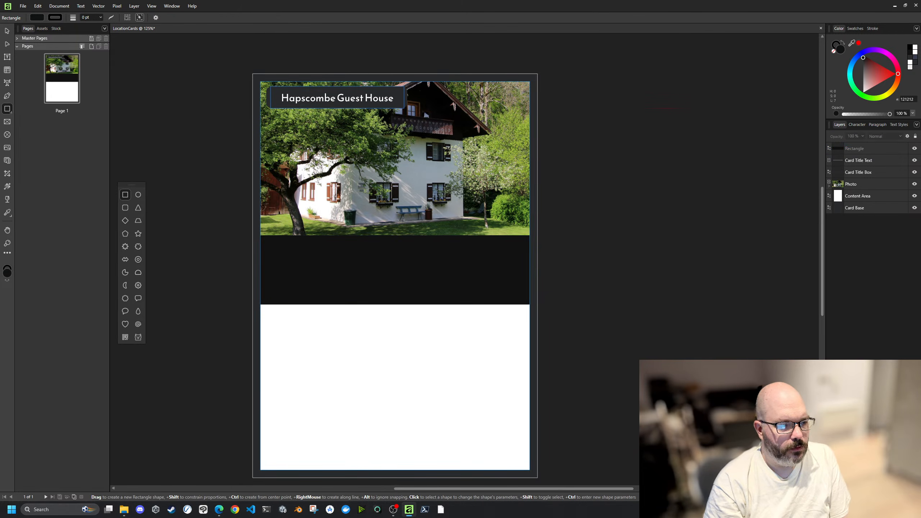
Step: Set the stroke width of the dark rectangle below the photo to 3 pt
{"action": "left_click", "coordinate": [360, 269]}
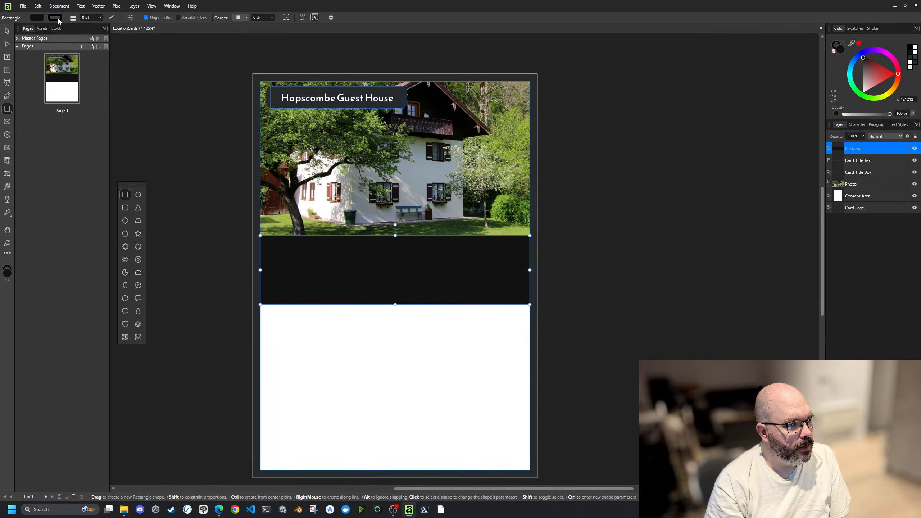
{"action": "left_click", "coordinate": [90, 18]}
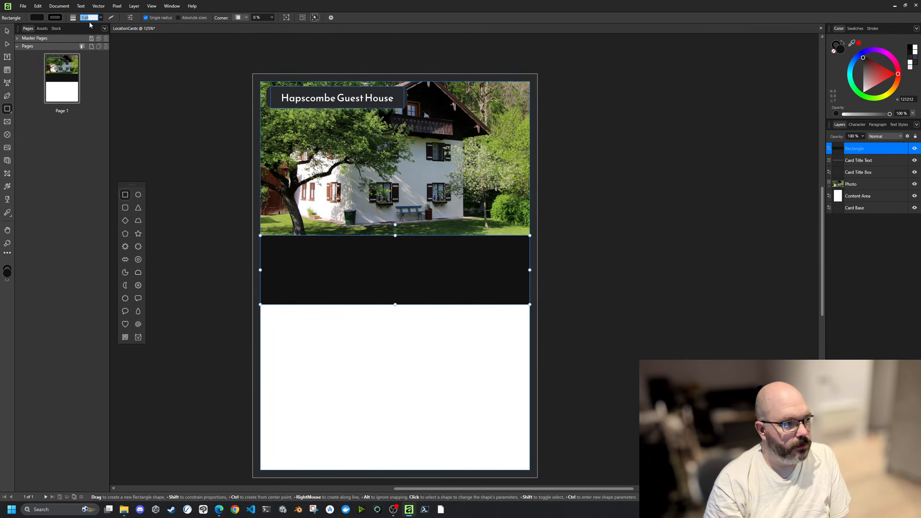
{"action": "type", "text": "3"}
{"action": "key", "text": "Return"}
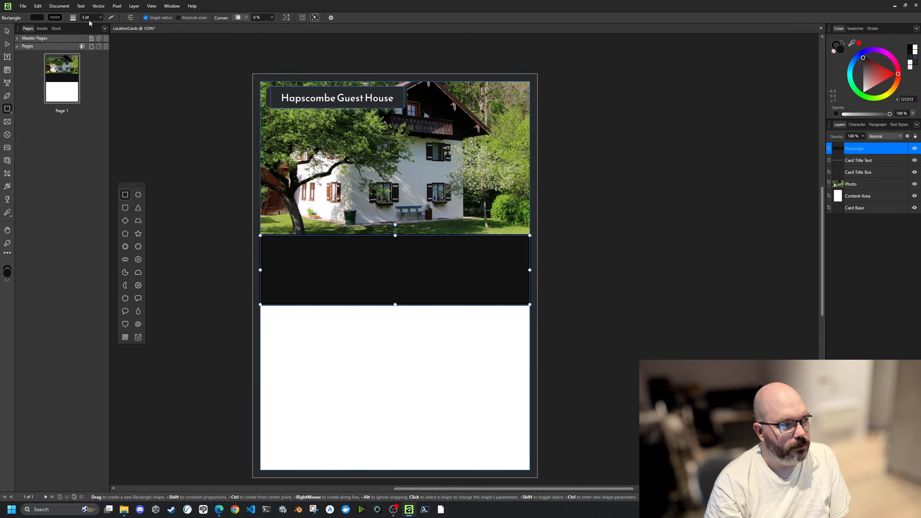
Step: Set the dark rectangle's stroke colour to RGB 5, 5, 5 and deselect the rectangle
{"action": "left_click", "coordinate": [55, 18]}
{"action": "left_click", "coordinate": [66, 78]}
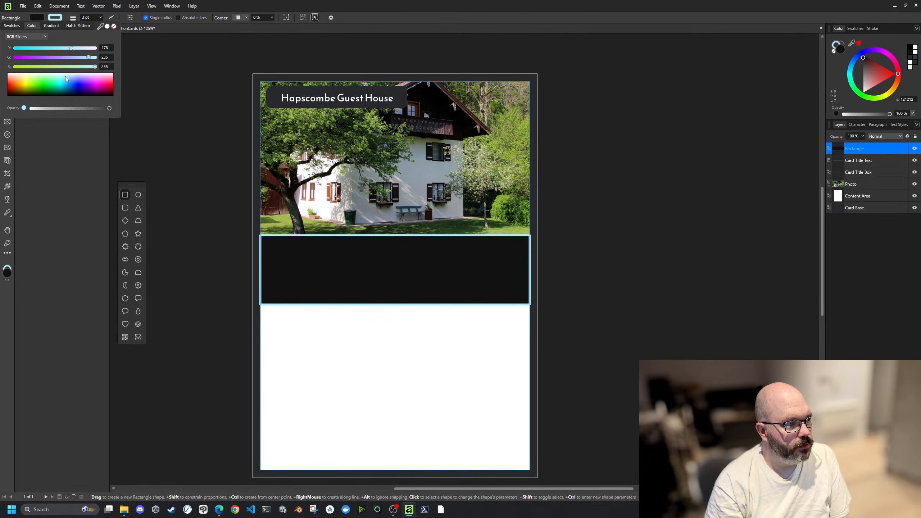
{"action": "mouse_move", "coordinate": [62, 77]}
{"action": "left_mouse_down"}
{"action": "mouse_move", "coordinate": [112, 87]}
{"action": "mouse_move", "coordinate": [84, 85]}
{"action": "mouse_move", "coordinate": [77, 99]}
{"action": "left_mouse_up"}
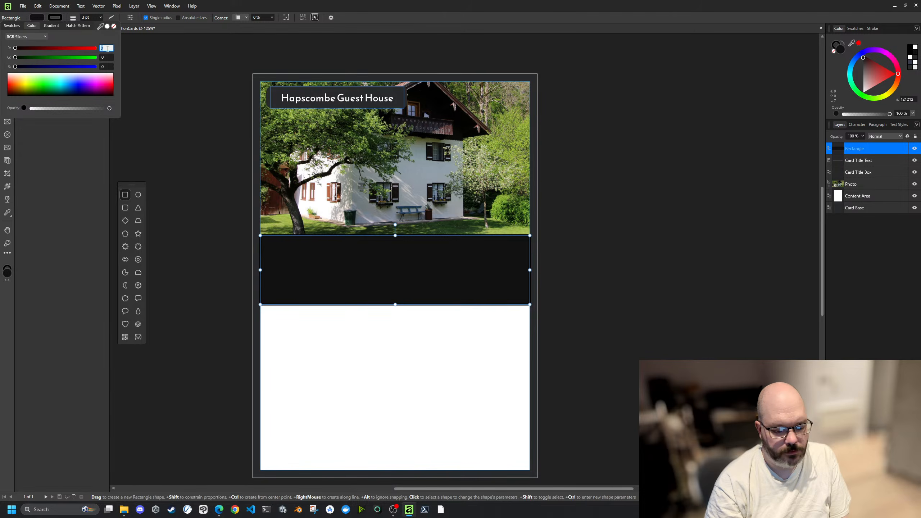
{"action": "type", "text": "5"}
{"action": "key", "text": "Tab"}
{"action": "type", "text": "5"}
{"action": "key", "text": "Tab"}
{"action": "key", "text": "Return"}
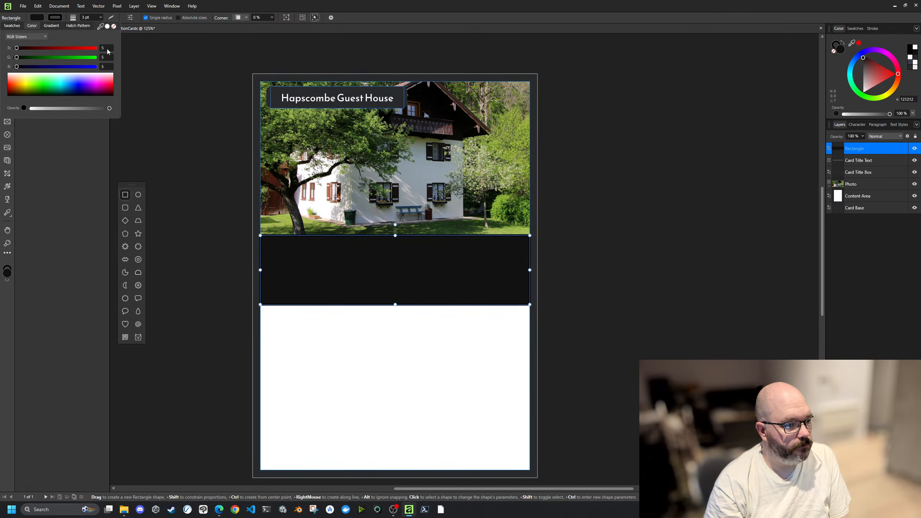
{"action": "left_click", "coordinate": [586, 188]}
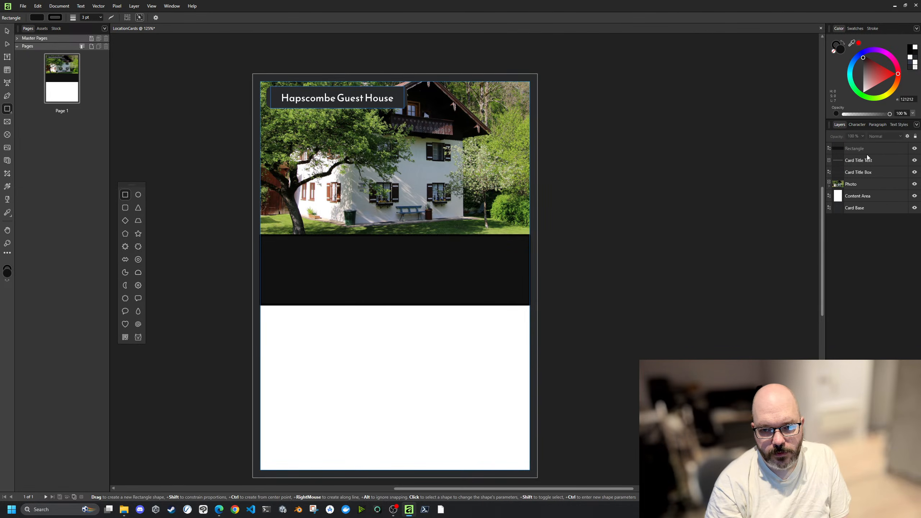
Step: Set the stroke width of the Content Area layer to 3 pt, check its stroke colour and deselect it
{"action": "left_click", "coordinate": [863, 197]}
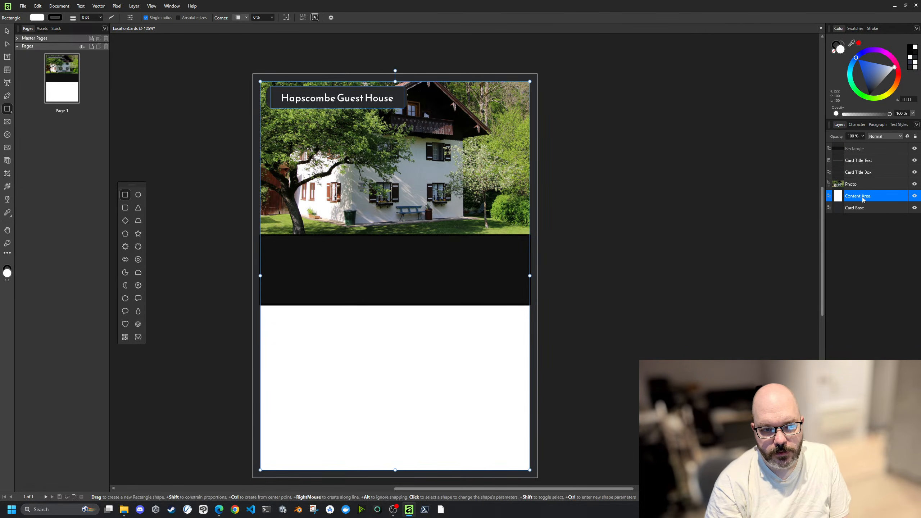
{"action": "left_click", "coordinate": [85, 17]}
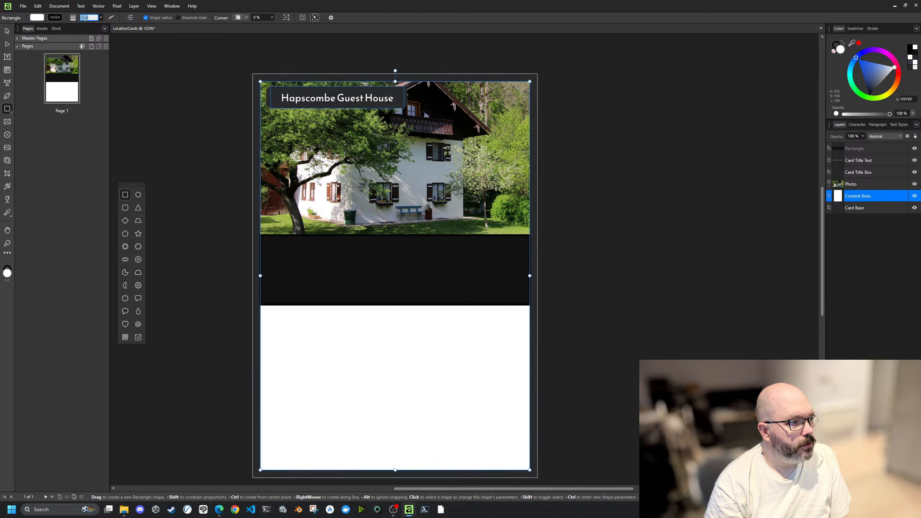
{"action": "type", "text": "3"}
{"action": "key", "text": "Return"}
{"action": "left_click", "coordinate": [58, 17]}
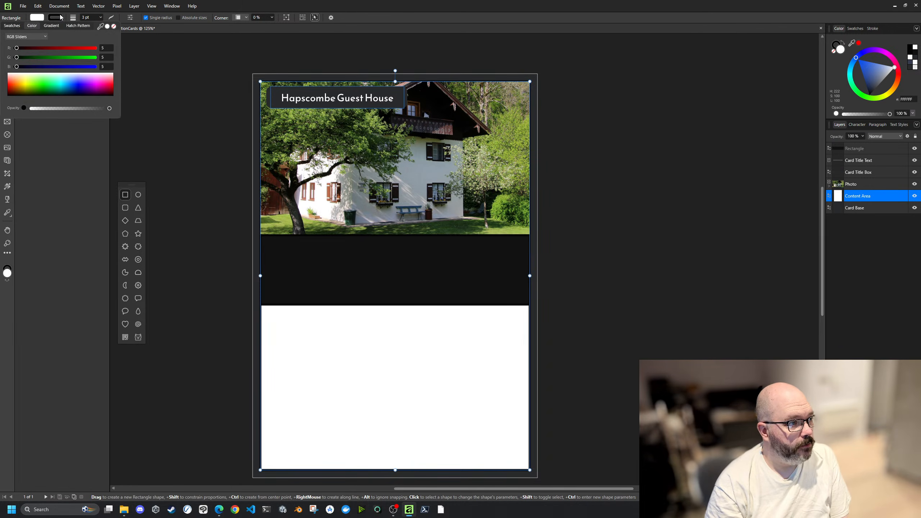
{"action": "left_click", "coordinate": [628, 141]}
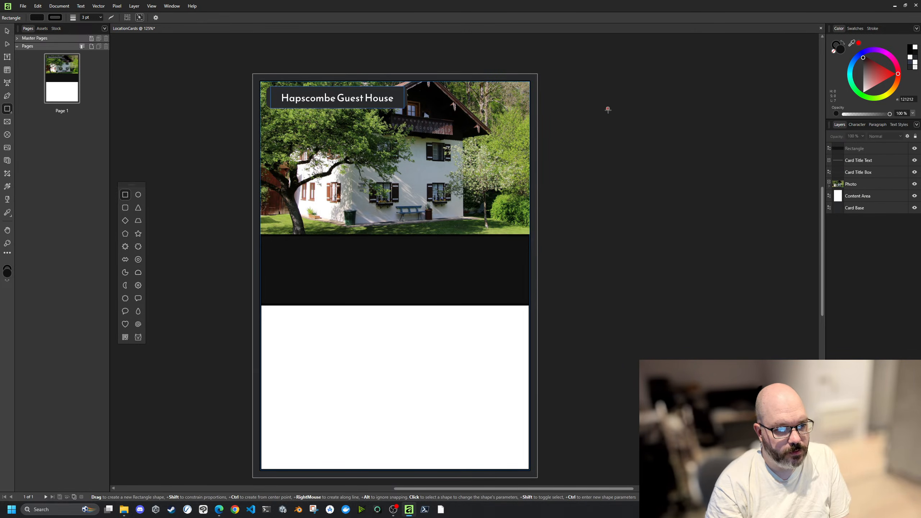
Step: Set the stroke width of the Card Title Box layer to 3 pt, check its stroke colour and deselect it
{"action": "left_click", "coordinate": [403, 93]}
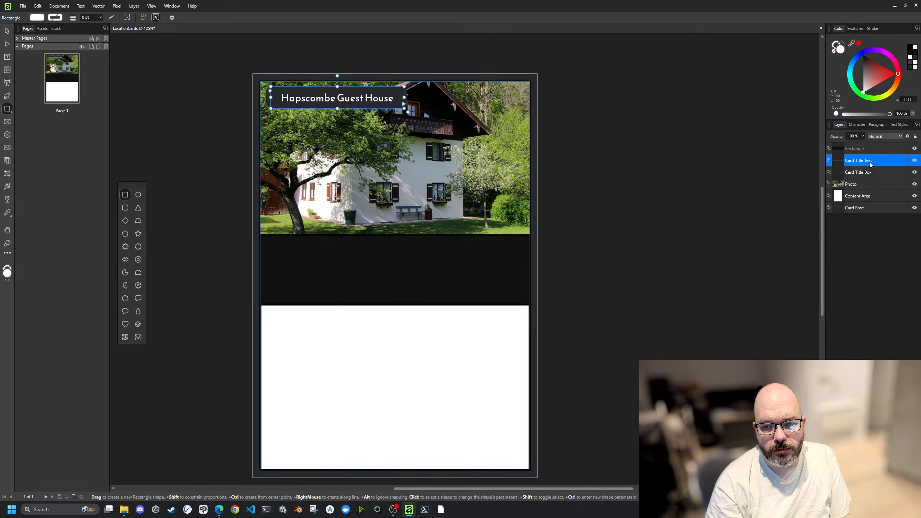
{"action": "left_click", "coordinate": [867, 172]}
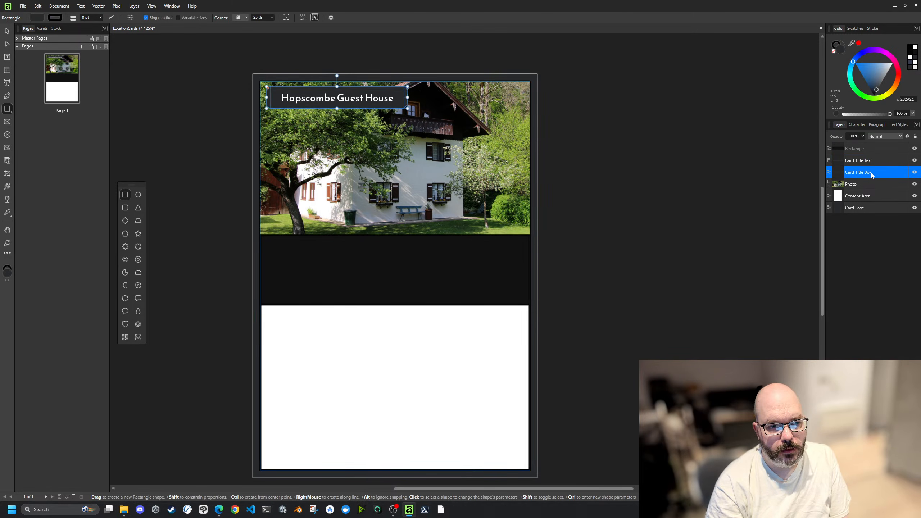
{"action": "left_click", "coordinate": [87, 18]}
{"action": "type", "text": "3"}
{"action": "key", "text": "Return"}
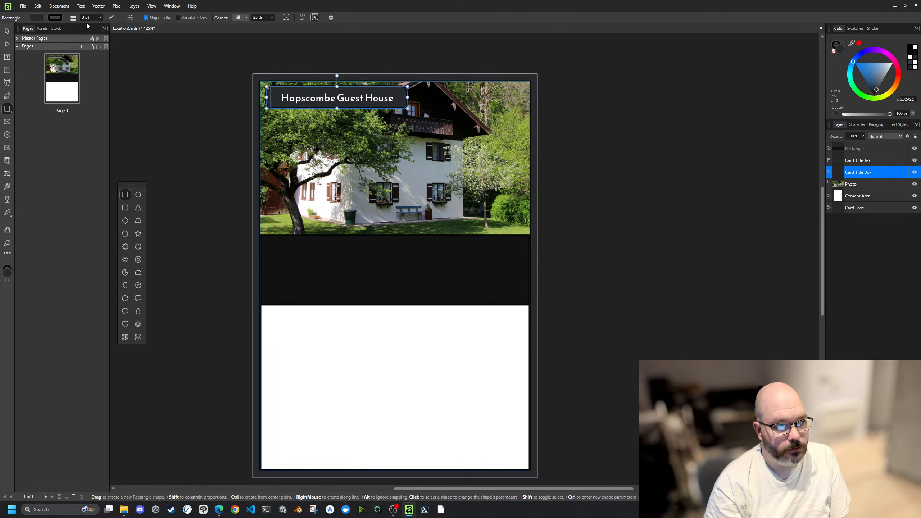
{"action": "left_click", "coordinate": [61, 17]}
{"action": "left_click", "coordinate": [657, 254]}
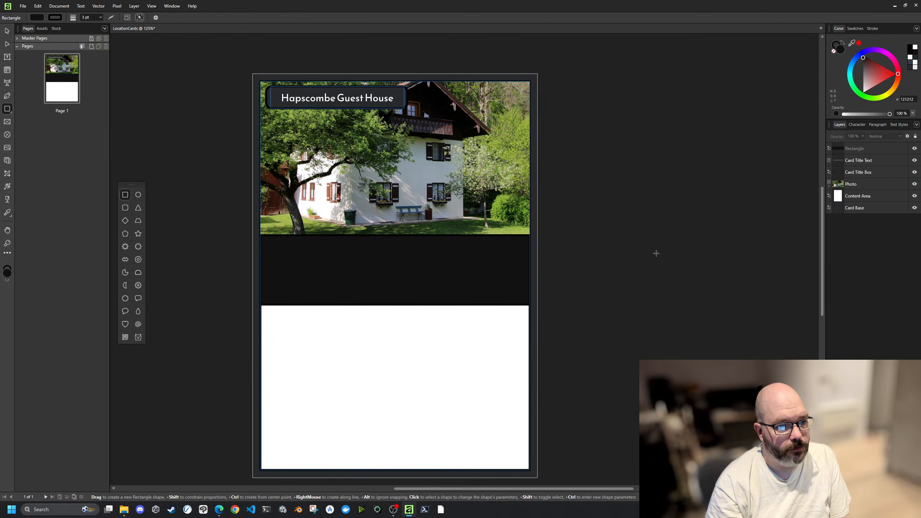
Step: Create a text frame slightly inset within the dark band below the photo and enter the placeholder text "asdadasd"
{"action": "left_click", "coordinate": [517, 287]}
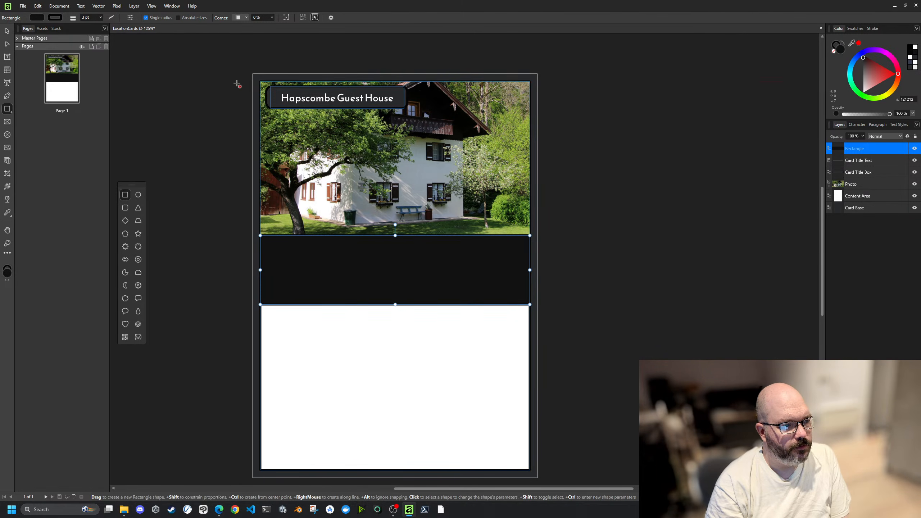
{"action": "left_click", "coordinate": [8, 83]}
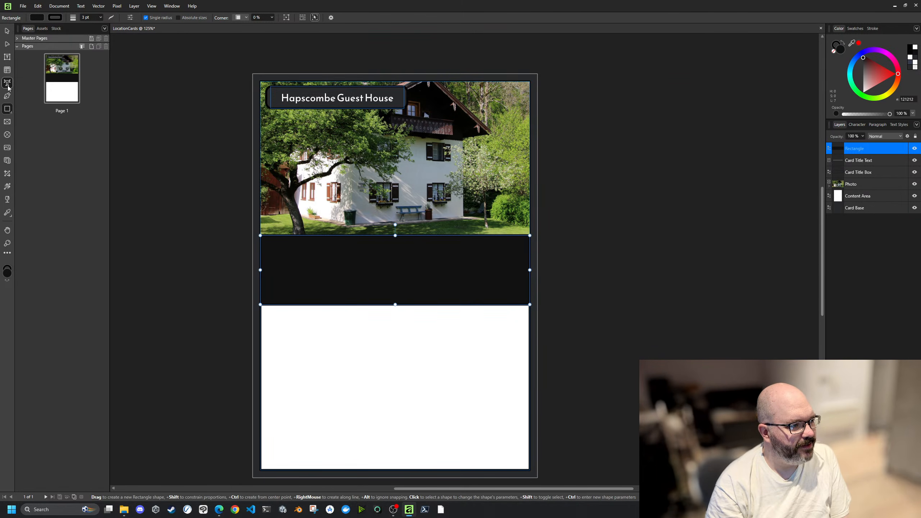
{"action": "left_click", "coordinate": [6, 59]}
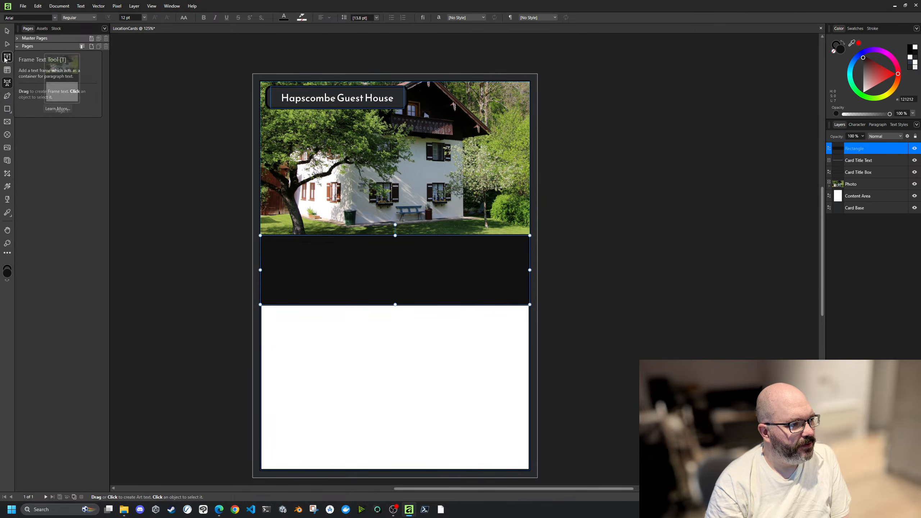
{"action": "left_click_drag", "start_coordinate": [266, 240], "coordinate": [523, 301]}
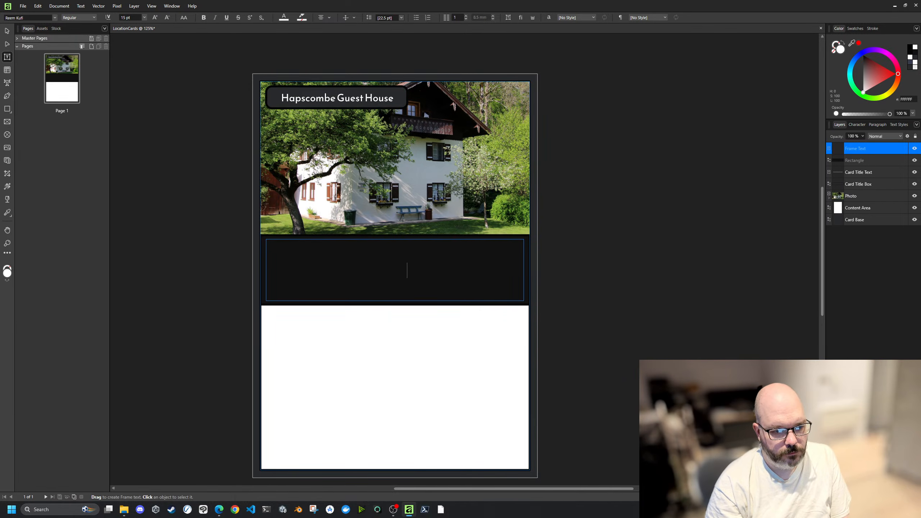
{"action": "type", "text": "asdadasd"}
{"action": "key", "text": "ctrl+a"}
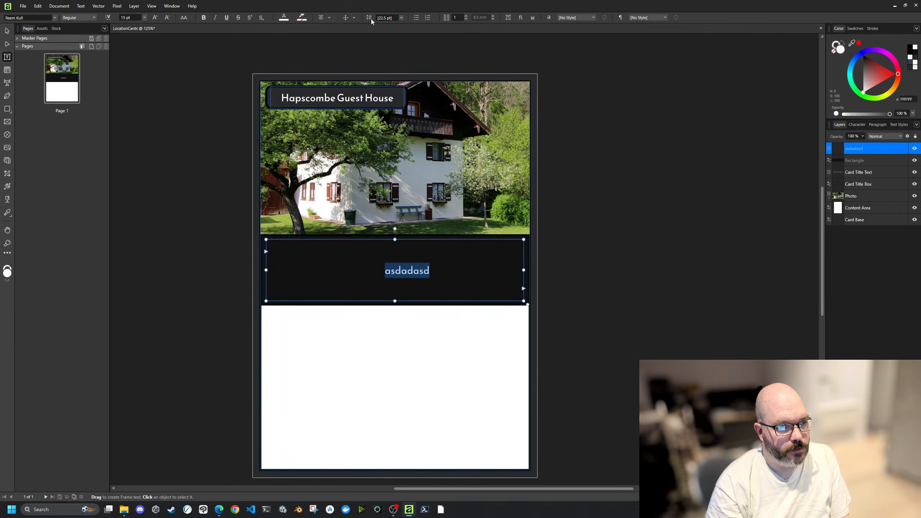
Step: Left-align the placeholder text and switch its vertical alignment until it sits at the upper edge of the text frame
{"action": "left_click", "coordinate": [321, 18]}
{"action": "left_click", "coordinate": [321, 17]}
{"action": "left_click", "coordinate": [321, 18]}
{"action": "left_click", "coordinate": [321, 18]}
{"action": "left_click", "coordinate": [321, 18]}
{"action": "left_click", "coordinate": [321, 18]}
{"action": "left_click", "coordinate": [321, 18]}
{"action": "left_click", "coordinate": [292, 272]}
{"action": "key", "text": "BackSpace"}
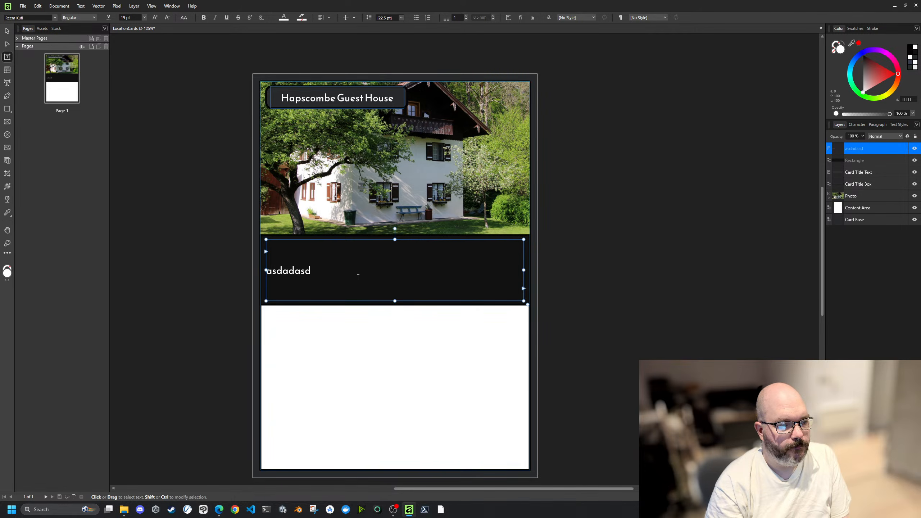
{"action": "left_click", "coordinate": [346, 18]}
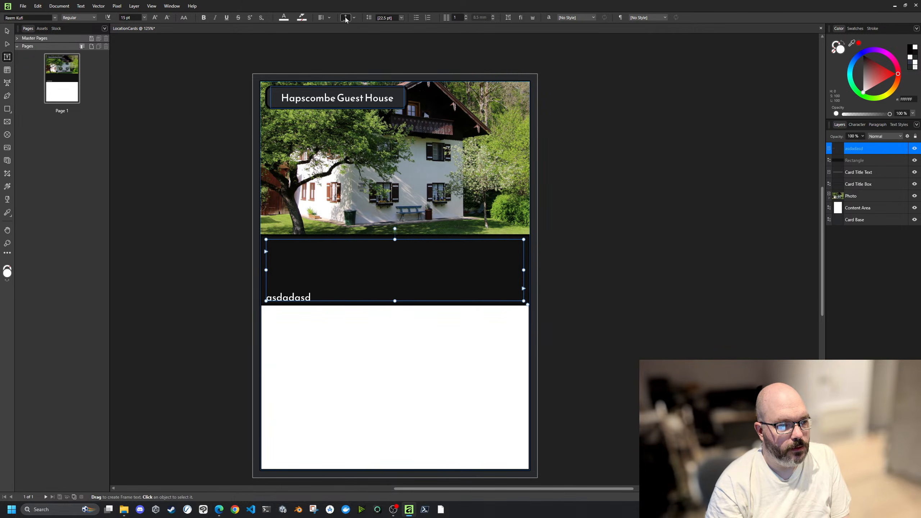
{"action": "left_click", "coordinate": [346, 18]}
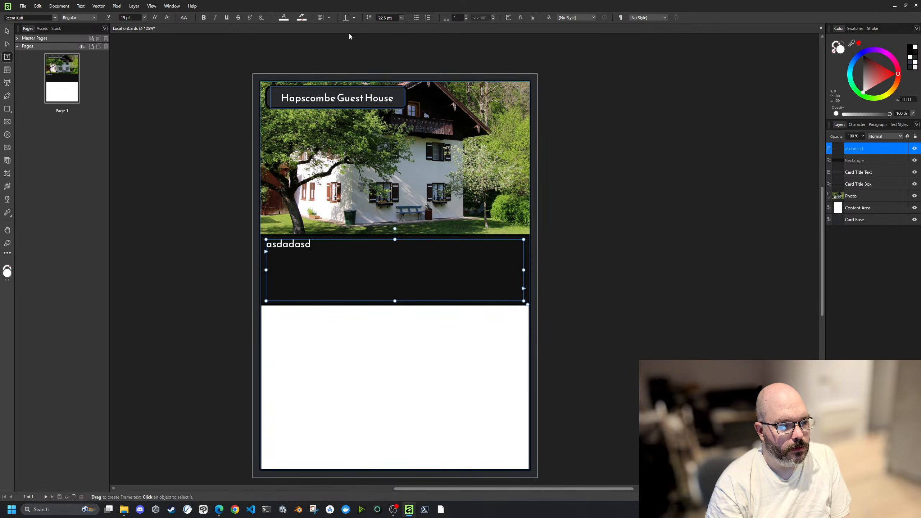
Step: Set the placeholder text's size to 10 pt, try bold on it and return it to Regular
{"action": "left_click", "coordinate": [144, 17]}
{"action": "left_click", "coordinate": [130, 27]}
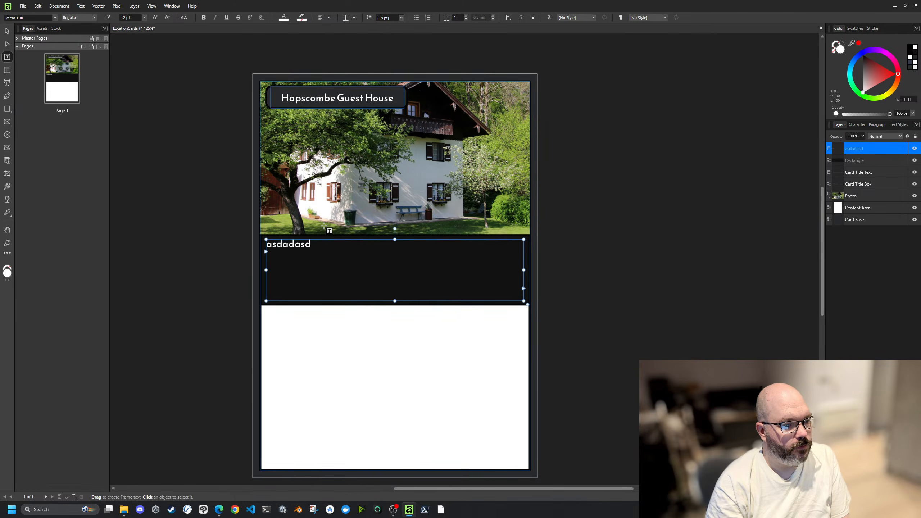
{"action": "left_click_drag", "start_coordinate": [321, 248], "coordinate": [262, 243]}
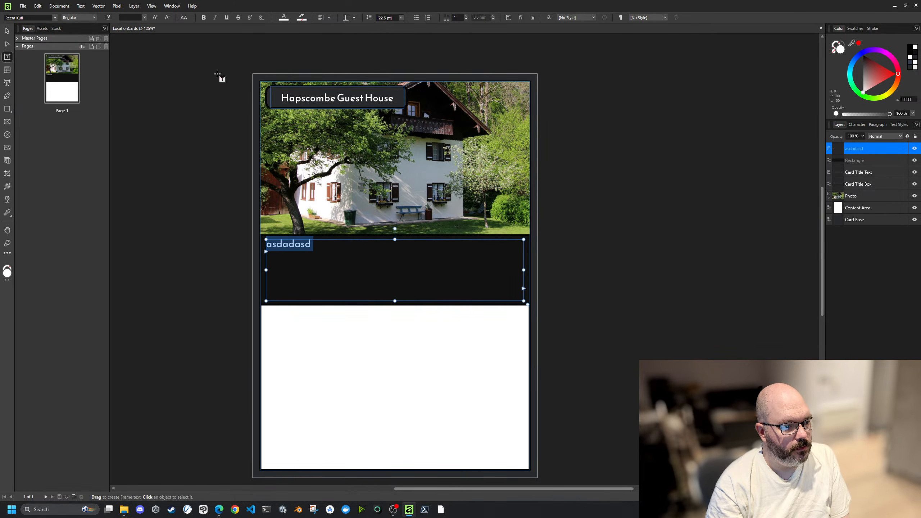
{"action": "left_click", "coordinate": [131, 14]}
{"action": "left_click", "coordinate": [144, 17]}
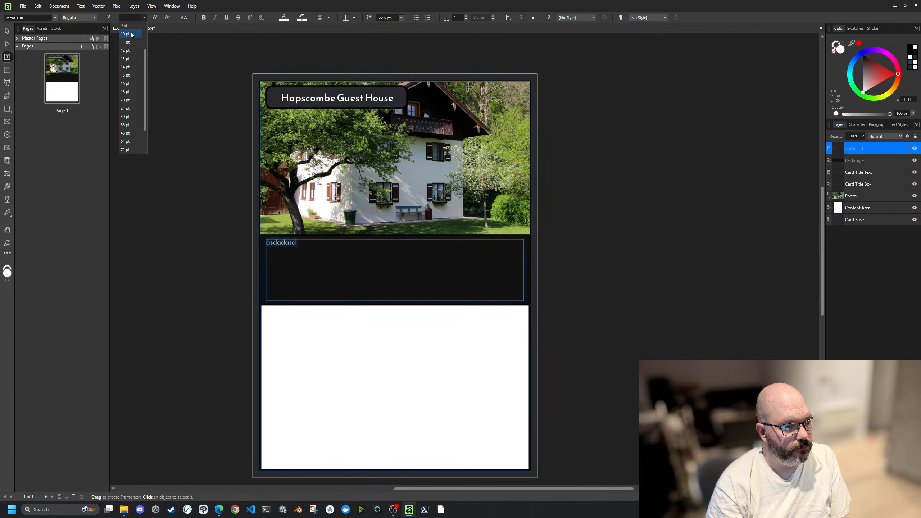
{"action": "left_click", "coordinate": [131, 34]}
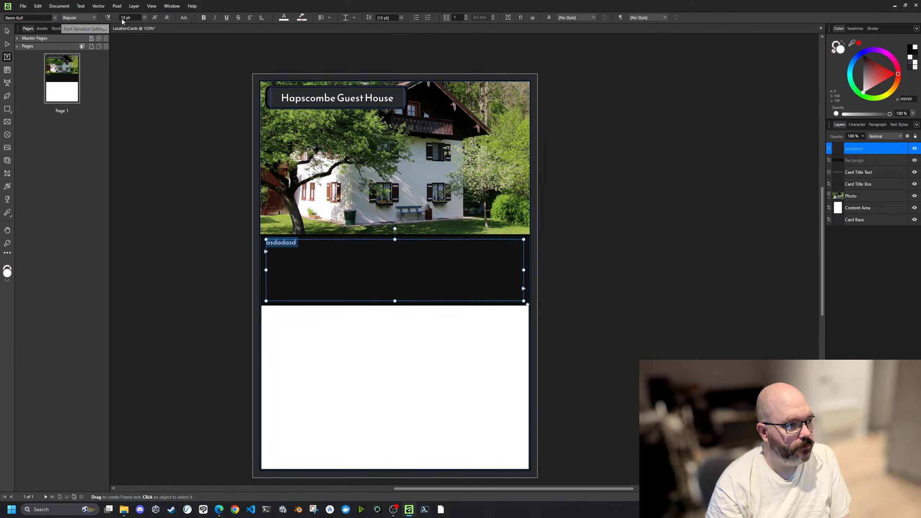
{"action": "left_click", "coordinate": [203, 17]}
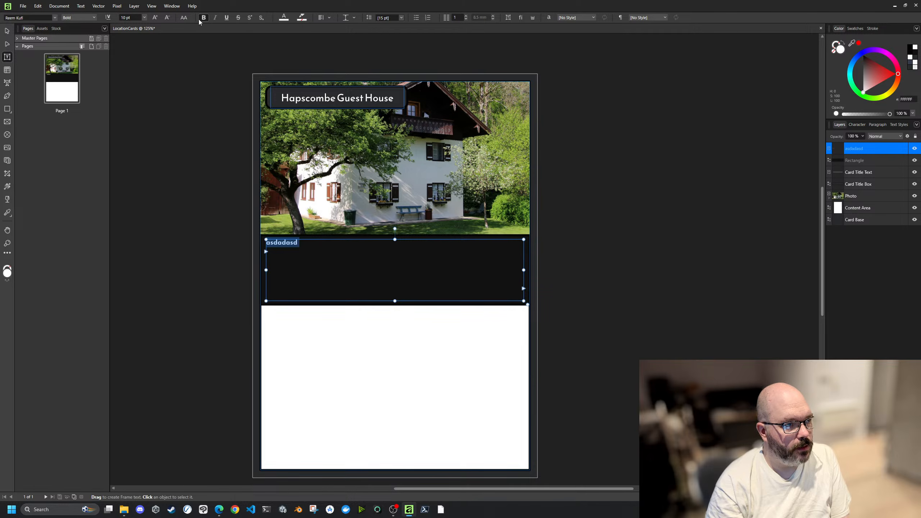
{"action": "left_click", "coordinate": [202, 18]}
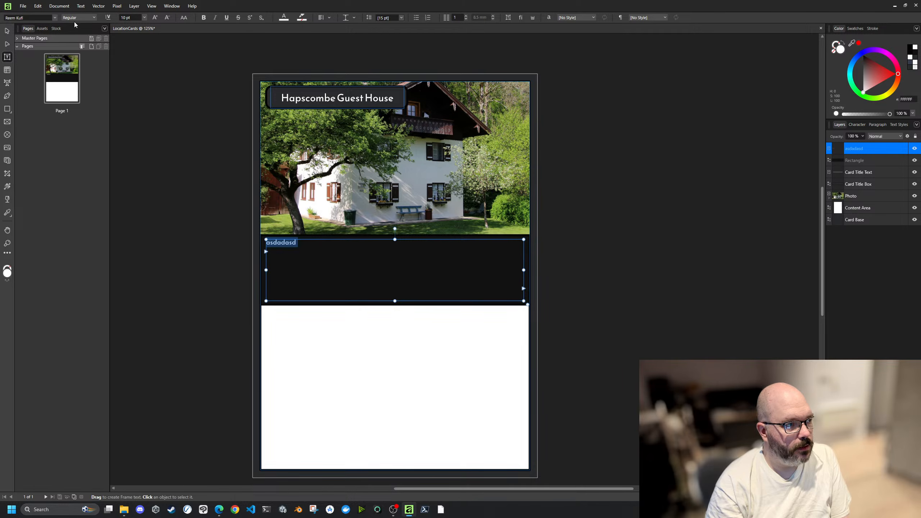
Step: Change the placeholder text's font to Times New Roman
{"action": "left_click", "coordinate": [40, 17]}
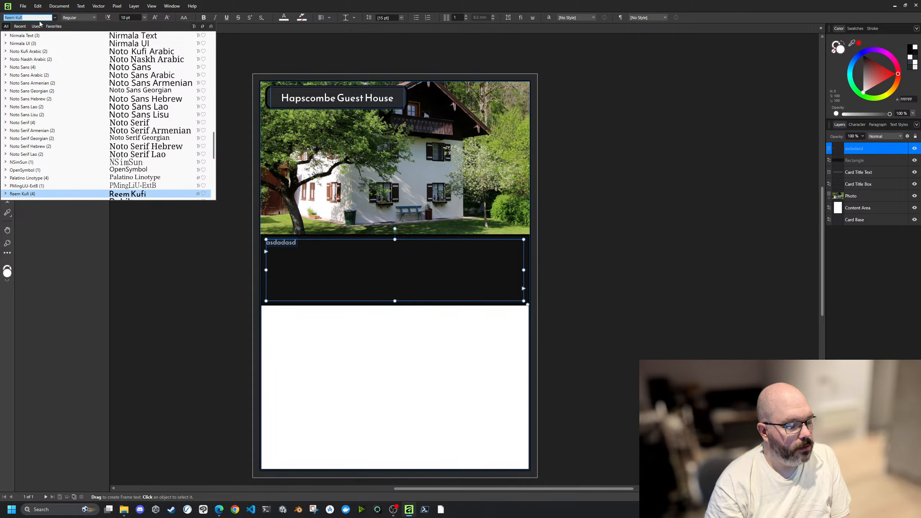
{"action": "type", "text": "time"}
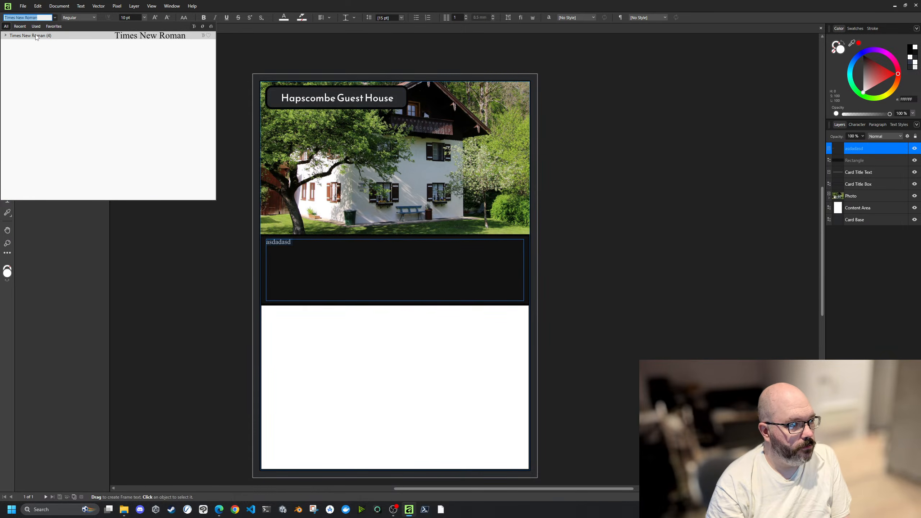
{"action": "left_click", "coordinate": [37, 38]}
{"action": "left_click", "coordinate": [311, 245]}
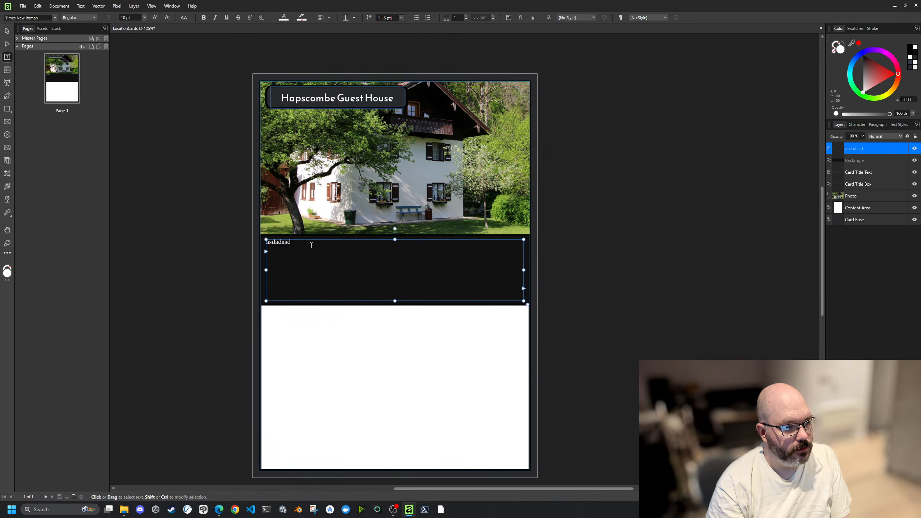
Step: Replace the placeholder with the pasted description beginning "A narrow Victorian building squeezed between two elms"
{"action": "key", "text": "BackSpace"}
{"action": "key", "text": "BackSpace"}
{"action": "key", "text": "BackSpace"}
{"action": "key", "text": "BackSpace"}
{"action": "key", "text": "BackSpace"}
{"action": "key", "text": "BackSpace"}
{"action": "key", "text": "BackSpace"}
{"action": "key", "text": "BackSpace"}
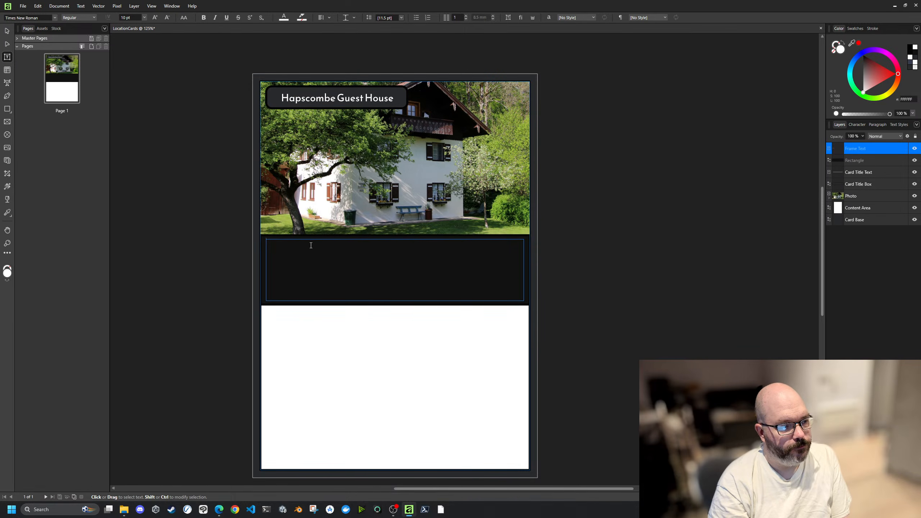
{"action": "key", "text": "Escape"}
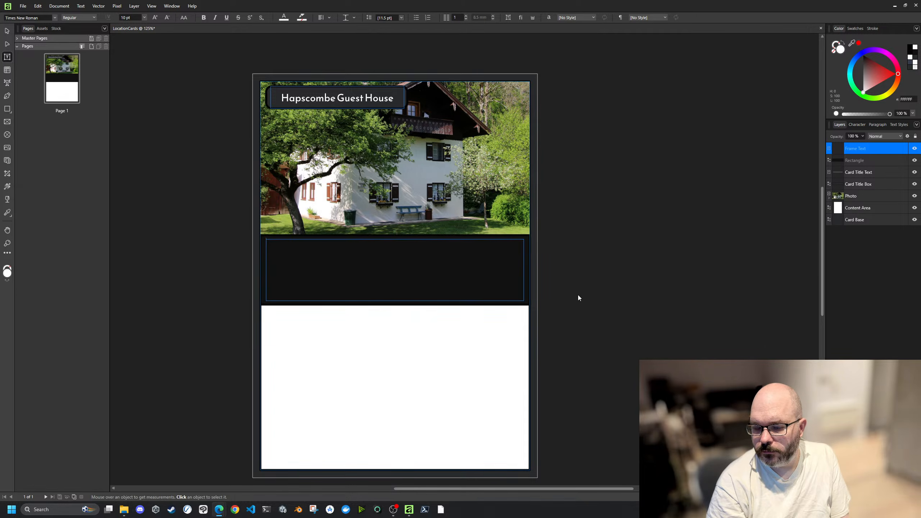
{"action": "left_click", "coordinate": [340, 270]}
{"action": "key", "text": "ctrl+v"}
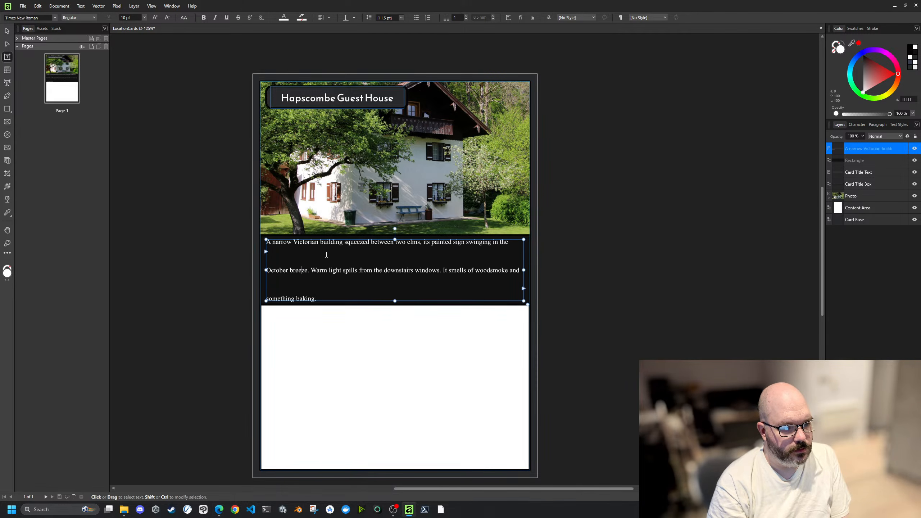
Step: Set the description's vertical alignment to top within its frame and its leading to Default
{"action": "left_click", "coordinate": [348, 18]}
{"action": "left_click", "coordinate": [401, 18]}
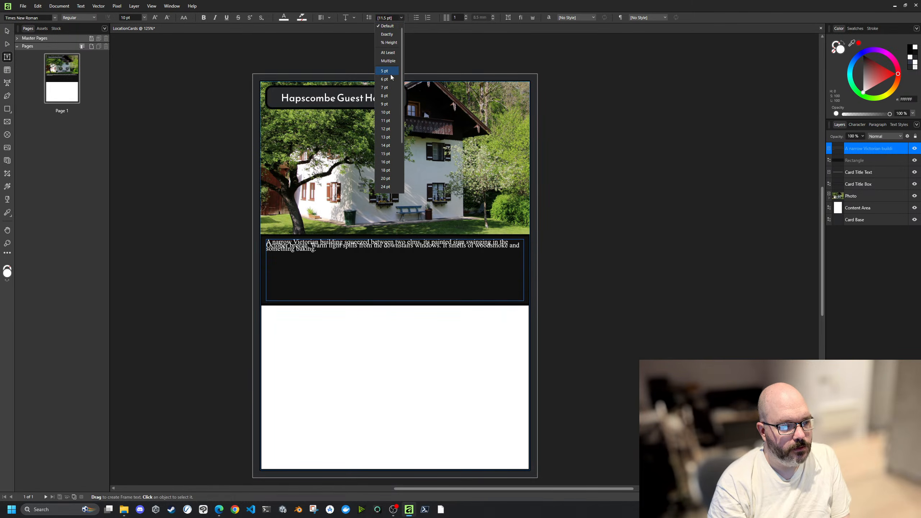
{"action": "left_click", "coordinate": [388, 27]}
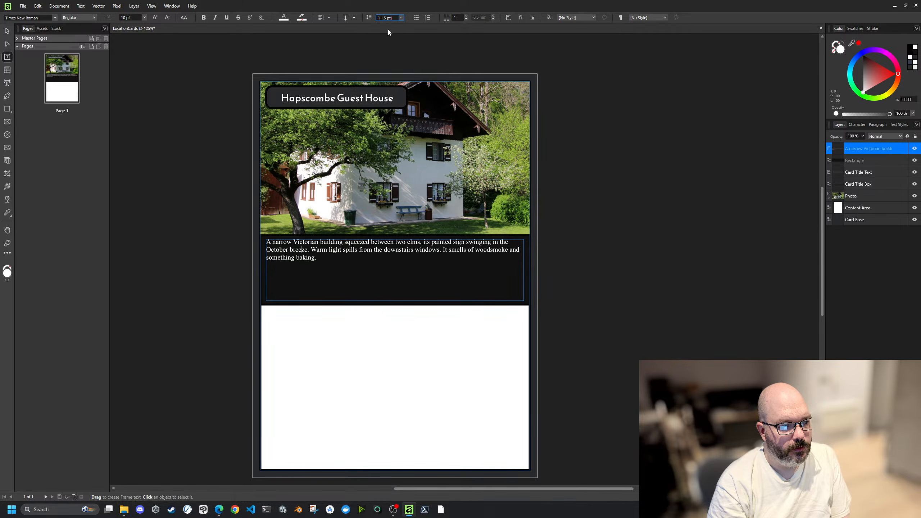
{"action": "left_click", "coordinate": [417, 272]}
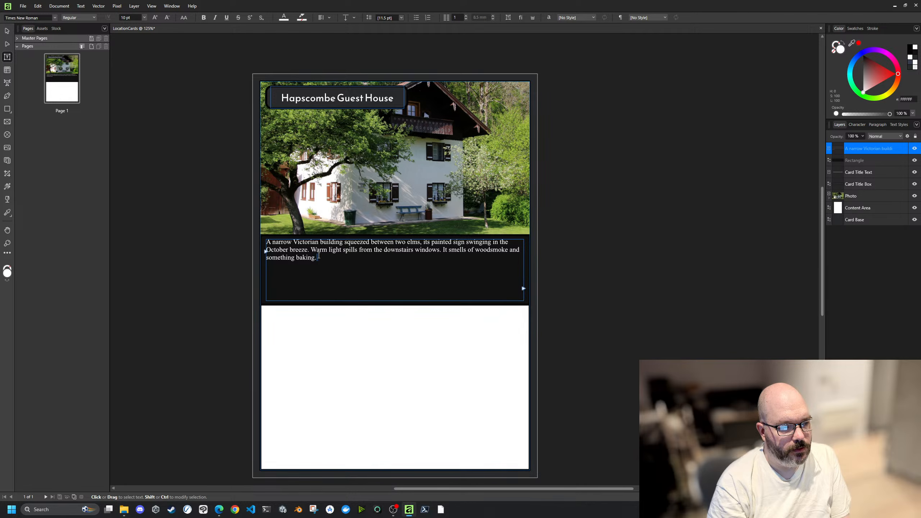
Step: Make the whole description italic and change its text colour to a light grey
{"action": "key", "text": "ctrl+a"}
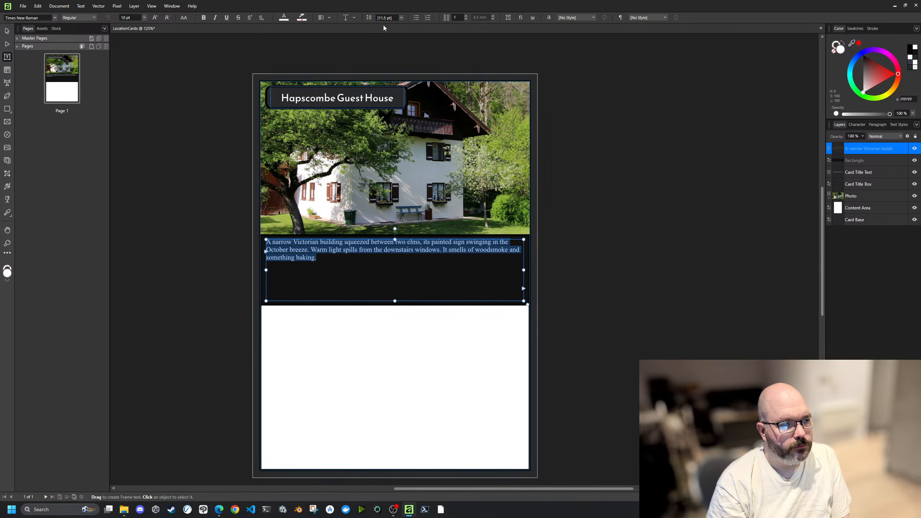
{"action": "left_click", "coordinate": [215, 18]}
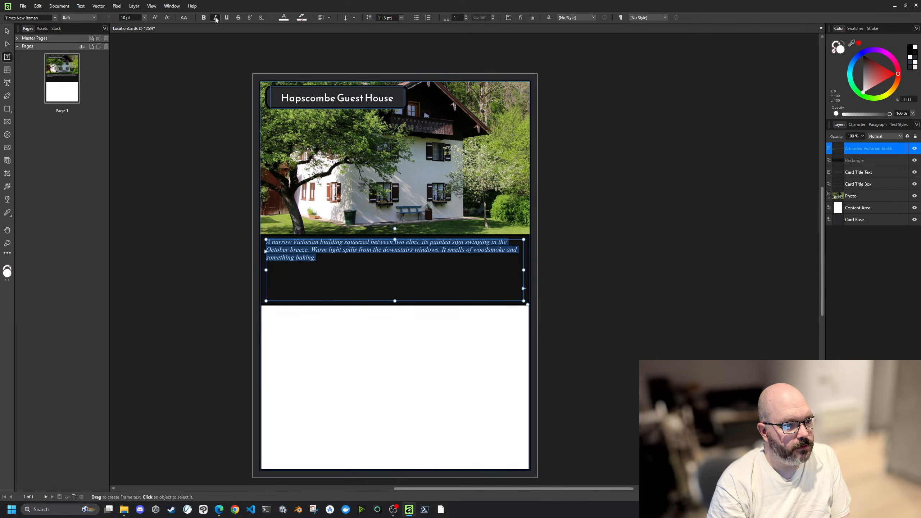
{"action": "left_click", "coordinate": [377, 279]}
{"action": "key", "text": "ctrl+a"}
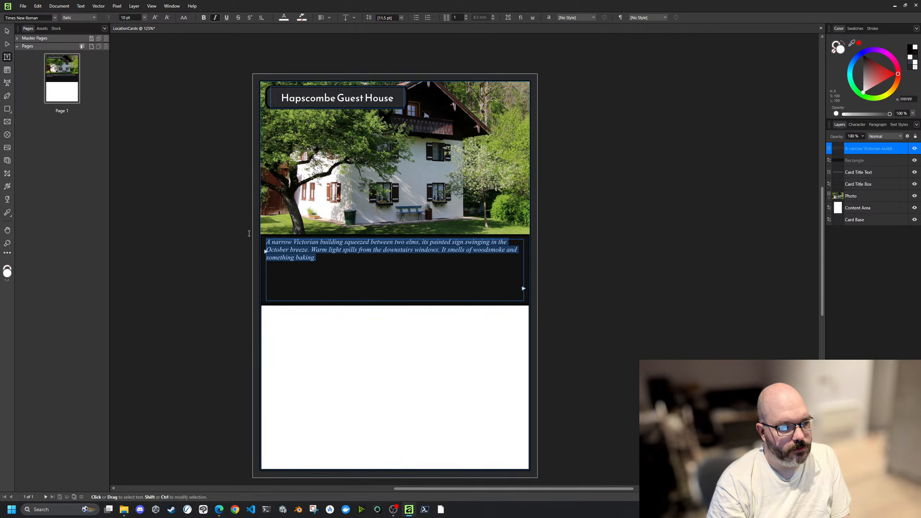
{"action": "left_click_drag", "start_coordinate": [868, 93], "coordinate": [867, 88]}
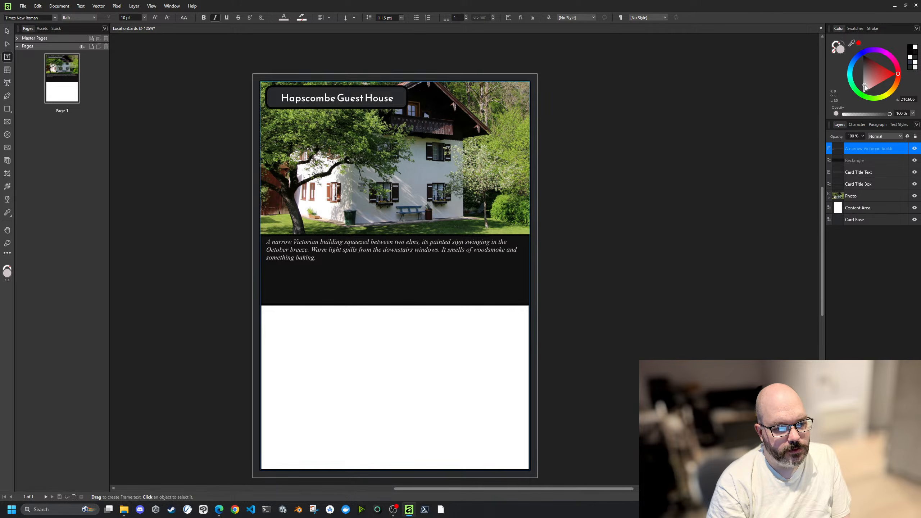
Step: Centre the whole description text vertically within its frame
{"action": "left_click", "coordinate": [652, 255]}
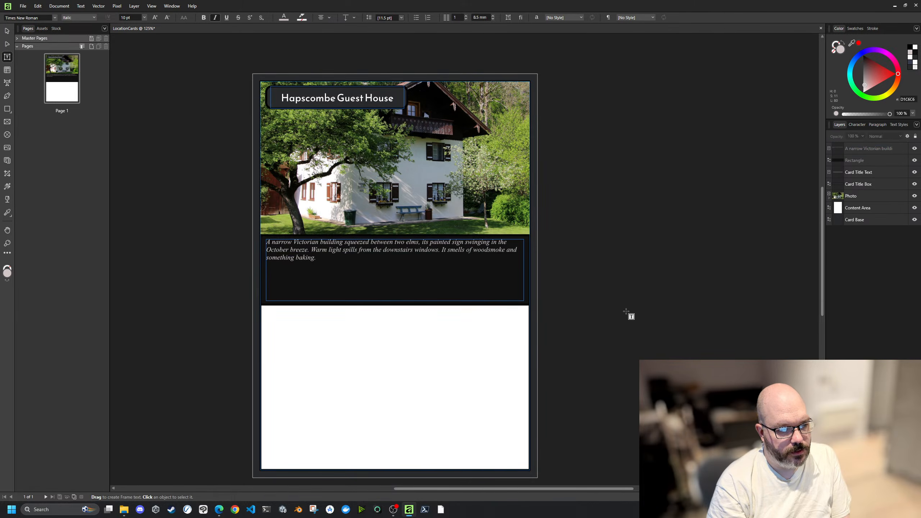
{"action": "left_click", "coordinate": [417, 267]}
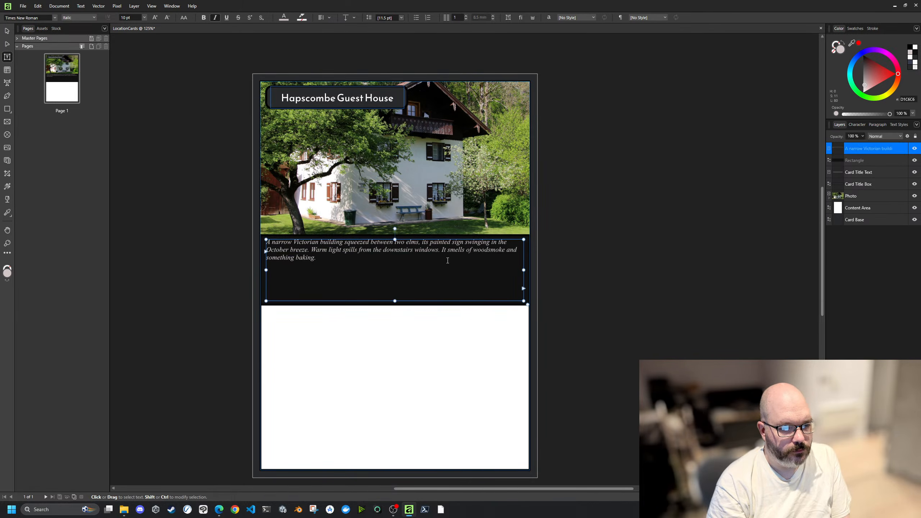
{"action": "left_click", "coordinate": [584, 198]}
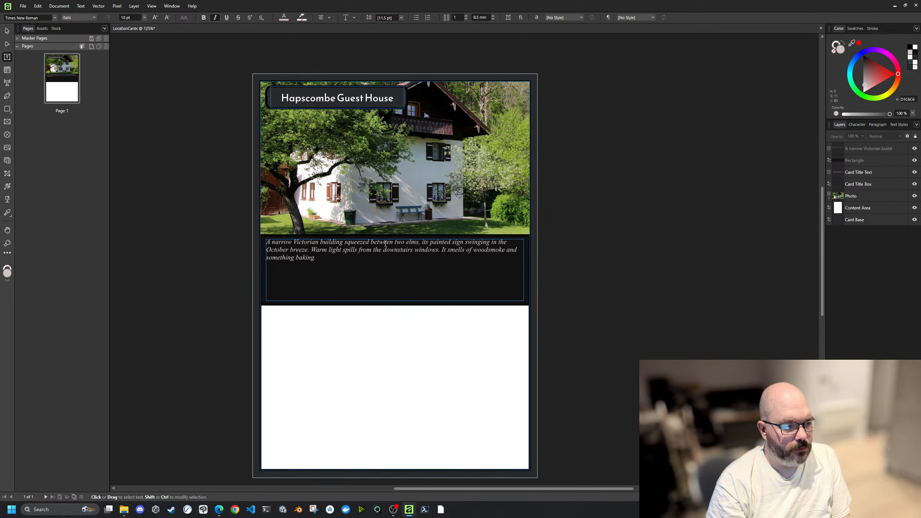
{"action": "left_click", "coordinate": [377, 272]}
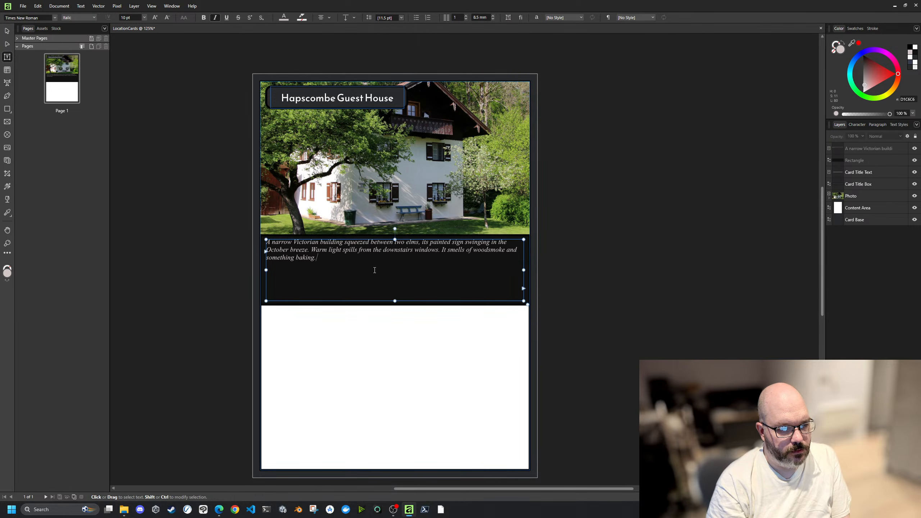
{"action": "key", "text": "ctrl+a"}
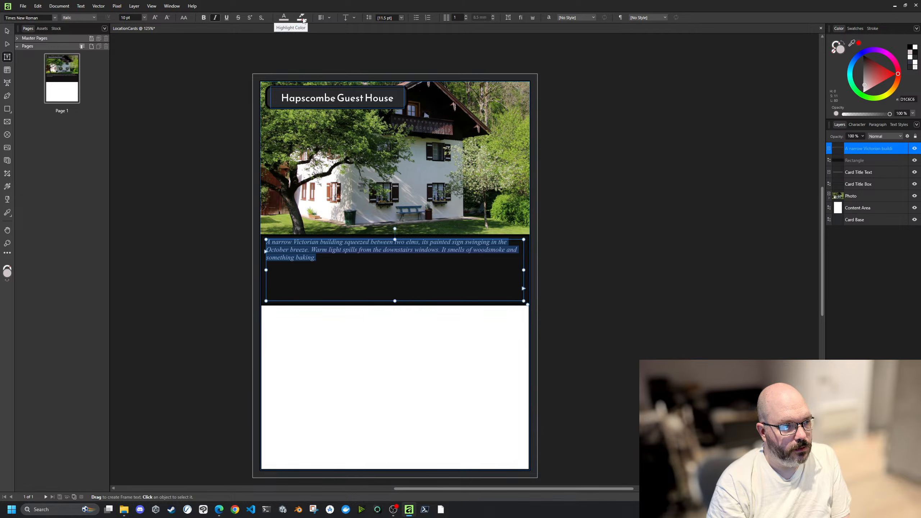
{"action": "left_click", "coordinate": [346, 18]}
{"action": "left_click", "coordinate": [710, 214]}
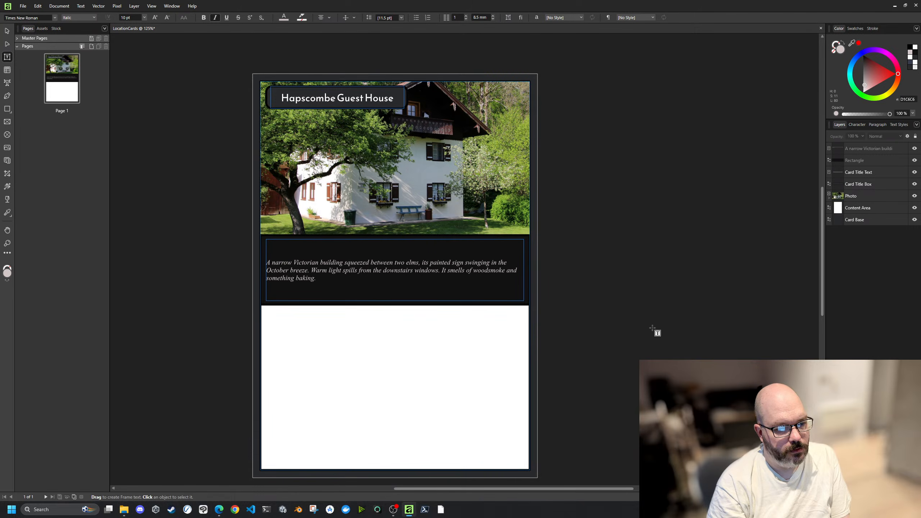
Step: Try right-aligned and justified settings on the description text
{"action": "left_click_drag", "start_coordinate": [317, 279], "coordinate": [266, 260]}
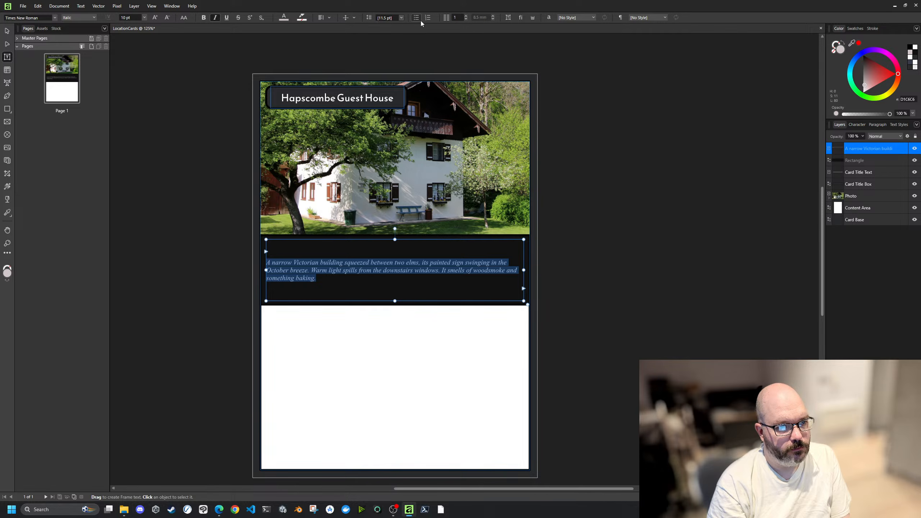
{"action": "left_click", "coordinate": [321, 18]}
{"action": "left_click", "coordinate": [322, 17]}
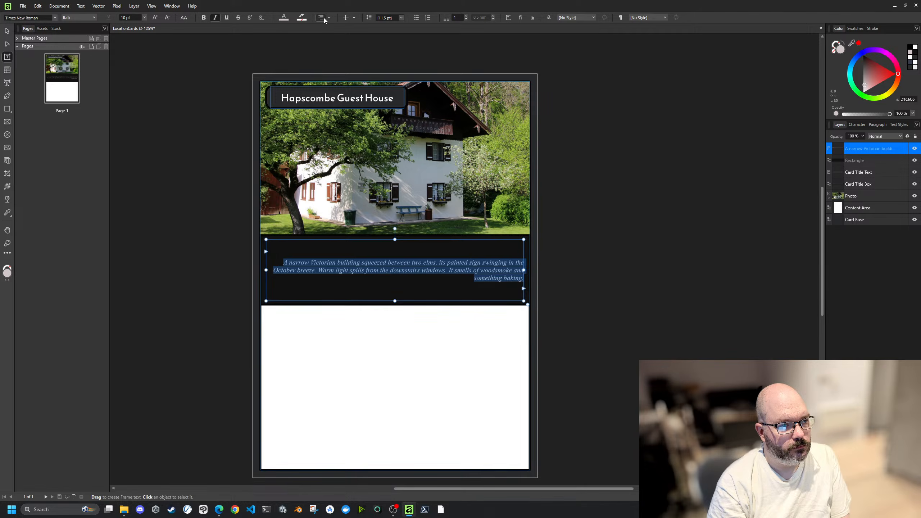
{"action": "left_click", "coordinate": [322, 18]}
{"action": "left_click", "coordinate": [330, 17]}
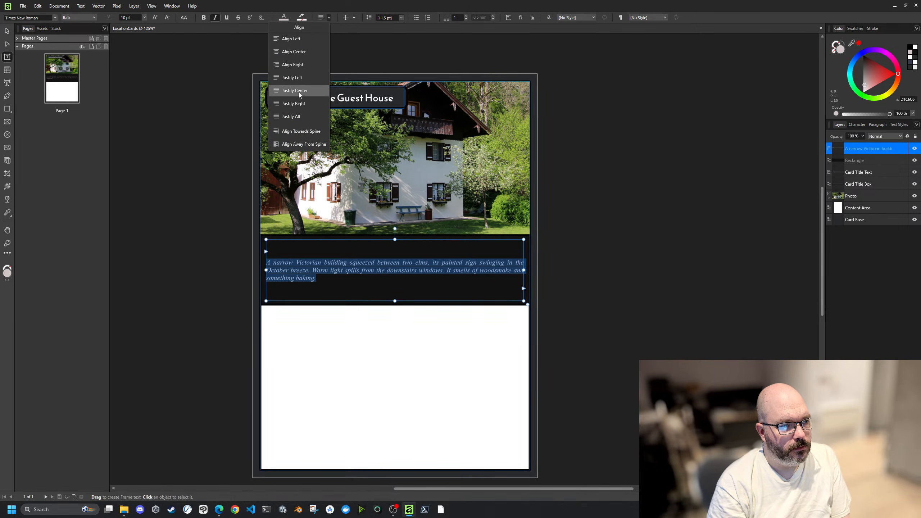
{"action": "left_click", "coordinate": [609, 92]}
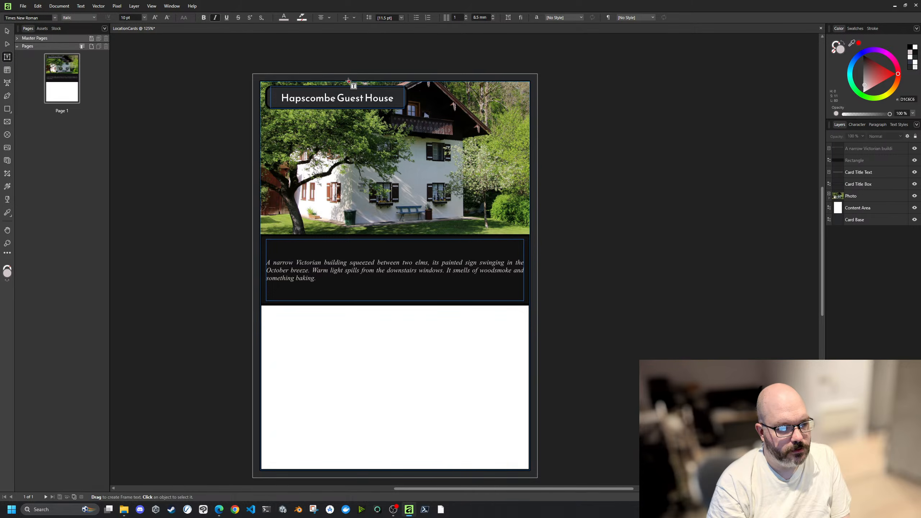
Step: Set the whole description's horizontal alignment to Align Left
{"action": "left_click_drag", "start_coordinate": [441, 288], "coordinate": [267, 254]}
{"action": "left_click", "coordinate": [329, 18]}
{"action": "left_click", "coordinate": [293, 40]}
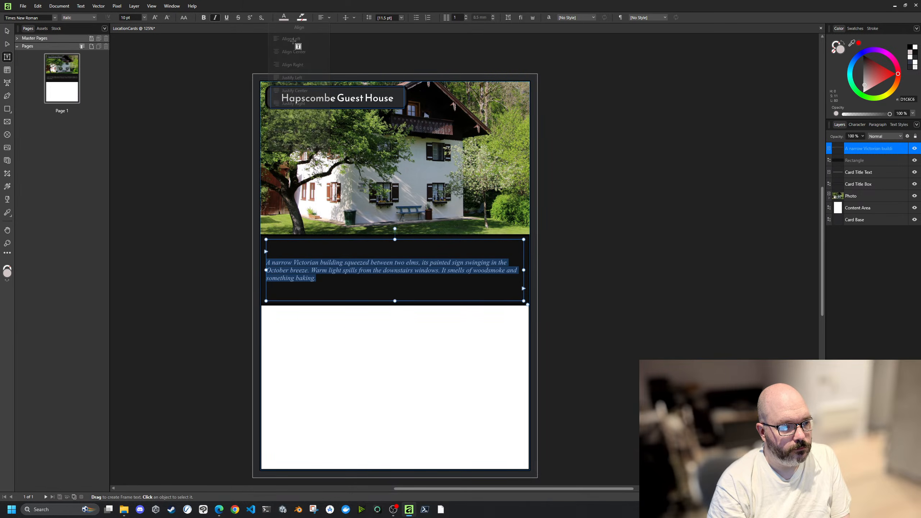
{"action": "left_click", "coordinate": [623, 196]}
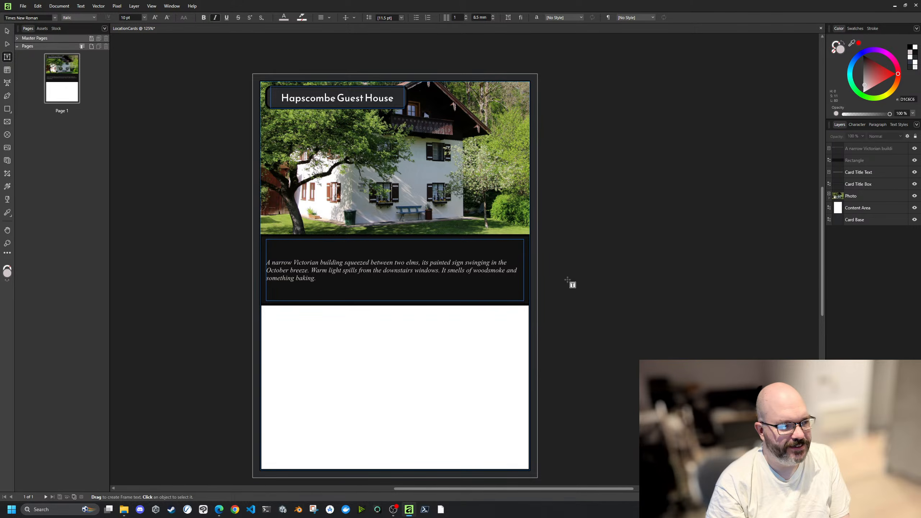
Step: Draw a dark rectangle covering the white area beneath the description band, using the same width as the card's content area
{"action": "scroll", "coordinate": [572, 283], "scroll_direction": "down", "scroll_amount": 1}
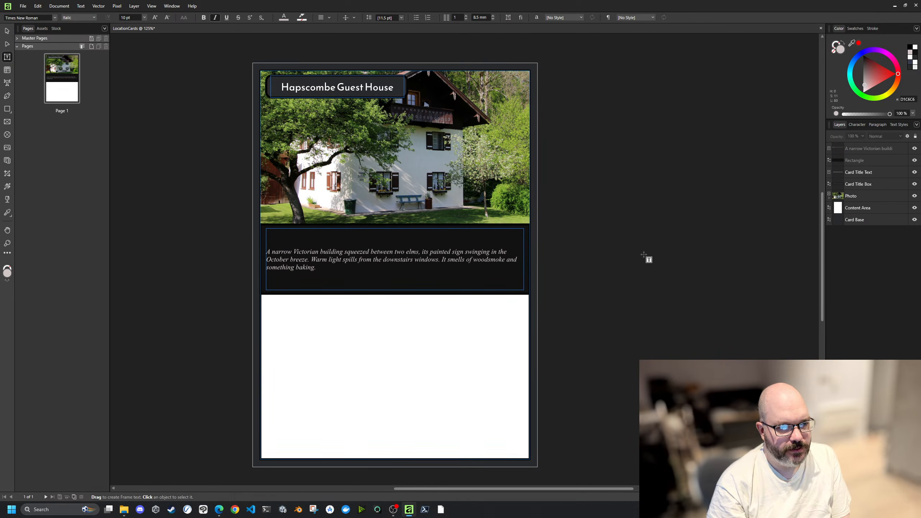
{"action": "scroll", "coordinate": [644, 260], "scroll_direction": "down", "scroll_amount": 2}
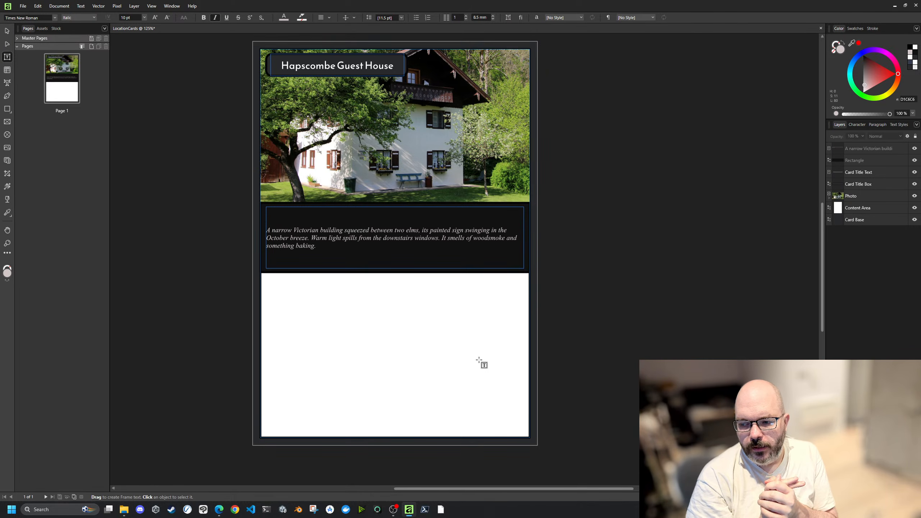
{"action": "left_click", "coordinate": [359, 290]}
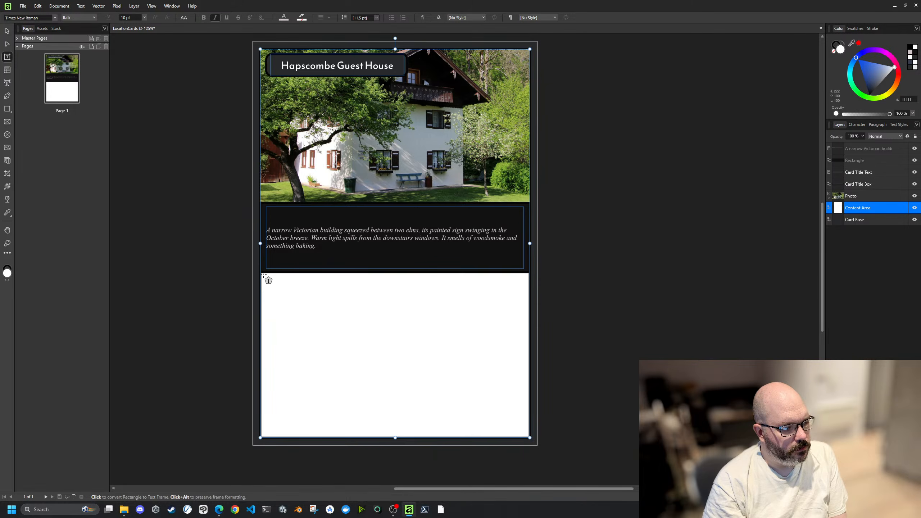
{"action": "left_click", "coordinate": [664, 313]}
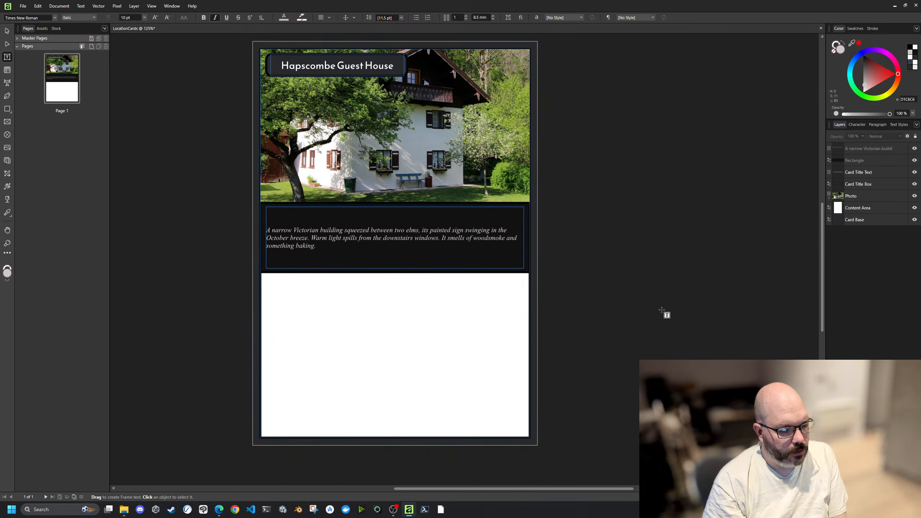
{"action": "left_click", "coordinate": [8, 110]}
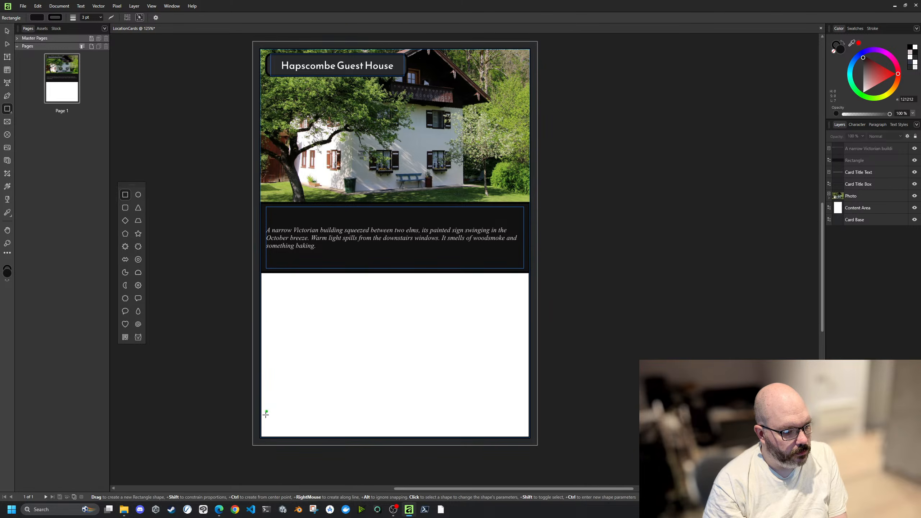
{"action": "left_click_drag", "start_coordinate": [261, 437], "coordinate": [529, 273]}
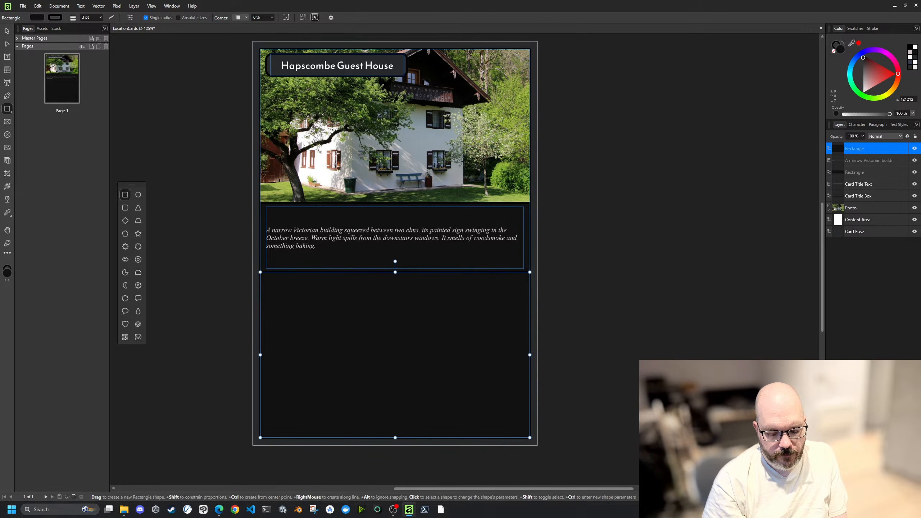
Step: Inset the new rectangle equally from both sides of the white area and reduce its height from the lower edge
{"action": "key", "text": "Right"}
{"action": "key", "text": "Right"}
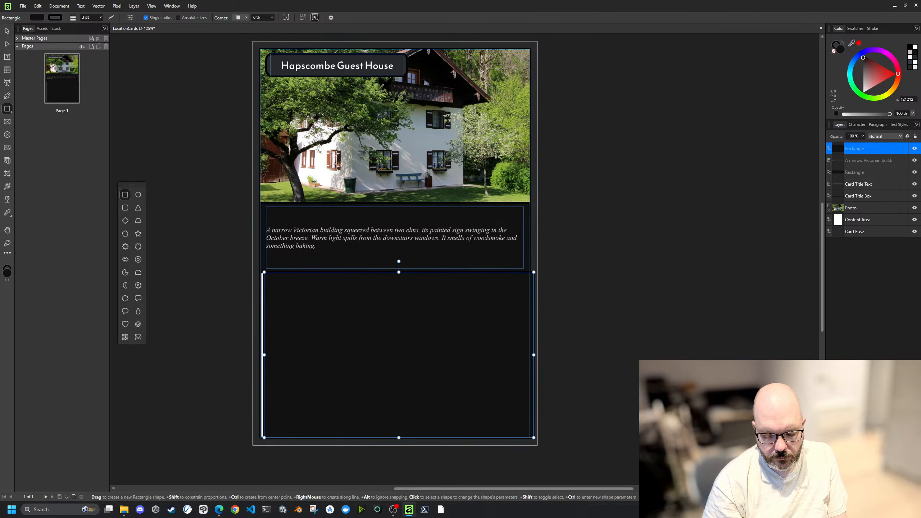
{"action": "key", "text": "Return"}
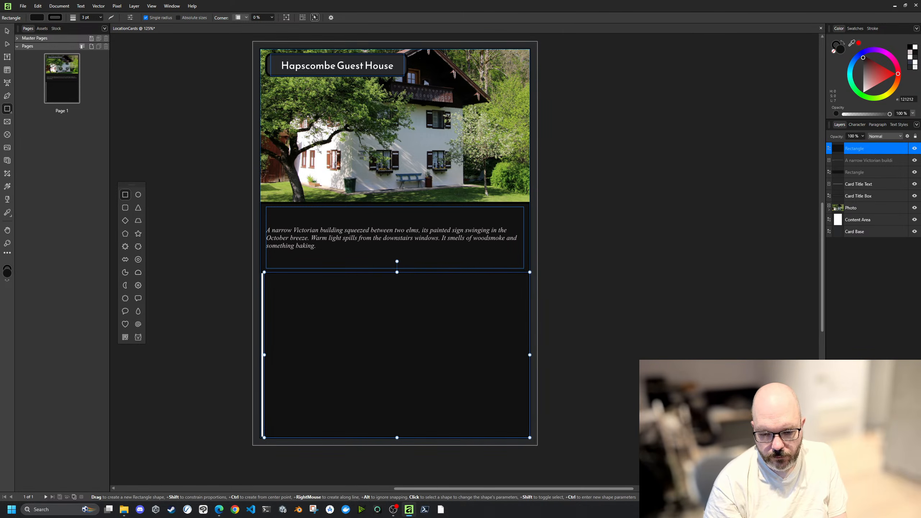
{"action": "key", "text": "Return"}
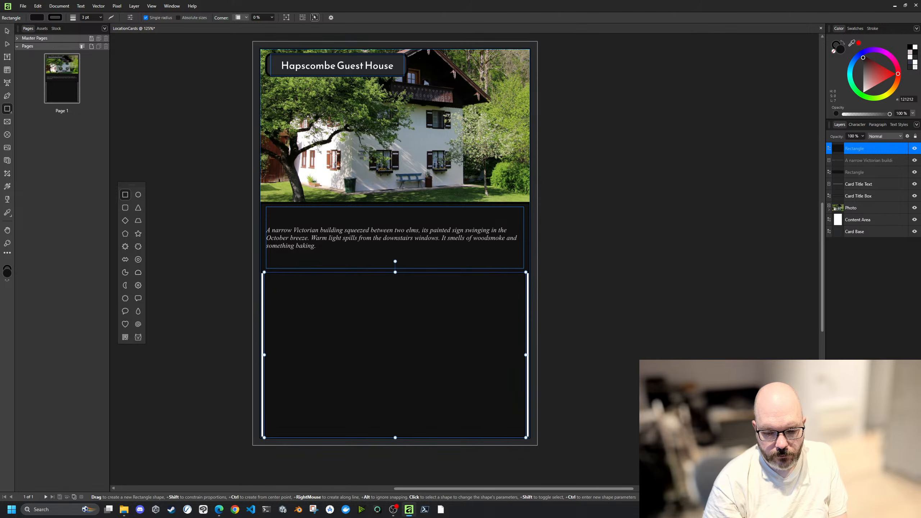
{"action": "key", "text": "shift+Up"}
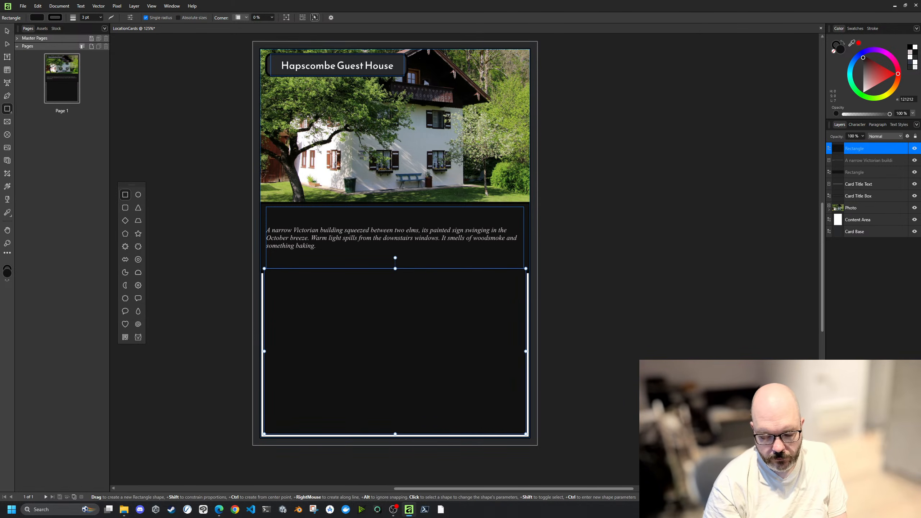
{"action": "key", "text": "Return"}
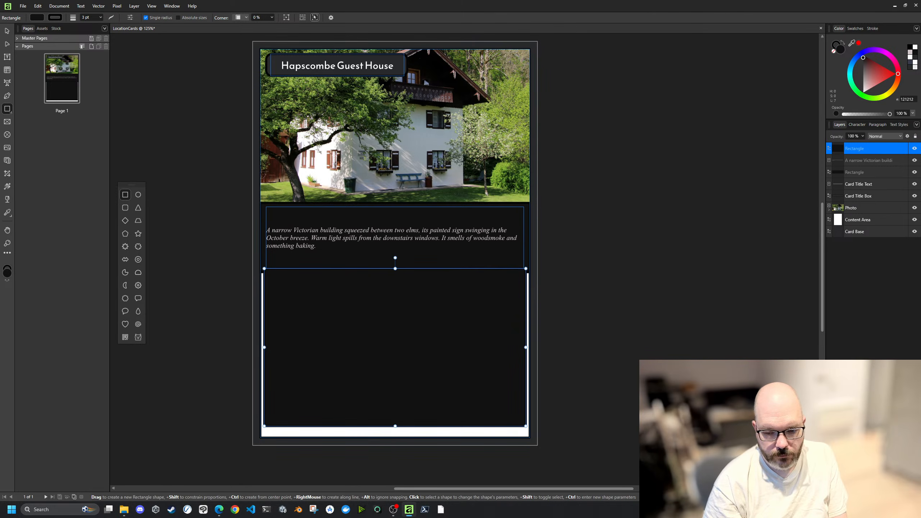
{"action": "key", "text": "Return"}
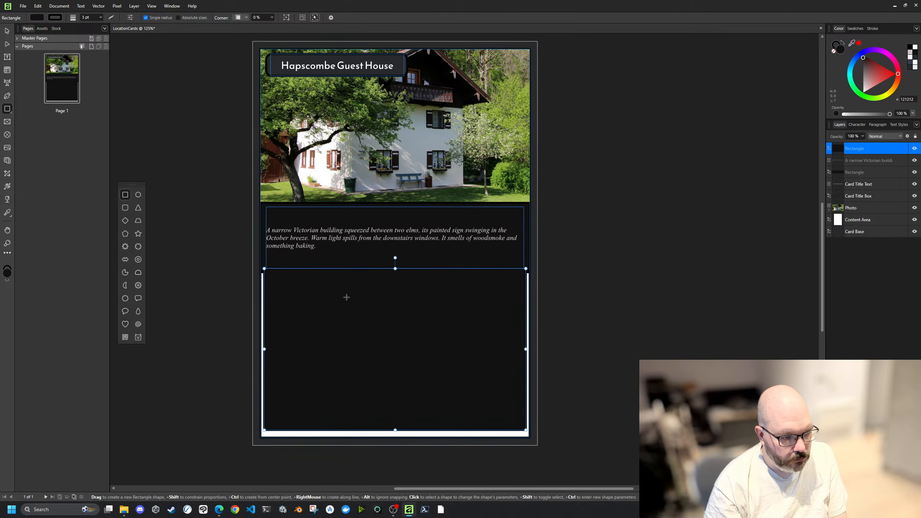
Step: Reposition the large dark rectangle downward and trim its height to leave an even white margin on all four sides
{"action": "left_click_drag", "start_coordinate": [350, 299], "coordinate": [350, 304]}
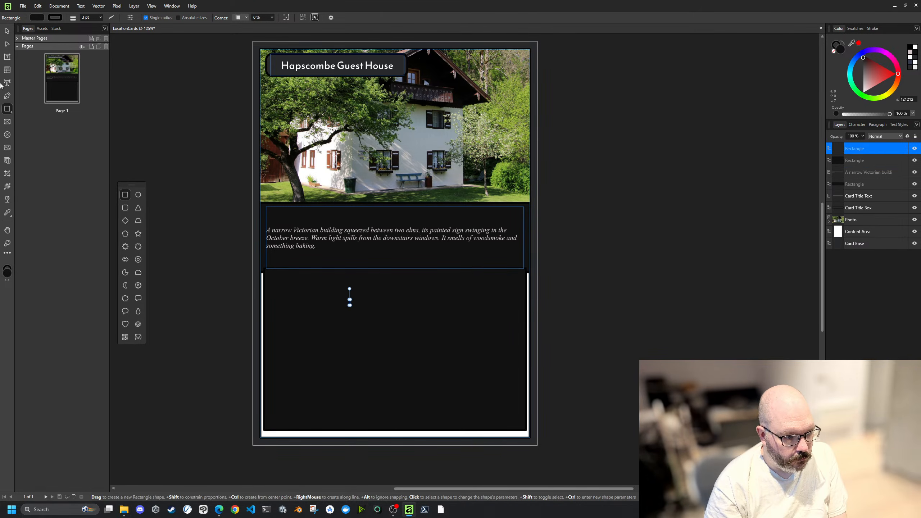
{"action": "left_click", "coordinate": [6, 31]}
{"action": "left_click", "coordinate": [370, 339]}
{"action": "left_click_drag", "start_coordinate": [369, 345], "coordinate": [368, 345]}
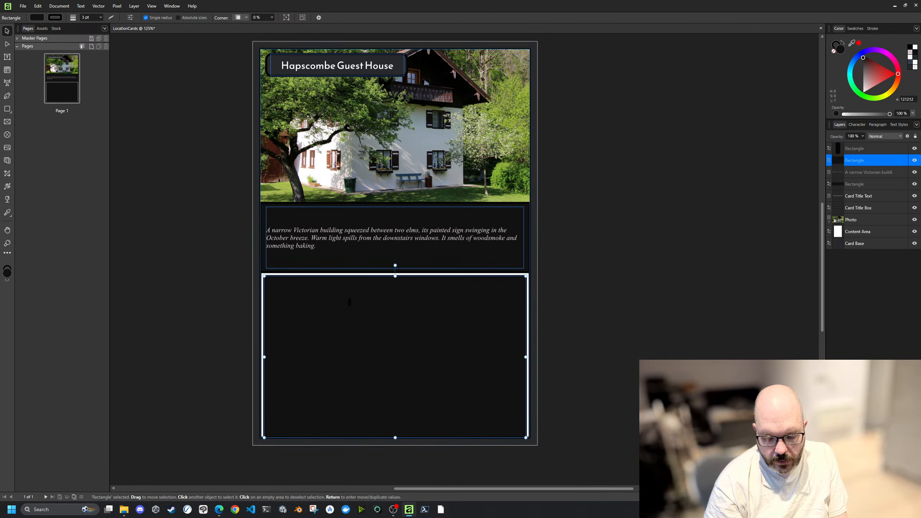
{"action": "key", "text": "Return"}
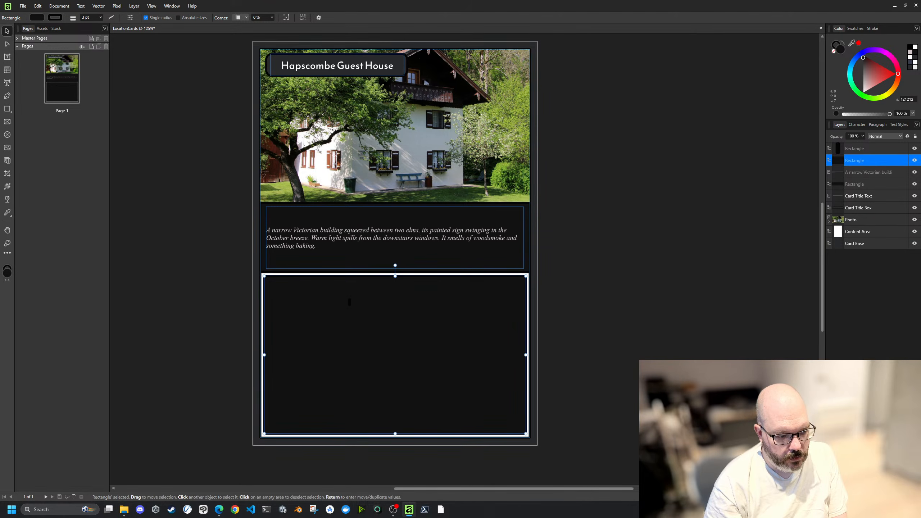
Step: Delete the tiny stray rectangle lying inside the large dark rectangle
{"action": "left_click", "coordinate": [697, 348]}
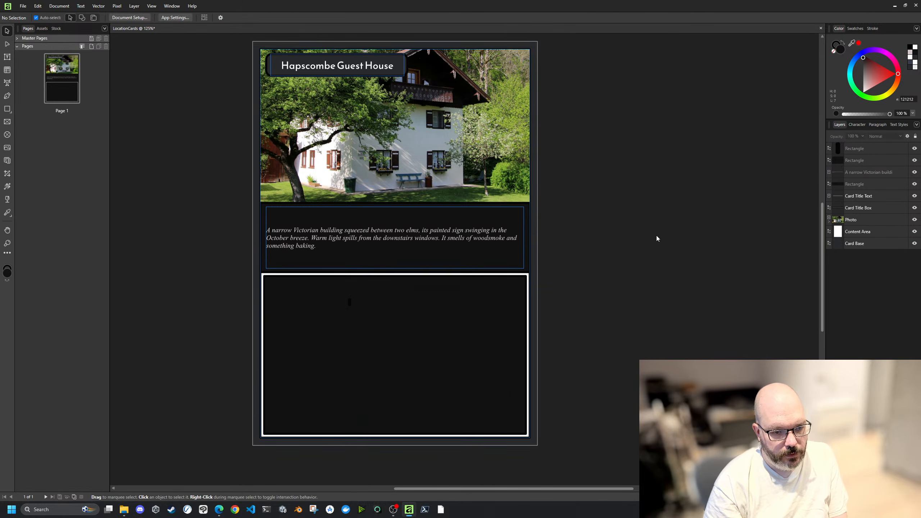
{"action": "left_click", "coordinate": [415, 313]}
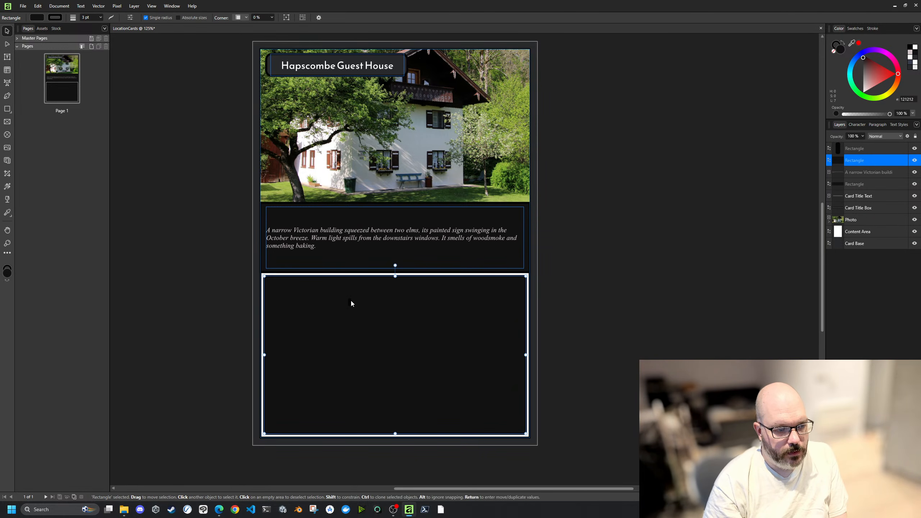
{"action": "key", "text": "Delete"}
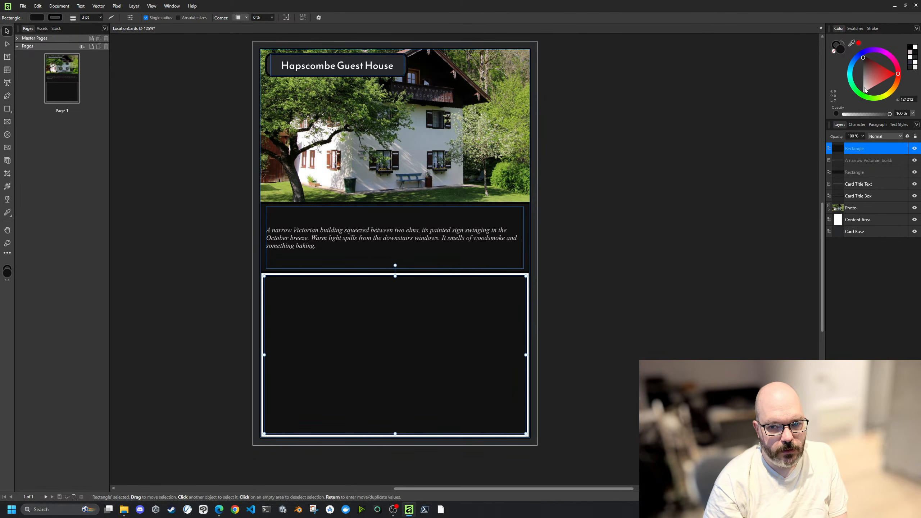
Step: Make the large rectangle's fill fully transparent at 0 % opacity and set its stroke width to 0 pt
{"action": "left_click_drag", "start_coordinate": [856, 114], "coordinate": [835, 117]}
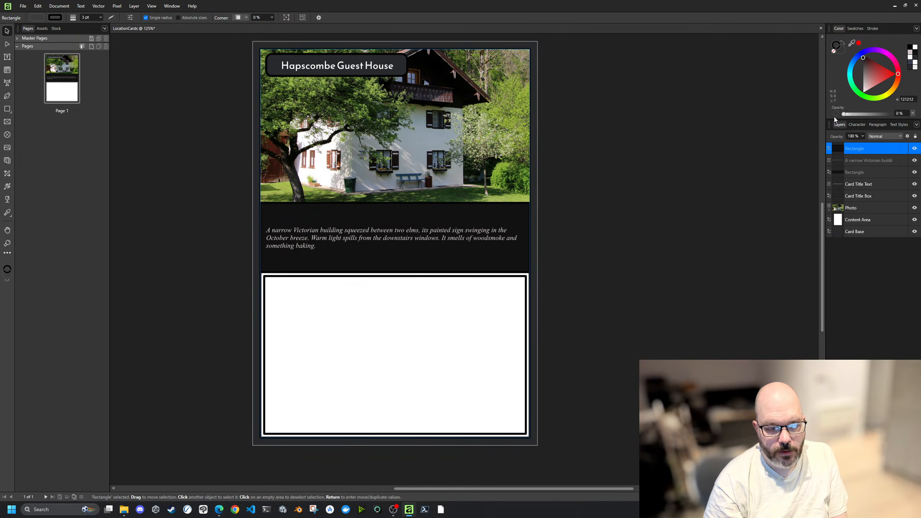
{"action": "left_click", "coordinate": [90, 17]}
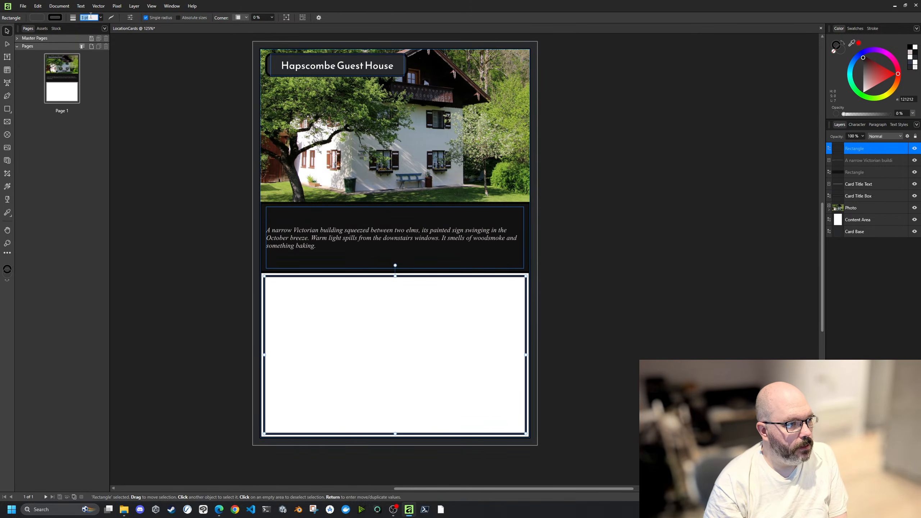
{"action": "type", "text": "0"}
{"action": "key", "text": "Return"}
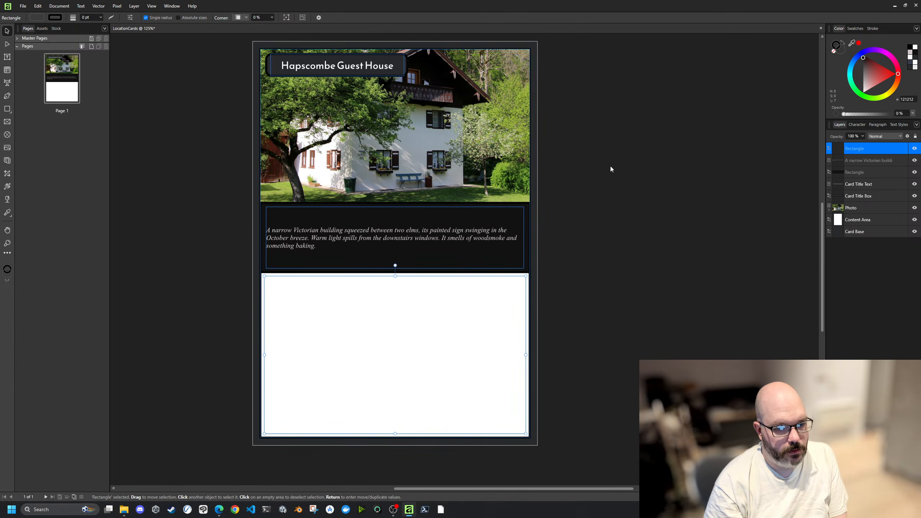
{"action": "left_click", "coordinate": [605, 181]}
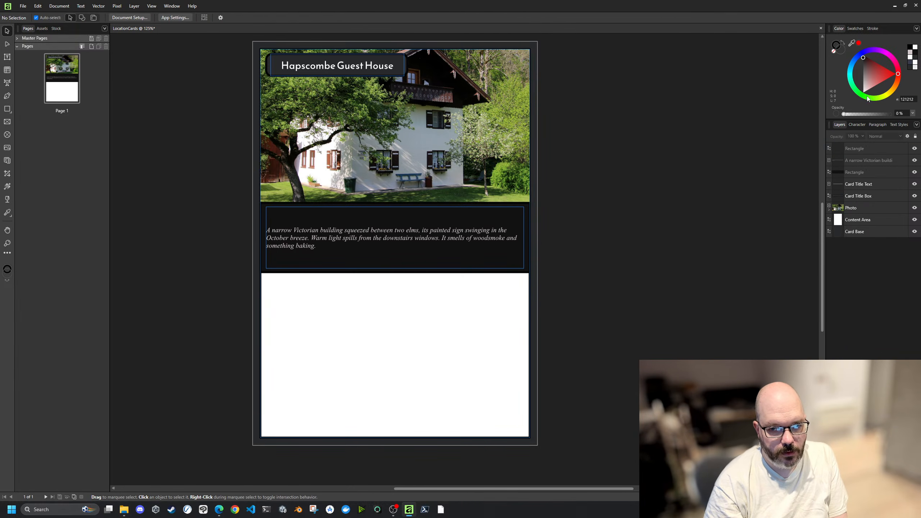
{"action": "left_click", "coordinate": [871, 114]}
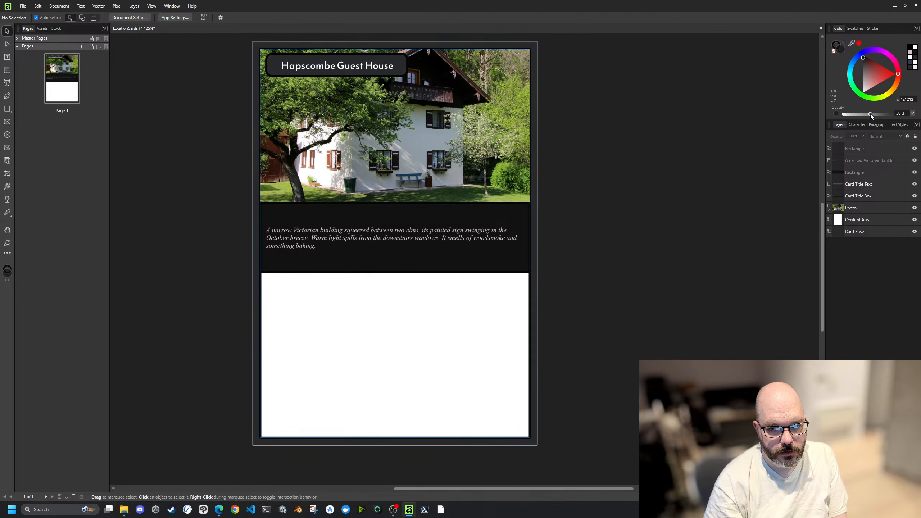
{"action": "left_click_drag", "start_coordinate": [875, 113], "coordinate": [856, 114]}
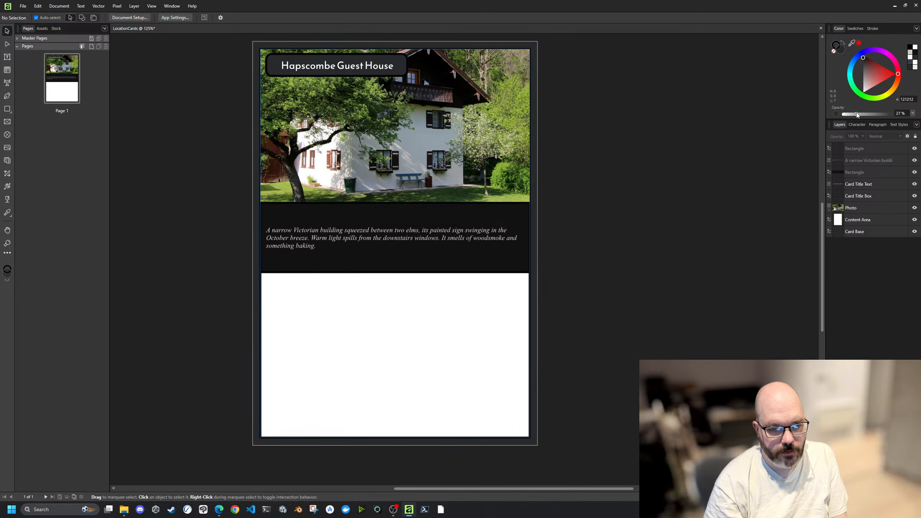
{"action": "left_click", "coordinate": [867, 75]}
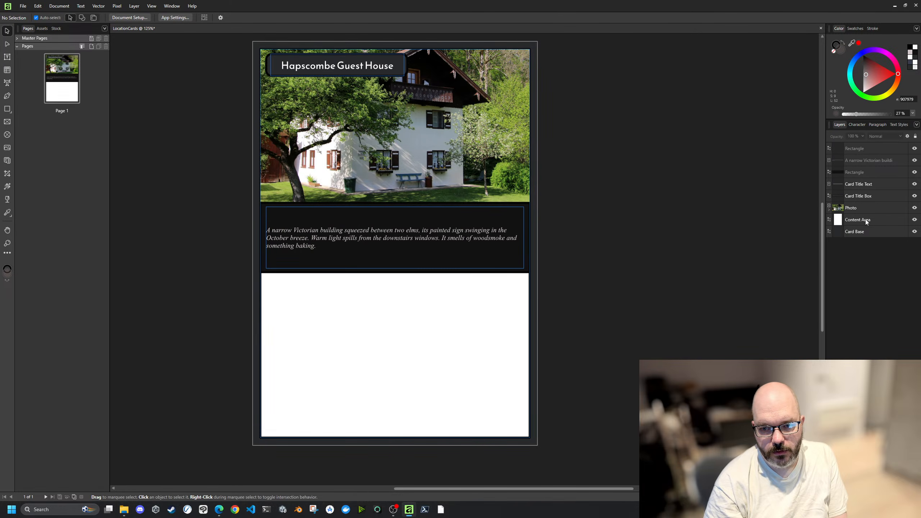
Step: Set the fill opacity of the inset rectangle in the lower white area to 43 %
{"action": "left_click", "coordinate": [871, 152]}
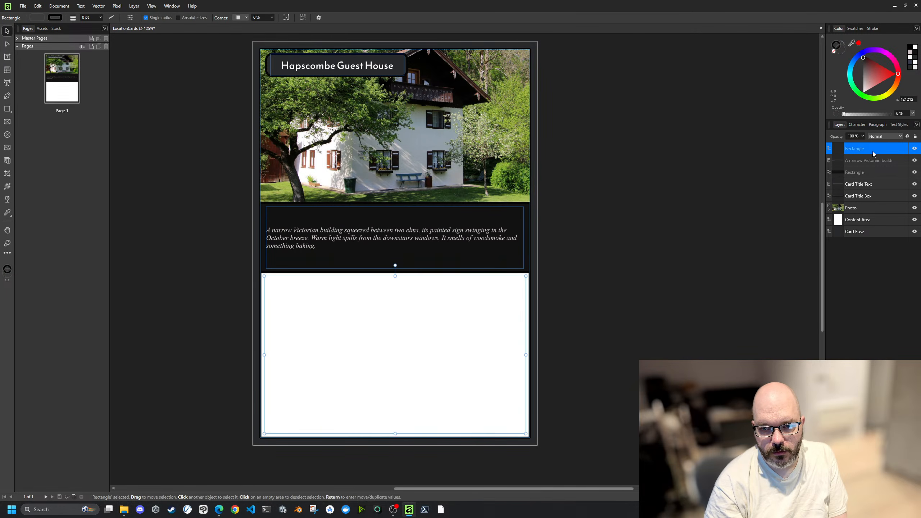
{"action": "left_click", "coordinate": [865, 115]}
{"action": "left_click_drag", "start_coordinate": [865, 114], "coordinate": [863, 115]}
{"action": "left_click", "coordinate": [678, 164]}
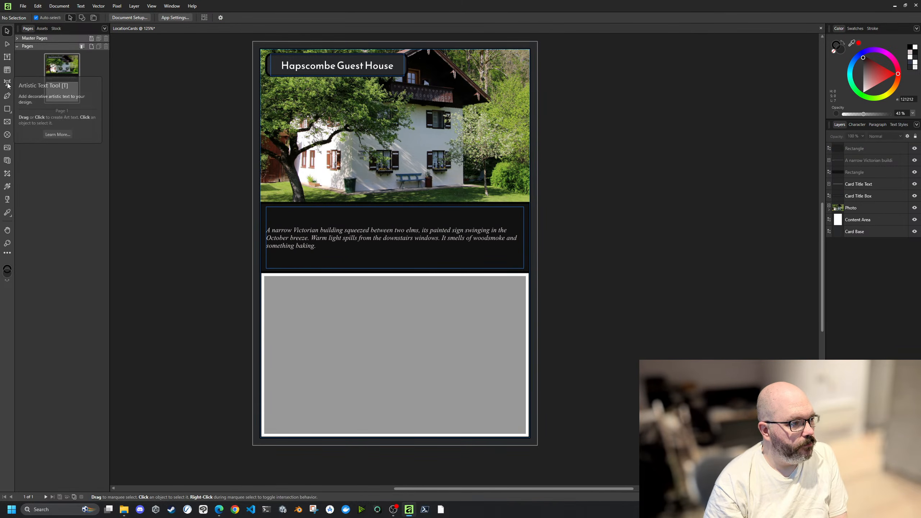
Step: Draw a text frame in the upper-left corner of the grey rectangle and switch its text from italic to regular
{"action": "key", "text": "t"}
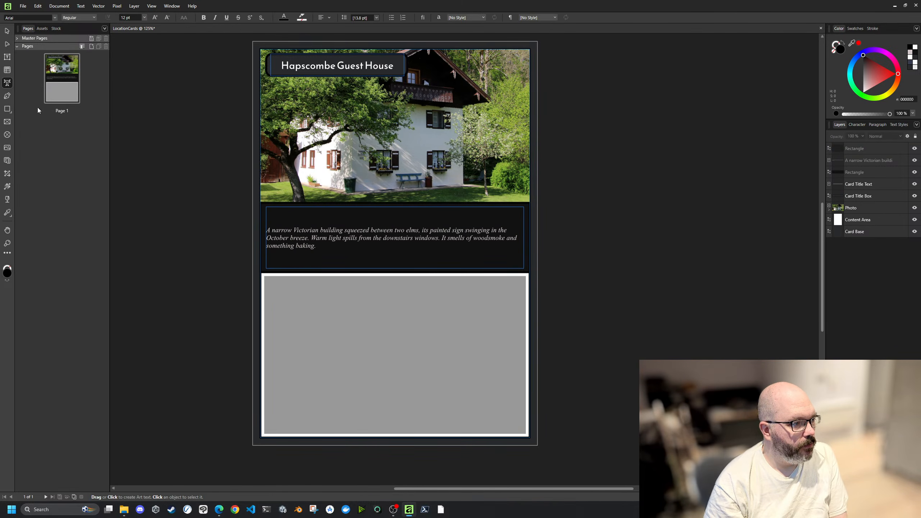
{"action": "left_click", "coordinate": [7, 58]}
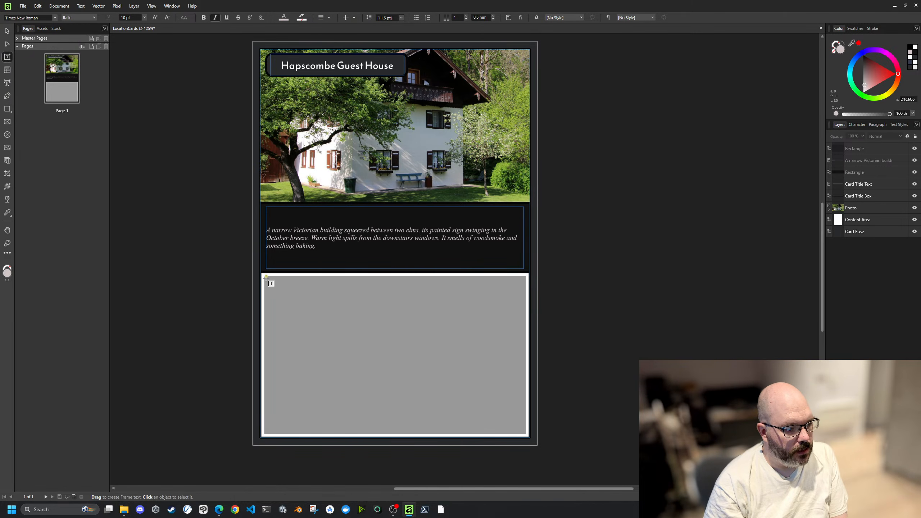
{"action": "left_click_drag", "start_coordinate": [266, 276], "coordinate": [421, 309]}
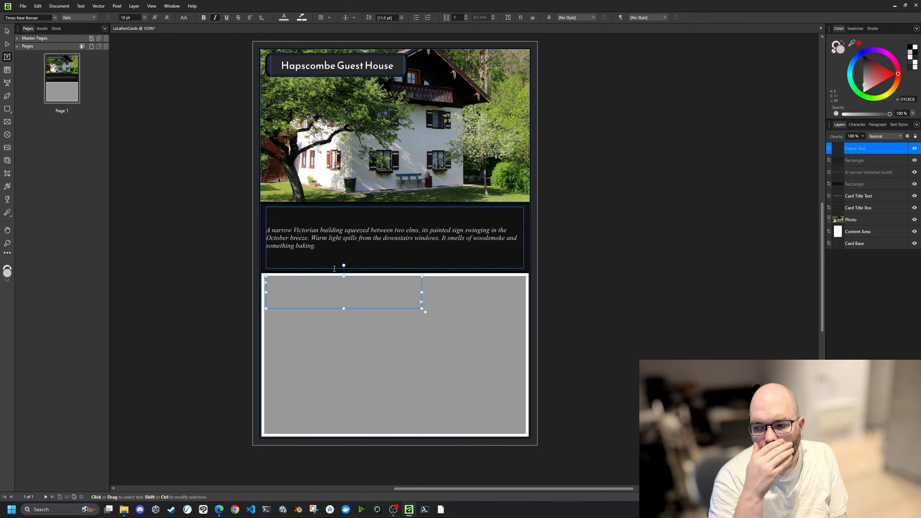
{"action": "type", "text": "Fi"}
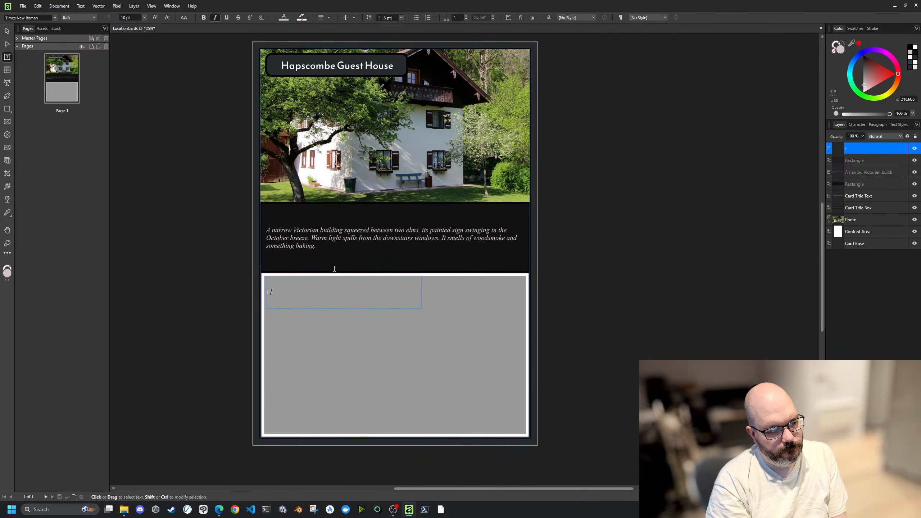
{"action": "key", "text": "ctrl+i"}
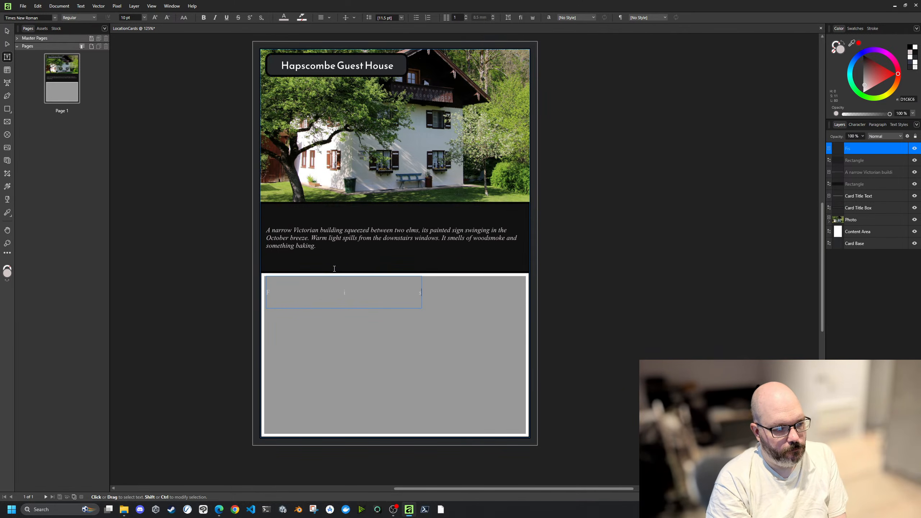
{"action": "key", "text": "BackSpace"}
{"action": "key", "text": "BackSpace"}
{"action": "key", "text": "Escape"}
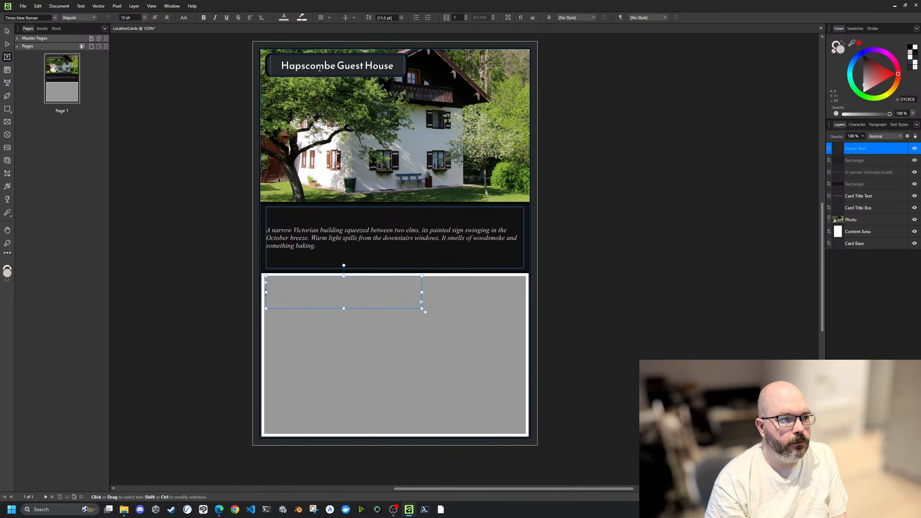
Step: Left-align the new frame's text and enter "First Visit"
{"action": "left_click", "coordinate": [328, 18]}
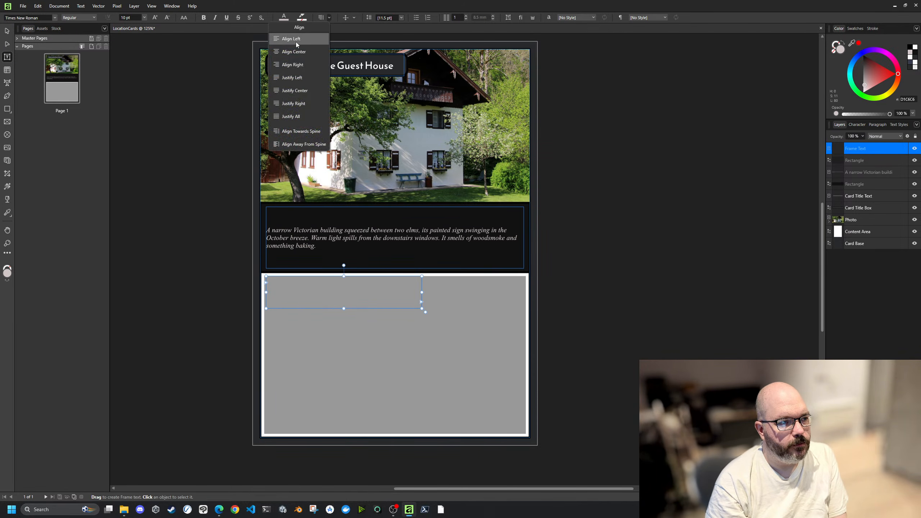
{"action": "left_click", "coordinate": [295, 42]}
{"action": "left_click", "coordinate": [279, 292]}
{"action": "type", "text": "First Visit"}
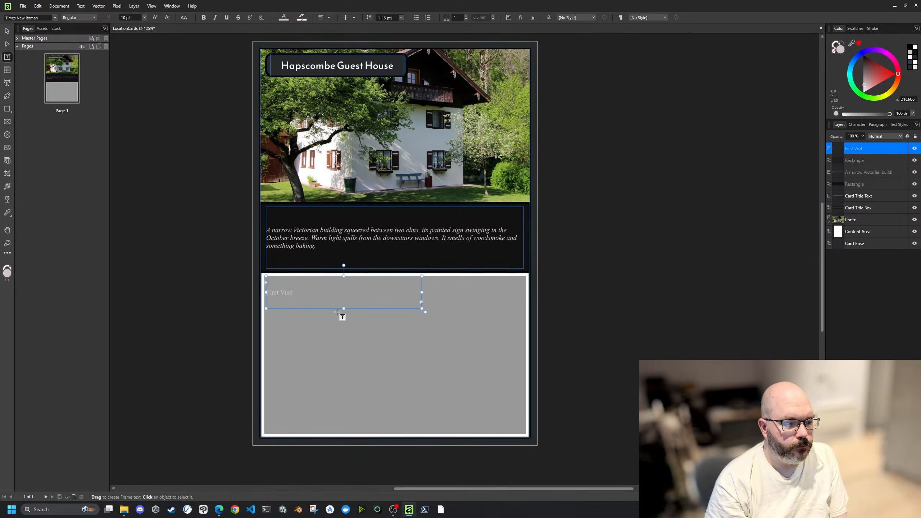
Step: Align the "First Visit" text vertically to the top of its frame
{"action": "left_click", "coordinate": [329, 18]}
{"action": "left_click", "coordinate": [346, 18]}
{"action": "left_click", "coordinate": [346, 18]}
Step: Format the "First Visit" heading in near-black 060000, bold, at 12 pt
{"action": "triple_click", "coordinate": [303, 277]}
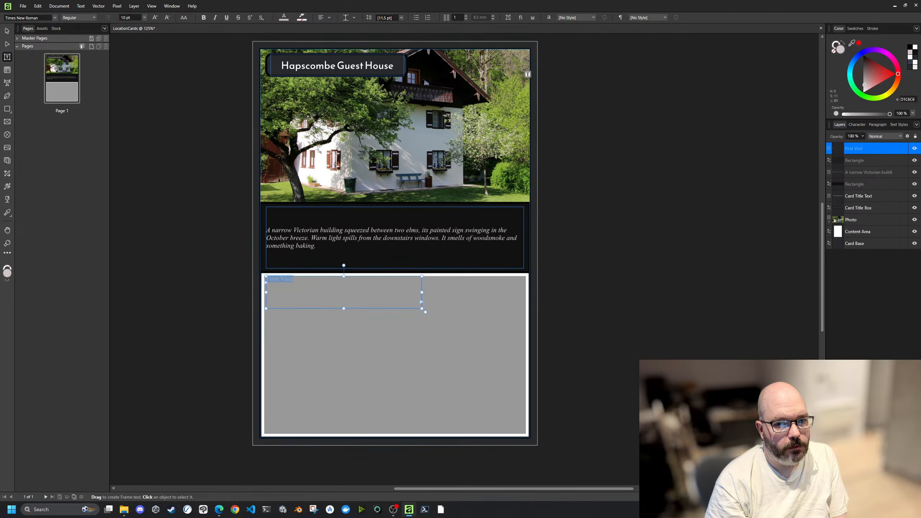
{"action": "left_click", "coordinate": [865, 56]}
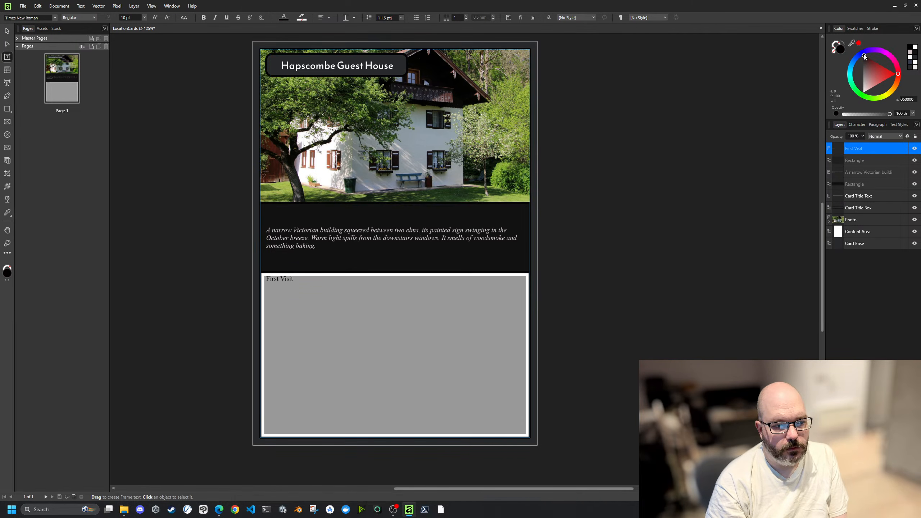
{"action": "left_click", "coordinate": [203, 18]}
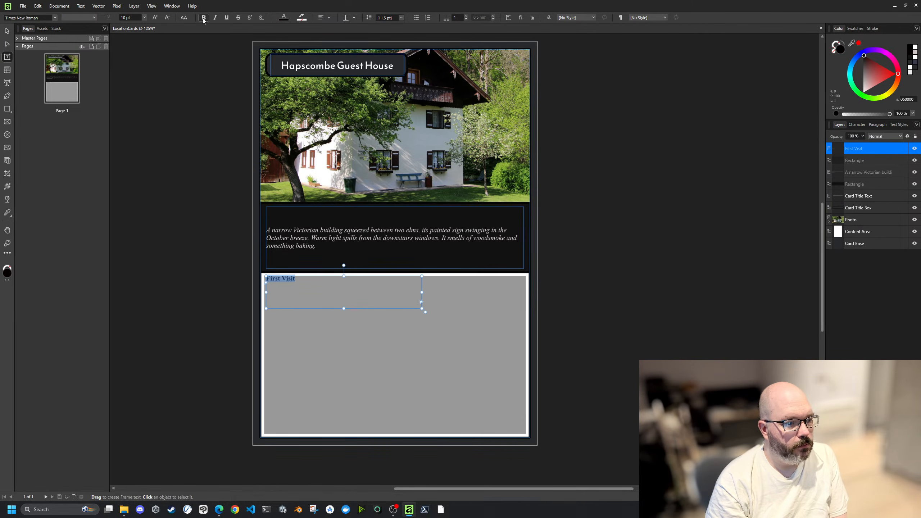
{"action": "left_click", "coordinate": [144, 18]}
{"action": "left_click", "coordinate": [132, 41]}
{"action": "left_click", "coordinate": [221, 228]}
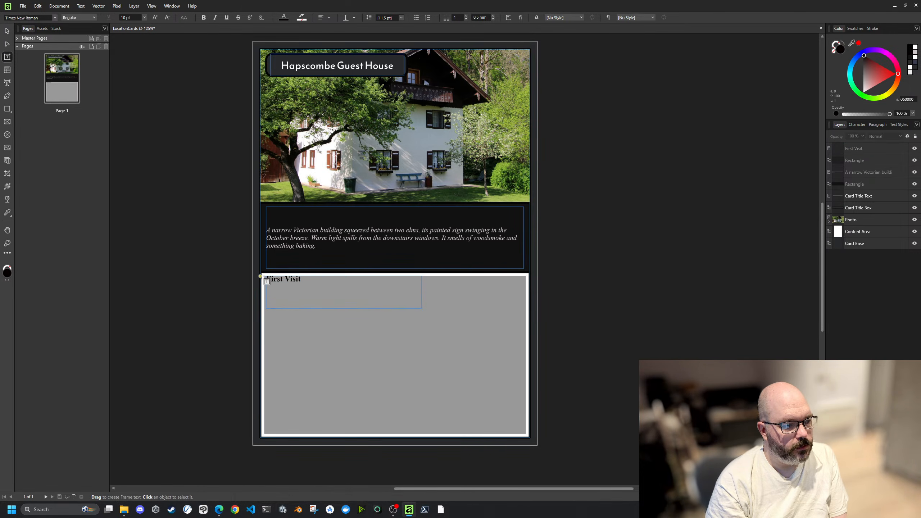
Step: Extend the "First Visit" frame's left side to meet the left edge of the grey rectangle
{"action": "left_click", "coordinate": [371, 303]}
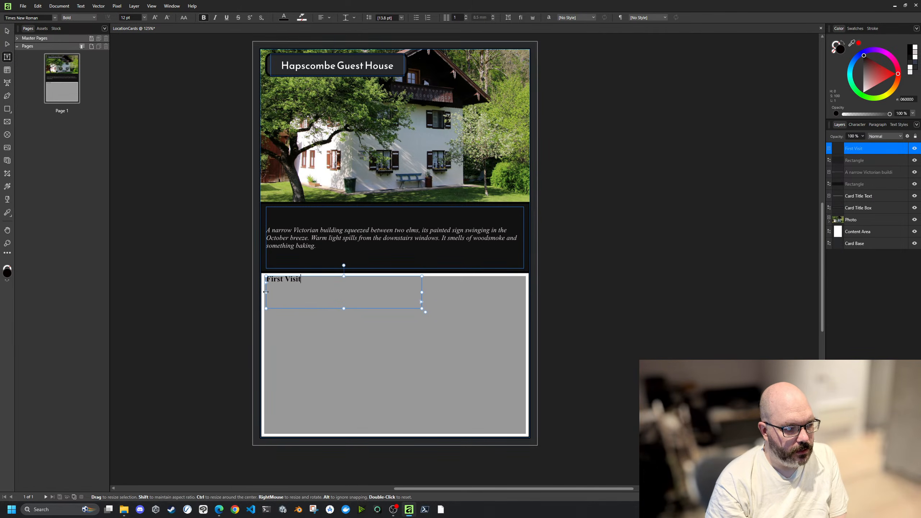
{"action": "left_click_drag", "start_coordinate": [265, 292], "coordinate": [262, 291]}
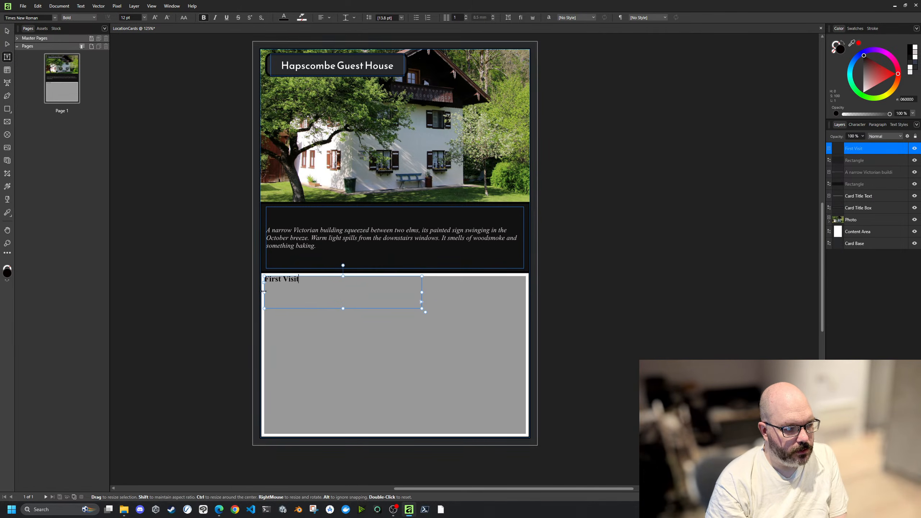
Step: Check the First Visit heading against the white content area by briefly hiding the grey rectangle, and show the rectangle again
{"action": "left_click", "coordinate": [206, 290]}
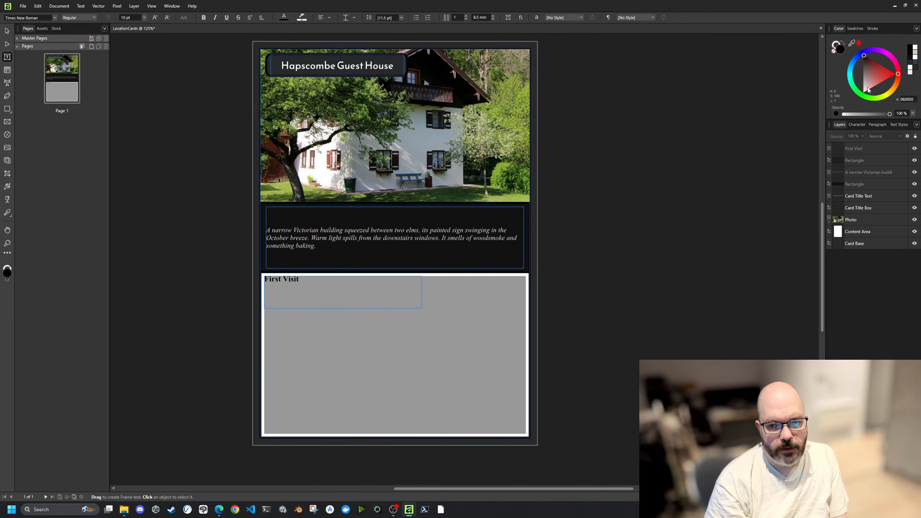
{"action": "left_click", "coordinate": [916, 161]}
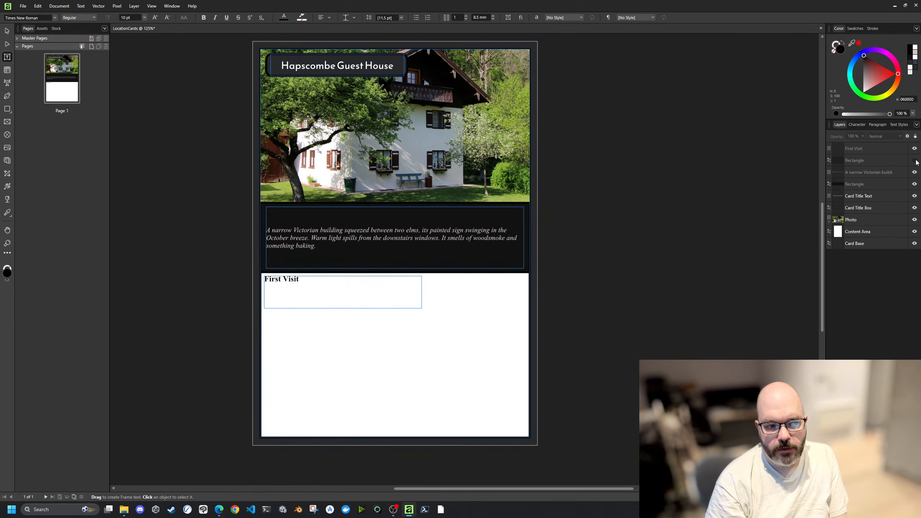
{"action": "left_click", "coordinate": [915, 160]}
{"action": "left_click", "coordinate": [916, 160]}
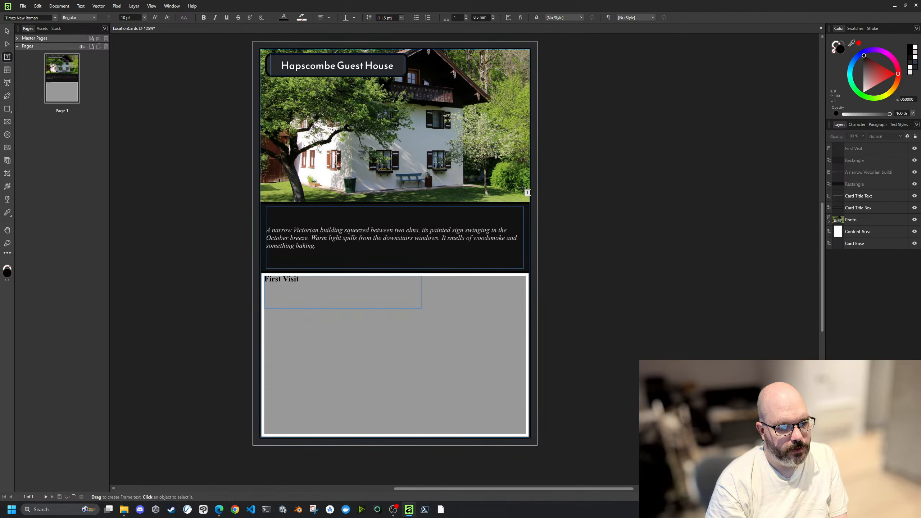
Step: Set the line spacing of the First Visit heading text to 5 pt
{"action": "left_click", "coordinate": [321, 285]}
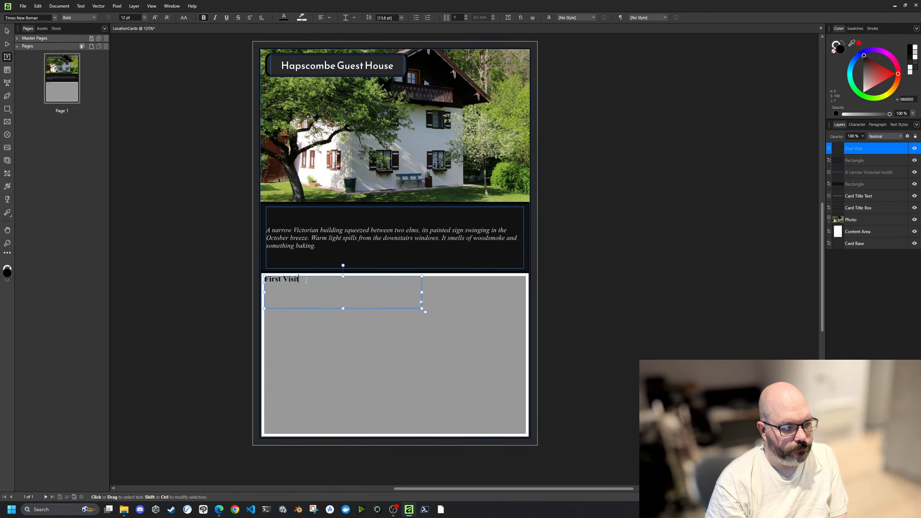
{"action": "key", "text": "Return"}
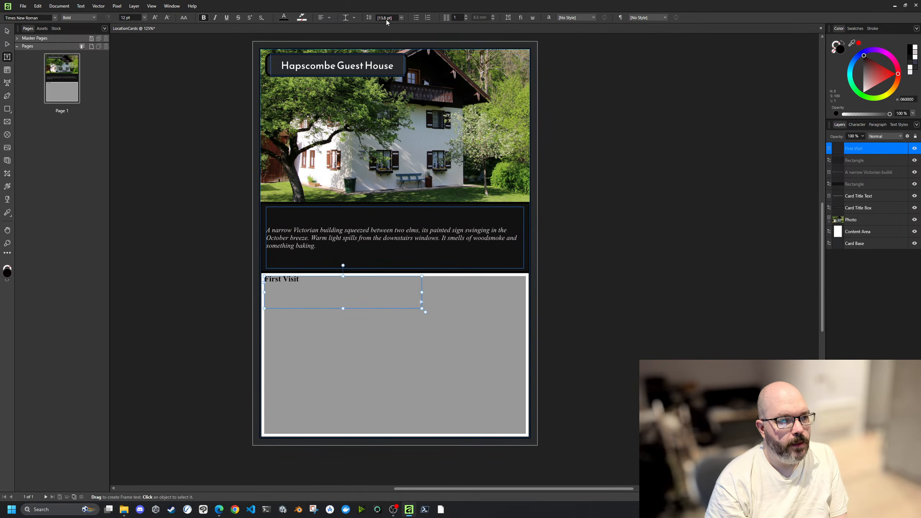
{"action": "left_click", "coordinate": [401, 17]}
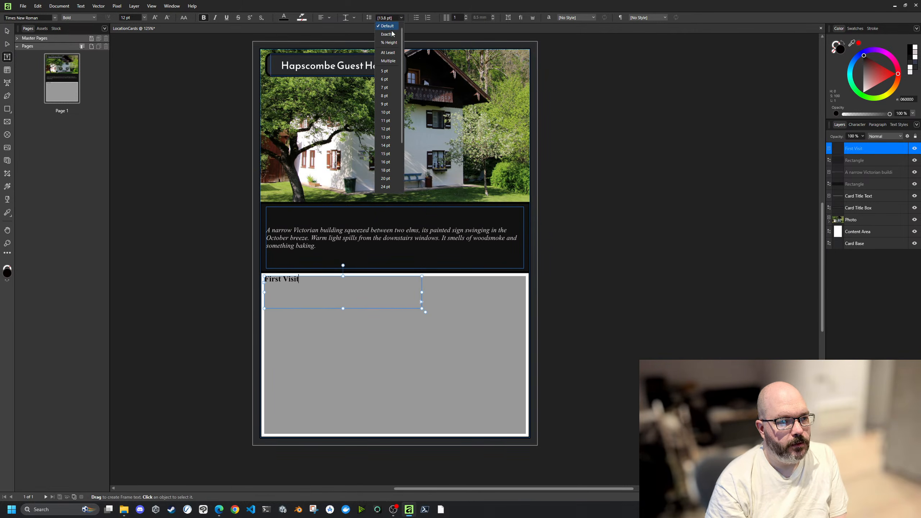
{"action": "left_click", "coordinate": [390, 28]}
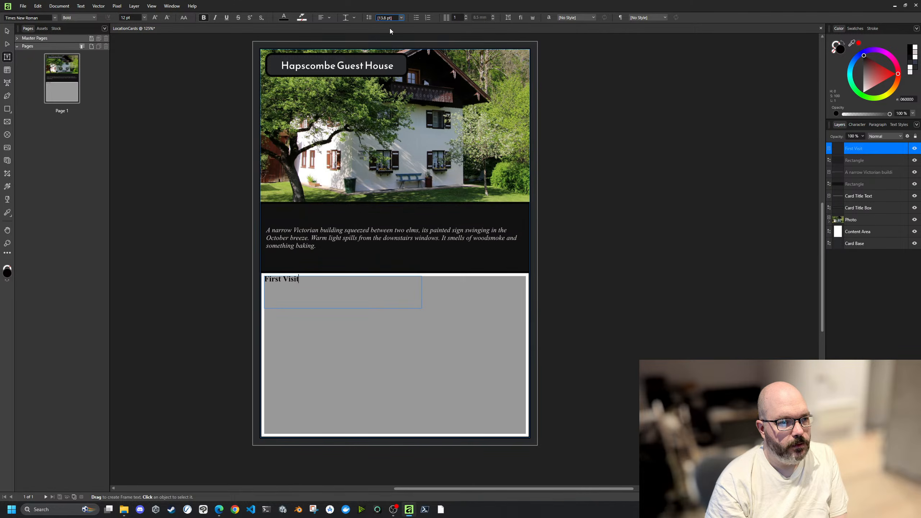
{"action": "left_click", "coordinate": [401, 17]}
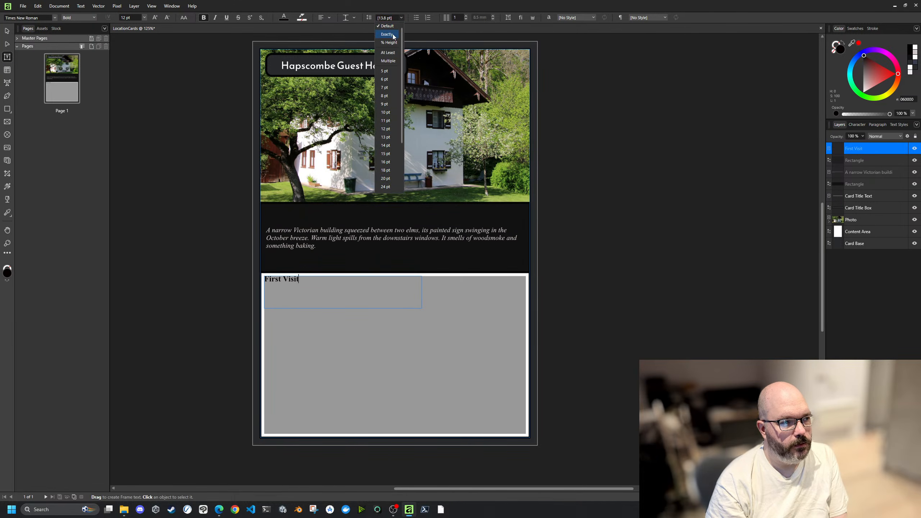
{"action": "left_click", "coordinate": [387, 71]}
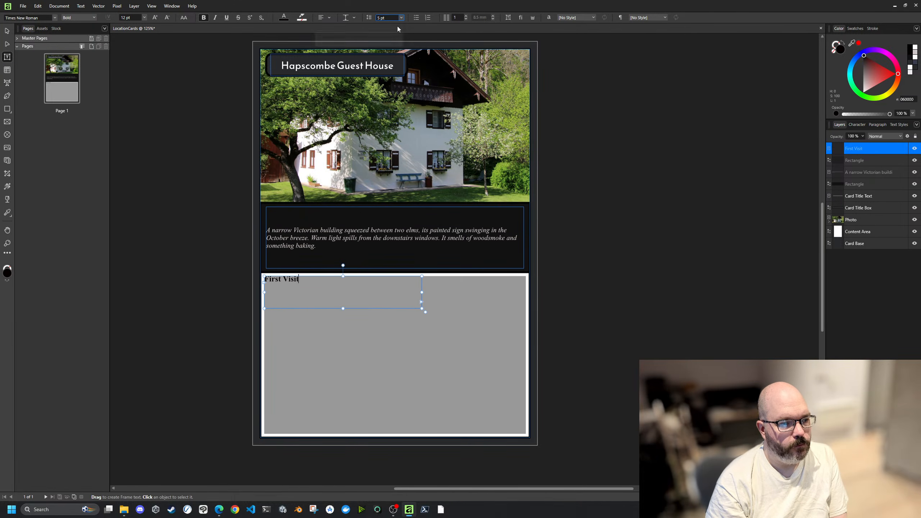
{"action": "key", "text": "BackSpace"}
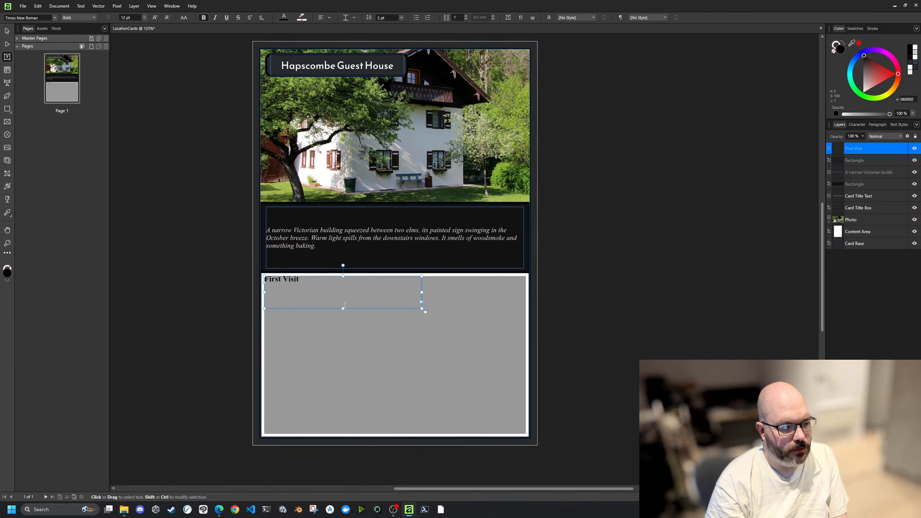
Step: Shrink the First Visit frame to the heading's height, and try the heading in capitals as FIRST VISIT before undoing it
{"action": "left_click_drag", "start_coordinate": [344, 309], "coordinate": [338, 284]}
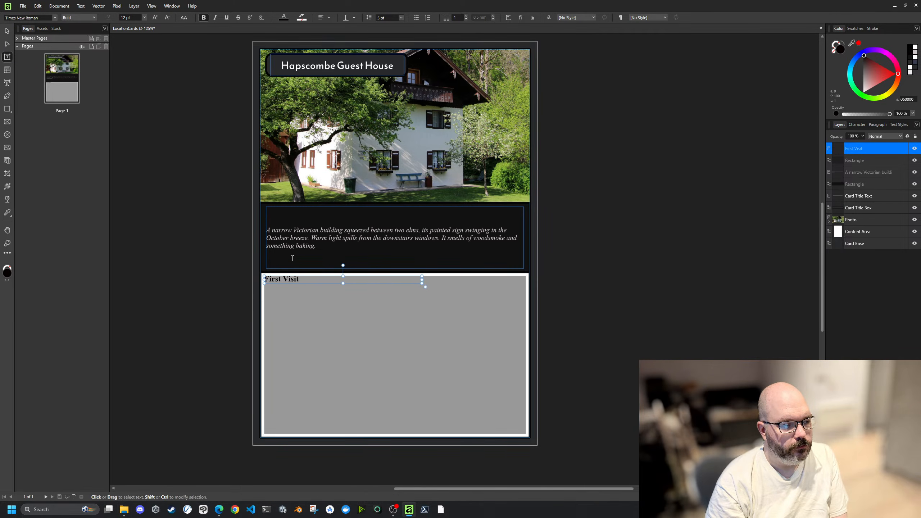
{"action": "double_click", "coordinate": [292, 279]}
{"action": "left_click_drag", "start_coordinate": [298, 279], "coordinate": [253, 282]}
{"action": "type", "text": "FIRST VISIT"}
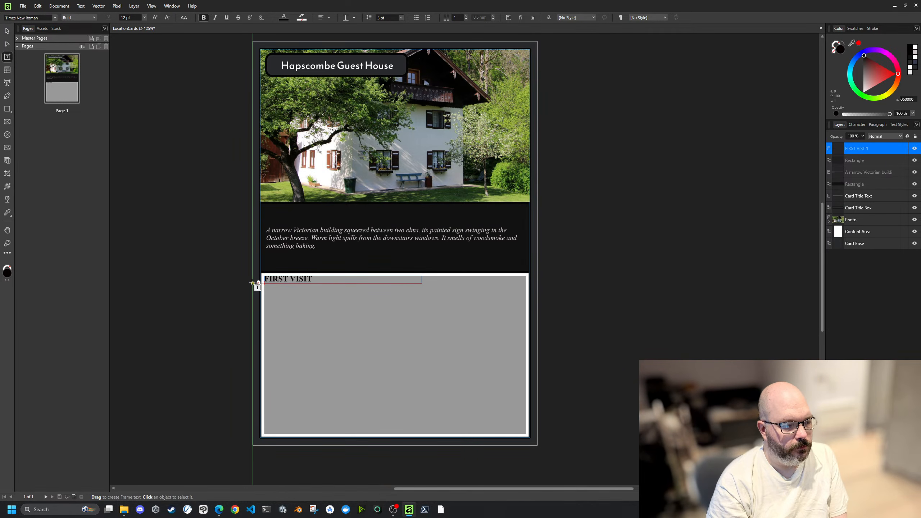
{"action": "left_click", "coordinate": [193, 297]}
{"action": "left_click", "coordinate": [316, 282]}
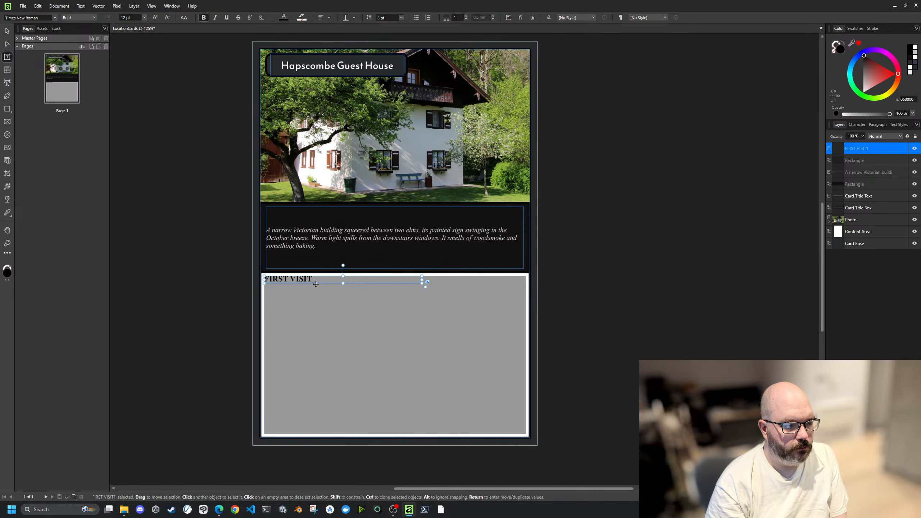
{"action": "key", "text": "ctrl+z"}
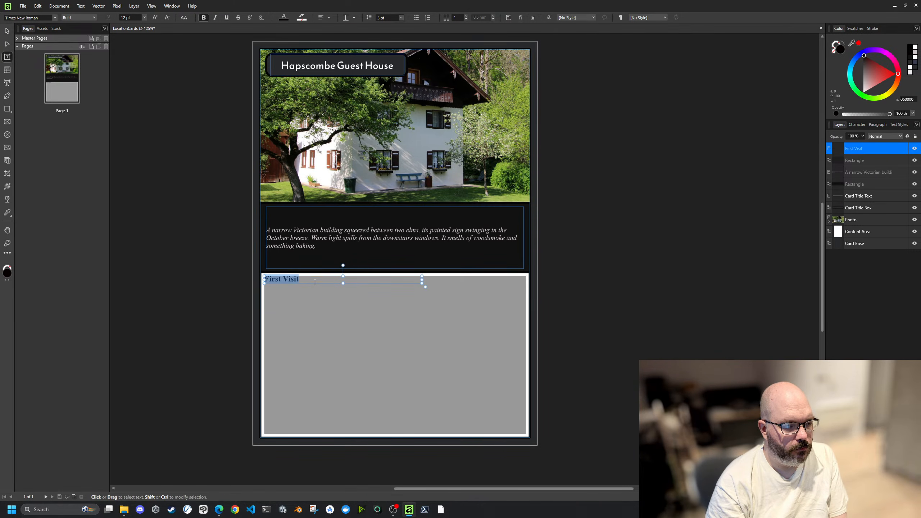
Step: Enlarge the First Visit frame across the grey area and add the three body paragraphs starting "The door opens before you knock."
{"action": "left_click_drag", "start_coordinate": [421, 283], "coordinate": [526, 369]}
{"action": "left_click", "coordinate": [398, 321]}
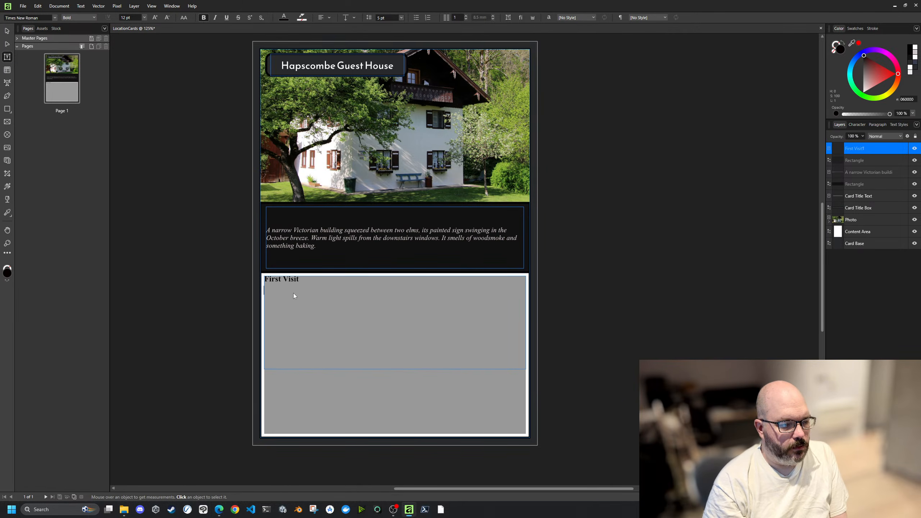
{"action": "type", "text": "The door opens before you knock. Muriel Hapscomb fills the frame — white hair pinned up, floral dress, reading glasses on a beaded chain. She looks you over with sharp blue eyes and a warm smile. \"You'll be the people from the city. I've made up your rooms. Supper's at seven — I don't do late plates. She has opinions about the deaths. She'll share them freely if you let her talk."}
Step: Remove bold from the three body paragraphs under First Visit and reset their line spacing to Default
{"action": "left_click_drag", "start_coordinate": [285, 334], "coordinate": [257, 288]}
{"action": "key", "text": "ctrl+b"}
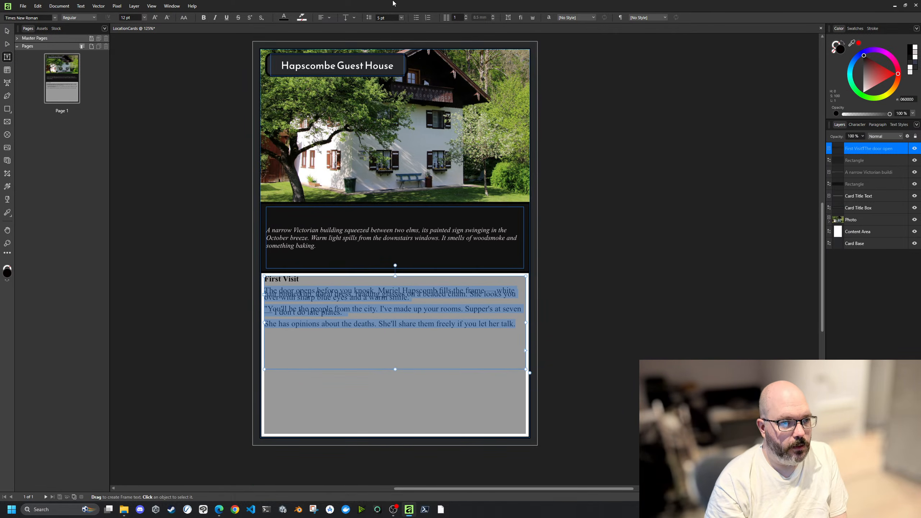
{"action": "left_click", "coordinate": [402, 17]}
{"action": "left_click", "coordinate": [388, 27]}
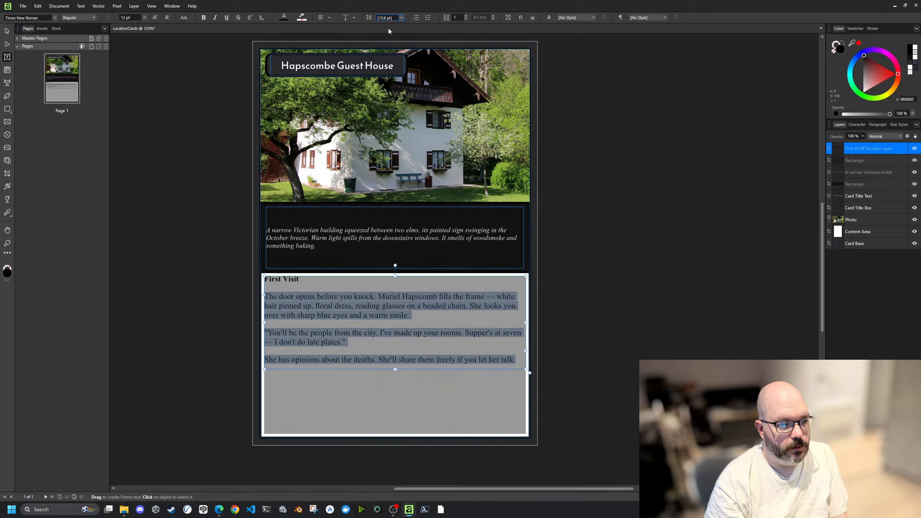
{"action": "left_click", "coordinate": [555, 274]}
Step: Set the font size of the three body paragraphs under First Visit to 10 pt
{"action": "left_click_drag", "start_coordinate": [515, 362], "coordinate": [263, 296]}
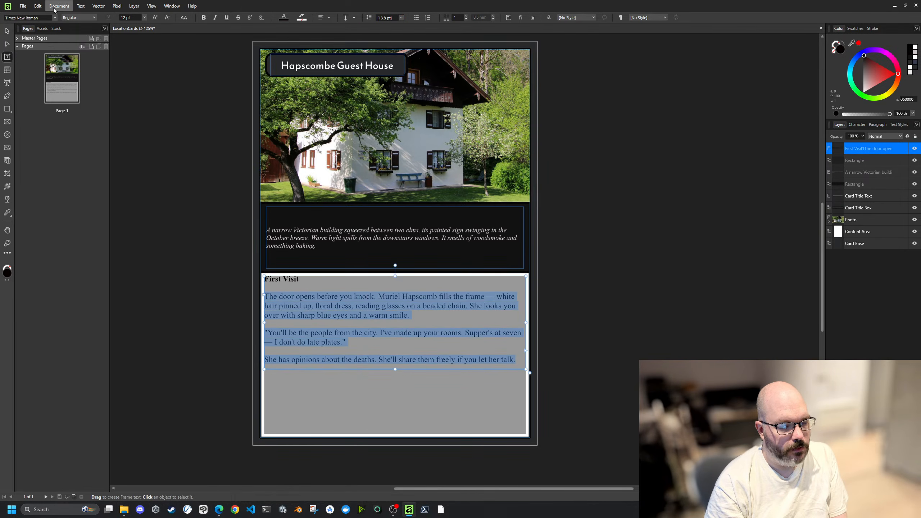
{"action": "left_click", "coordinate": [137, 18]}
{"action": "left_click", "coordinate": [141, 18]}
{"action": "type", "text": "10"}
{"action": "key", "text": "Return"}
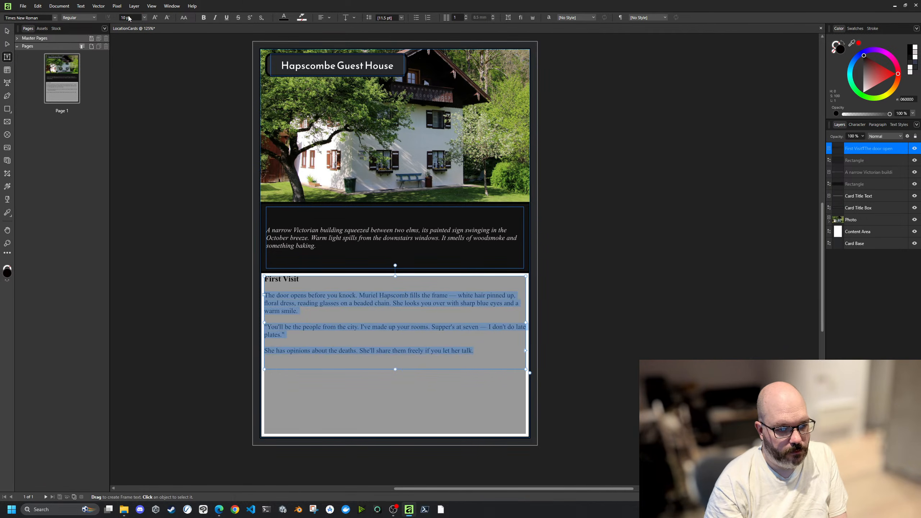
Step: Preview the resized body text on the white background by hiding the grey rectangle and showing it again
{"action": "left_click", "coordinate": [551, 298]}
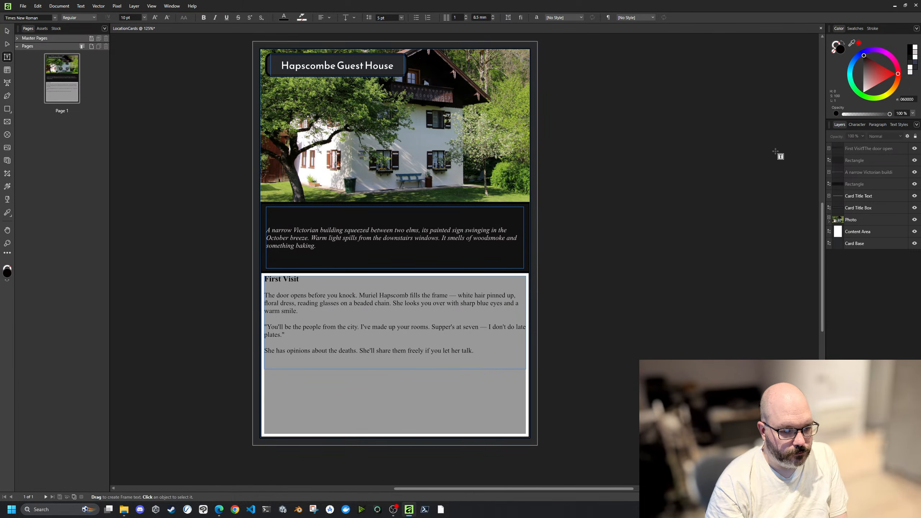
{"action": "left_click", "coordinate": [914, 161]}
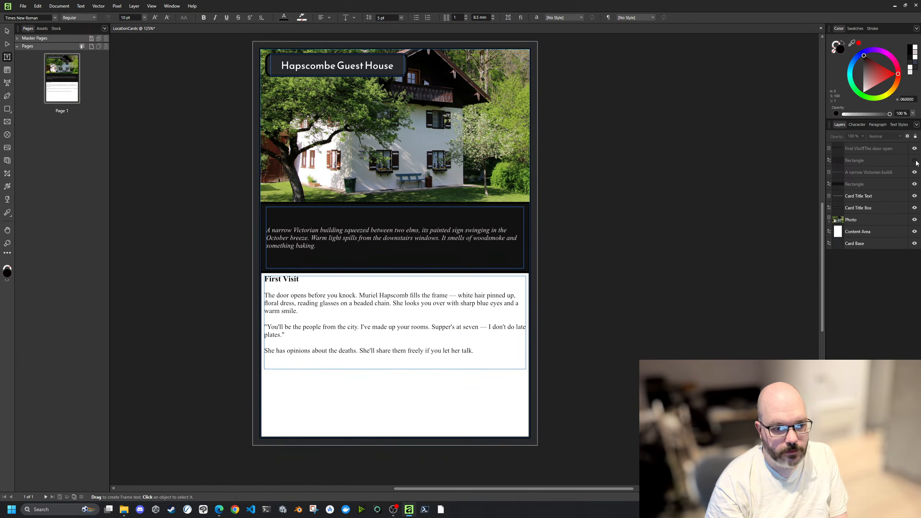
{"action": "left_click", "coordinate": [914, 160]}
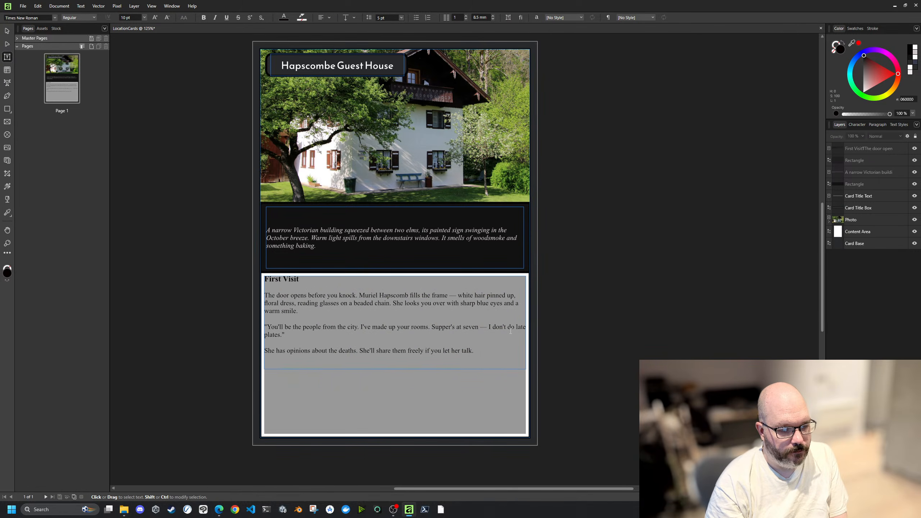
Step: Browse font previews for the heading and body text in the First Visit frame, and apply Frank Ruehl CLM
{"action": "left_click_drag", "start_coordinate": [479, 344], "coordinate": [264, 278]}
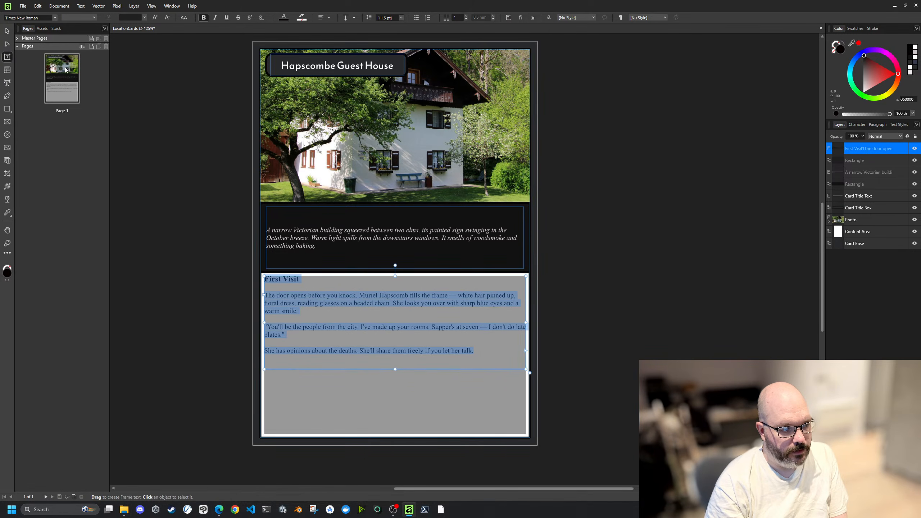
{"action": "left_click", "coordinate": [54, 17]}
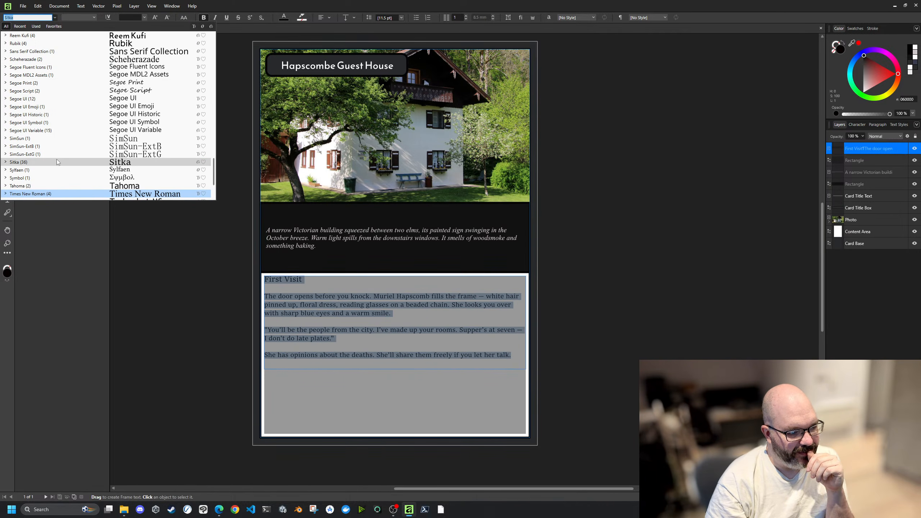
{"action": "scroll", "coordinate": [59, 176], "scroll_direction": "down", "scroll_amount": 2}
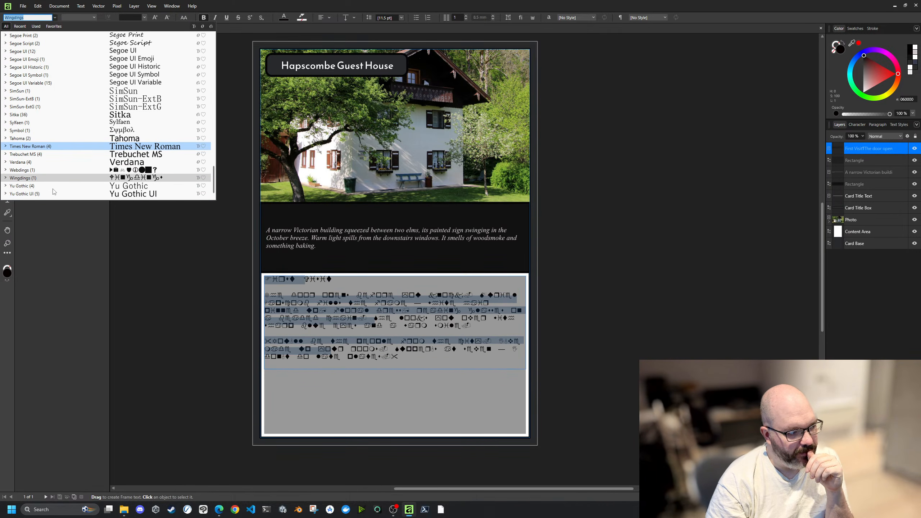
{"action": "scroll", "coordinate": [52, 156], "scroll_direction": "up", "scroll_amount": 8}
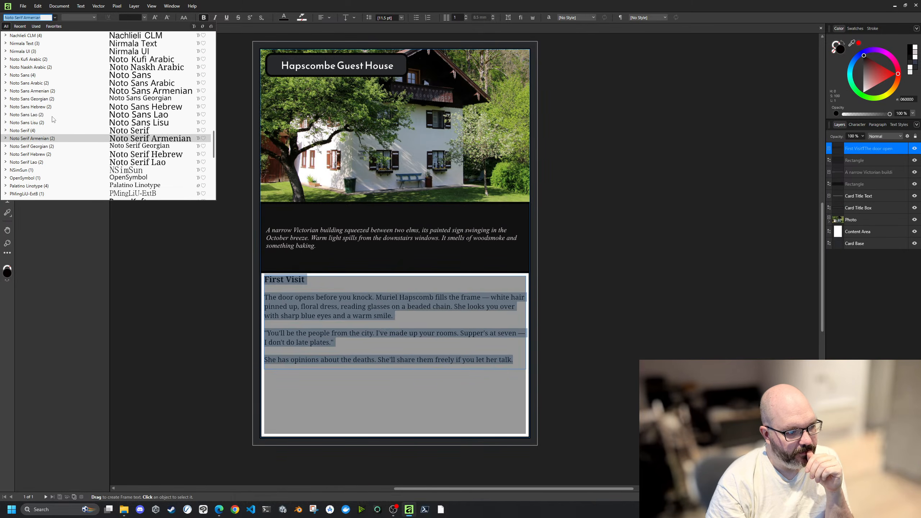
{"action": "scroll", "coordinate": [47, 94], "scroll_direction": "up", "scroll_amount": 3}
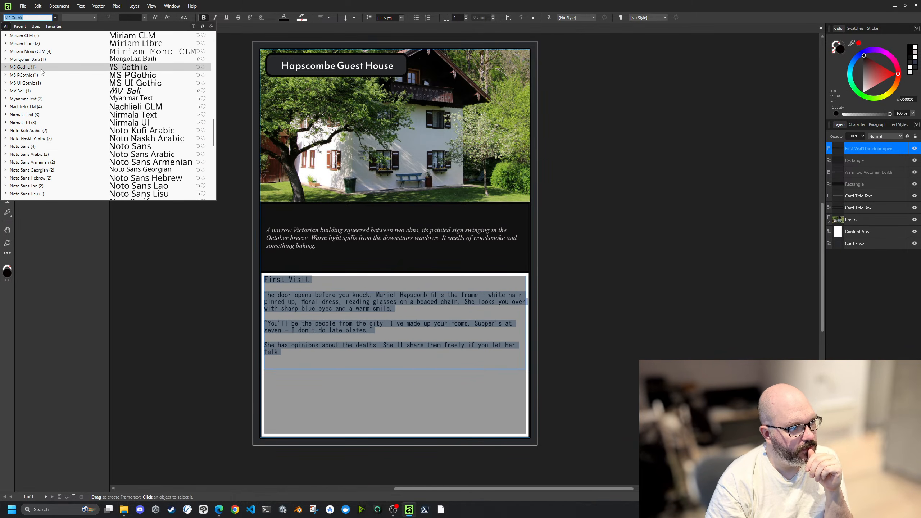
{"action": "scroll", "coordinate": [40, 68], "scroll_direction": "up", "scroll_amount": 3}
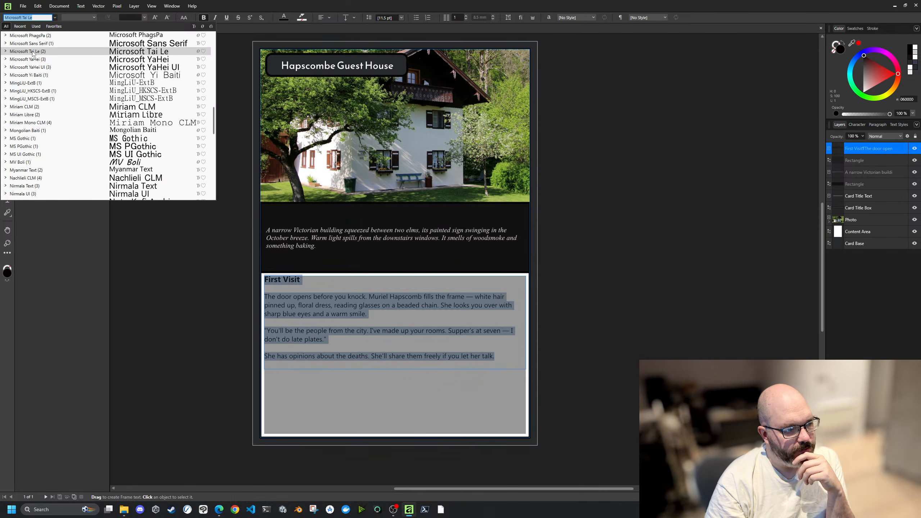
{"action": "scroll", "coordinate": [38, 68], "scroll_direction": "up", "scroll_amount": 7}
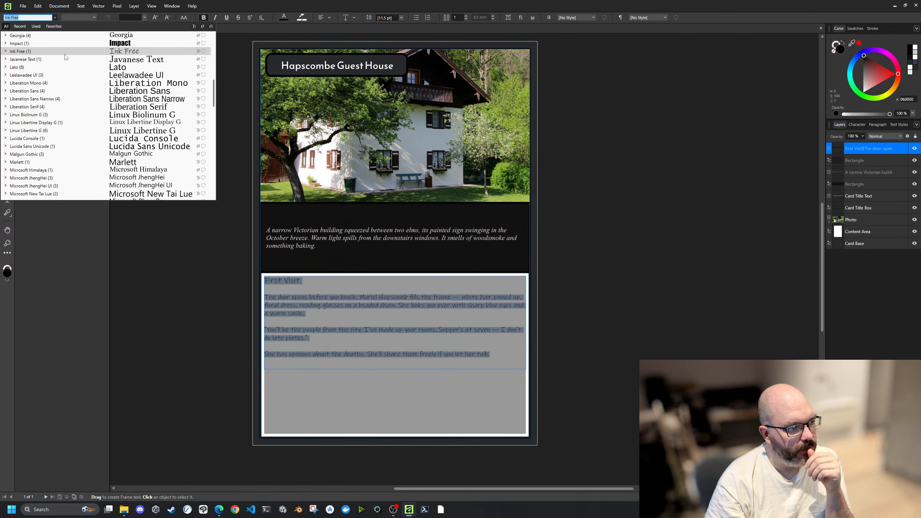
{"action": "scroll", "coordinate": [54, 57], "scroll_direction": "up", "scroll_amount": 3}
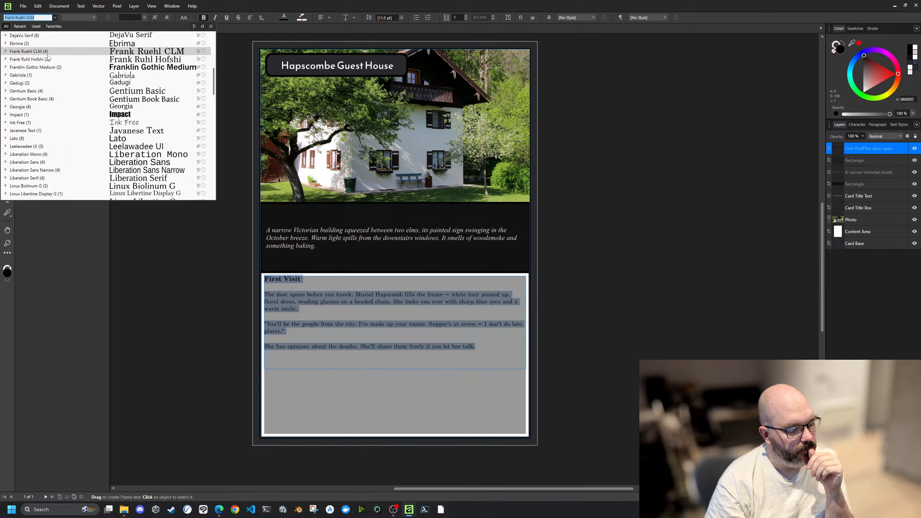
{"action": "left_click", "coordinate": [48, 55]}
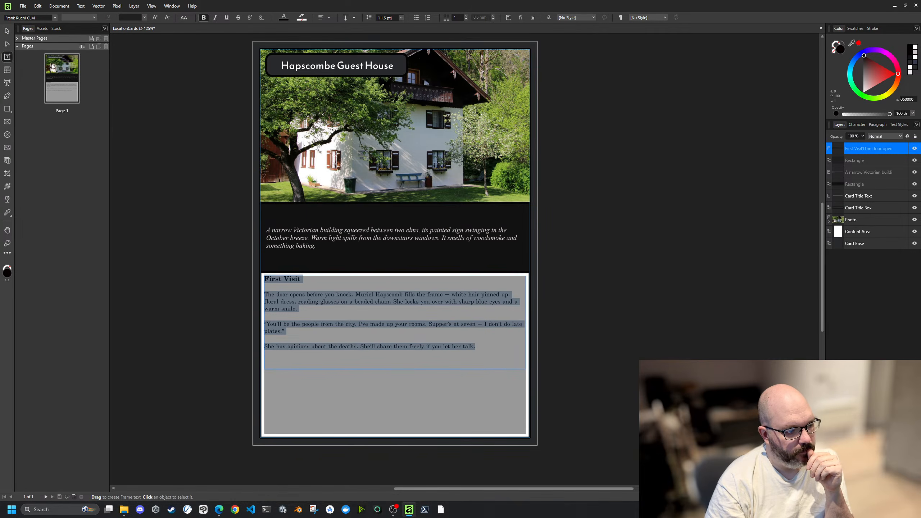
Step: Try bold on all the First Visit text, and return the three body paragraphs to Medium weight
{"action": "left_click", "coordinate": [203, 18]}
{"action": "left_click", "coordinate": [329, 331]}
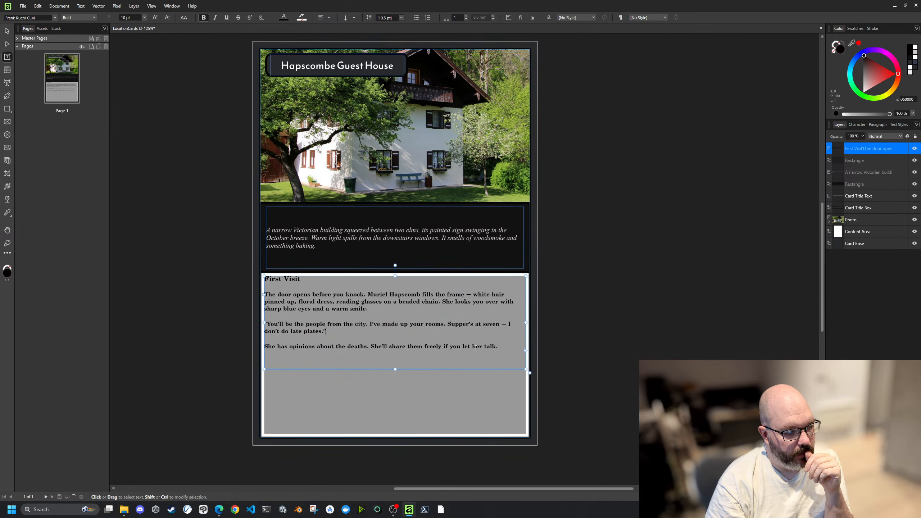
{"action": "left_click_drag", "start_coordinate": [499, 348], "coordinate": [264, 287]}
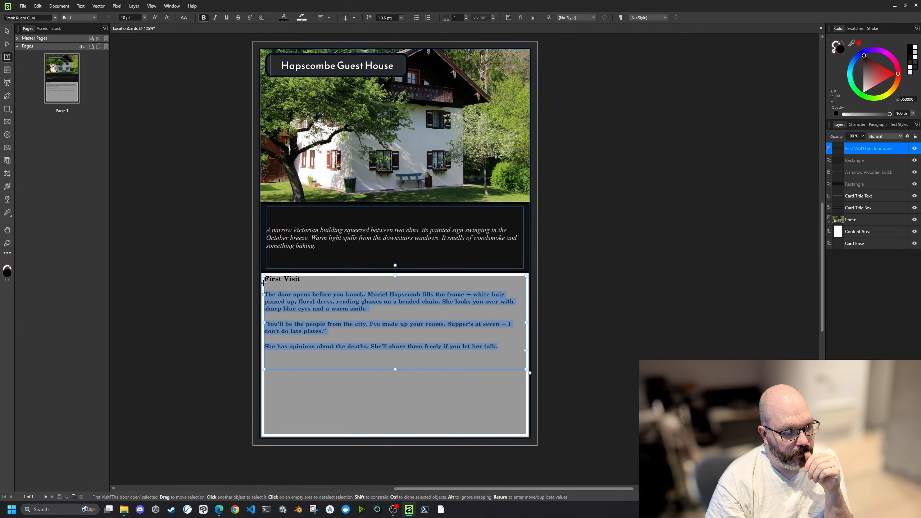
{"action": "left_click", "coordinate": [203, 17]}
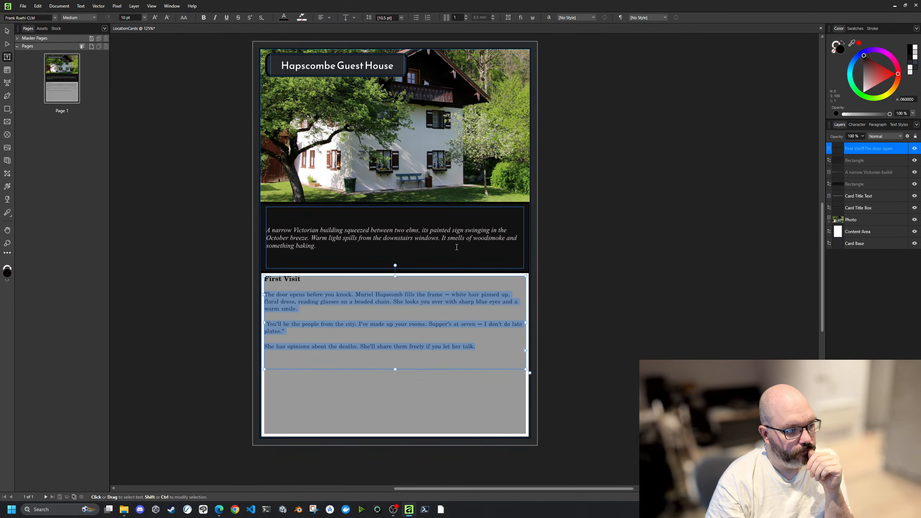
{"action": "left_click", "coordinate": [599, 276]}
Step: Change the font of the italic description text below the photo to Frank Ruehl CLM
{"action": "left_click_drag", "start_coordinate": [358, 255], "coordinate": [265, 229]}
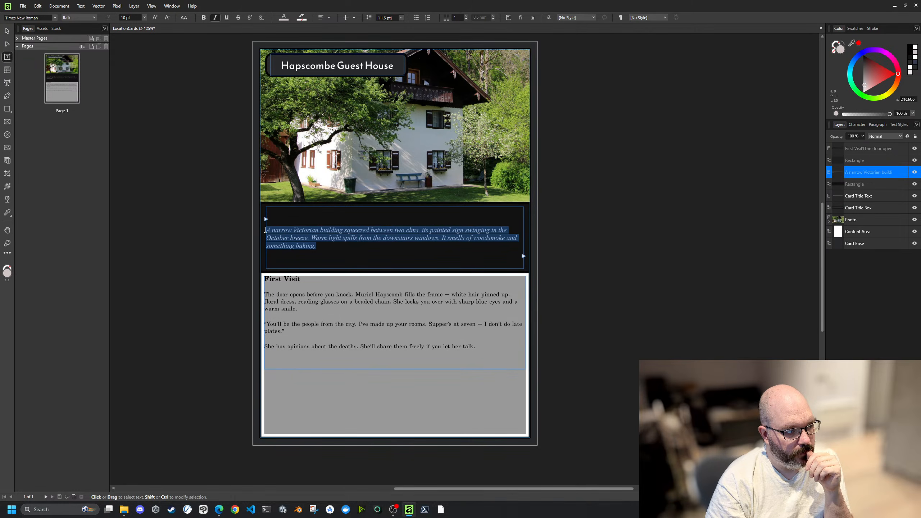
{"action": "left_click", "coordinate": [54, 18]}
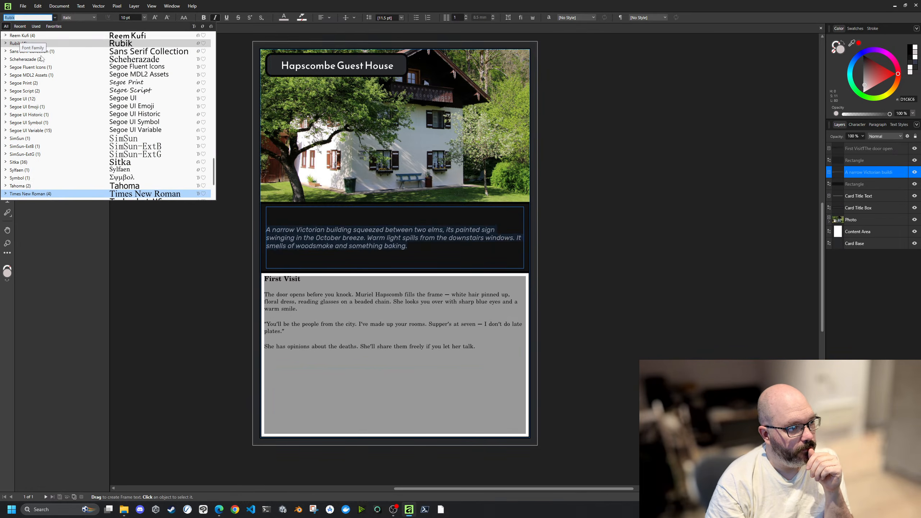
{"action": "scroll", "coordinate": [50, 110], "scroll_direction": "up", "scroll_amount": 15}
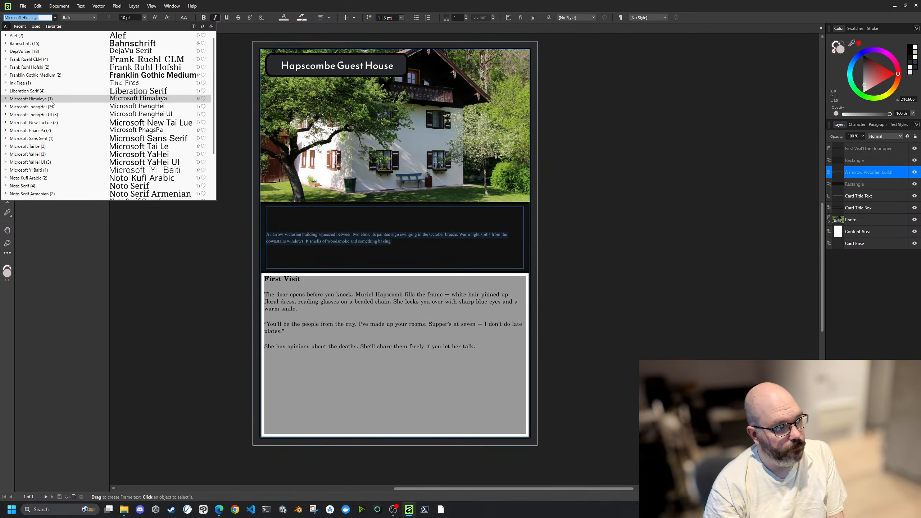
{"action": "type", "text": "fra"}
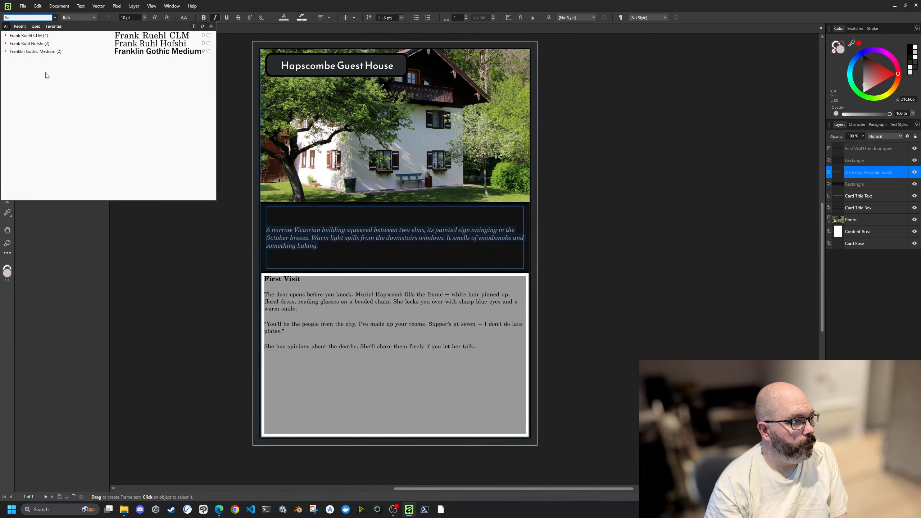
{"action": "left_click", "coordinate": [41, 38]}
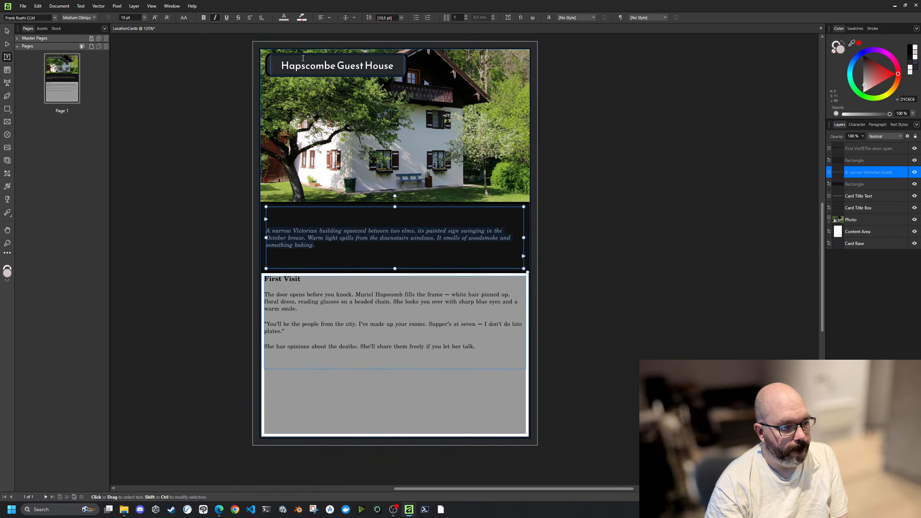
Step: Change the font of the card title "Hapscombe Guest House" to Frank Ruehl CLM
{"action": "left_click", "coordinate": [341, 66]}
{"action": "left_click_drag", "start_coordinate": [393, 66], "coordinate": [280, 66]}
{"action": "left_click", "coordinate": [46, 18]}
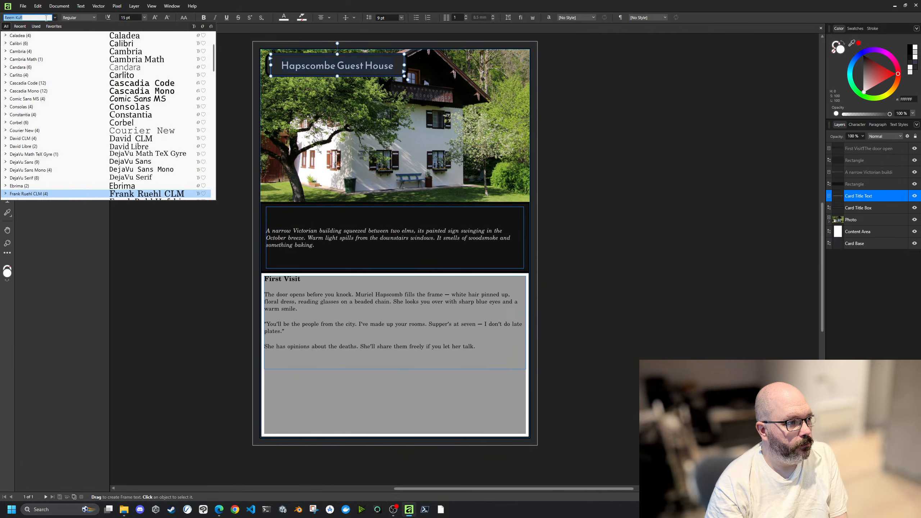
{"action": "type", "text": "fra"}
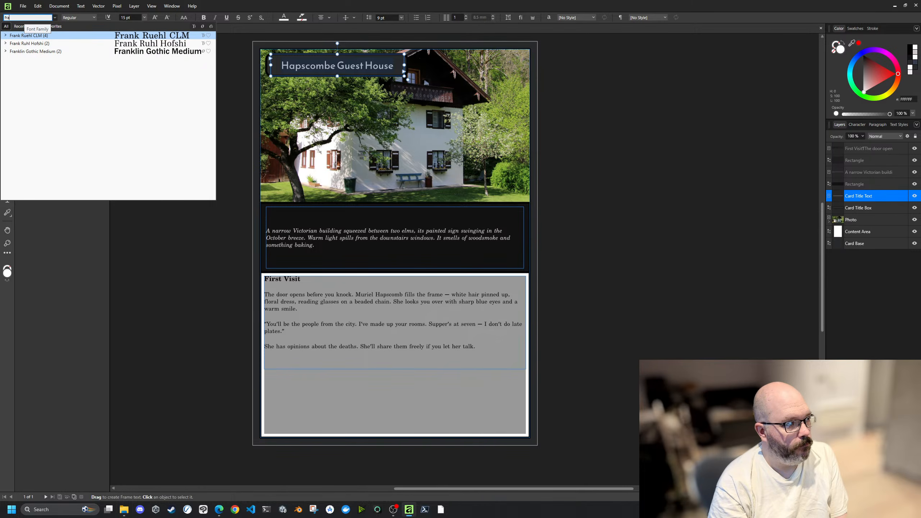
{"action": "left_click", "coordinate": [35, 39]}
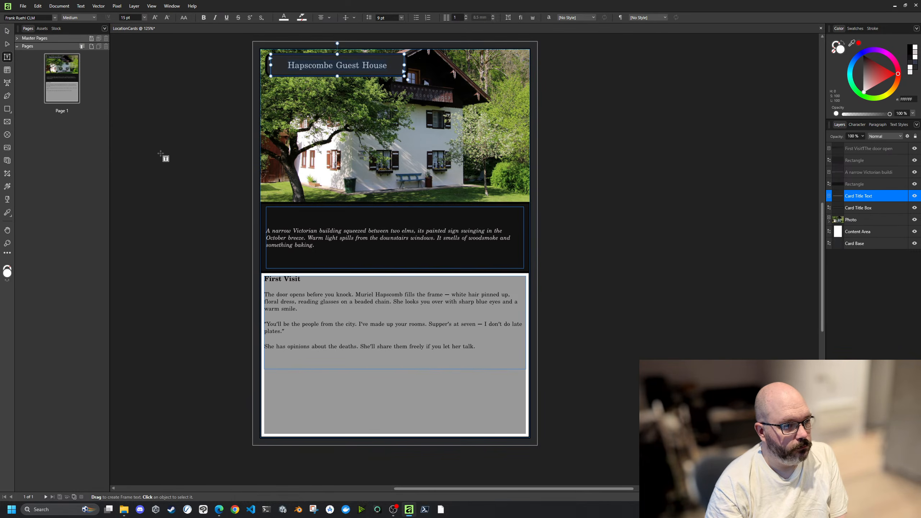
{"action": "key", "text": "Escape"}
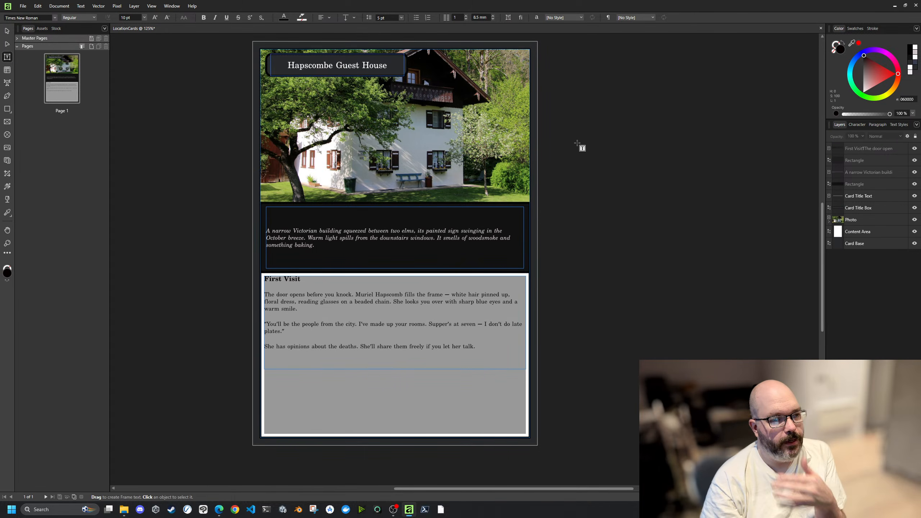
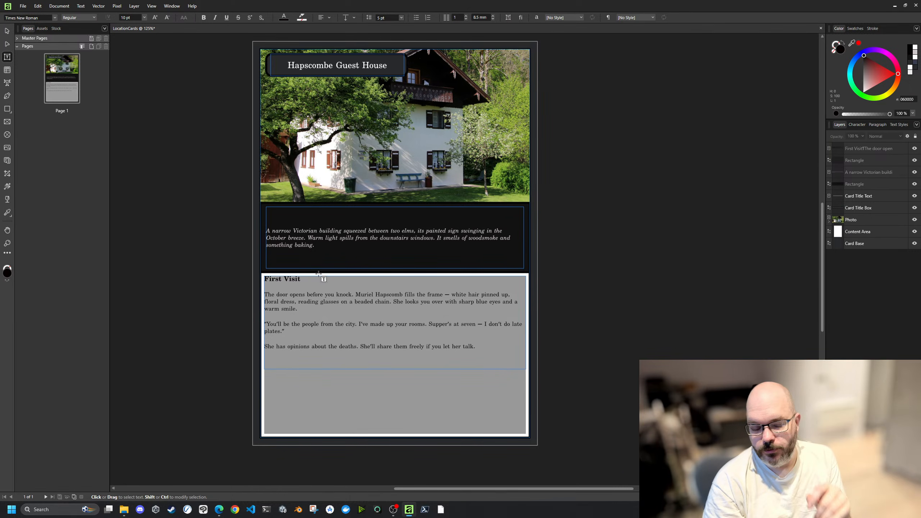
Step: Start a new paragraph after the last First Visit paragraph and extend the text frame down to the grey area's lower edge
{"action": "left_click", "coordinate": [482, 344]}
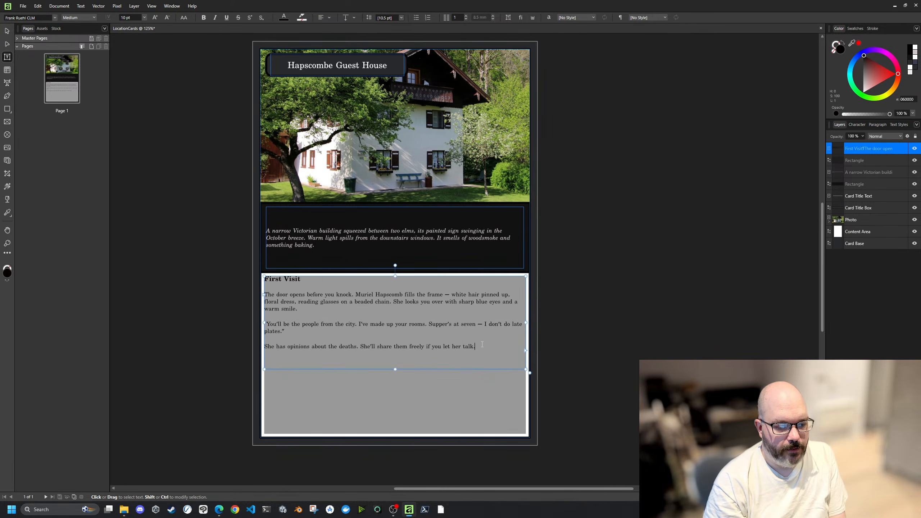
{"action": "key", "text": "Return"}
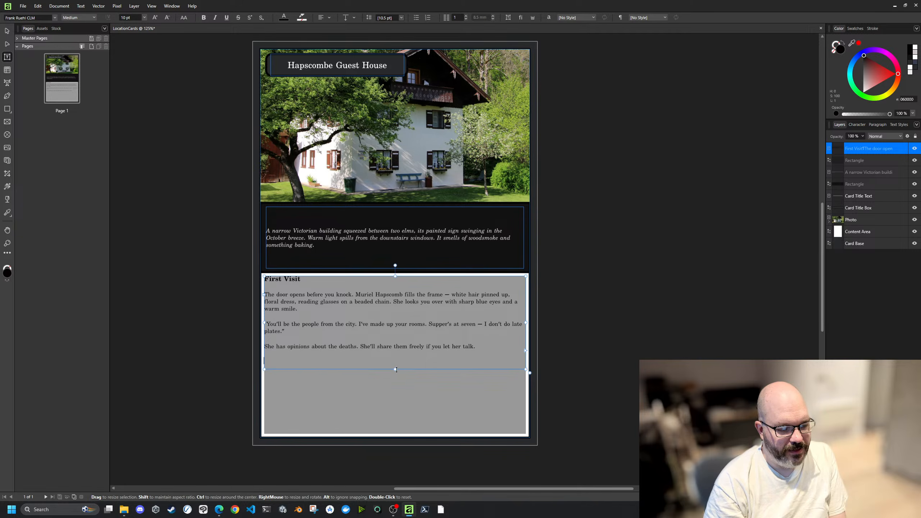
{"action": "left_click_drag", "start_coordinate": [395, 370], "coordinate": [390, 434]}
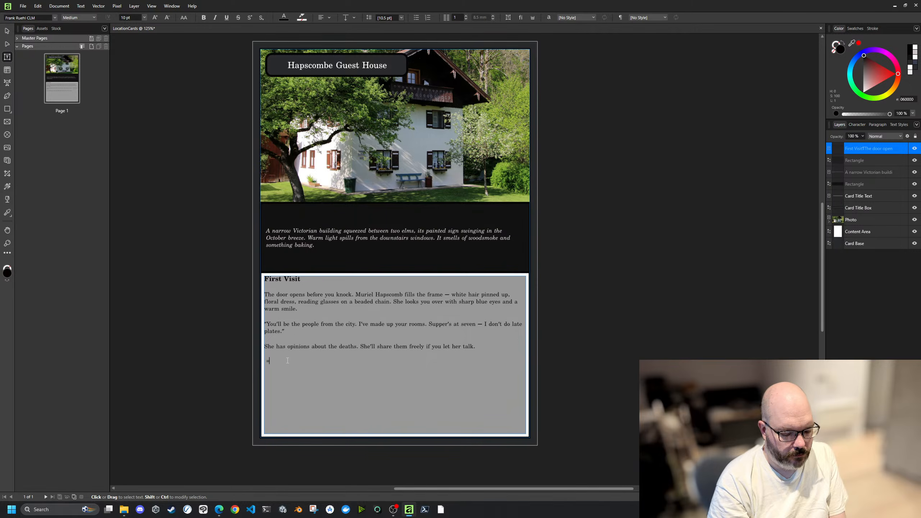
Step: Enter the line "=> Draw Encounter Card 001: Murial's Welcome" below the last First Visit paragraph, with 001 in bold
{"action": "type", "text": "=> Draw the"}
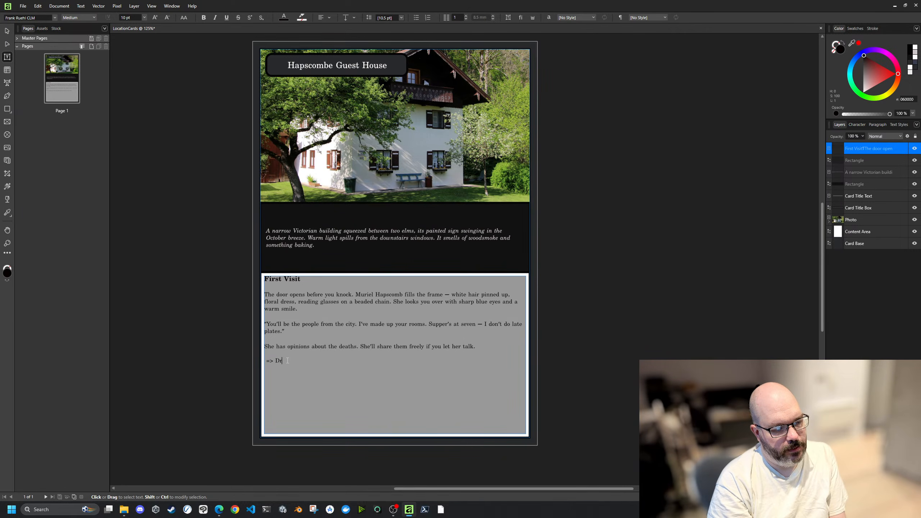
{"action": "key", "text": "BackSpace"}
{"action": "key", "text": "BackSpace"}
{"action": "type", "text": "The Mu"}
{"action": "key", "text": "BackSpace"}
{"action": "key", "text": "BackSpace"}
{"action": "key", "text": "BackSpace"}
{"action": "key", "text": "BackSpace"}
{"action": "key", "text": "BackSpace"}
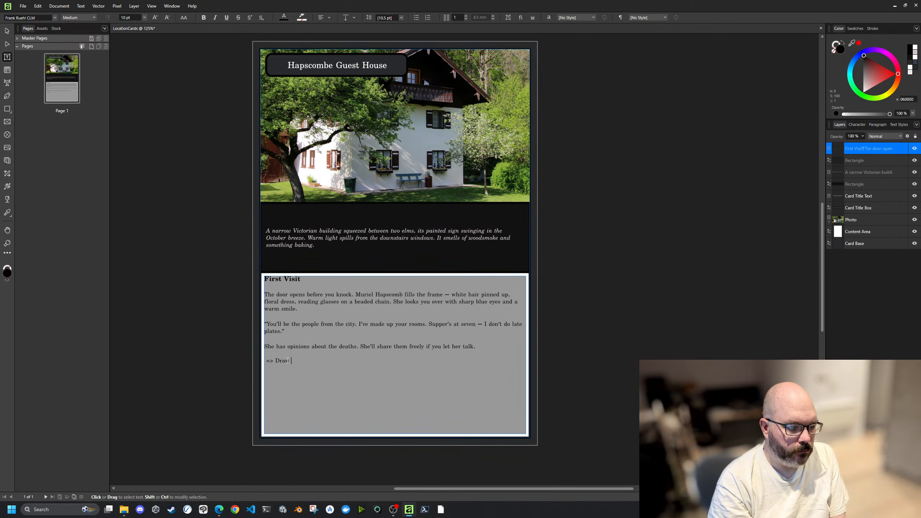
{"action": "type", "text": "001"}
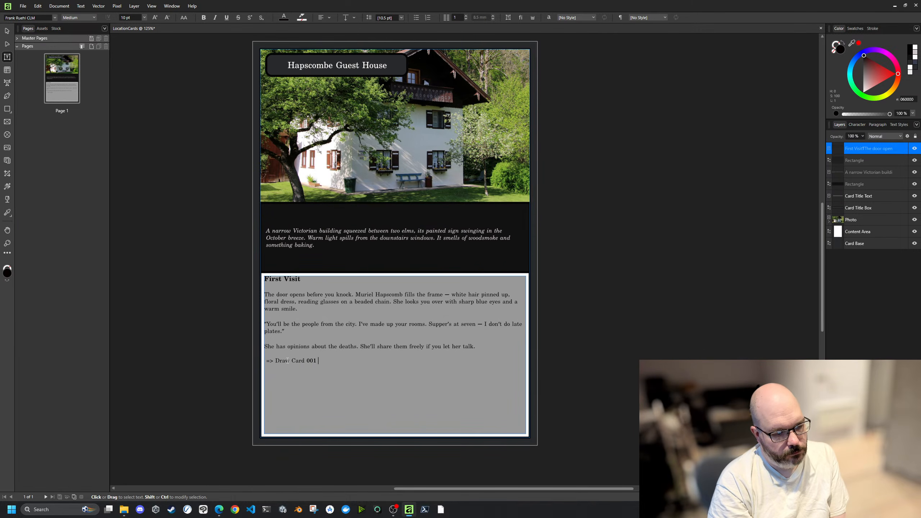
{"action": "key", "text": "BackSpace"}
{"action": "key", "text": "BackSpace"}
{"action": "key", "text": "BackSpace"}
{"action": "key", "text": "BackSpace"}
{"action": "key", "text": "BackSpace"}
{"action": "key", "text": "BackSpace"}
{"action": "key", "text": "BackSpace"}
{"action": "key", "text": "BackSpace"}
{"action": "type", "text": "Encounter Card 001: Murial "}
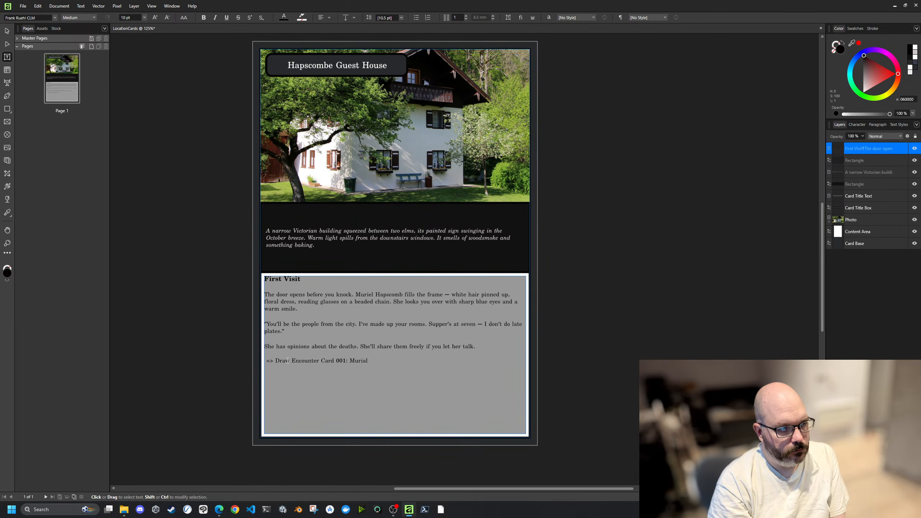
{"action": "type", "text": "'s Welcome"}
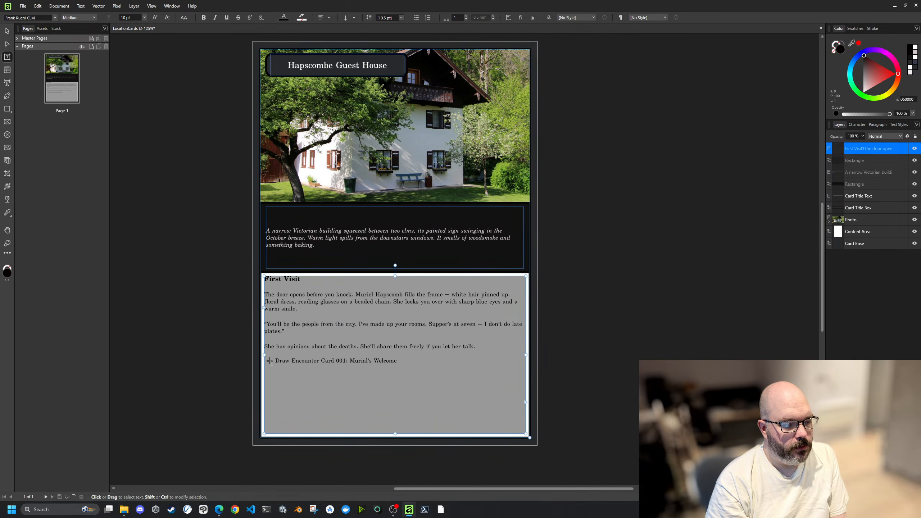
Step: Switch to Flaticon in the browser, dismiss the sign-in prompt and search the icons for "arrow"
{"action": "left_click_drag", "start_coordinate": [274, 362], "coordinate": [267, 361]}
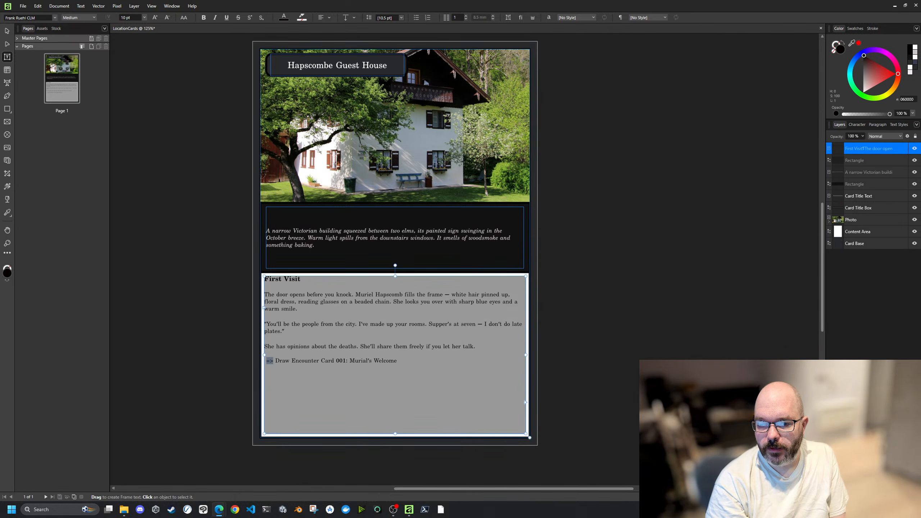
{"action": "left_click_drag", "start_coordinate": [0, 28], "coordinate": [490, 42]}
{"action": "left_click", "coordinate": [578, 99]}
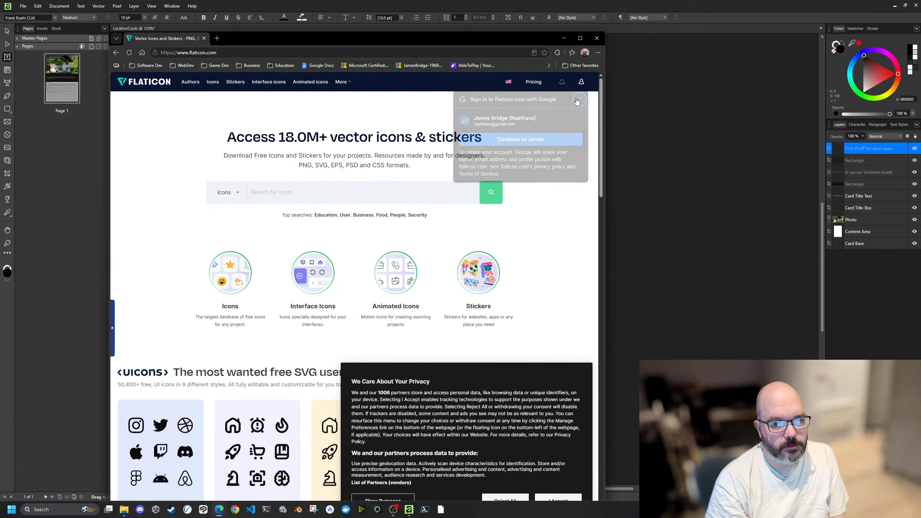
{"action": "left_click", "coordinate": [580, 39]}
{"action": "scroll", "coordinate": [392, 152], "scroll_direction": "down", "scroll_amount": 3}
{"action": "scroll", "coordinate": [392, 152], "scroll_direction": "up", "scroll_amount": 3}
{"action": "left_click", "coordinate": [393, 163]}
{"action": "type", "text": "carr"}
{"action": "type", "text": "ow"}
{"action": "key", "text": "Return"}
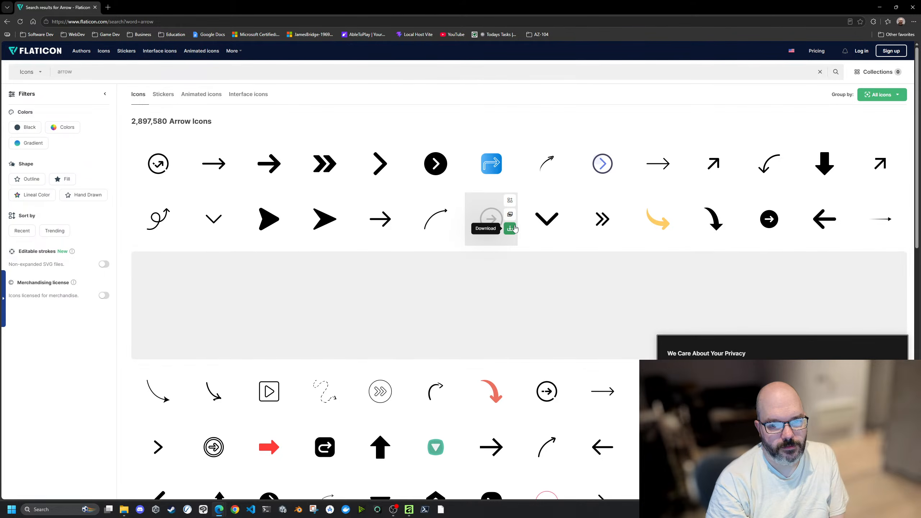
Step: Dismiss the privacy notice, look through the arrow icons for a circled arrow, and return to the card document
{"action": "scroll", "coordinate": [515, 231], "scroll_direction": "down", "scroll_amount": 5}
{"action": "left_click", "coordinate": [782, 472]}
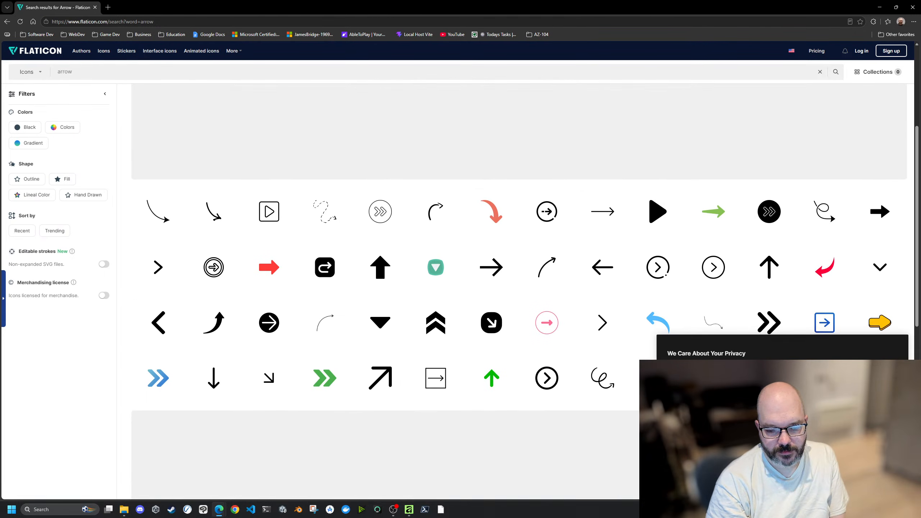
{"action": "mouse_move", "coordinate": [622, 283]}
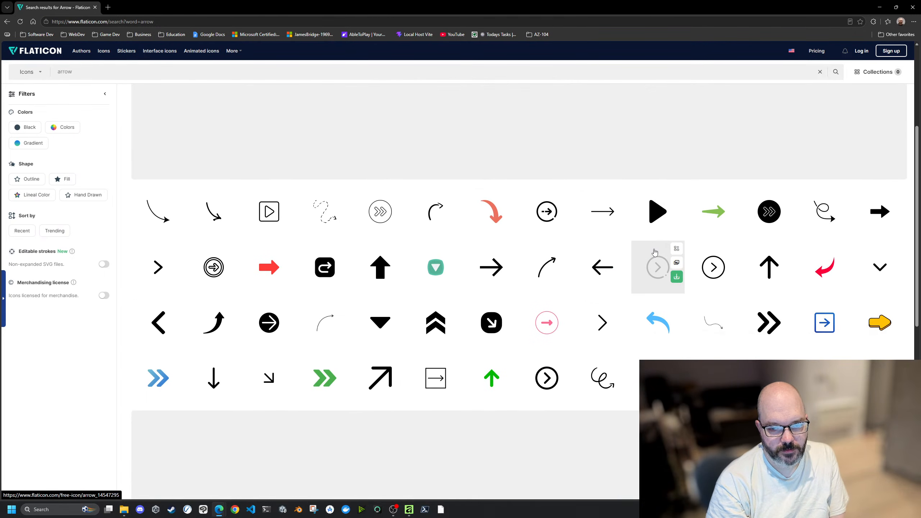
{"action": "mouse_move", "coordinate": [265, 330]}
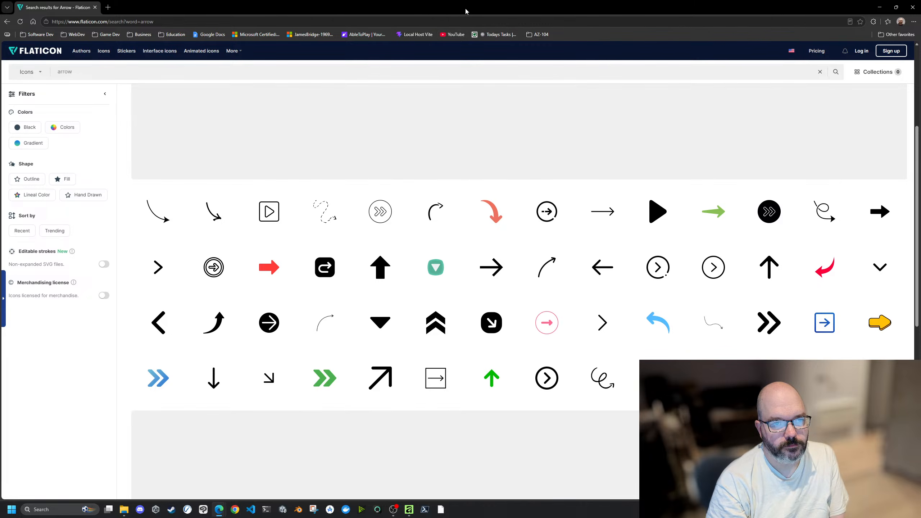
{"action": "left_click_drag", "start_coordinate": [466, 10], "coordinate": [920, 113]}
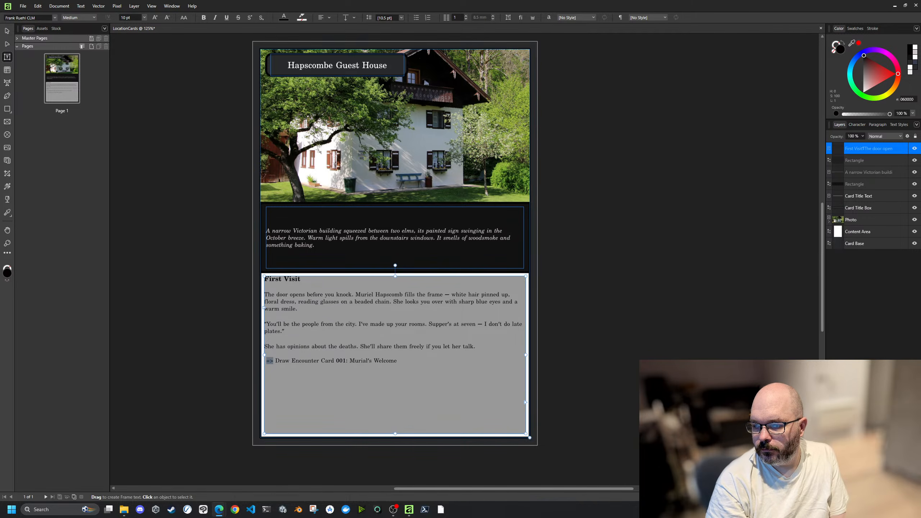
Step: Place arrow.png in the document, move it onto the First Visit area and shrink it to about text-line height
{"action": "left_click_drag", "start_coordinate": [790, 300], "coordinate": [624, 255]}
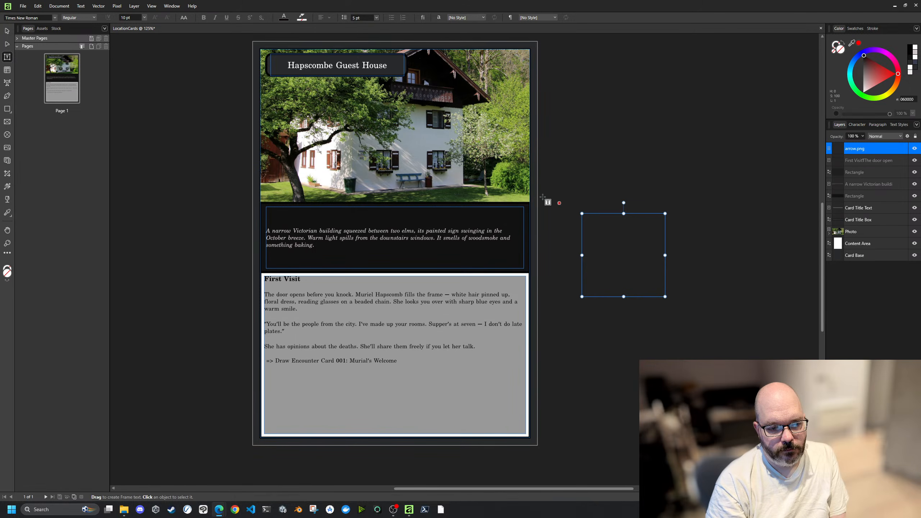
{"action": "key", "text": "v"}
{"action": "left_click_drag", "start_coordinate": [604, 248], "coordinate": [338, 348]}
{"action": "left_click_drag", "start_coordinate": [392, 395], "coordinate": [322, 324]}
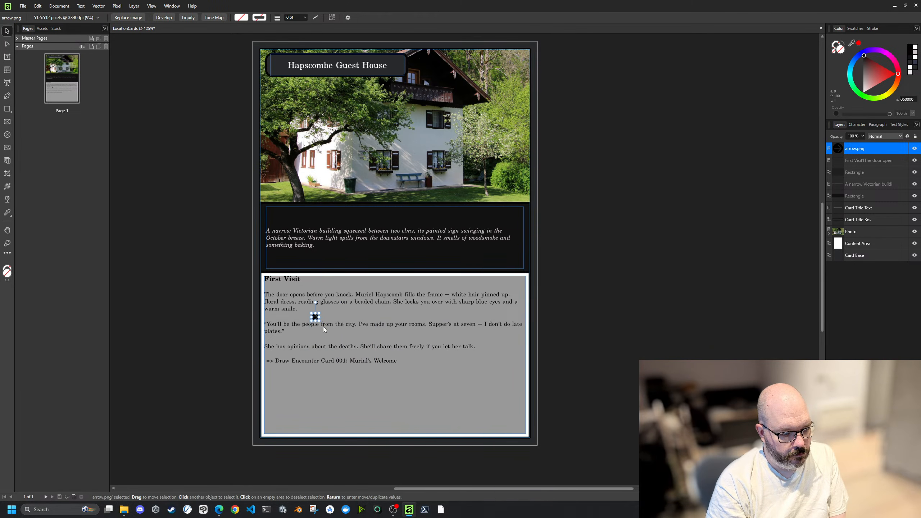
Step: Delete the "=>" characters in front of "Draw Encounter Card 001"
{"action": "left_click", "coordinate": [273, 361]}
{"action": "double_click", "coordinate": [273, 362]}
{"action": "key", "text": "BackSpace"}
{"action": "key", "text": "BackSpace"}
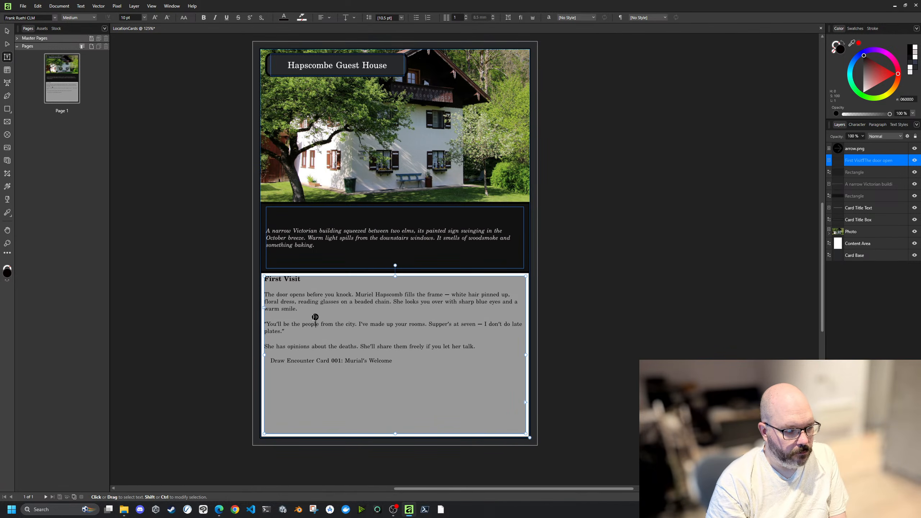
Step: Move the arrow icon to the start of the "Draw Encounter Card 001" line
{"action": "left_click", "coordinate": [851, 149]}
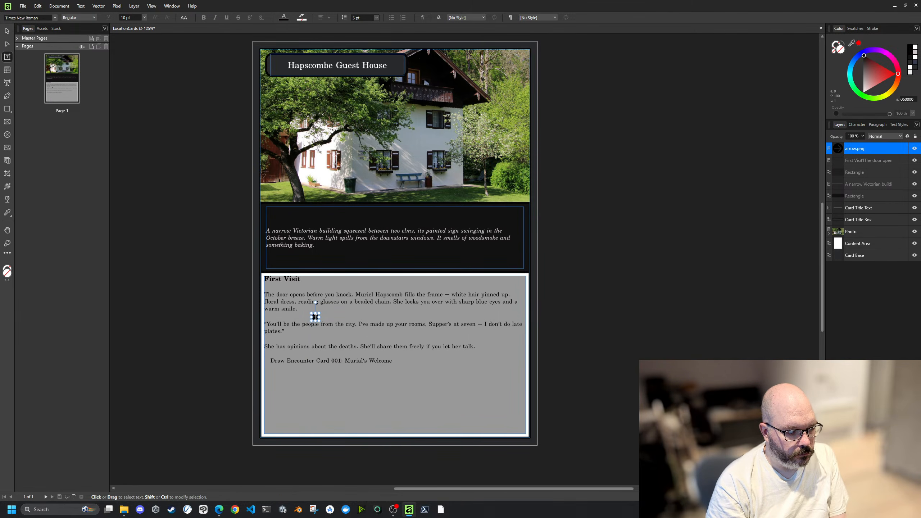
{"action": "key", "text": "Escape"}
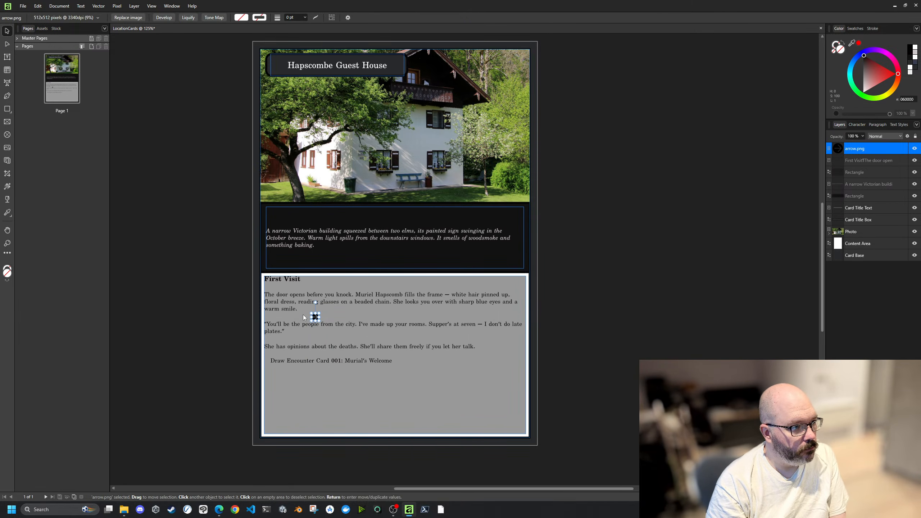
{"action": "left_click_drag", "start_coordinate": [315, 317], "coordinate": [268, 362]}
{"action": "scroll", "coordinate": [269, 364], "scroll_direction": "up", "scroll_amount": 6}
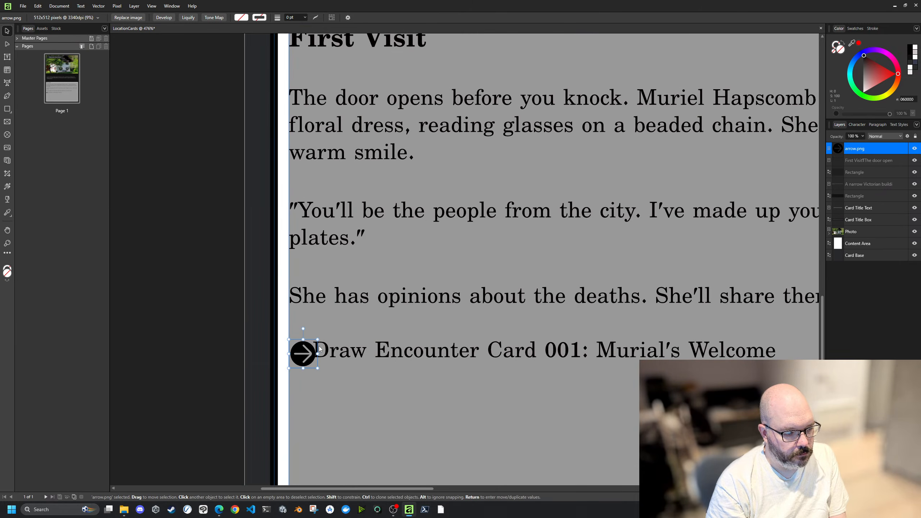
Step: Add spaces before "Draw Encounter Card 001" and shift the arrow icon to line up vertically with the text
{"action": "double_click", "coordinate": [317, 347]}
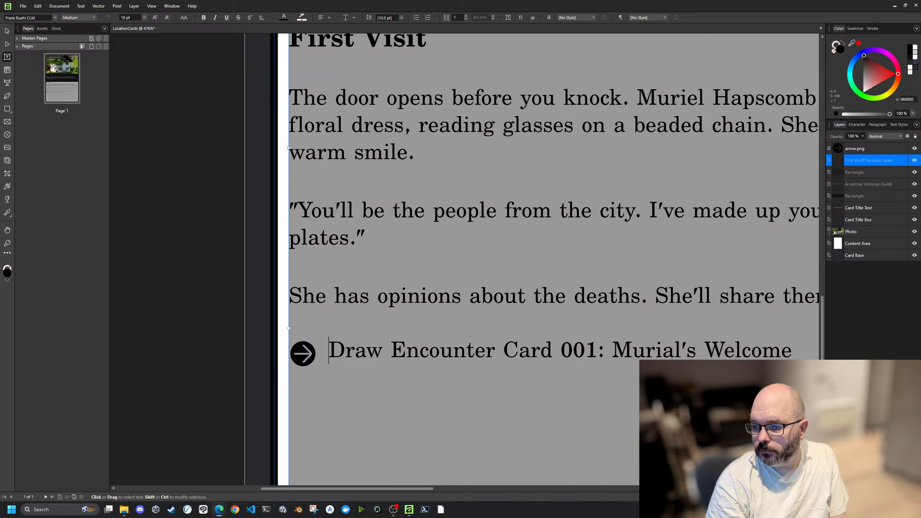
{"action": "left_click", "coordinate": [297, 346]}
{"action": "left_click", "coordinate": [7, 31]}
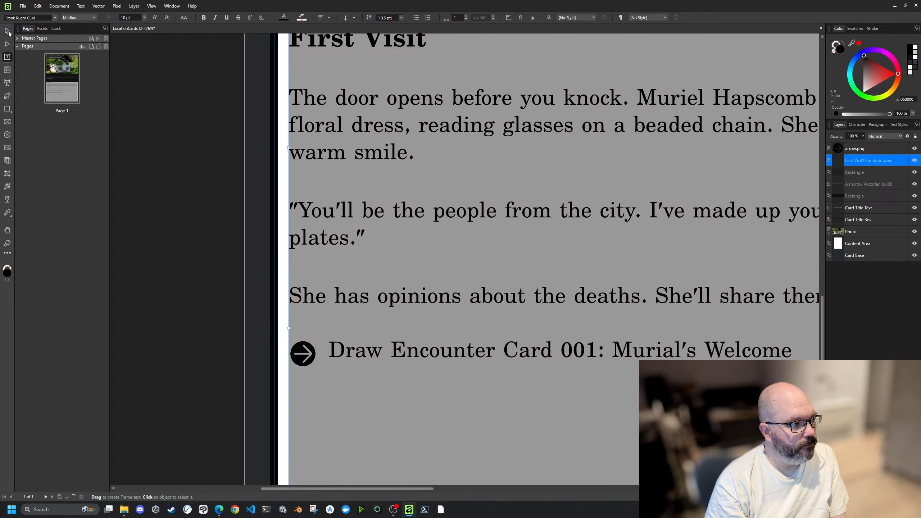
{"action": "left_click", "coordinate": [311, 355]}
{"action": "left_click_drag", "start_coordinate": [311, 355], "coordinate": [314, 349]}
Step: Insert one more space before "Draw Encounter Card 001" to widen the gap after the arrow icon
{"action": "double_click", "coordinate": [356, 347]}
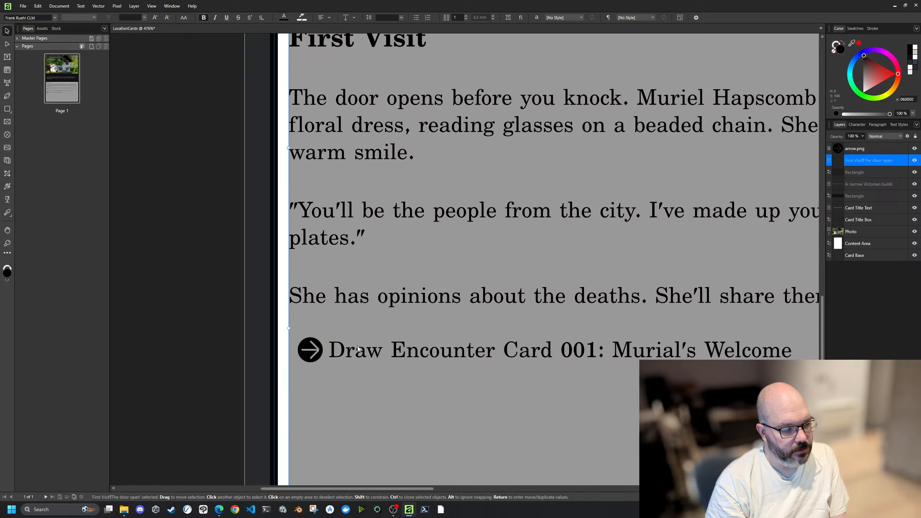
{"action": "key", "text": "Home"}
{"action": "left_click", "coordinate": [355, 347]}
{"action": "left_click", "coordinate": [314, 344]}
{"action": "left_click", "coordinate": [8, 34]}
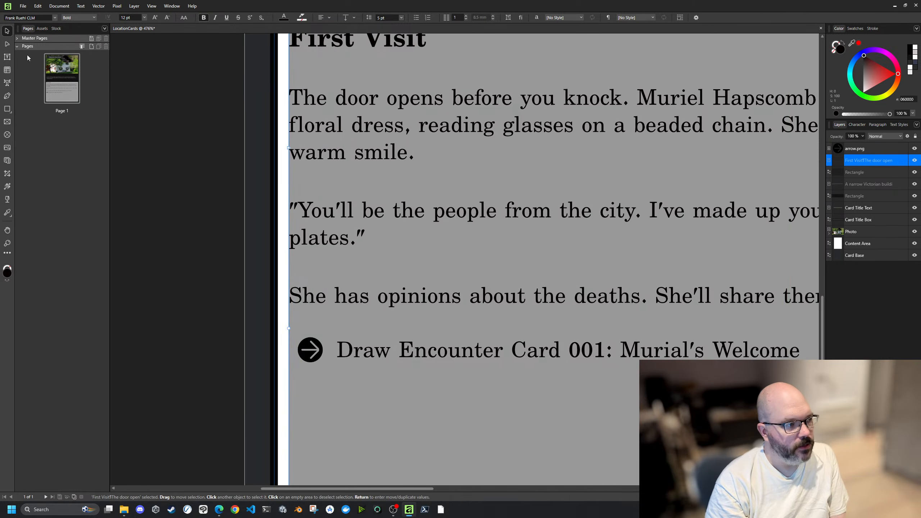
Step: Nudge the arrow icon slightly closer to the "Draw Encounter Card 001" text and check its spacing on the whole card
{"action": "left_click", "coordinate": [314, 354]}
{"action": "left_click_drag", "start_coordinate": [319, 357], "coordinate": [318, 358]}
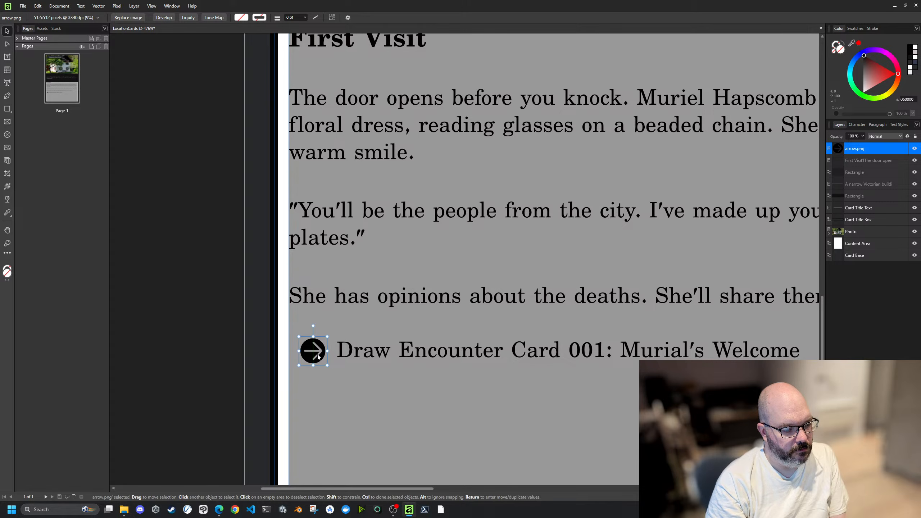
{"action": "left_click", "coordinate": [356, 328]}
{"action": "scroll", "coordinate": [357, 326], "scroll_direction": "down", "scroll_amount": 1}
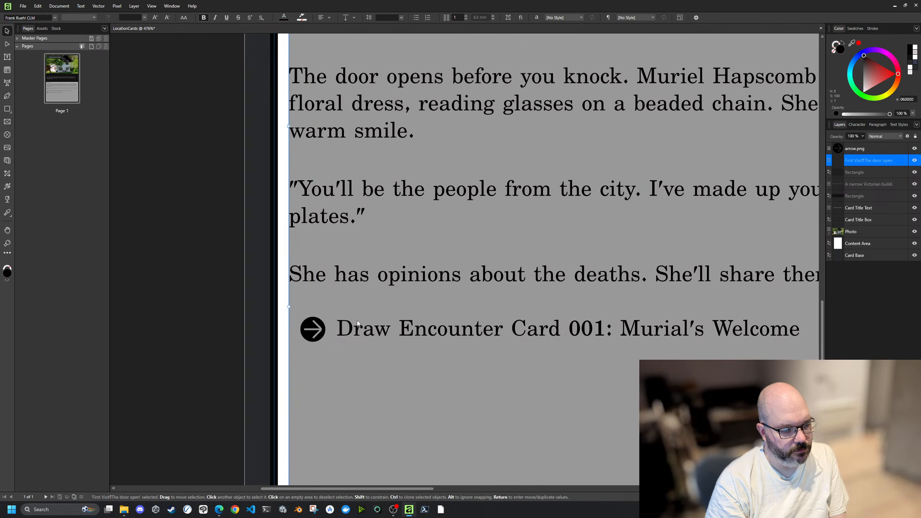
{"action": "scroll", "coordinate": [357, 323], "scroll_direction": "down", "scroll_amount": 4}
{"action": "scroll", "coordinate": [357, 323], "scroll_direction": "down", "scroll_amount": 1}
{"action": "scroll", "coordinate": [411, 321], "scroll_direction": "up", "scroll_amount": 1}
{"action": "left_click_drag", "start_coordinate": [437, 291], "coordinate": [394, 301]}
Step: Set the arrow icon's fill colour to bright red (FF2222)
{"action": "left_click", "coordinate": [281, 336]}
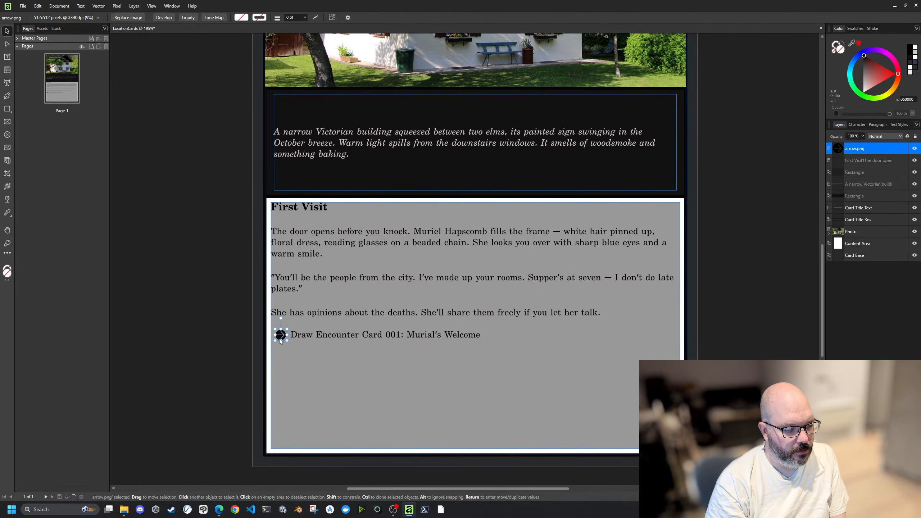
{"action": "left_click", "coordinate": [886, 74]}
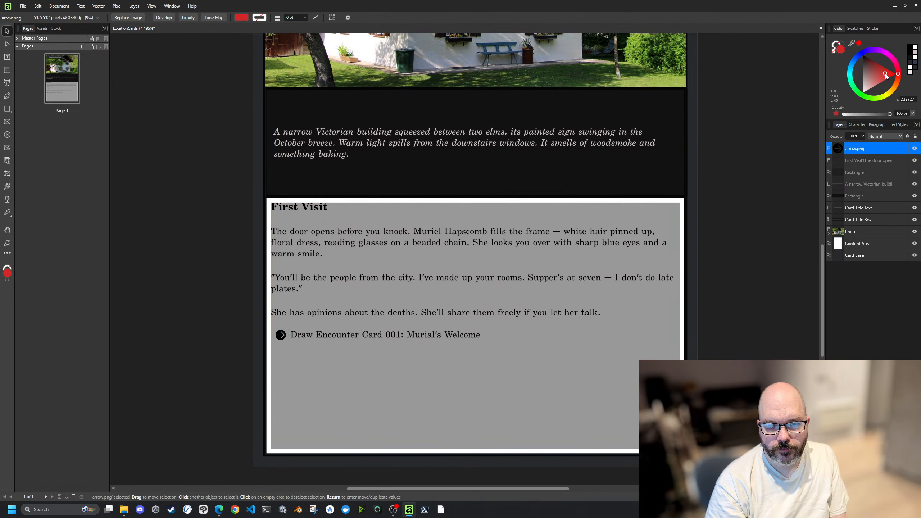
{"action": "left_click_drag", "start_coordinate": [885, 75], "coordinate": [888, 75]}
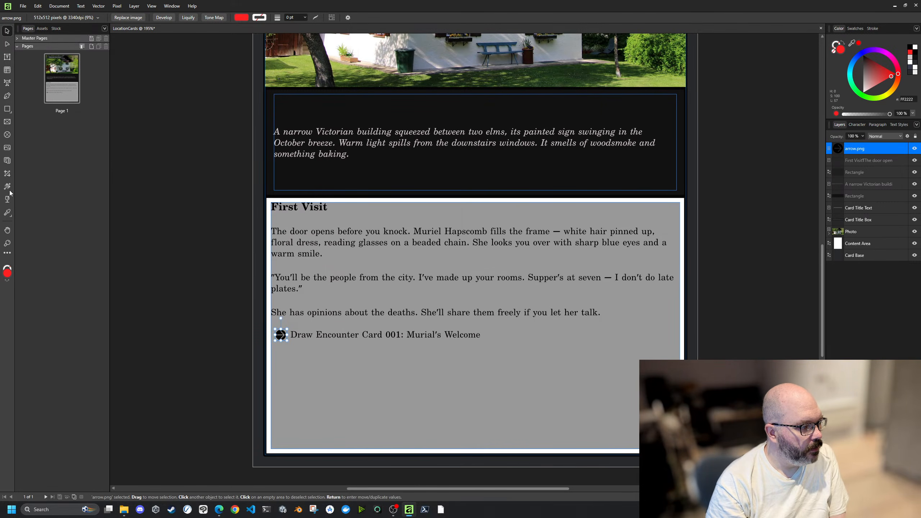
Step: Switch to the Fill tool and set the arrow icon's solid fill to red (E22222)
{"action": "left_click", "coordinate": [7, 133]}
{"action": "left_click", "coordinate": [8, 96]}
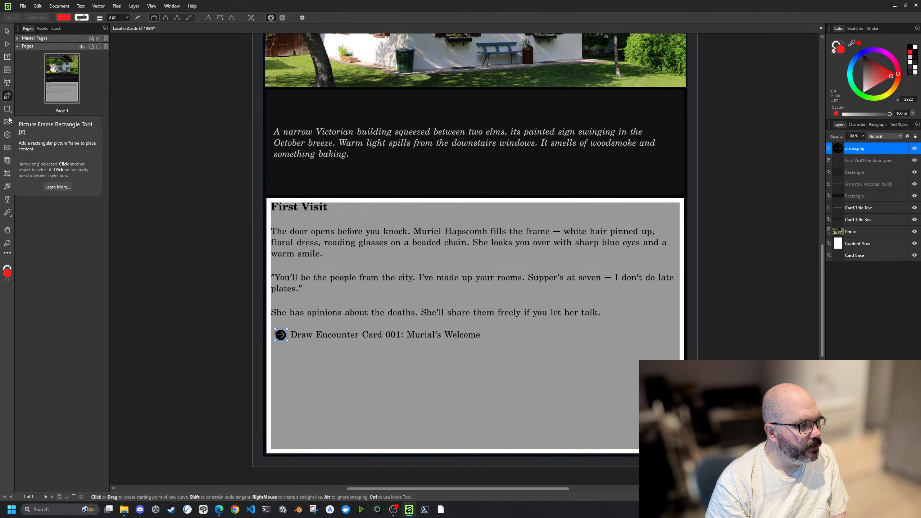
{"action": "left_click", "coordinate": [10, 115]}
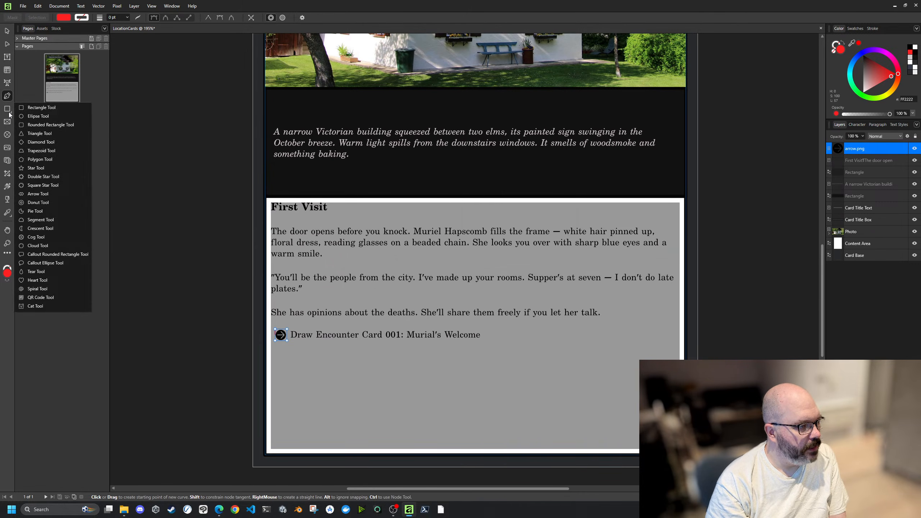
{"action": "left_click", "coordinate": [7, 173]}
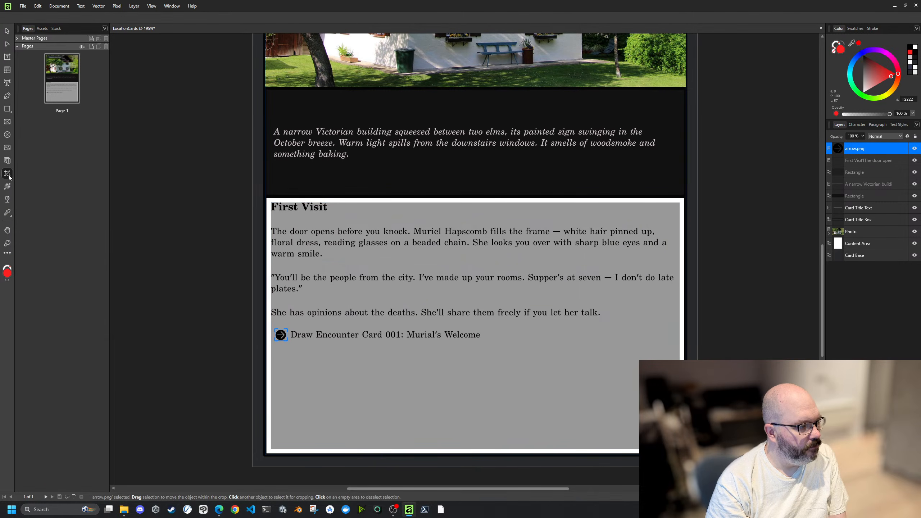
{"action": "left_click", "coordinate": [7, 187]}
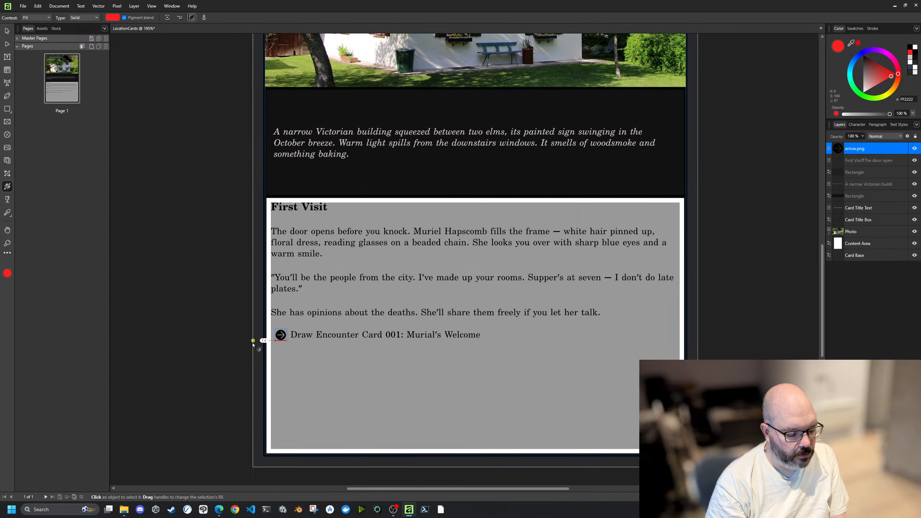
{"action": "scroll", "coordinate": [260, 344], "scroll_direction": "up", "scroll_amount": 8}
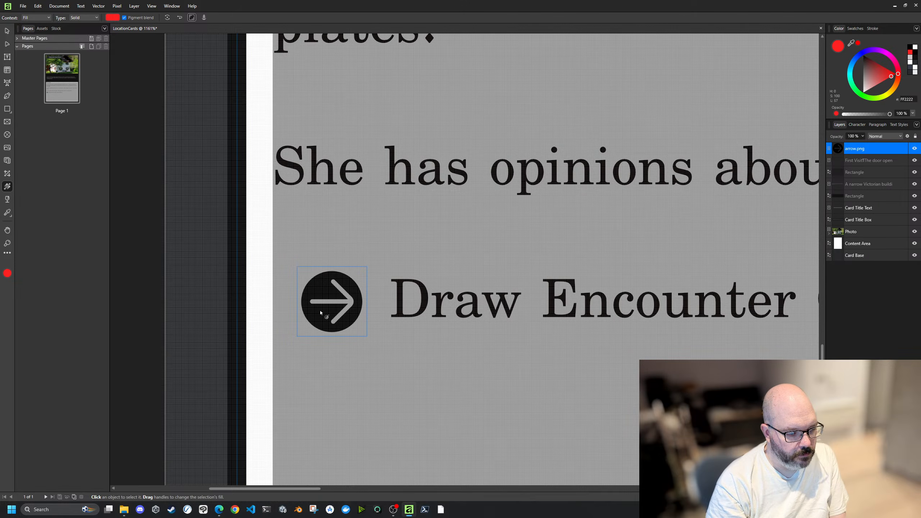
{"action": "left_click", "coordinate": [888, 74]}
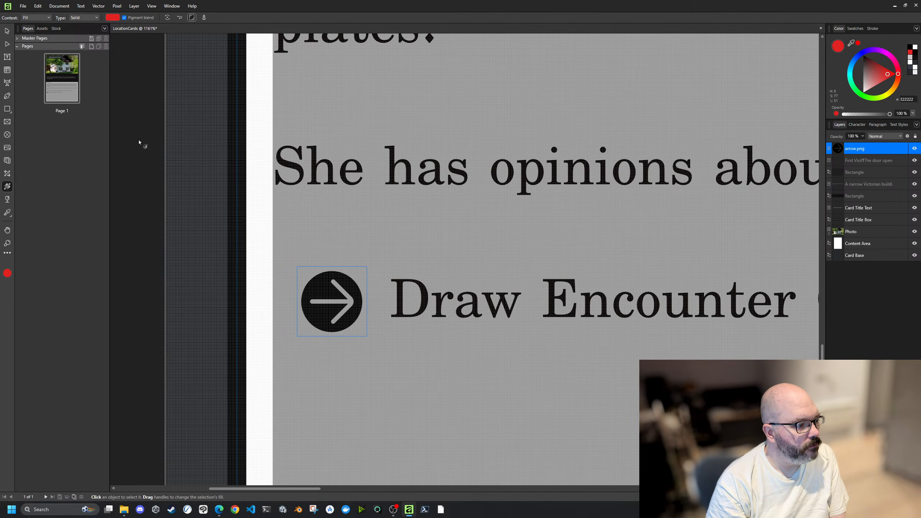
{"action": "left_click", "coordinate": [348, 220]}
{"action": "left_click", "coordinate": [331, 293]}
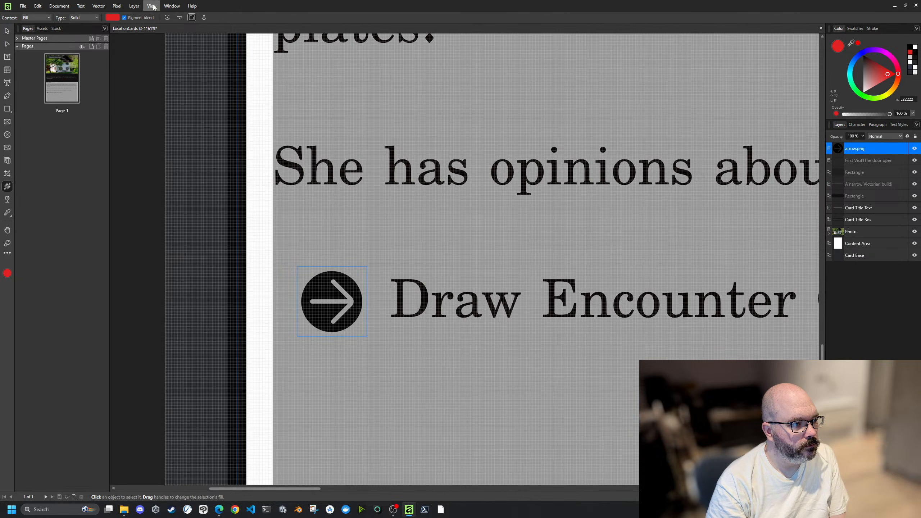
{"action": "left_click", "coordinate": [172, 6]}
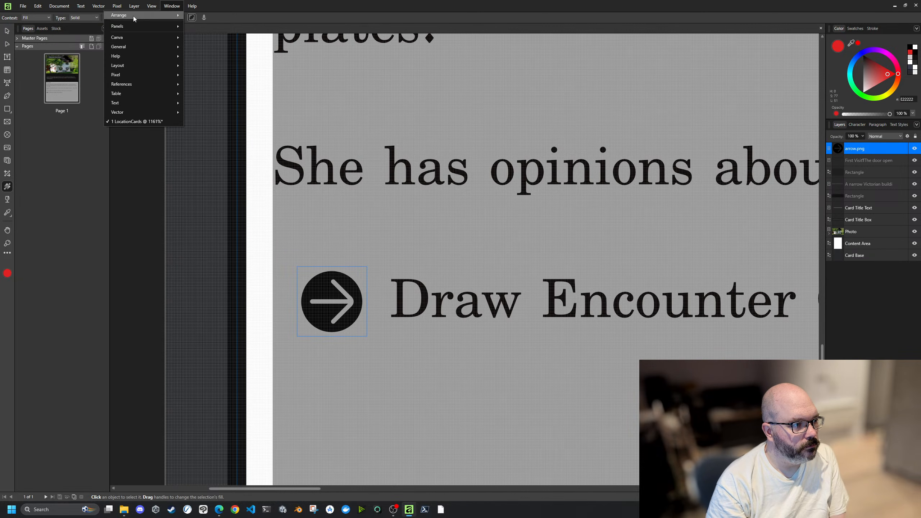
{"action": "mouse_move", "coordinate": [133, 48]}
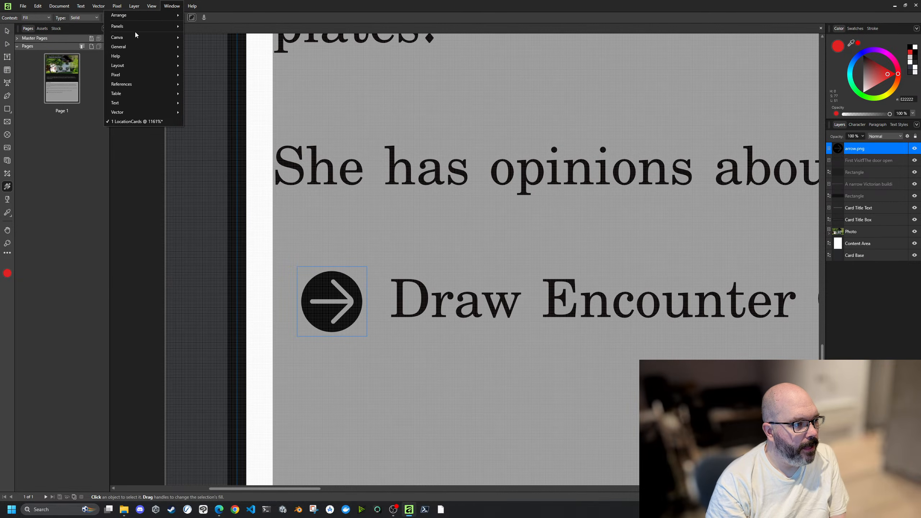
{"action": "mouse_move", "coordinate": [133, 28]}
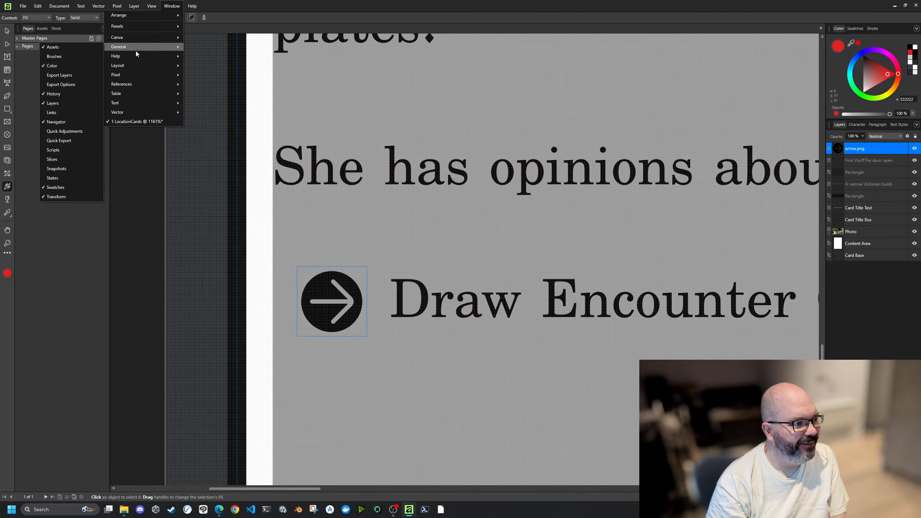
{"action": "mouse_move", "coordinate": [138, 65]}
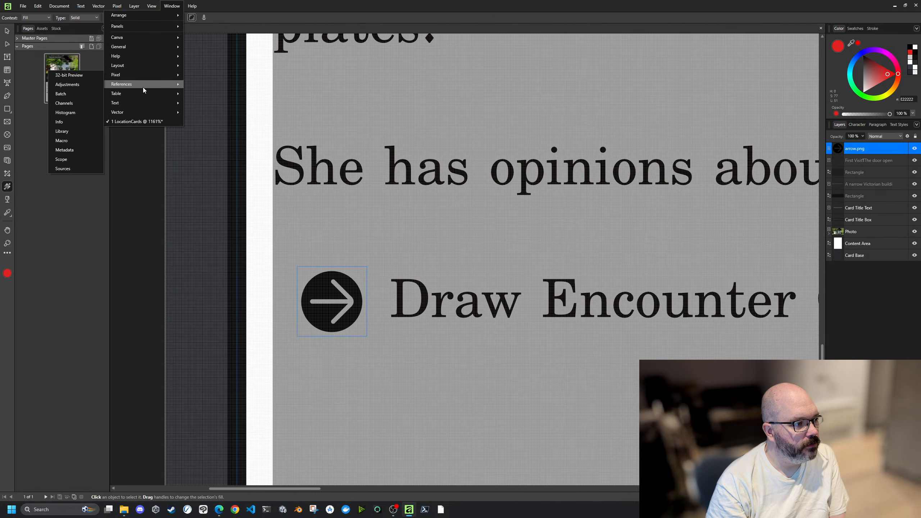
{"action": "mouse_move", "coordinate": [144, 88]}
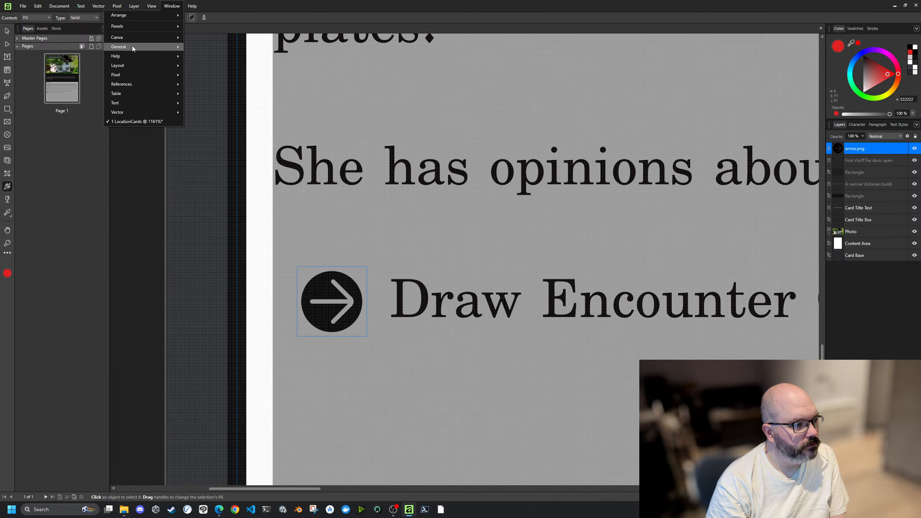
{"action": "mouse_move", "coordinate": [133, 47]}
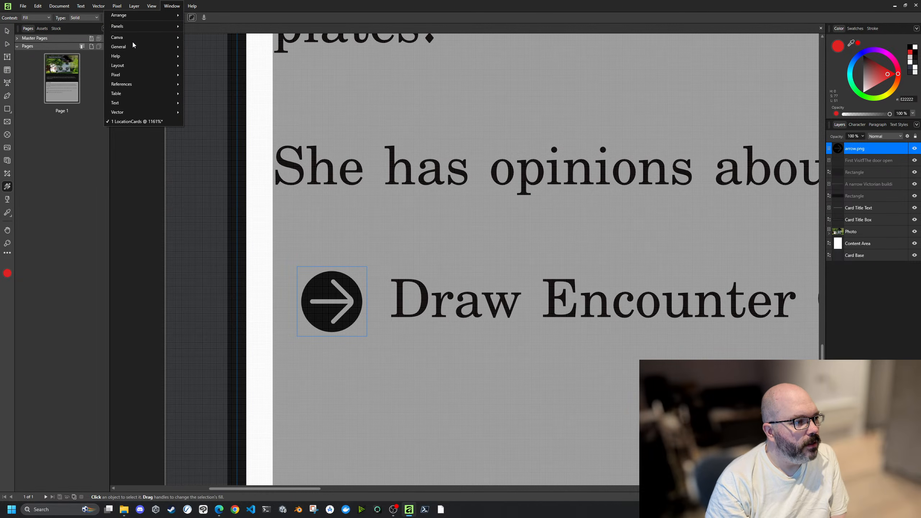
{"action": "mouse_move", "coordinate": [98, 7]}
{"action": "mouse_move", "coordinate": [151, 6]}
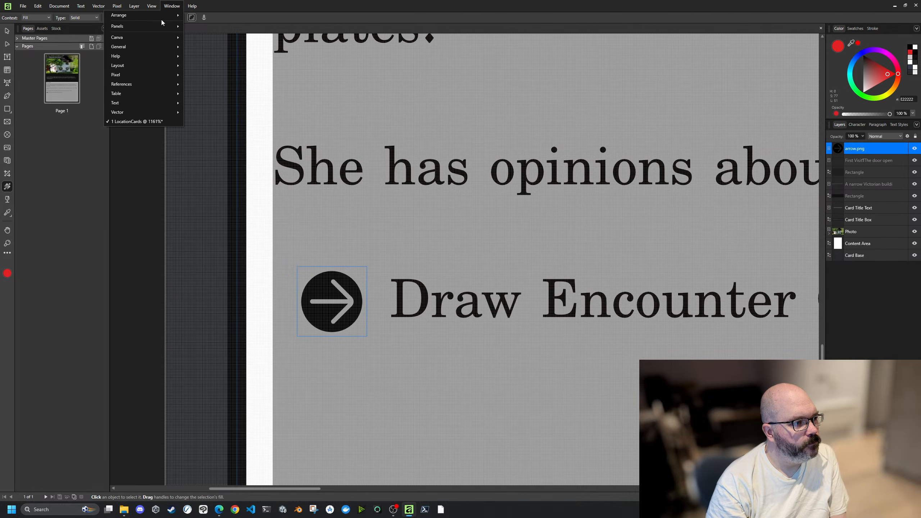
{"action": "mouse_move", "coordinate": [161, 20]}
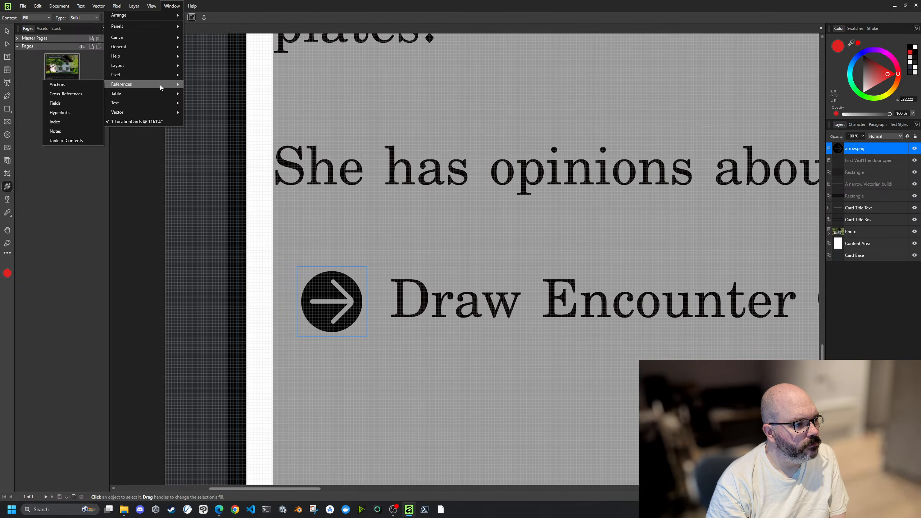
{"action": "left_click", "coordinate": [470, 23]}
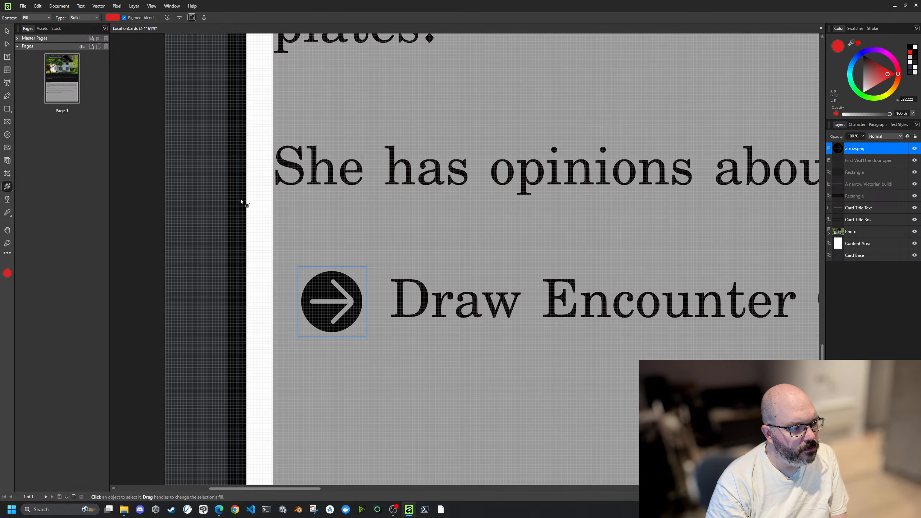
Step: Try a red linear gradient fill on the italic description and the First Visit text, undoing it on the First Visit text
{"action": "scroll", "coordinate": [243, 202], "scroll_direction": "down", "scroll_amount": 2}
{"action": "scroll", "coordinate": [242, 200], "scroll_direction": "down", "scroll_amount": 3}
{"action": "scroll", "coordinate": [242, 200], "scroll_direction": "down", "scroll_amount": 5}
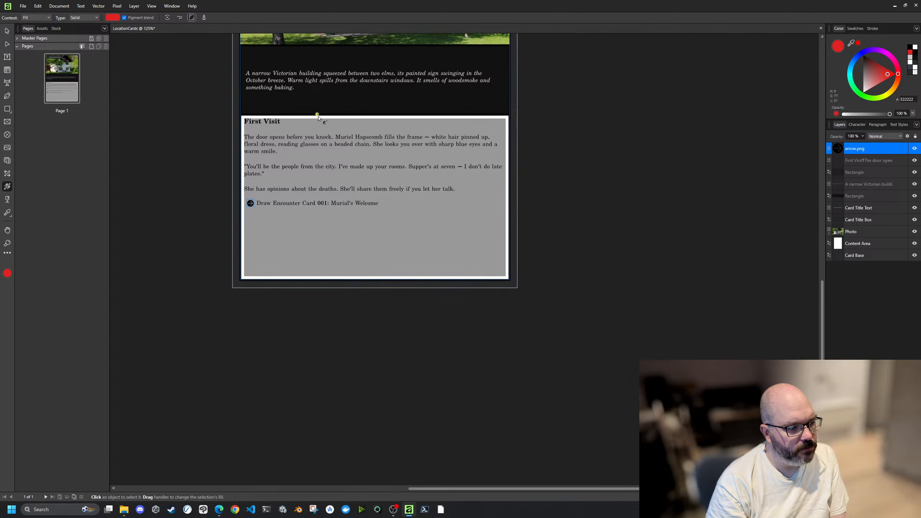
{"action": "left_click", "coordinate": [323, 111]}
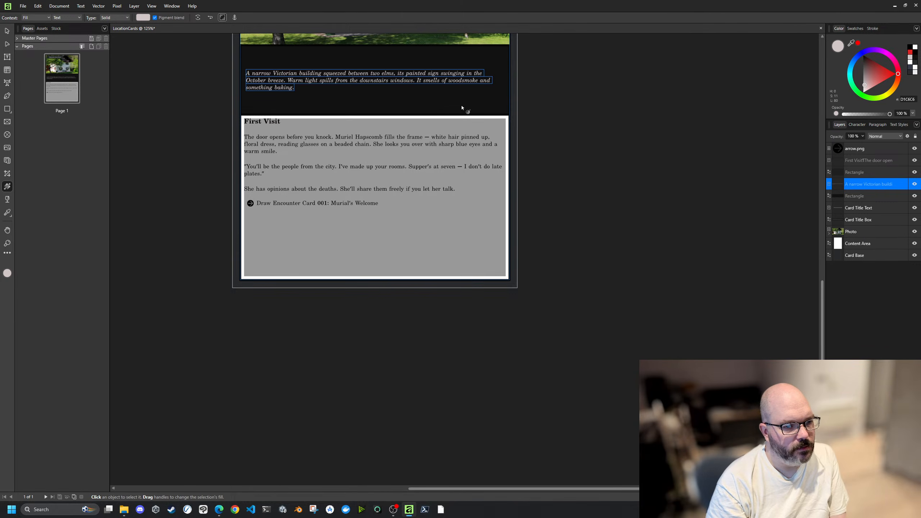
{"action": "left_click_drag", "start_coordinate": [437, 89], "coordinate": [237, 137]}
{"action": "right_click", "coordinate": [405, 104]}
{"action": "left_click", "coordinate": [475, 121]}
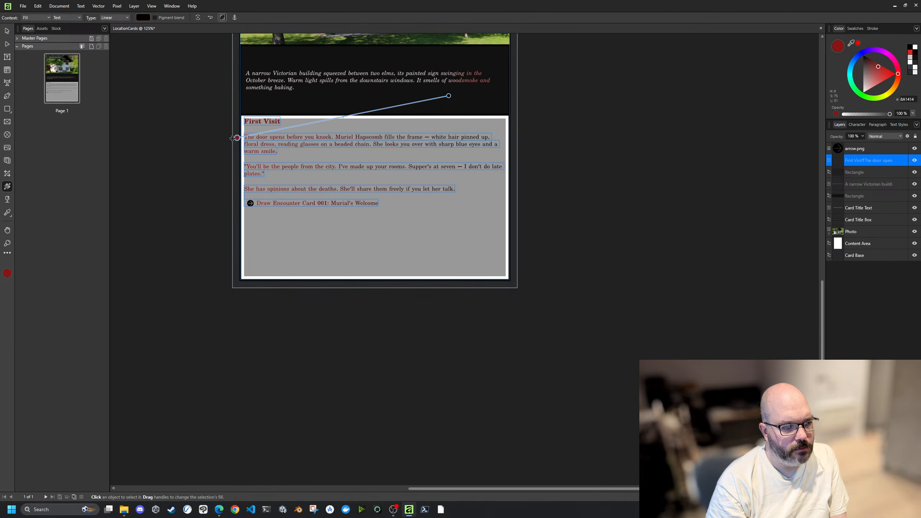
{"action": "left_click", "coordinate": [178, 173]}
{"action": "key", "text": "ctrl+z"}
{"action": "key", "text": "ctrl+z"}
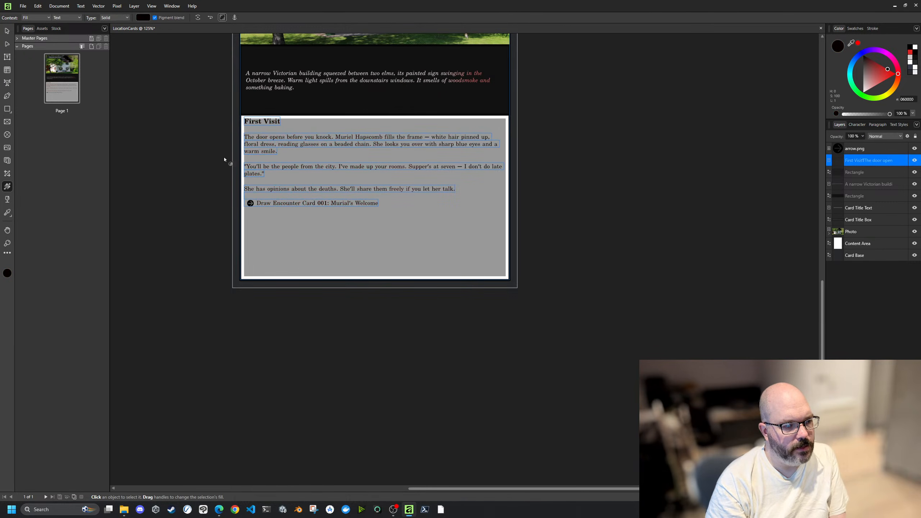
Step: Try a linear gradient fill from red (E22222) to dark red (900000) on the arrow.png icon
{"action": "left_click", "coordinate": [858, 148]}
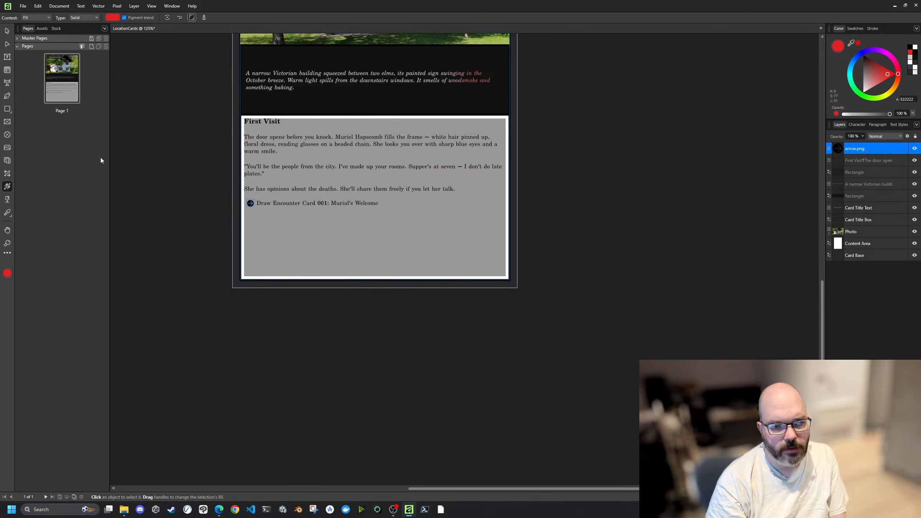
{"action": "right_click", "coordinate": [6, 187]}
{"action": "left_click", "coordinate": [5, 187]}
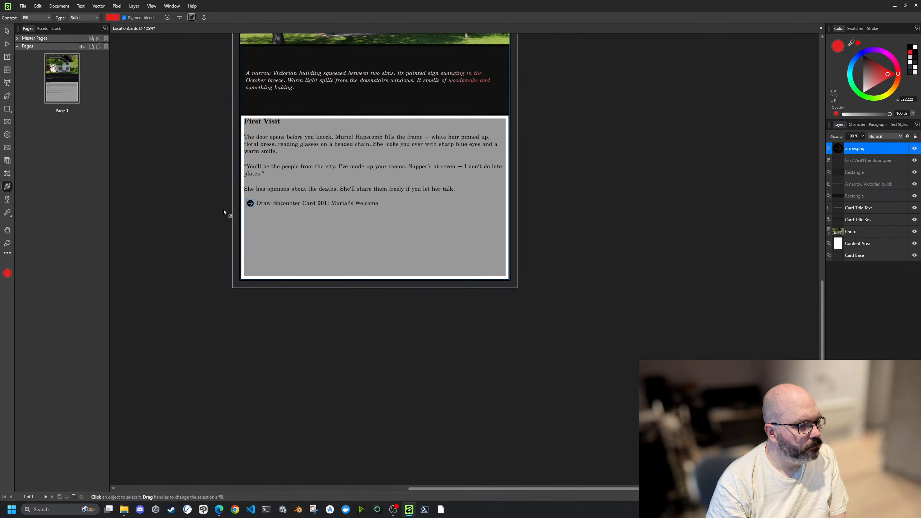
{"action": "left_click_drag", "start_coordinate": [250, 203], "coordinate": [284, 207]}
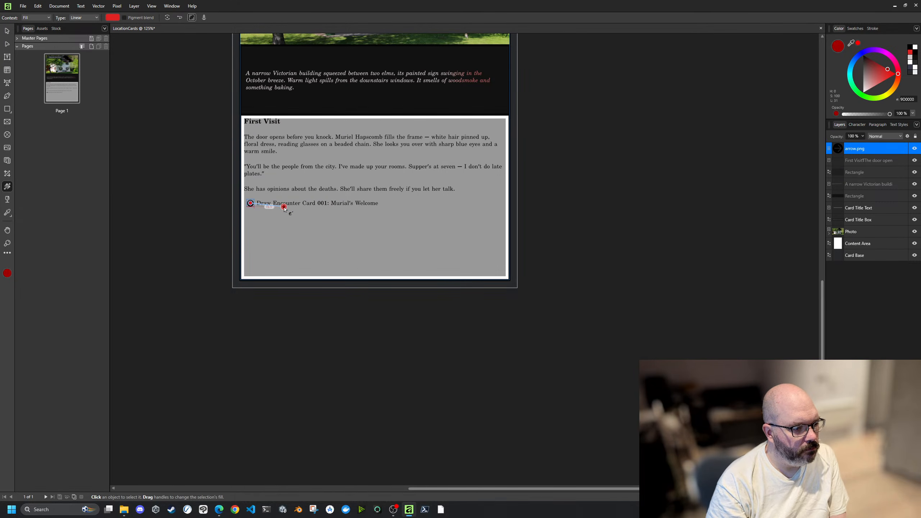
{"action": "left_click", "coordinate": [260, 228]}
{"action": "scroll", "coordinate": [228, 220], "scroll_direction": "up", "scroll_amount": 2}
{"action": "scroll", "coordinate": [227, 220], "scroll_direction": "down", "scroll_amount": 1}
{"action": "scroll", "coordinate": [227, 220], "scroll_direction": "up", "scroll_amount": 2}
{"action": "scroll", "coordinate": [228, 221], "scroll_direction": "down", "scroll_amount": 2}
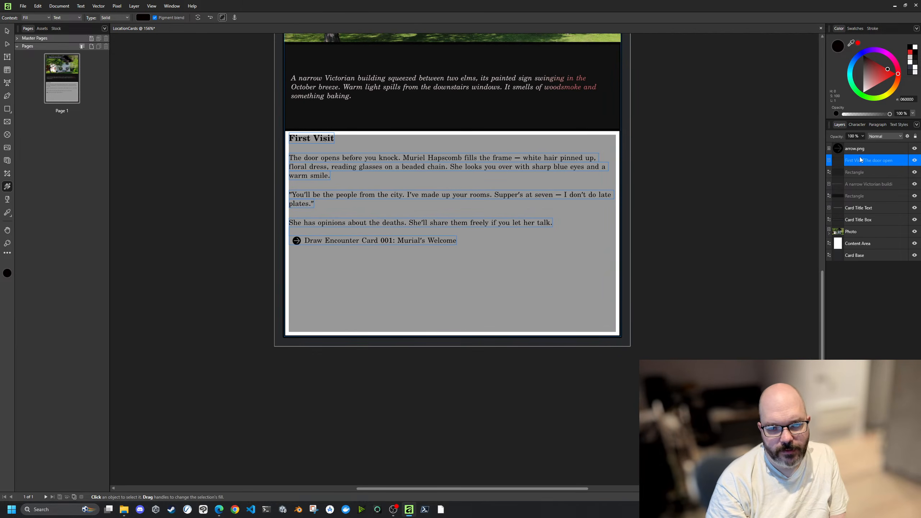
{"action": "left_click", "coordinate": [862, 150]}
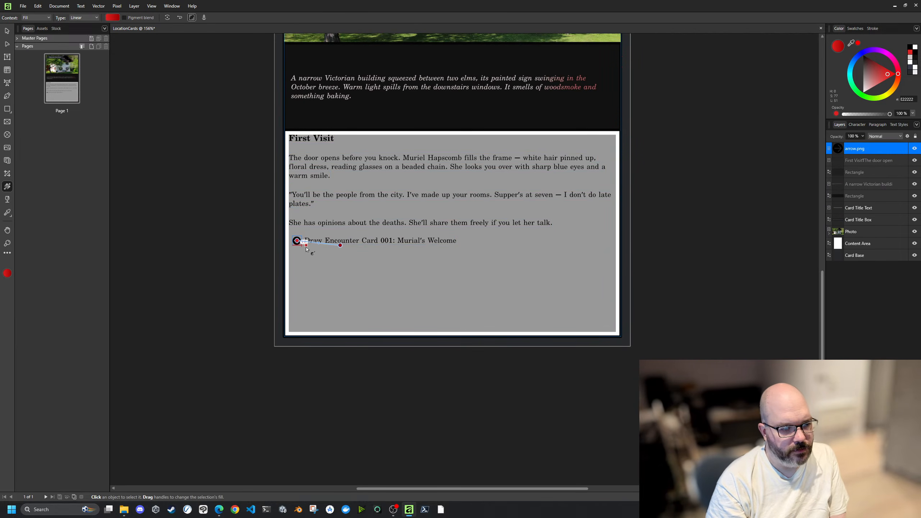
Step: Try a black-to-dark-red linear gradient across the First Visit text block and undo it
{"action": "left_click", "coordinate": [309, 269]}
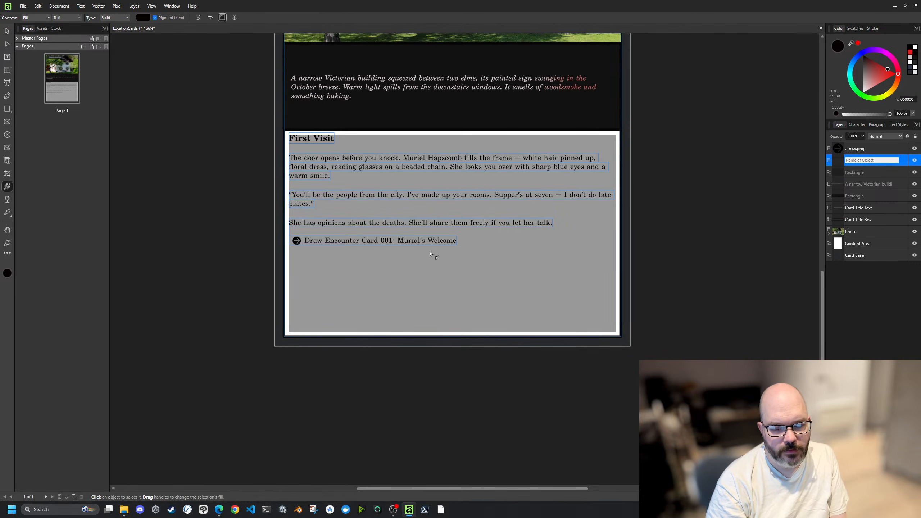
{"action": "left_click_drag", "start_coordinate": [357, 220], "coordinate": [511, 216]}
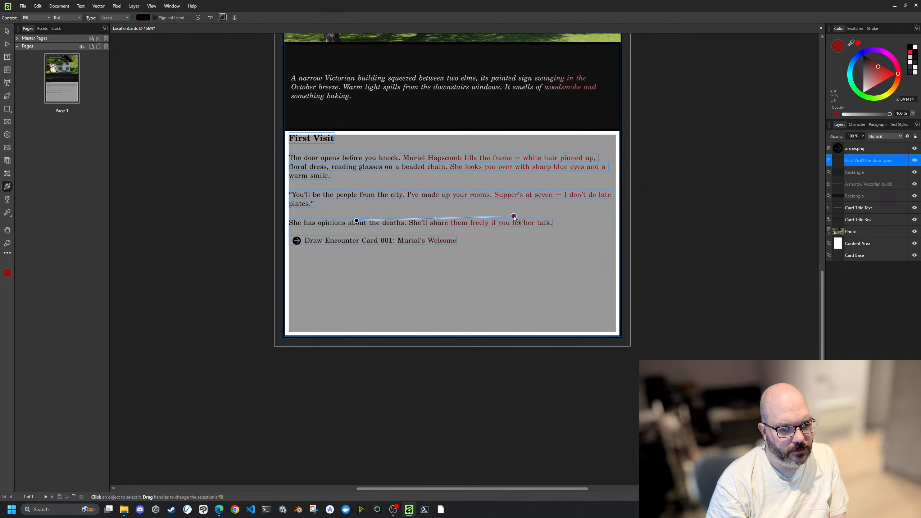
{"action": "left_click", "coordinate": [580, 344]}
{"action": "key", "text": "ctrl+z"}
{"action": "key", "text": "ctrl+z"}
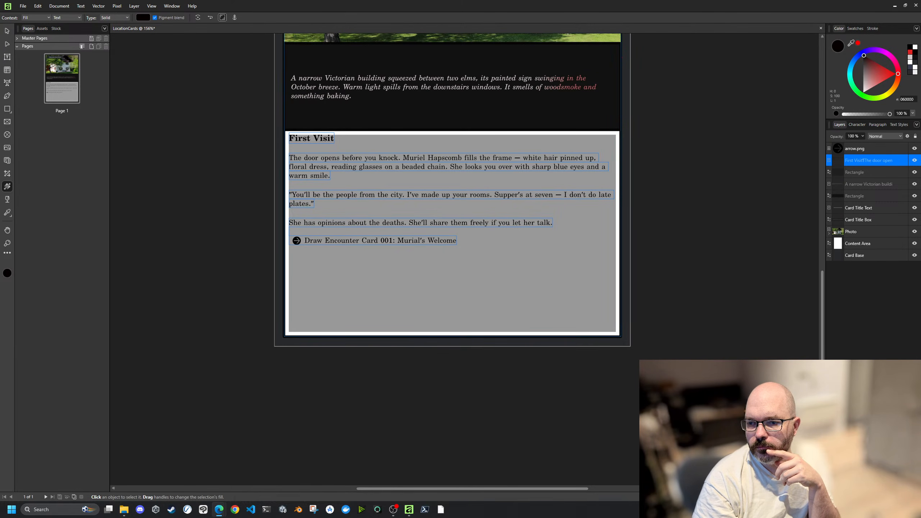
Step: Undo the remaining gradient fill changes back to the solid-coloured italic description text
{"action": "left_click", "coordinate": [798, 45]}
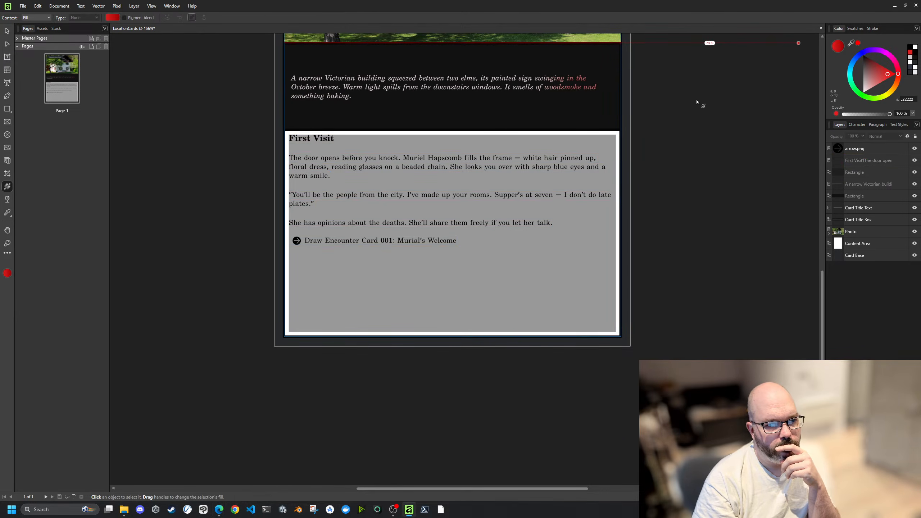
{"action": "key", "text": "ctrl+z"}
{"action": "key", "text": "ctrl+z"}
{"action": "key", "text": "ctrl+z"}
{"action": "key", "text": "ctrl+z"}
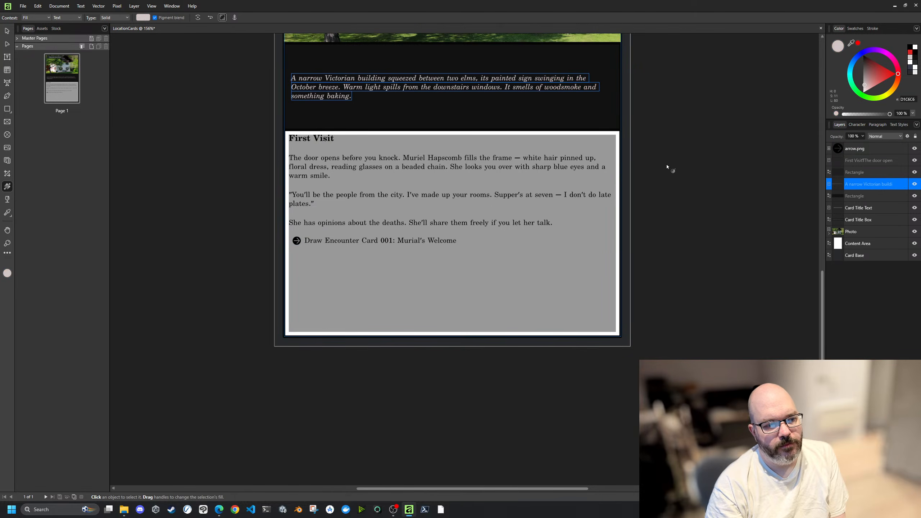
Step: Turn off pigment blending for the arrow.png icon's fill
{"action": "left_click", "coordinate": [216, 212]}
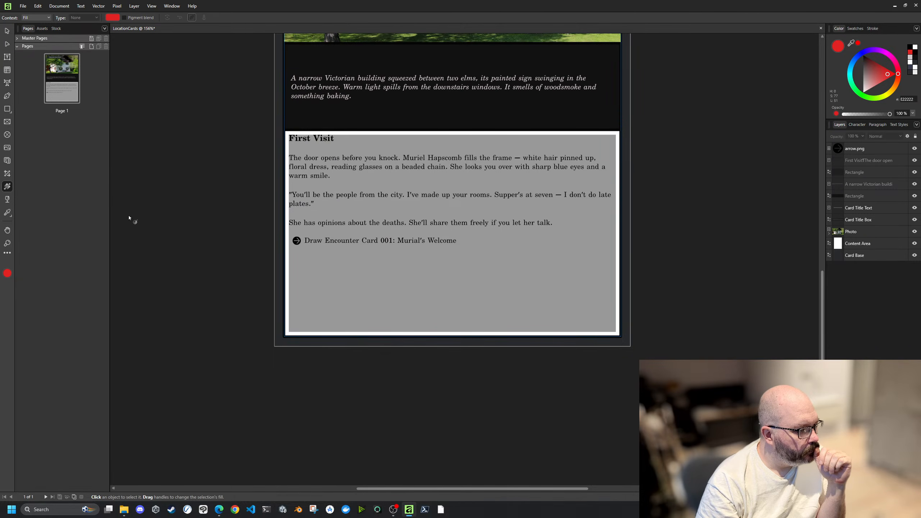
{"action": "scroll", "coordinate": [278, 254], "scroll_direction": "up", "scroll_amount": 10}
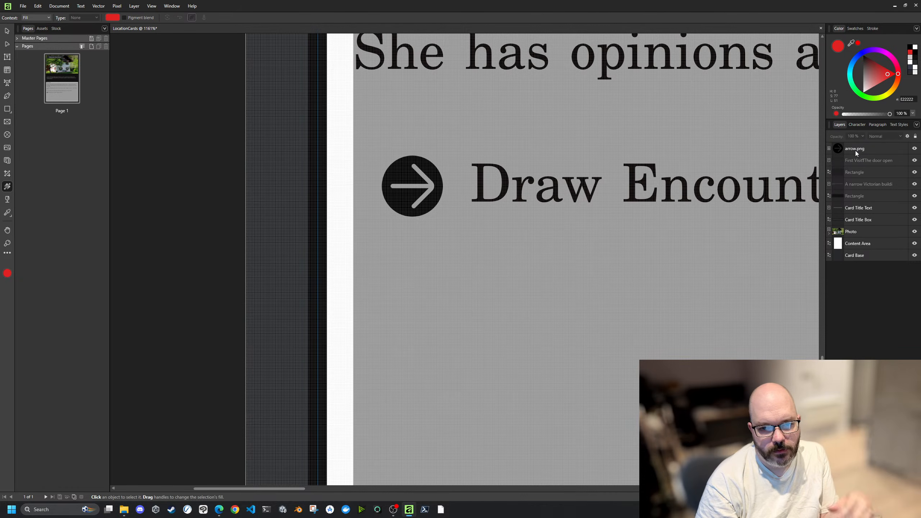
{"action": "left_click", "coordinate": [385, 175]}
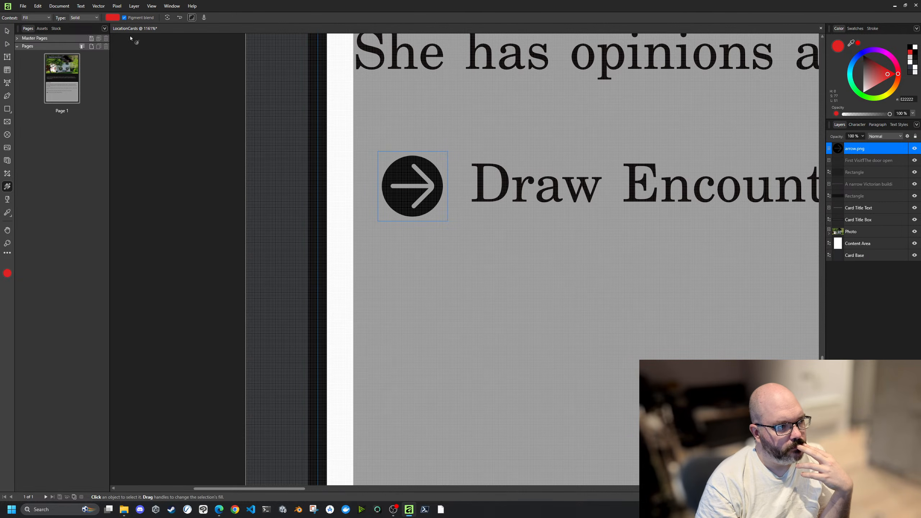
{"action": "left_click", "coordinate": [124, 18]}
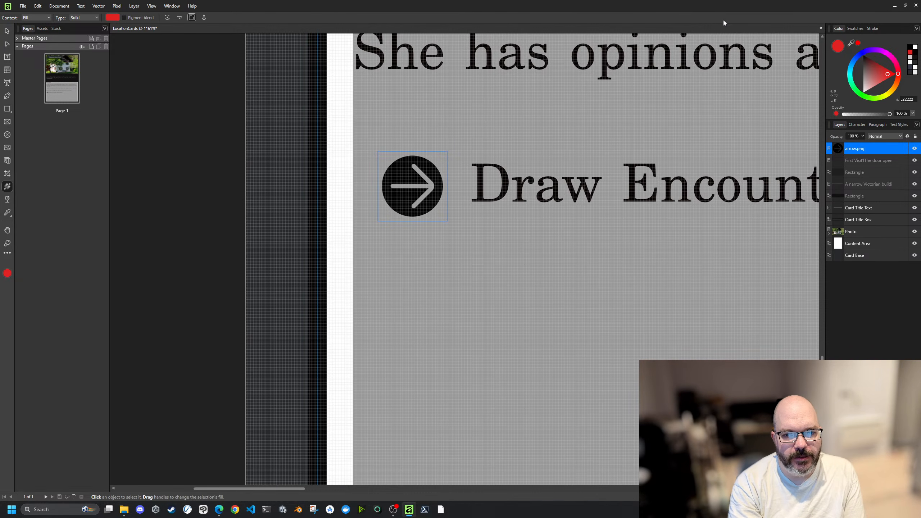
{"action": "left_click", "coordinate": [917, 29]}
{"action": "left_click", "coordinate": [917, 28]}
{"action": "left_click", "coordinate": [917, 28]}
{"action": "left_click", "coordinate": [917, 28]}
{"action": "left_click", "coordinate": [917, 29]}
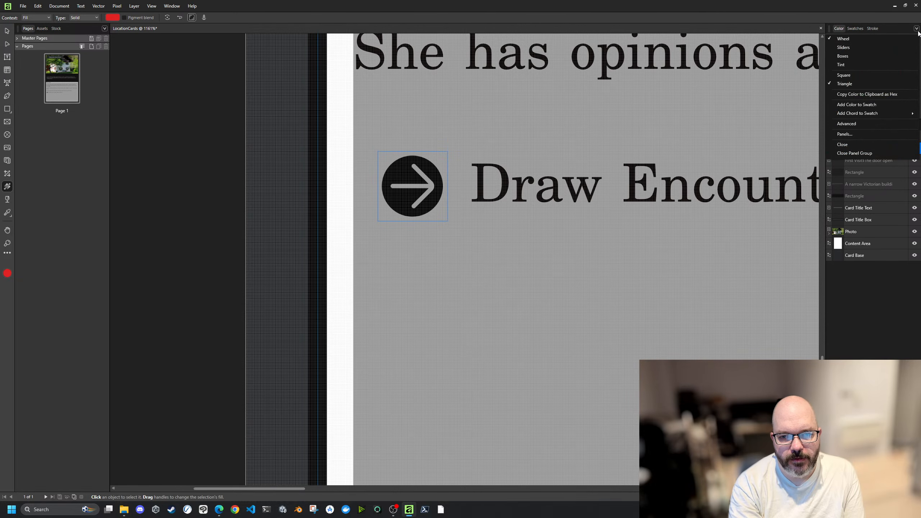
{"action": "left_click", "coordinate": [917, 29]}
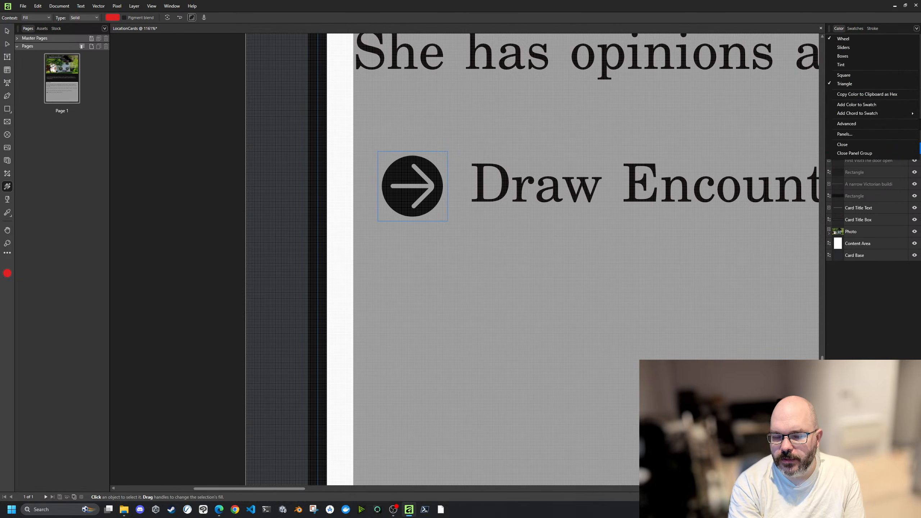
{"action": "key", "text": "alt+Tab"}
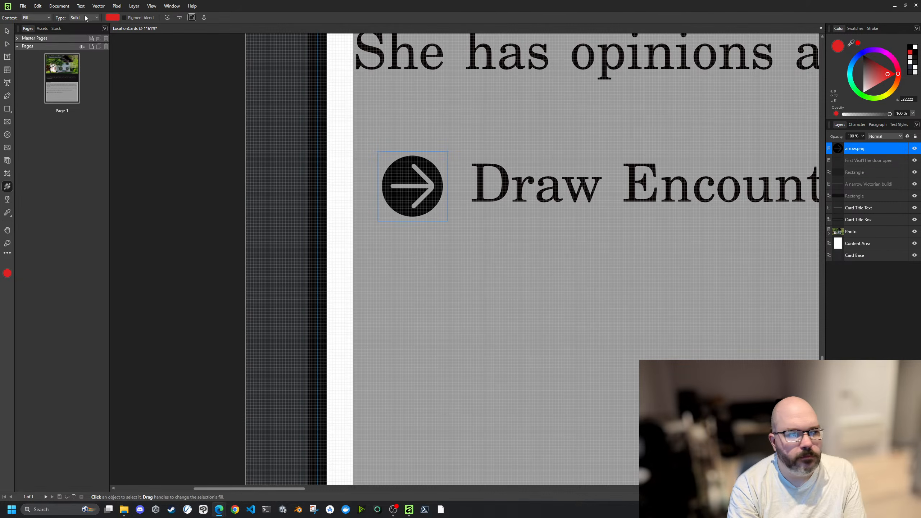
{"action": "left_click", "coordinate": [172, 6]}
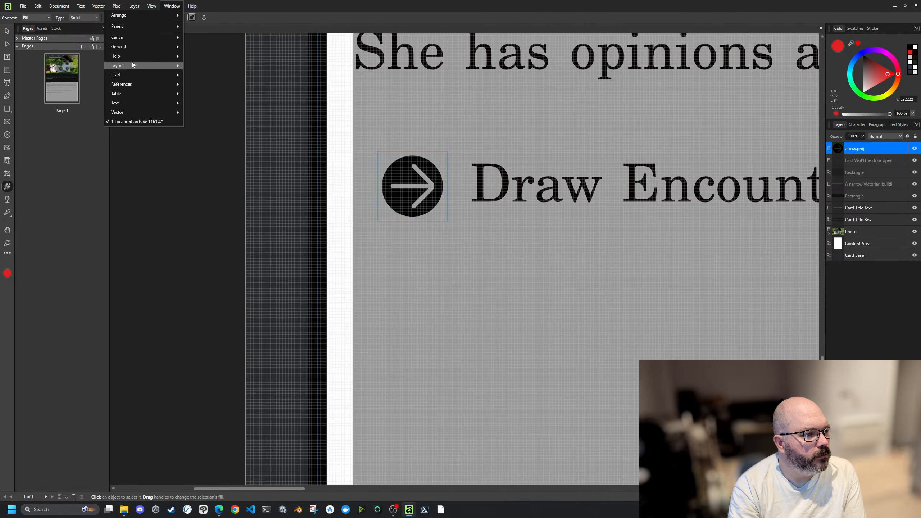
{"action": "mouse_move", "coordinate": [132, 47]}
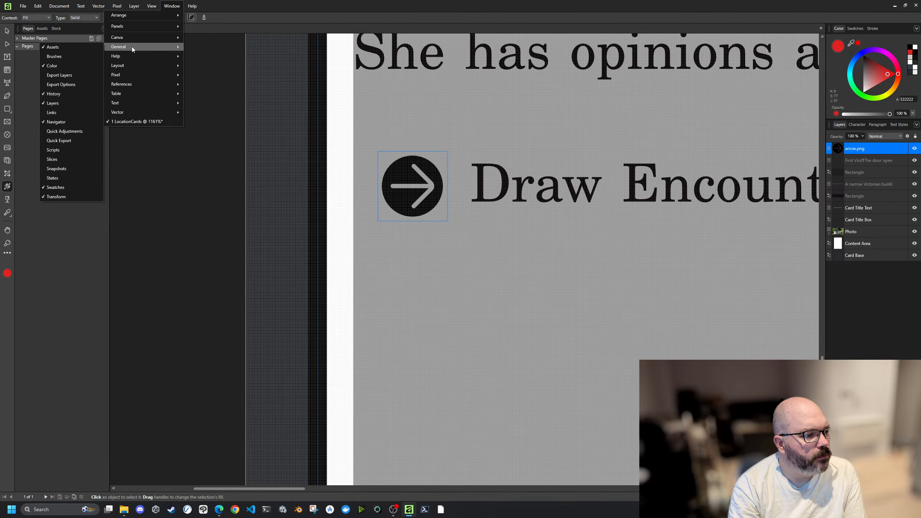
{"action": "mouse_move", "coordinate": [141, 66]}
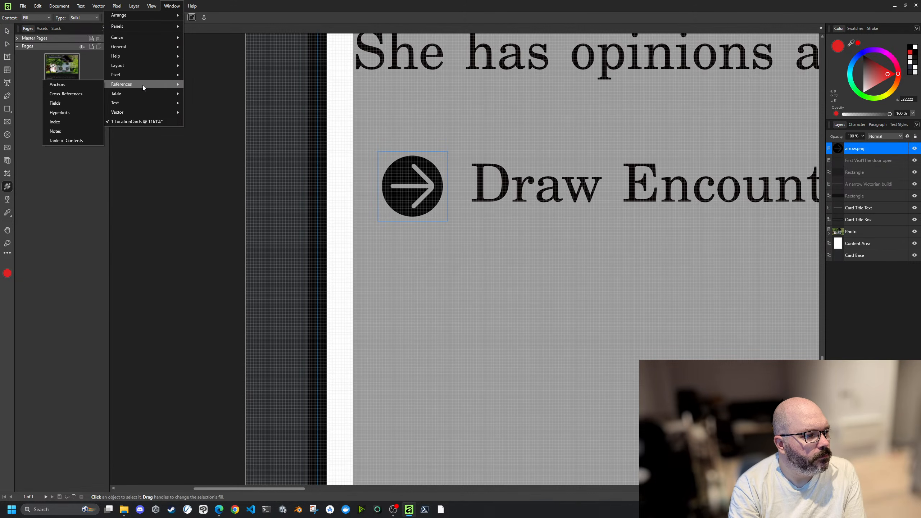
{"action": "key", "text": "Escape"}
{"action": "key", "text": "Escape"}
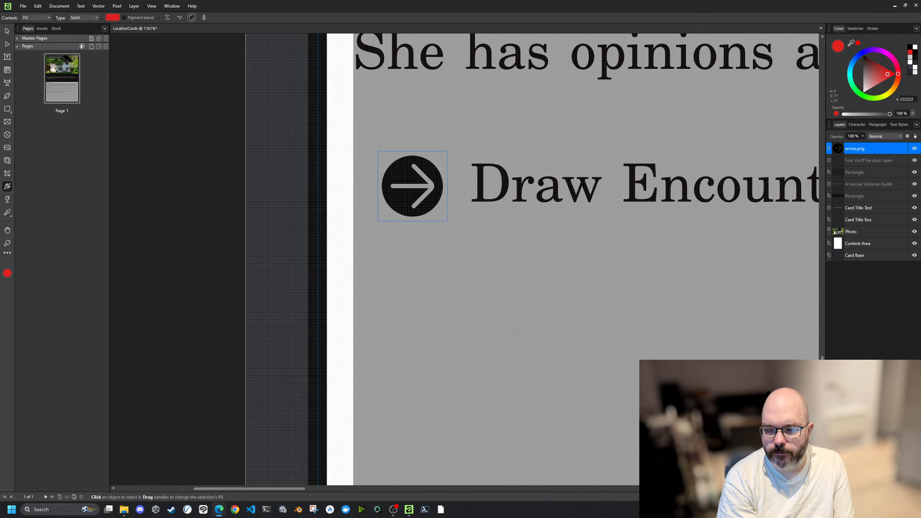
Step: Check the Links panel for the arrow.png image's link options, and close the panel
{"action": "left_click", "coordinate": [99, 6]}
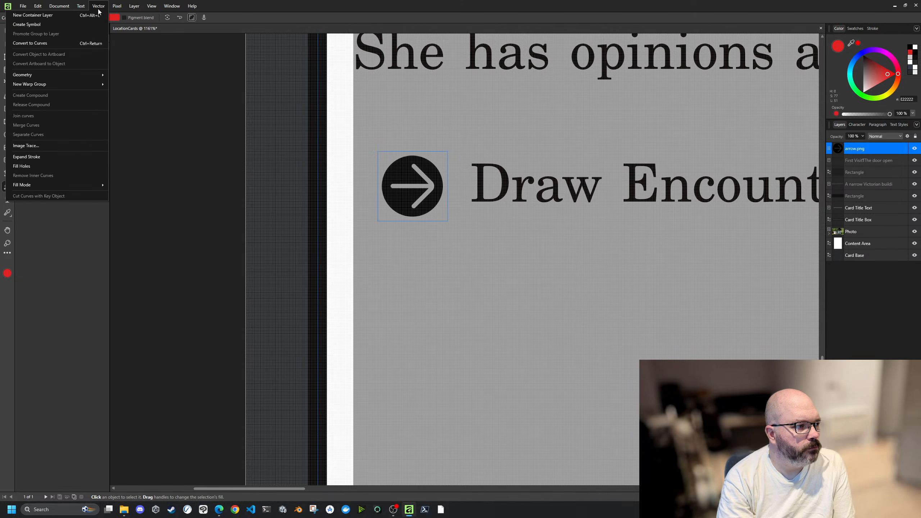
{"action": "mouse_move", "coordinate": [135, 8]}
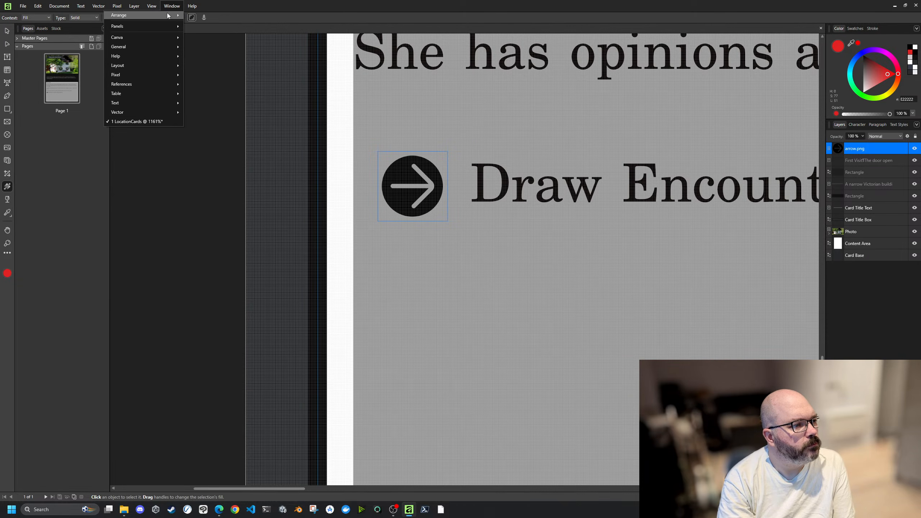
{"action": "mouse_move", "coordinate": [163, 24]}
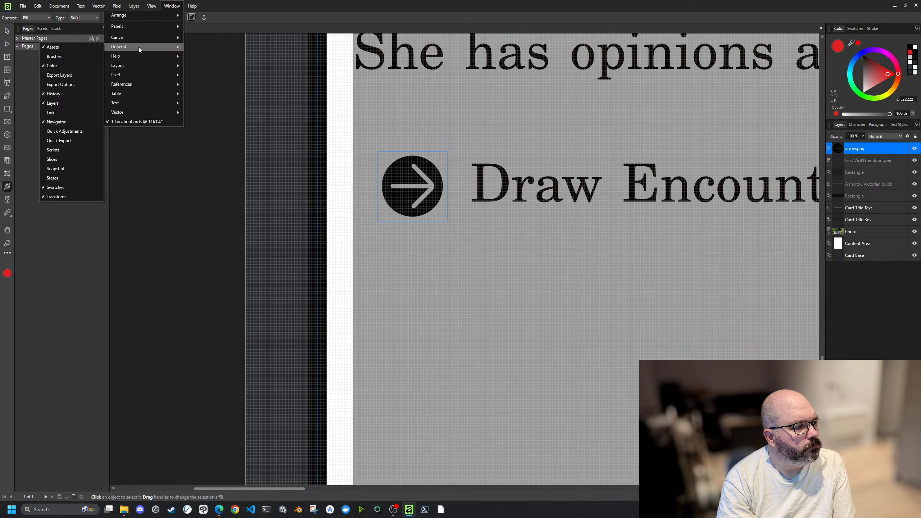
{"action": "left_click", "coordinate": [81, 112]}
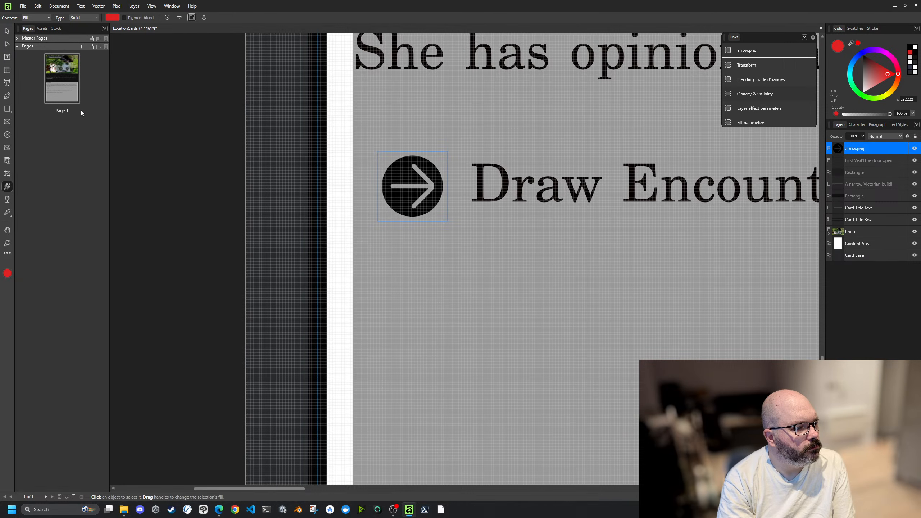
{"action": "left_click", "coordinate": [813, 37]}
{"action": "left_click", "coordinate": [128, 7]}
{"action": "left_click", "coordinate": [172, 6]}
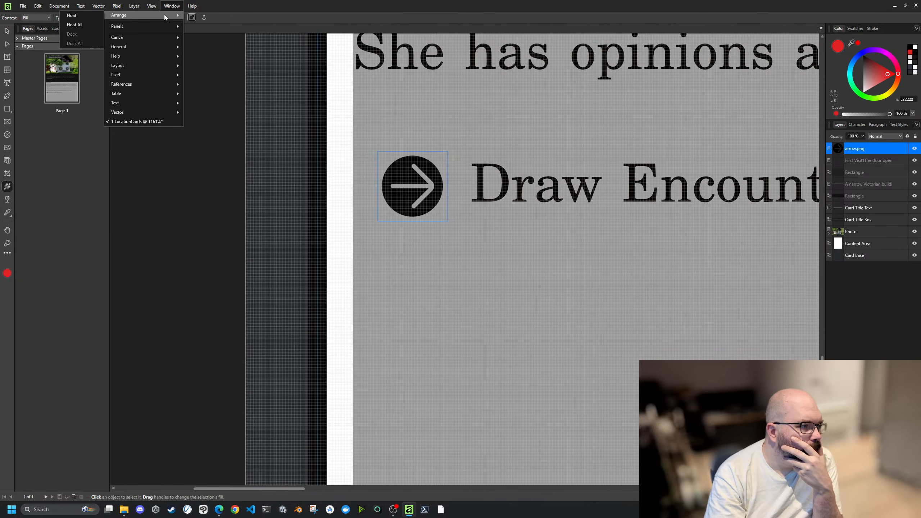
{"action": "mouse_move", "coordinate": [150, 103]}
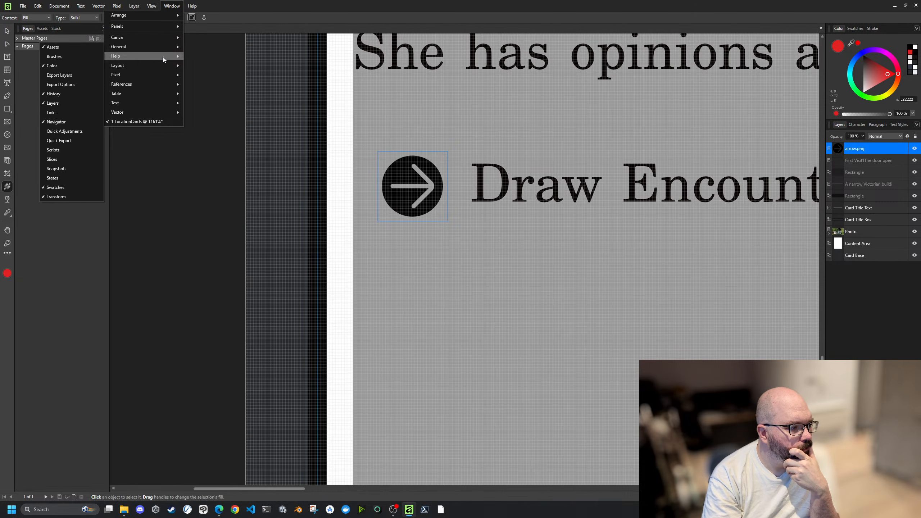
{"action": "key", "text": "alt+Tab"}
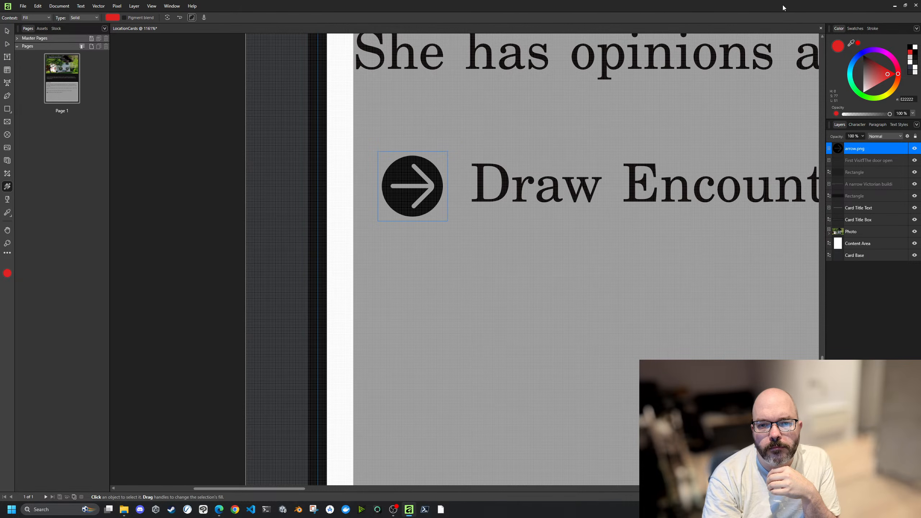
{"action": "right_click", "coordinate": [770, 27]}
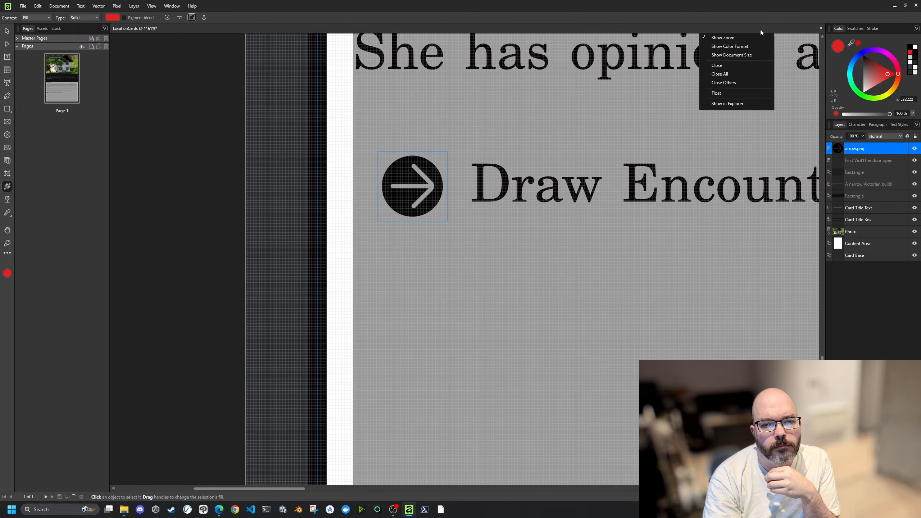
{"action": "left_click", "coordinate": [769, 23]}
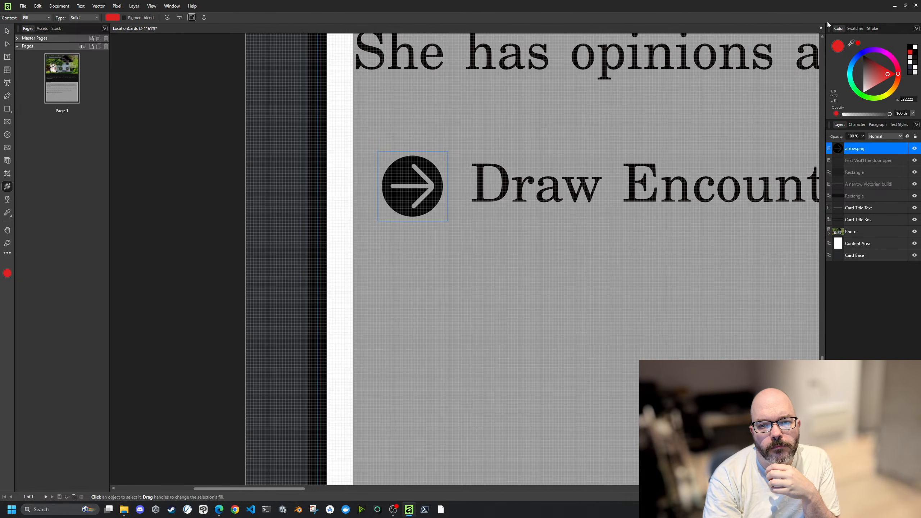
{"action": "right_click", "coordinate": [797, 28]}
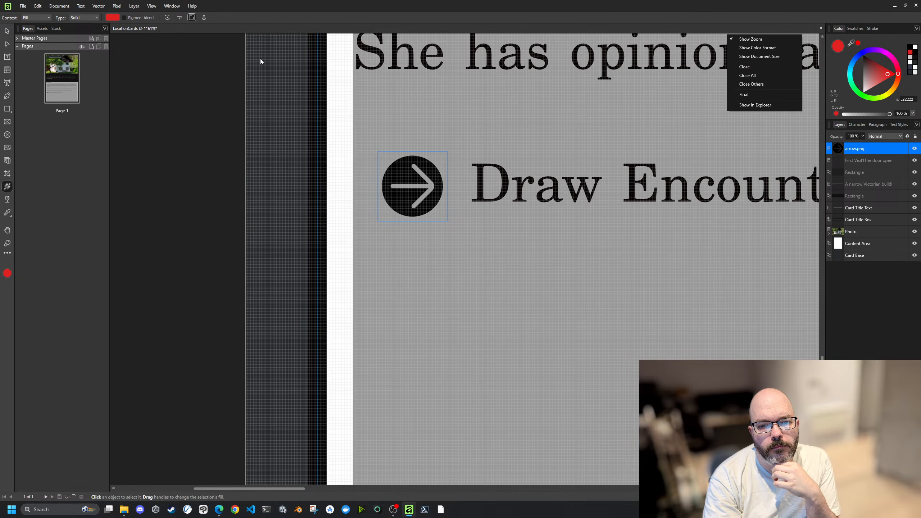
{"action": "right_click", "coordinate": [166, 36]}
{"action": "left_click", "coordinate": [216, 17]}
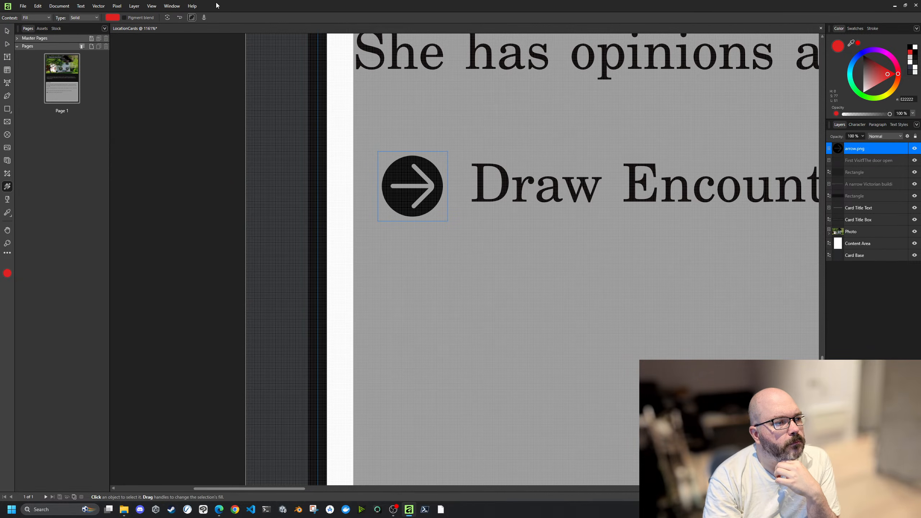
{"action": "right_click", "coordinate": [218, 29]}
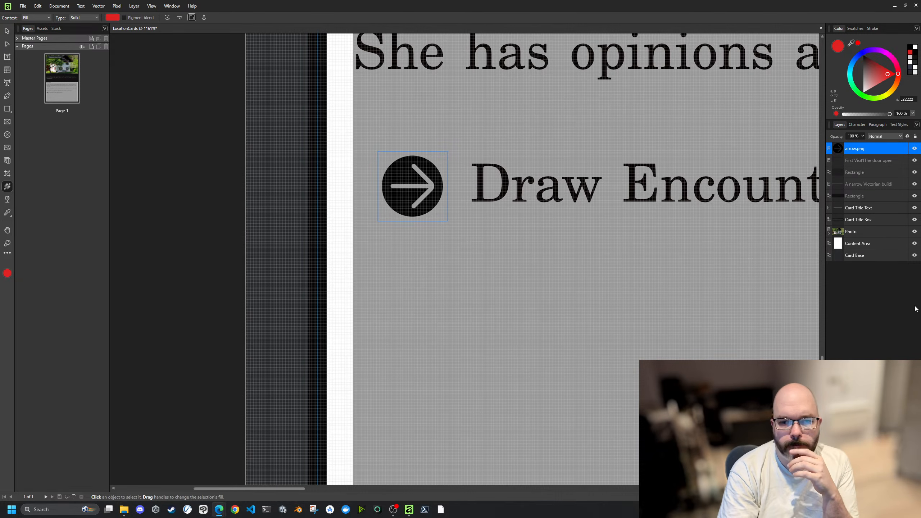
{"action": "left_click", "coordinate": [916, 29]}
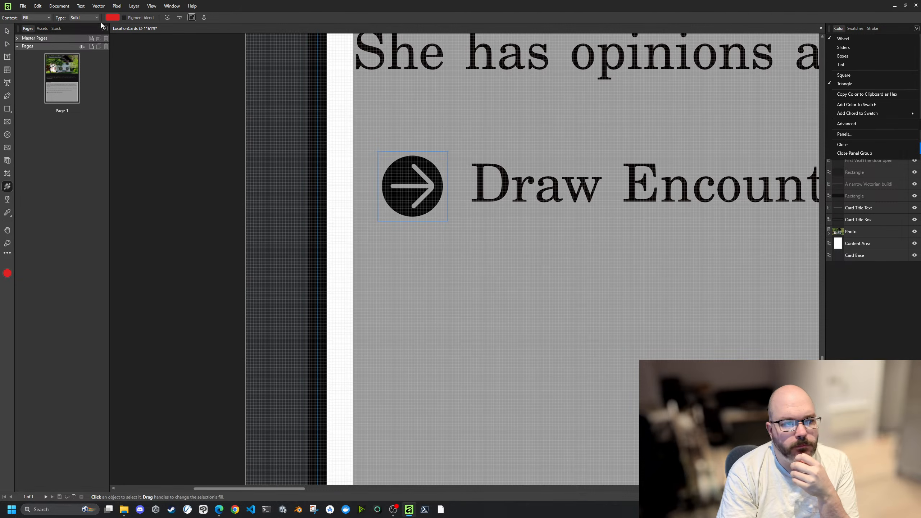
Step: Show the top toolbar and sample the dark pasteboard beside the card with the Color Picker tool
{"action": "left_click", "coordinate": [151, 6]}
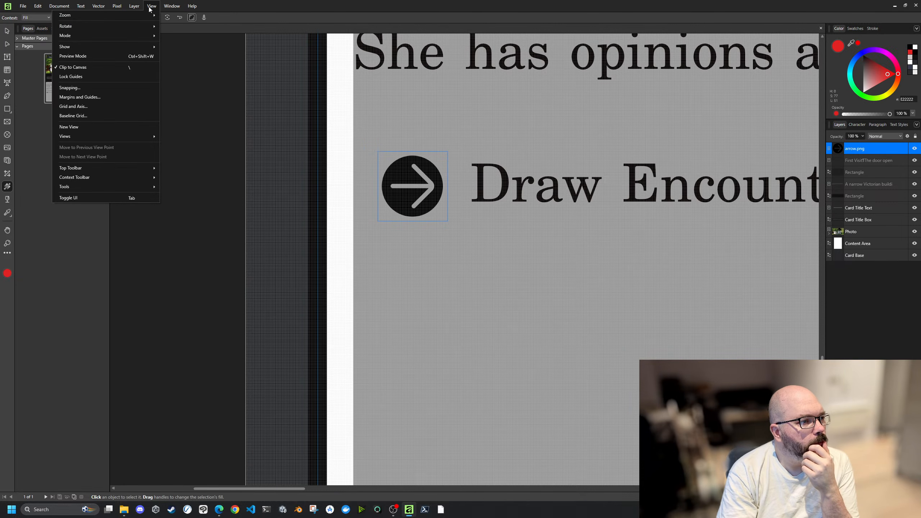
{"action": "mouse_move", "coordinate": [128, 173]}
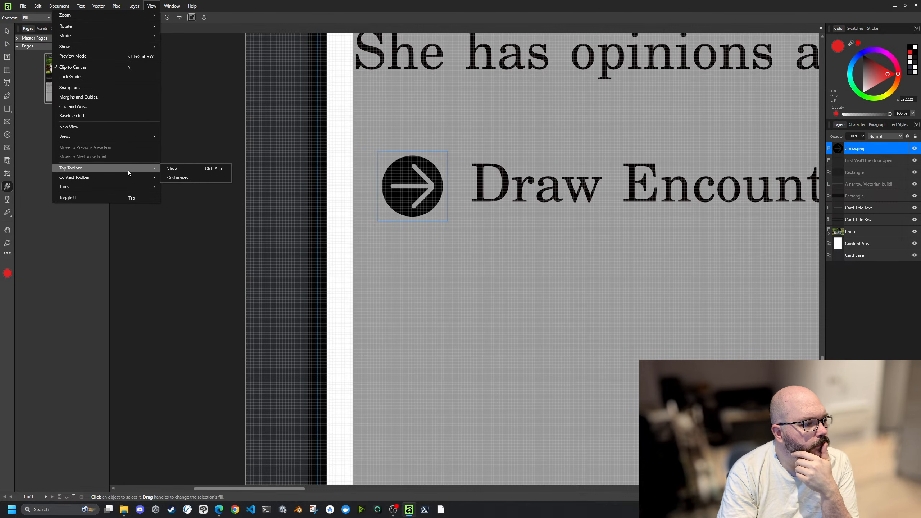
{"action": "left_click", "coordinate": [170, 168]}
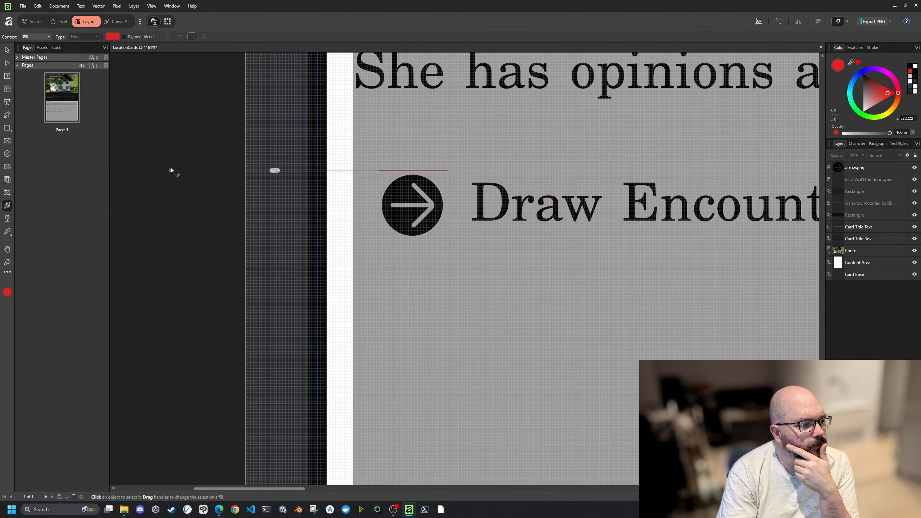
{"action": "right_click", "coordinate": [210, 160]}
{"action": "left_click", "coordinate": [210, 127]}
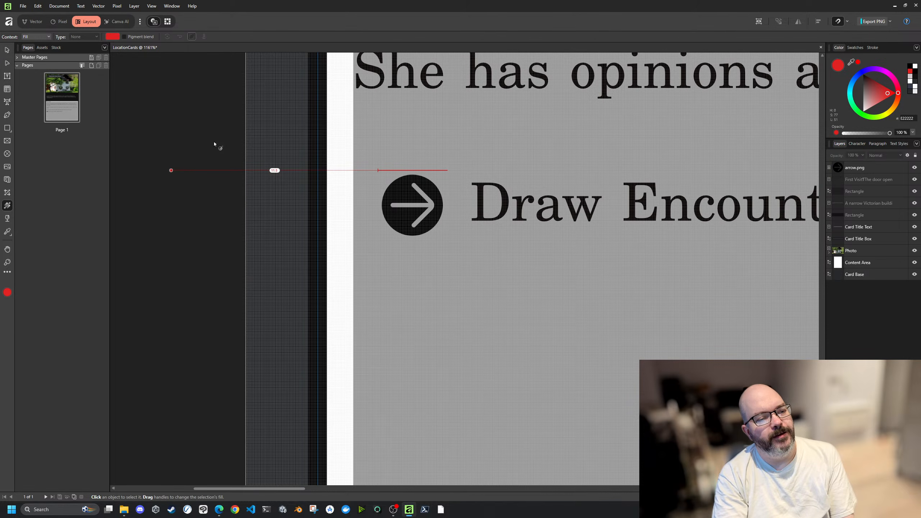
{"action": "left_click", "coordinate": [8, 231]}
{"action": "left_click_drag", "start_coordinate": [254, 189], "coordinate": [230, 178]}
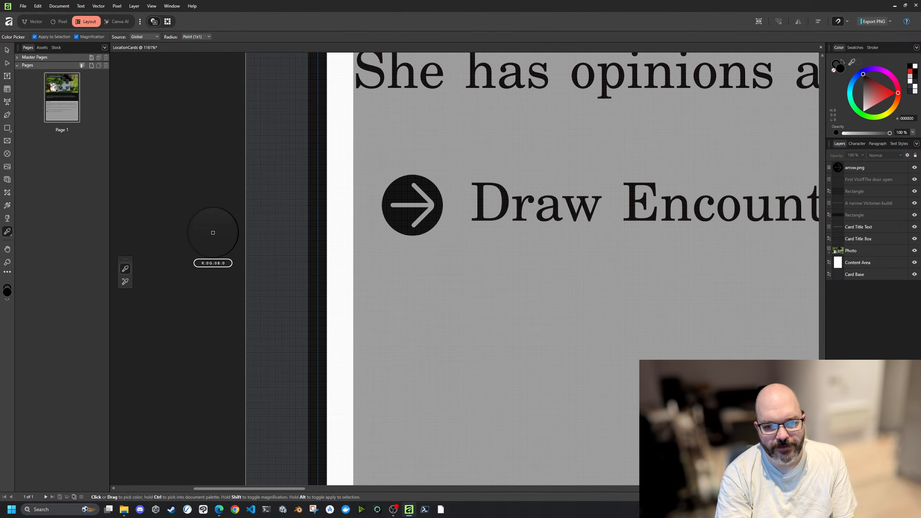
Step: Switch to the Pixel workspace for editing the arrow icon beside the Draw Encounter Card line
{"action": "left_click", "coordinate": [57, 23]}
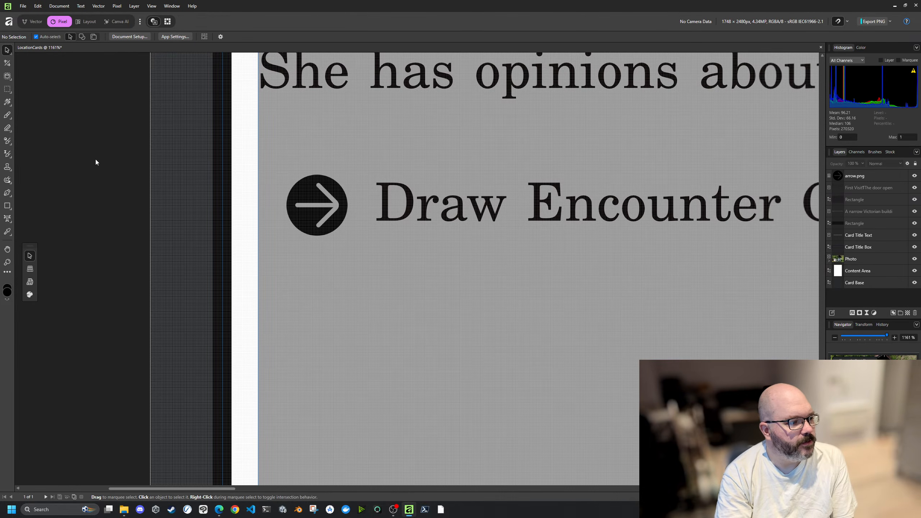
{"action": "scroll", "coordinate": [117, 116], "scroll_direction": "down", "scroll_amount": 3}
{"action": "scroll", "coordinate": [151, 125], "scroll_direction": "up", "scroll_amount": 2}
{"action": "scroll", "coordinate": [328, 126], "scroll_direction": "down", "scroll_amount": 8}
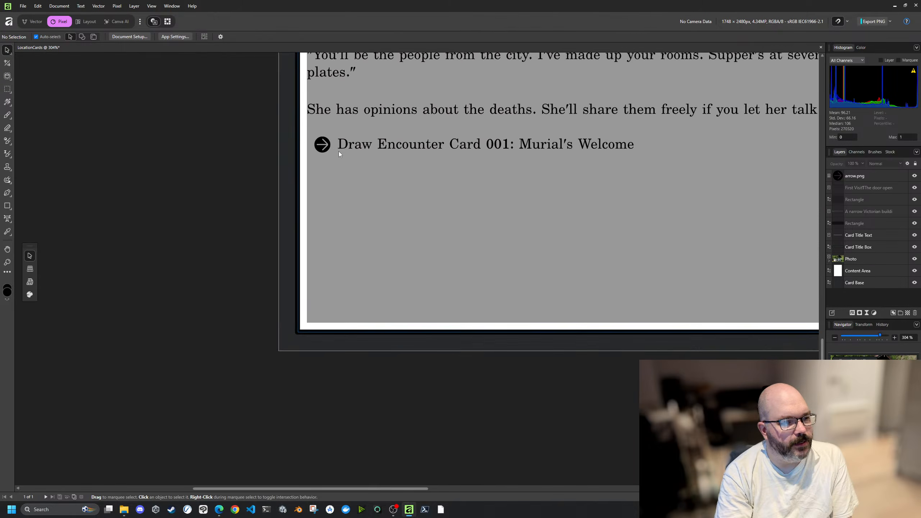
{"action": "scroll", "coordinate": [331, 157], "scroll_direction": "up", "scroll_amount": 12}
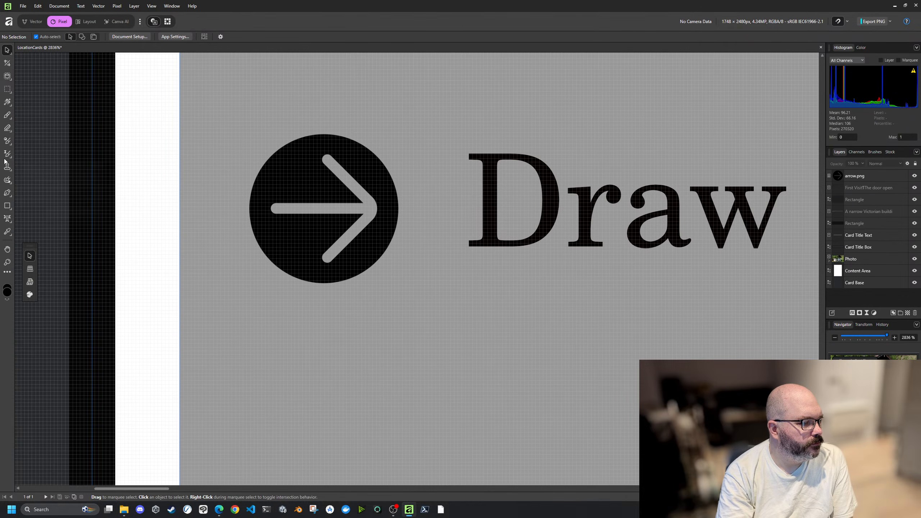
Step: Try to recolour the arrow.png icon with a red linear gradient drawn inside its circle using the Fill Tool
{"action": "left_click", "coordinate": [8, 103]}
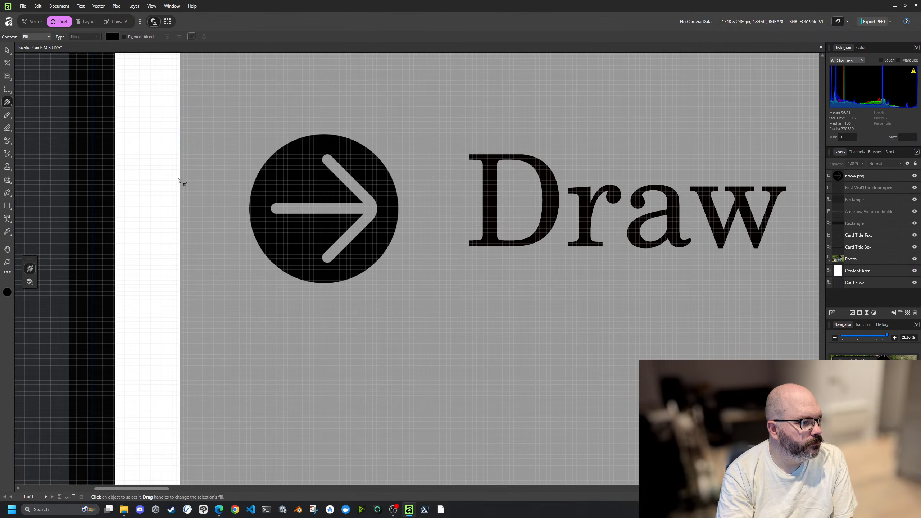
{"action": "left_click", "coordinate": [283, 177]}
{"action": "left_click_drag", "start_coordinate": [287, 177], "coordinate": [337, 185]}
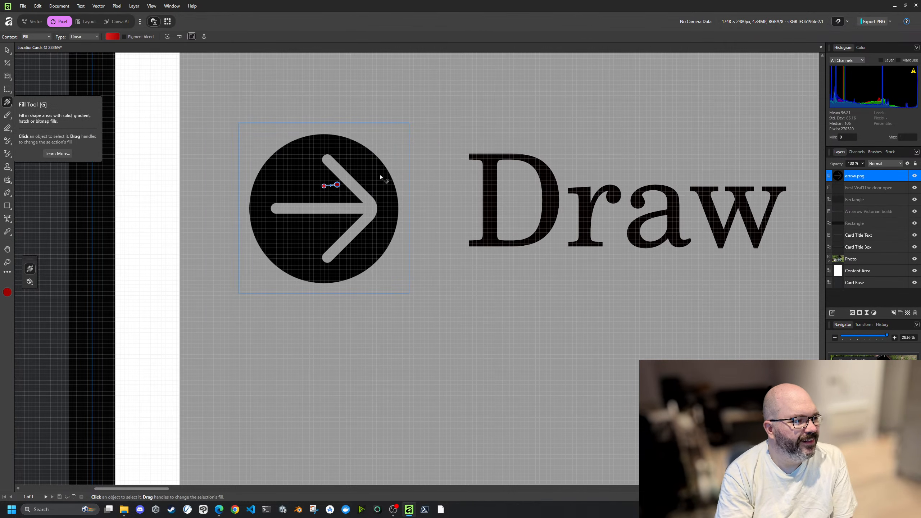
Step: Lock the arrow.png layer and toggle its visibility off and on
{"action": "double_click", "coordinate": [862, 177]}
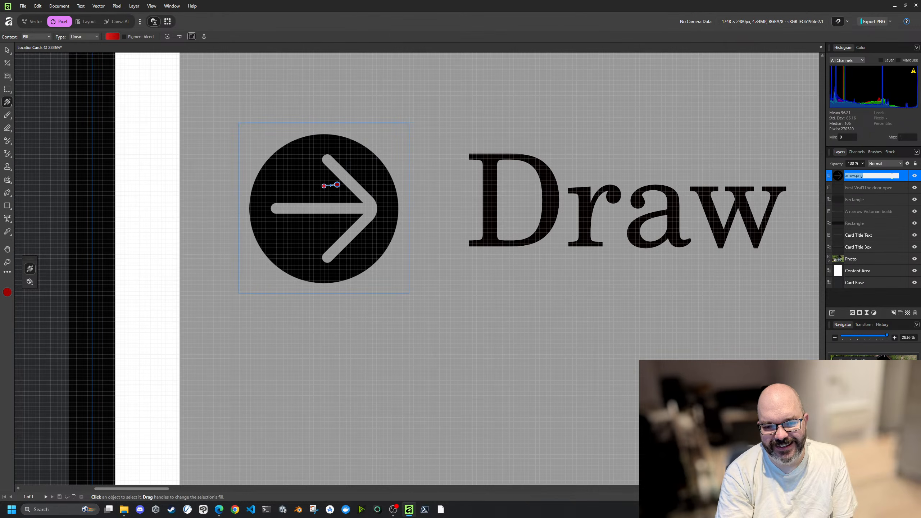
{"action": "key", "text": "Return"}
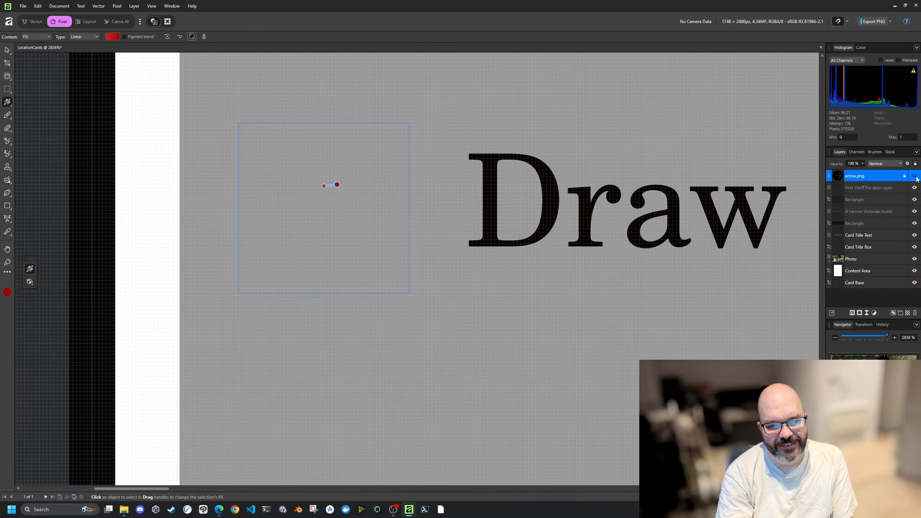
{"action": "left_click_drag", "start_coordinate": [316, 187], "coordinate": [301, 246]}
{"action": "left_click", "coordinate": [211, 192]}
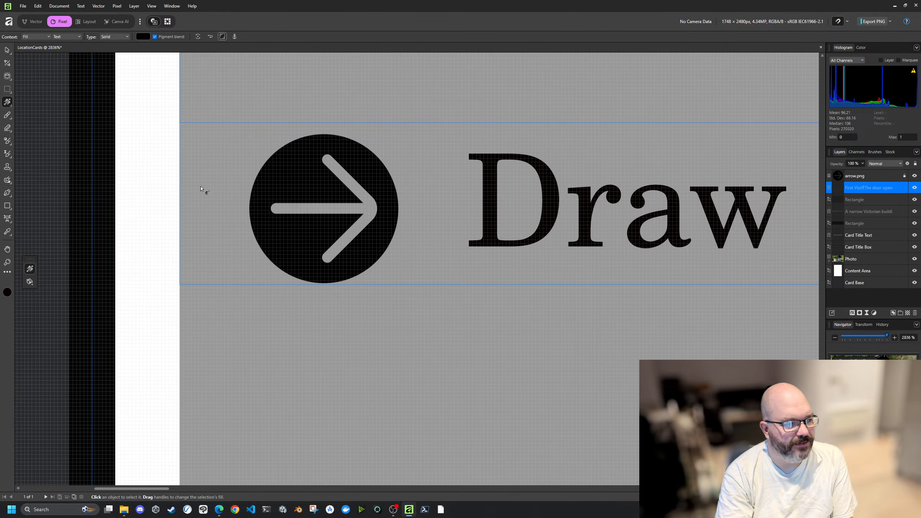
Step: Try painting across the arrow icon with the Paint Brush Tool, and undo the stroke
{"action": "left_click", "coordinate": [7, 116]}
{"action": "mouse_move", "coordinate": [234, 161]}
{"action": "left_mouse_down"}
{"action": "mouse_move", "coordinate": [338, 177]}
{"action": "mouse_move", "coordinate": [381, 222]}
{"action": "mouse_move", "coordinate": [426, 219]}
{"action": "left_mouse_up"}
{"action": "key", "text": "ctrl+z"}
{"action": "key", "text": "ctrl+z"}
{"action": "scroll", "coordinate": [386, 207], "scroll_direction": "down", "scroll_amount": 2}
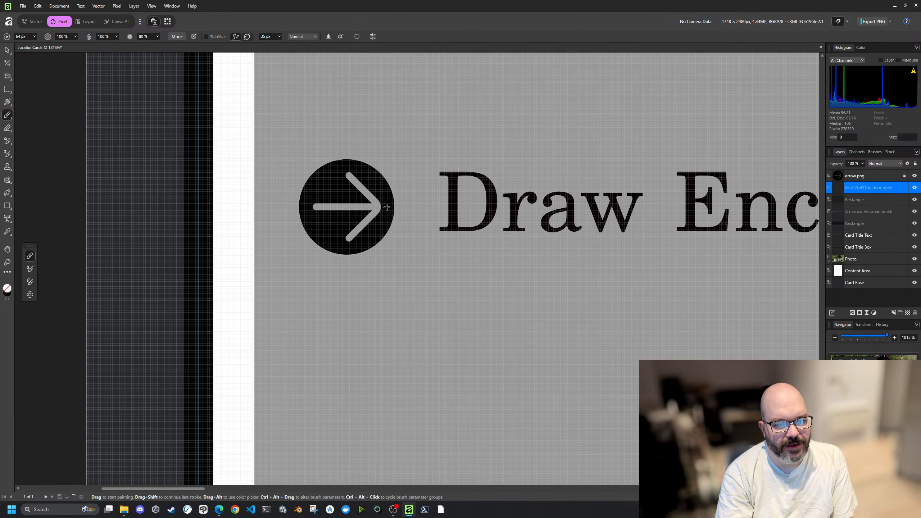
Step: Try Rasterize & Trim on the arrow.png layer, check the icon's edges up close, and undo the conversion
{"action": "scroll", "coordinate": [386, 206], "scroll_direction": "down", "scroll_amount": 10}
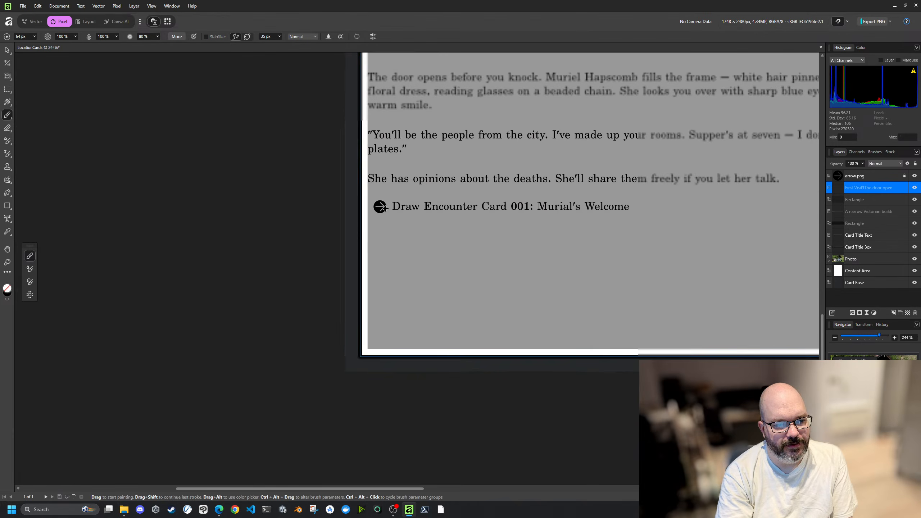
{"action": "scroll", "coordinate": [348, 211], "scroll_direction": "up", "scroll_amount": 5}
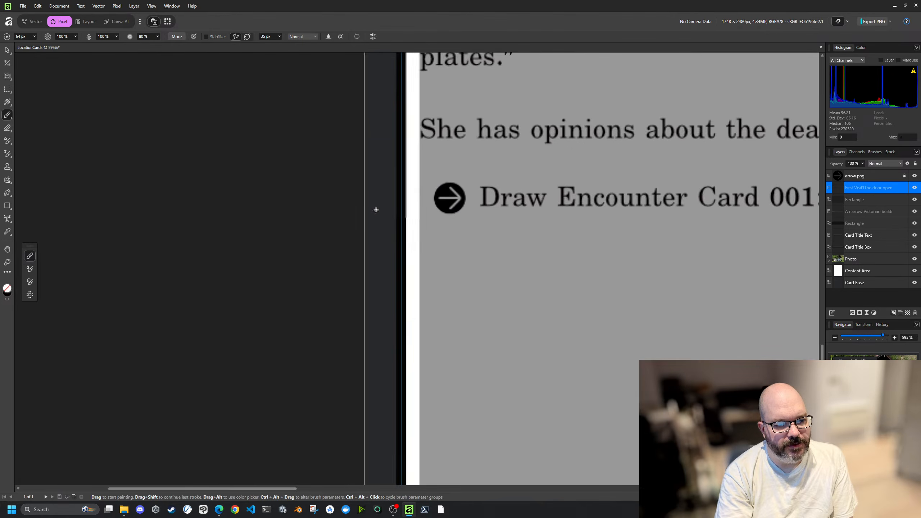
{"action": "left_click", "coordinate": [862, 178]}
{"action": "right_click", "coordinate": [862, 178]}
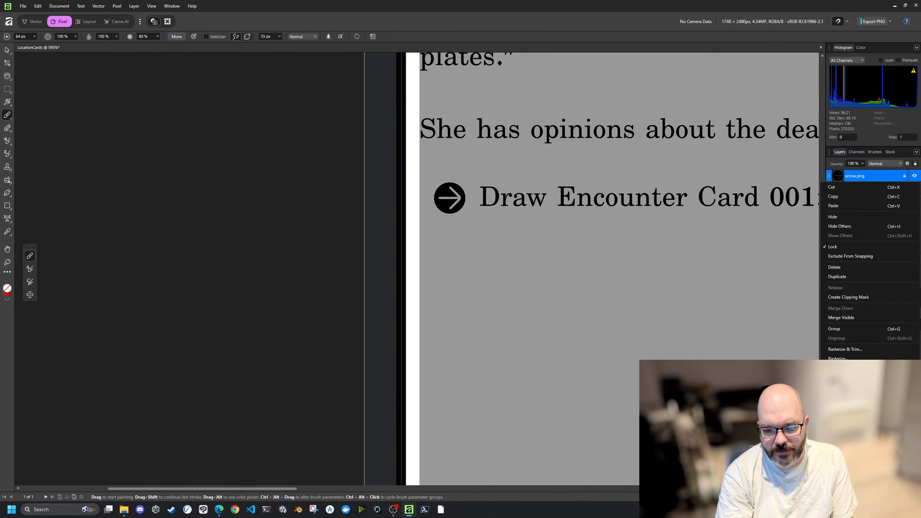
{"action": "left_click", "coordinate": [845, 349]}
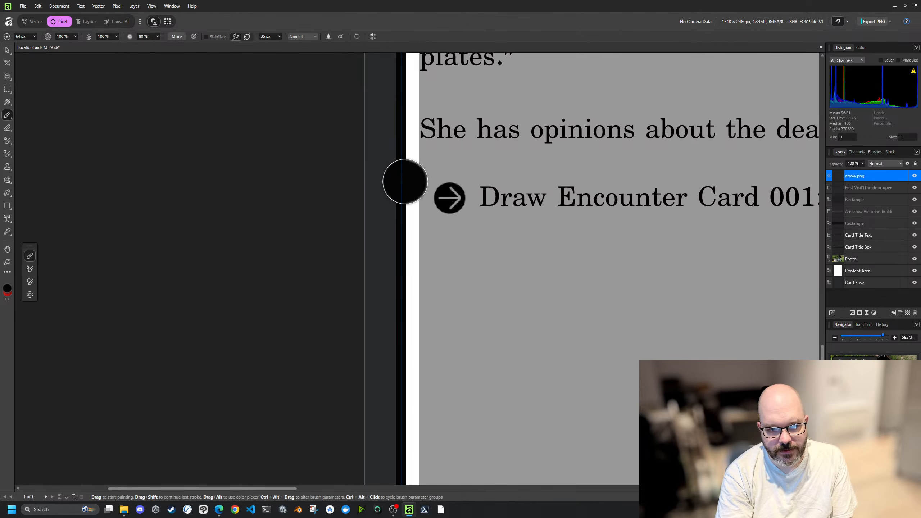
{"action": "scroll", "coordinate": [549, 202], "scroll_direction": "up", "scroll_amount": 1}
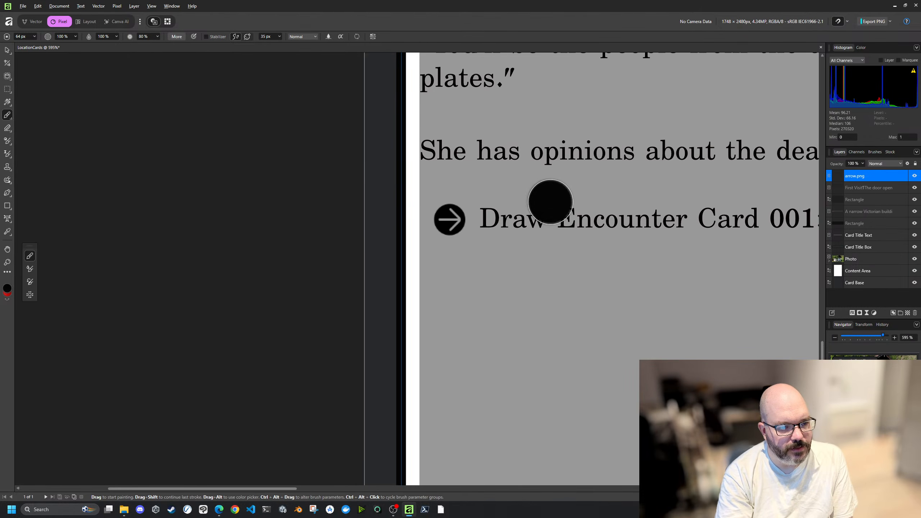
{"action": "scroll", "coordinate": [518, 222], "scroll_direction": "up", "scroll_amount": 5}
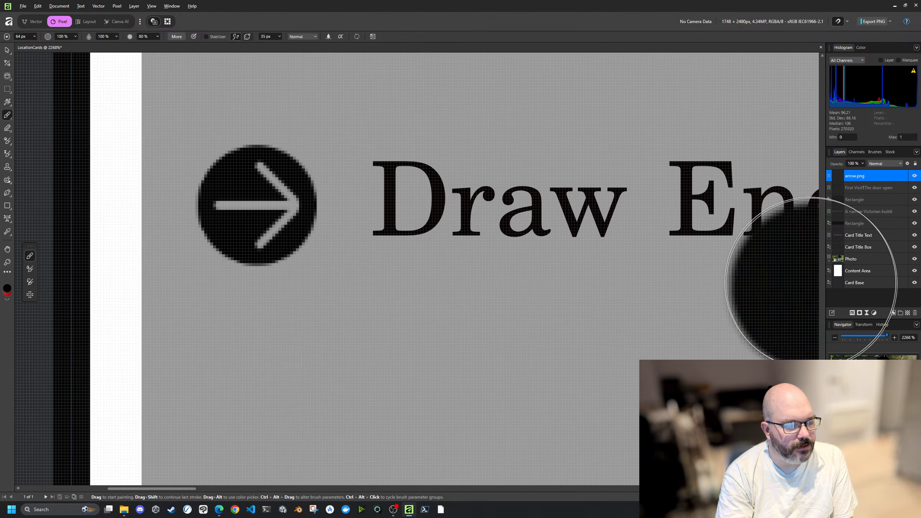
{"action": "scroll", "coordinate": [364, 220], "scroll_direction": "up", "scroll_amount": 3}
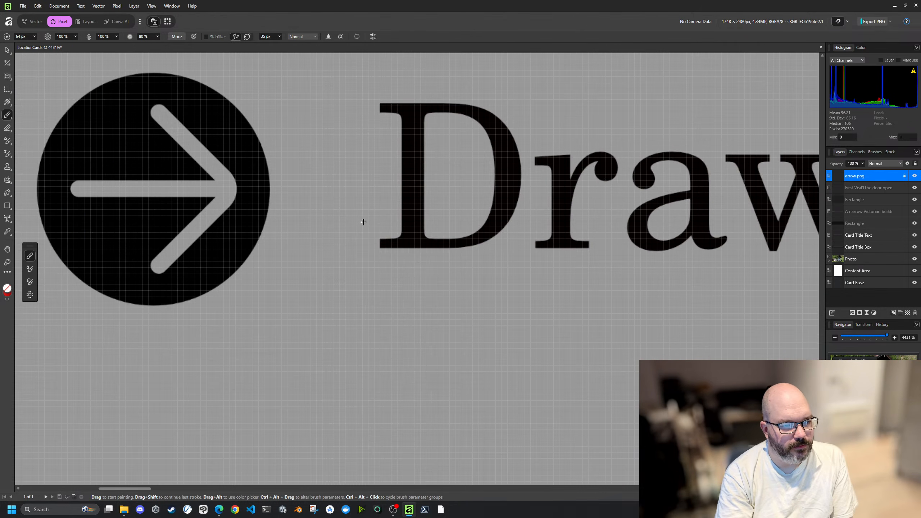
Step: Examine the arrow icon's outline up close and clear the layer selection
{"action": "scroll", "coordinate": [261, 217], "scroll_direction": "up", "scroll_amount": 3}
{"action": "scroll", "coordinate": [260, 213], "scroll_direction": "up", "scroll_amount": 2}
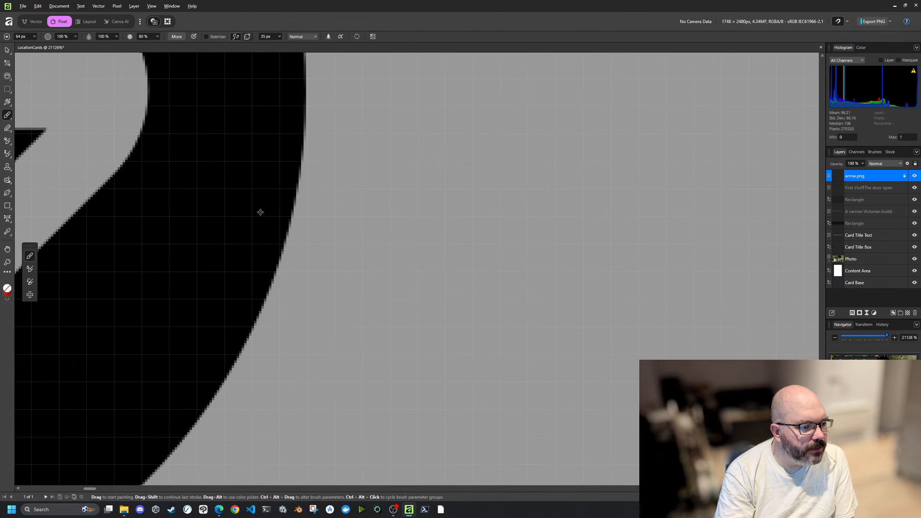
{"action": "scroll", "coordinate": [260, 213], "scroll_direction": "down", "scroll_amount": 3}
{"action": "scroll", "coordinate": [260, 212], "scroll_direction": "down", "scroll_amount": 4}
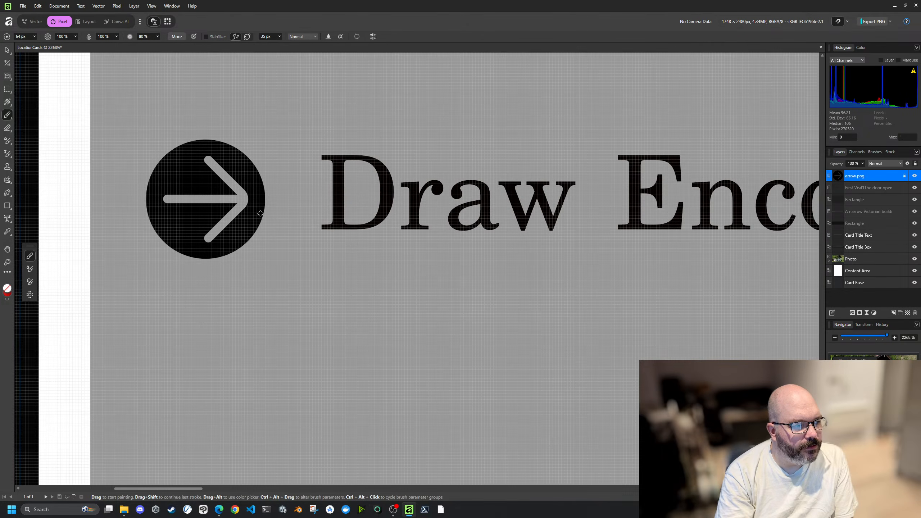
{"action": "scroll", "coordinate": [260, 214], "scroll_direction": "up", "scroll_amount": 2}
{"action": "left_click_drag", "start_coordinate": [260, 214], "coordinate": [440, 224]}
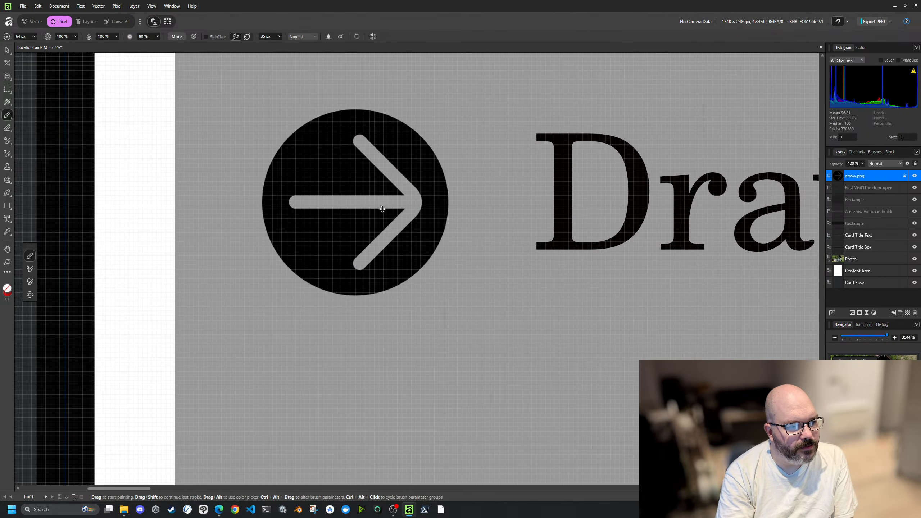
{"action": "scroll", "coordinate": [357, 202], "scroll_direction": "up", "scroll_amount": 3}
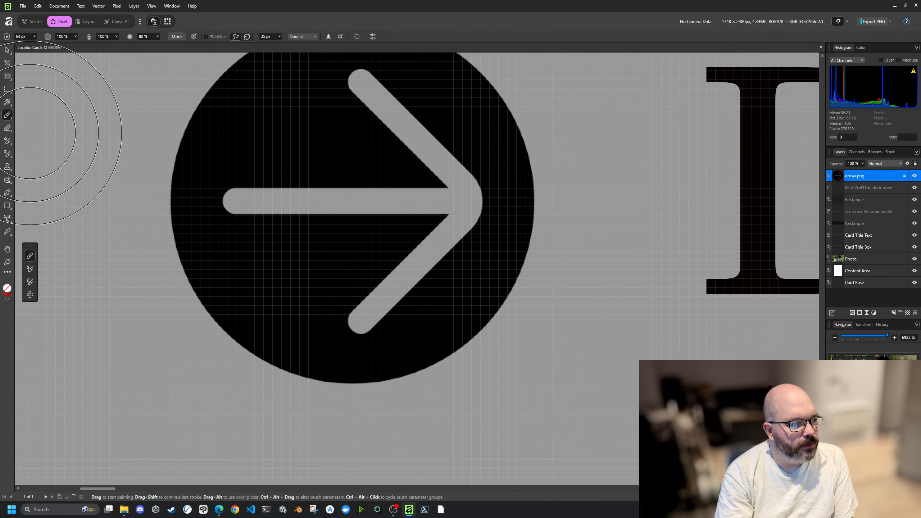
{"action": "key", "text": "Escape"}
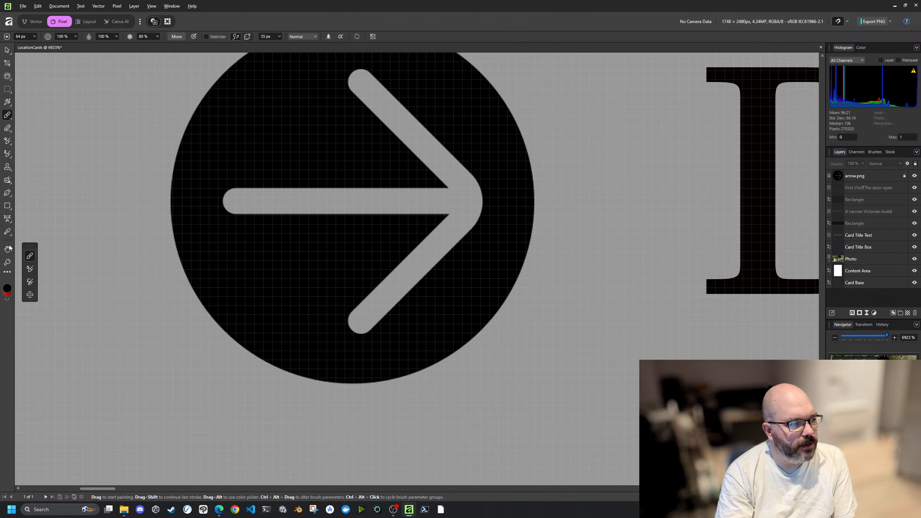
Step: Try to fill the arrow icon's black circle with red using the Flood Fill Tool, and undo the fill
{"action": "left_click", "coordinate": [8, 102]}
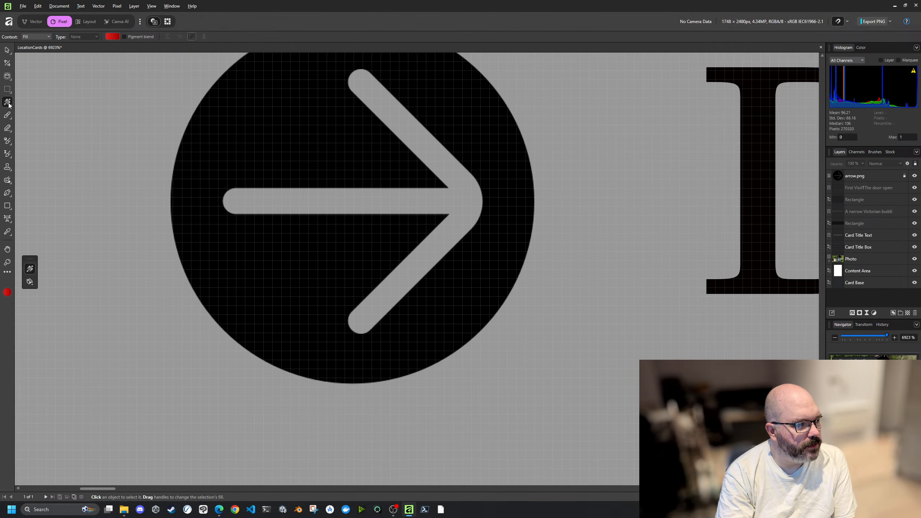
{"action": "right_click", "coordinate": [9, 103]}
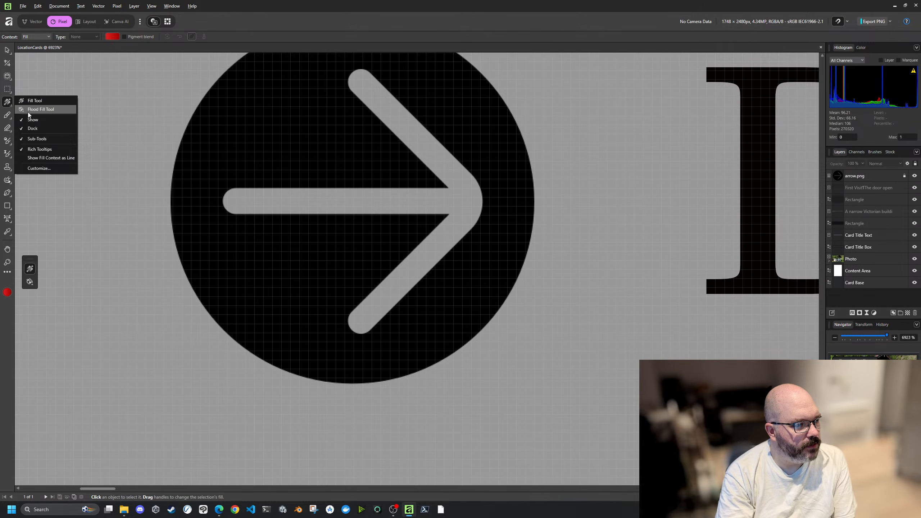
{"action": "left_click", "coordinate": [45, 110]}
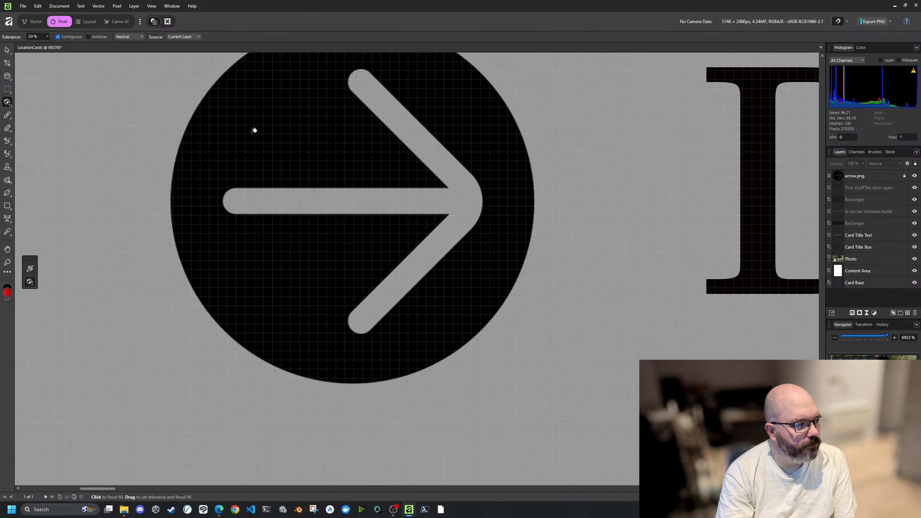
{"action": "left_click", "coordinate": [259, 131]}
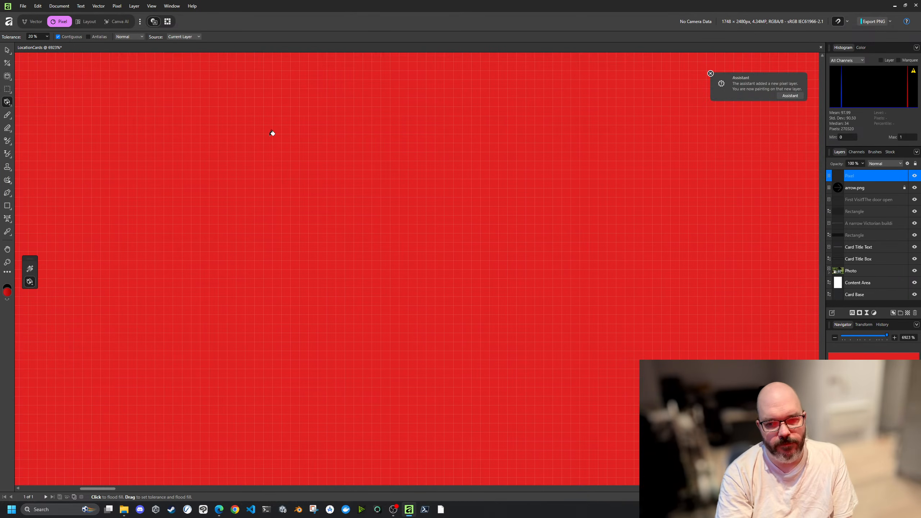
{"action": "key", "text": "ctrl+z"}
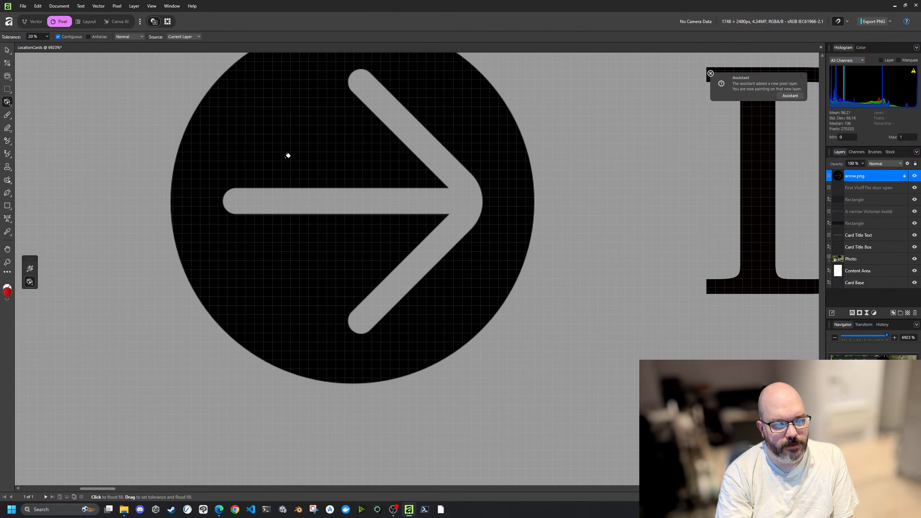
Step: Unlock the arrow.png layer and select it for another fill attempt
{"action": "scroll", "coordinate": [286, 156], "scroll_direction": "down", "scroll_amount": 2}
{"action": "scroll", "coordinate": [286, 157], "scroll_direction": "down", "scroll_amount": 3}
{"action": "scroll", "coordinate": [286, 156], "scroll_direction": "down", "scroll_amount": 4}
{"action": "scroll", "coordinate": [309, 159], "scroll_direction": "up", "scroll_amount": 3}
{"action": "double_click", "coordinate": [883, 177]}
{"action": "left_click", "coordinate": [877, 188]}
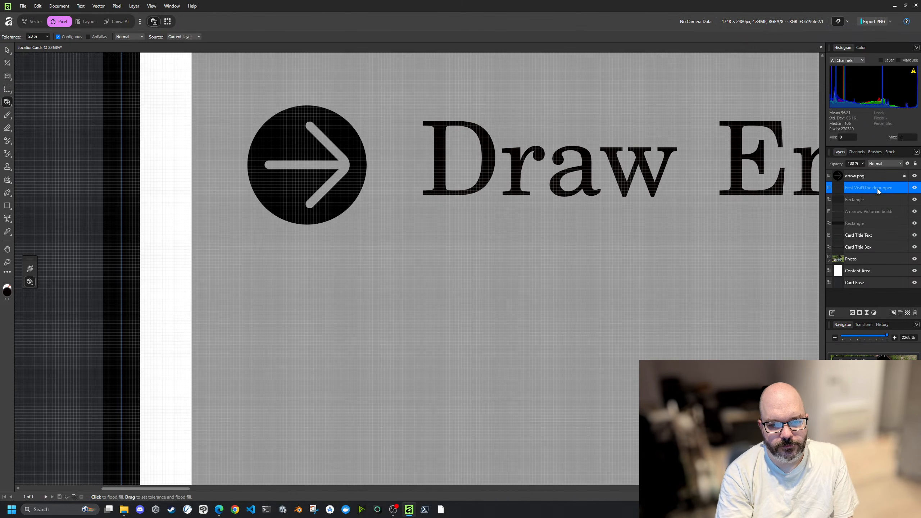
{"action": "left_click", "coordinate": [862, 176]}
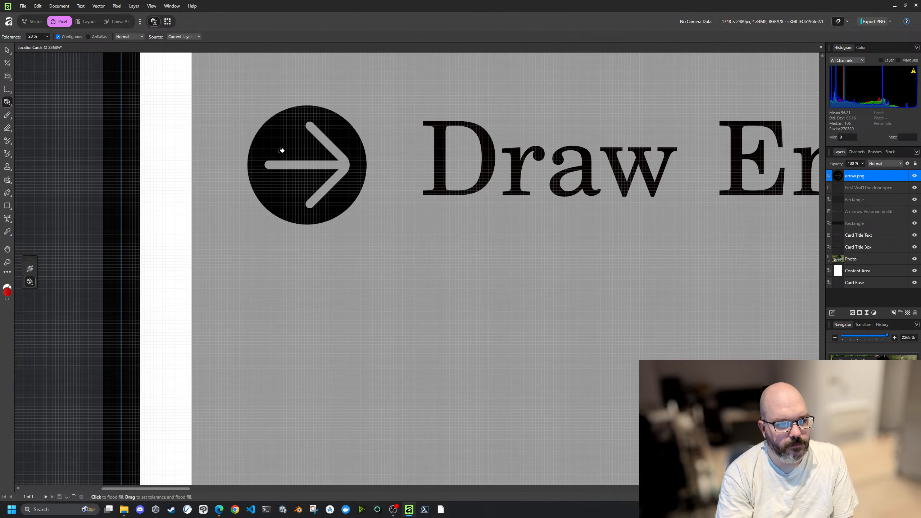
Step: Try drawing a short red linear gradient across the arrow icon with the Fill Tool, and undo it
{"action": "left_click", "coordinate": [10, 108]}
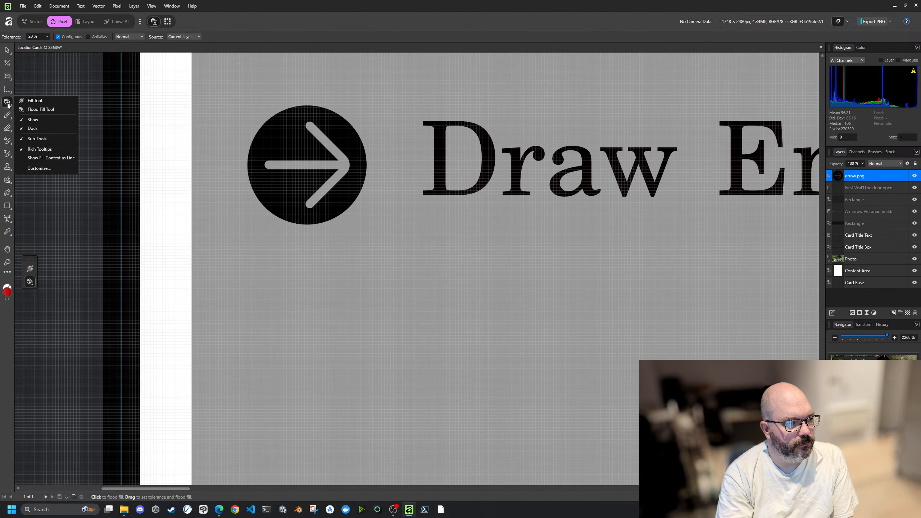
{"action": "left_click", "coordinate": [36, 103]}
{"action": "left_click_drag", "start_coordinate": [267, 142], "coordinate": [293, 141]}
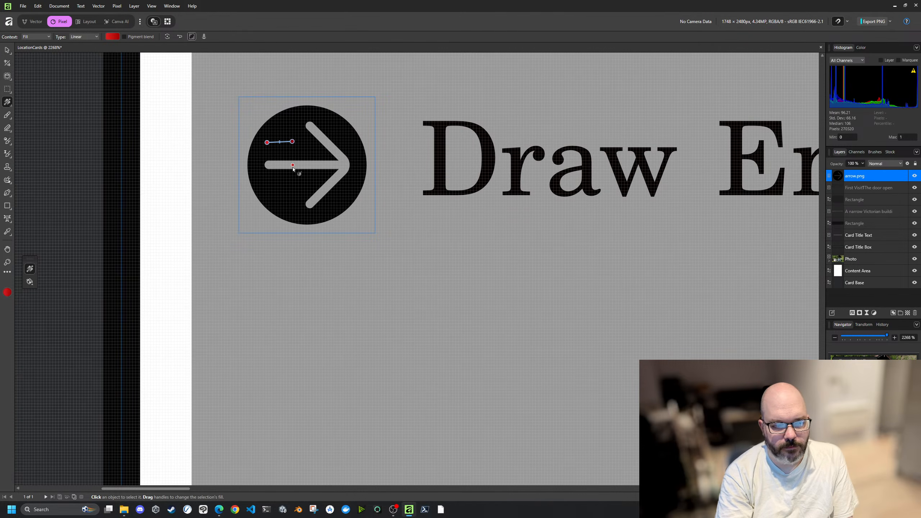
{"action": "key", "text": "ctrl+z"}
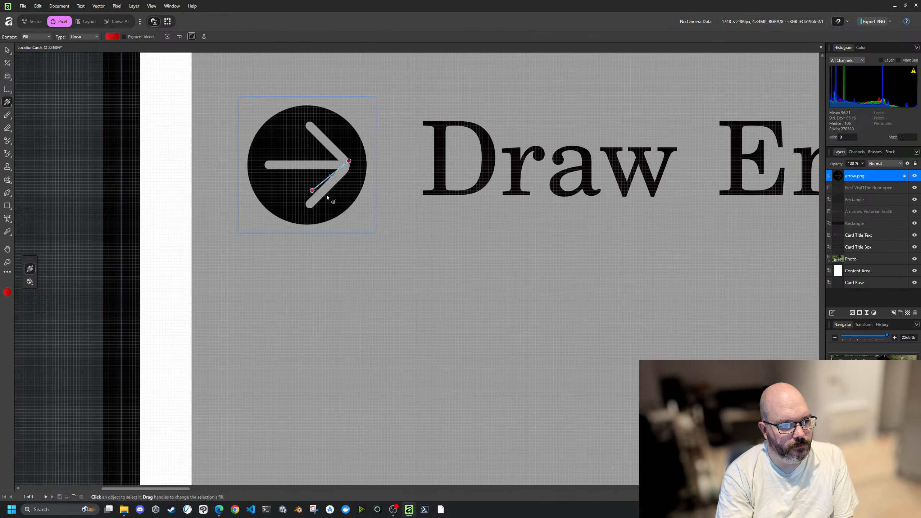
{"action": "left_click", "coordinate": [294, 175]}
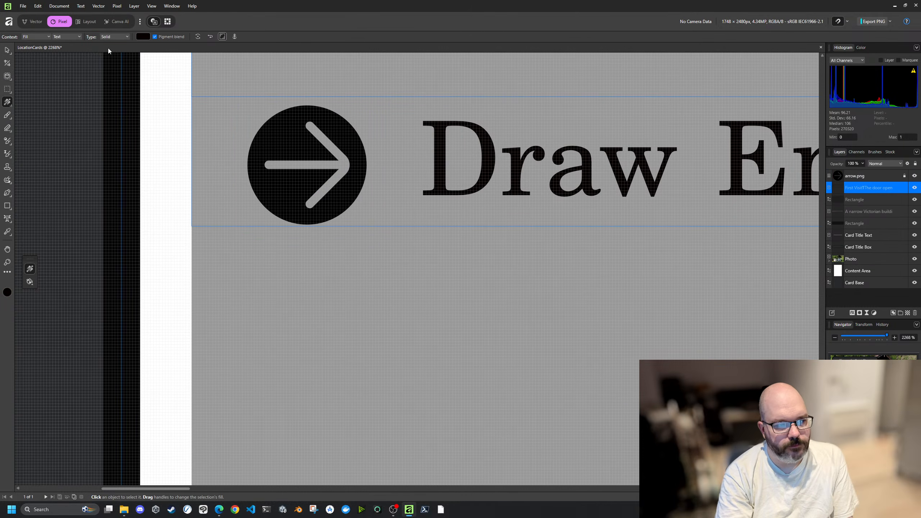
Step: Switch to the Layout workspace and review the card's First Visit section with the Draw Encounter Card line
{"action": "left_click", "coordinate": [83, 21]}
{"action": "left_click", "coordinate": [118, 22]}
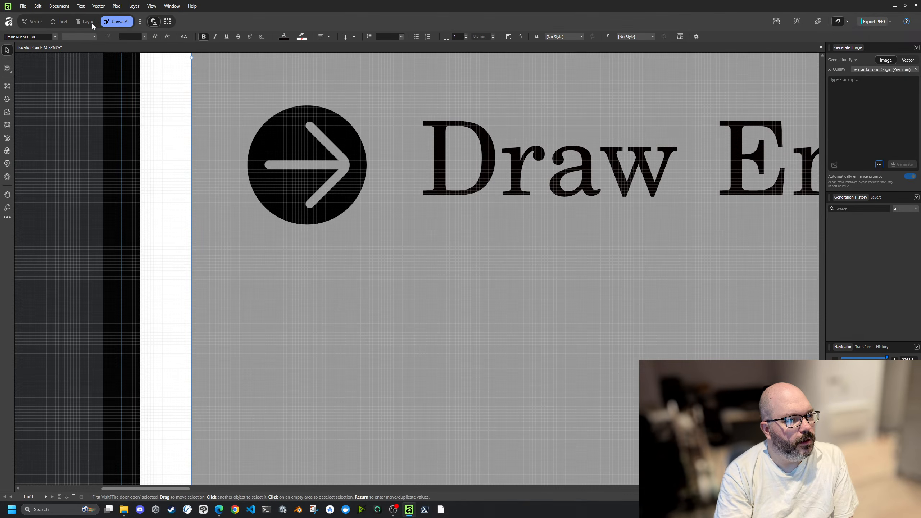
{"action": "left_click", "coordinate": [89, 24]}
{"action": "scroll", "coordinate": [311, 130], "scroll_direction": "down", "scroll_amount": 10}
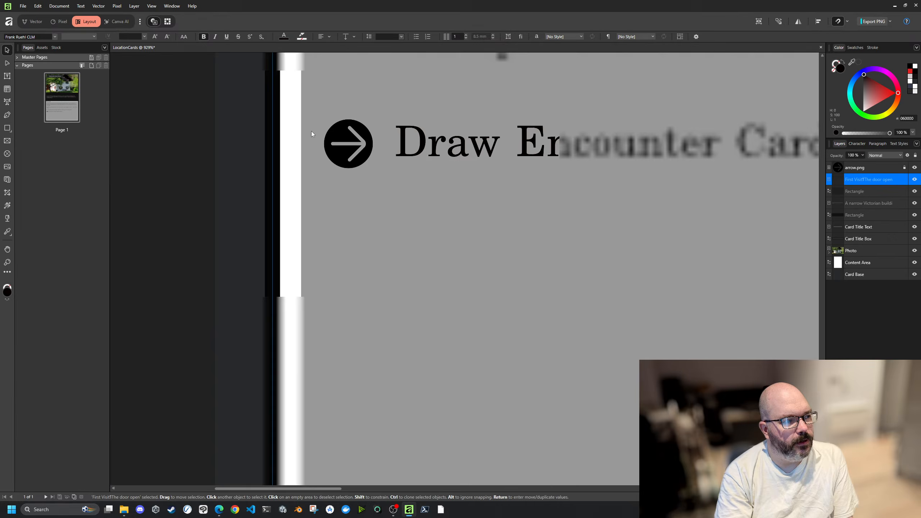
{"action": "left_click_drag", "start_coordinate": [311, 154], "coordinate": [298, 272]}
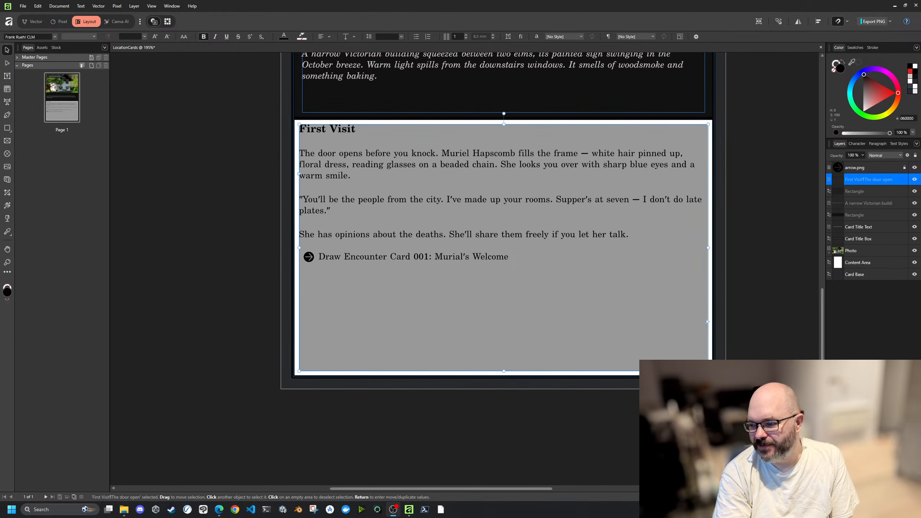
{"action": "scroll", "coordinate": [351, 259], "scroll_direction": "up", "scroll_amount": 5}
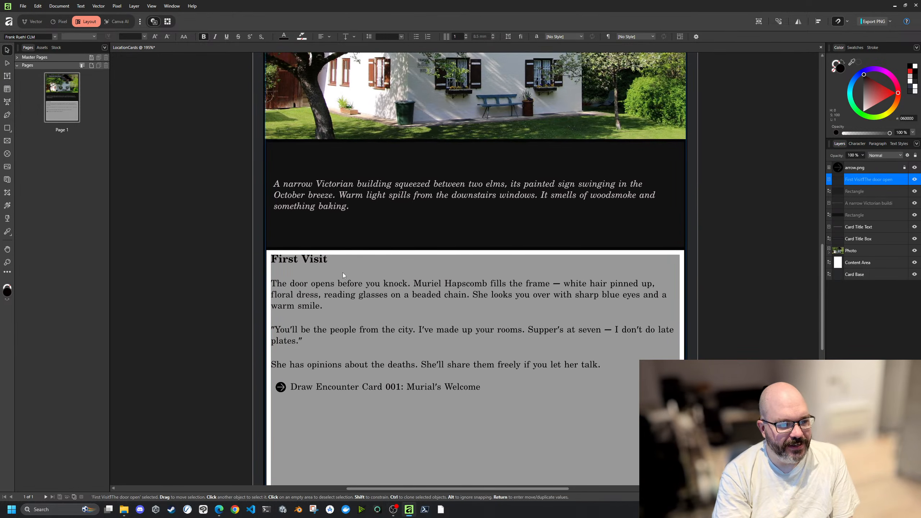
{"action": "scroll", "coordinate": [344, 259], "scroll_direction": "down", "scroll_amount": 5}
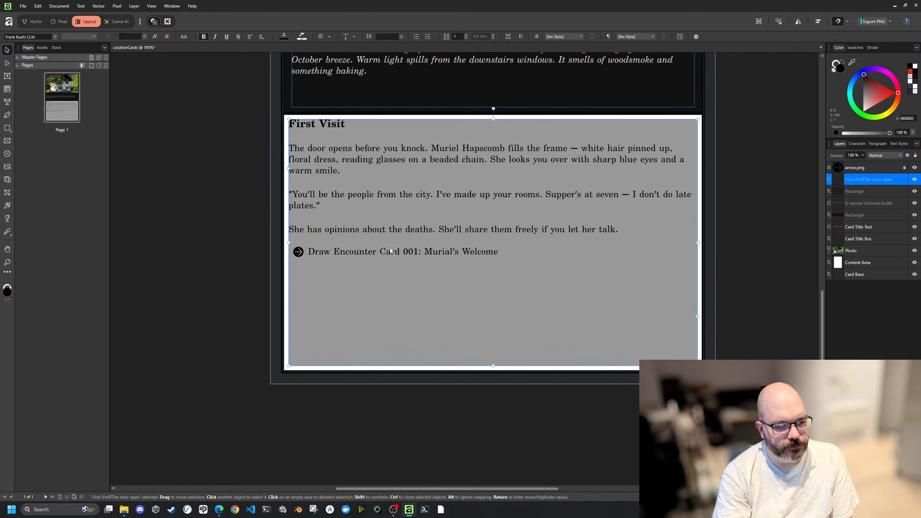
{"action": "scroll", "coordinate": [386, 289], "scroll_direction": "down", "scroll_amount": 1}
{"action": "scroll", "coordinate": [385, 288], "scroll_direction": "up", "scroll_amount": 2}
{"action": "scroll", "coordinate": [385, 288], "scroll_direction": "down", "scroll_amount": 1}
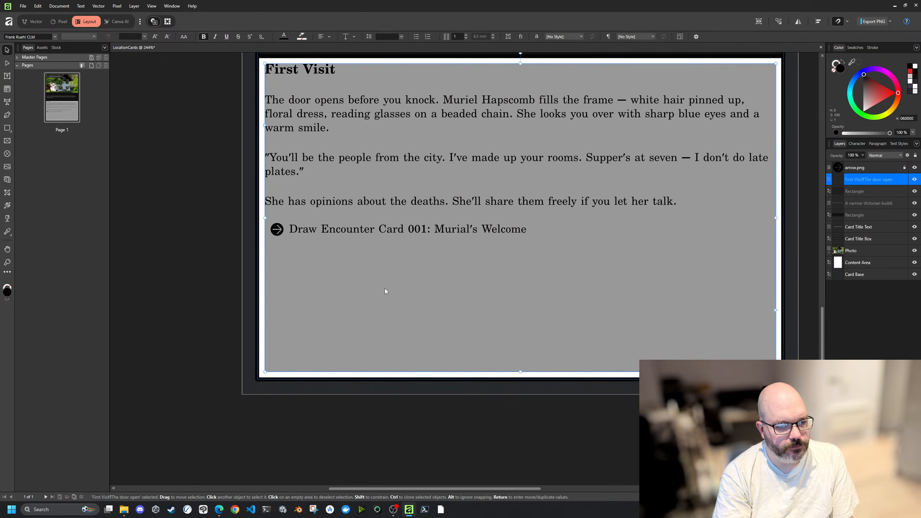
Step: Italicise the three narrative paragraphs under First Visit, from "The door opens" through "if you let her talk."
{"action": "scroll", "coordinate": [418, 245], "scroll_direction": "up", "scroll_amount": 1}
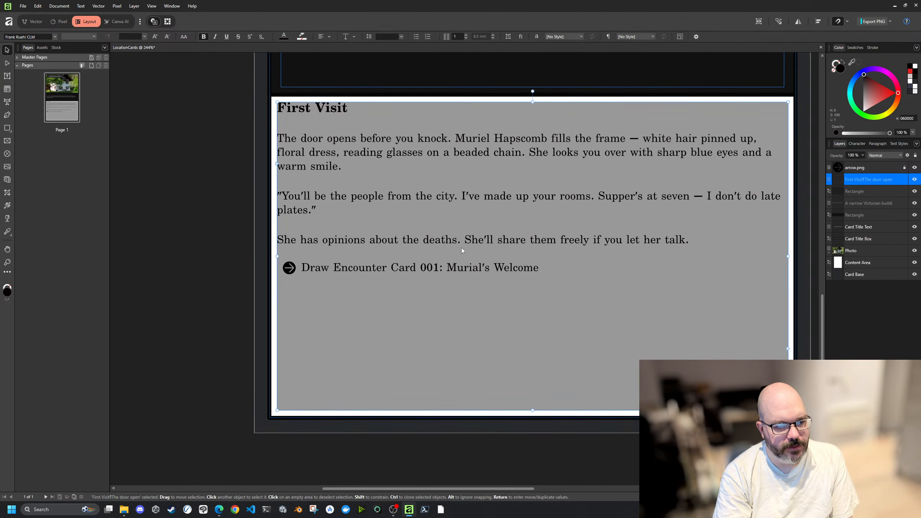
{"action": "double_click", "coordinate": [686, 238]}
{"action": "left_click_drag", "start_coordinate": [688, 240], "coordinate": [275, 145]}
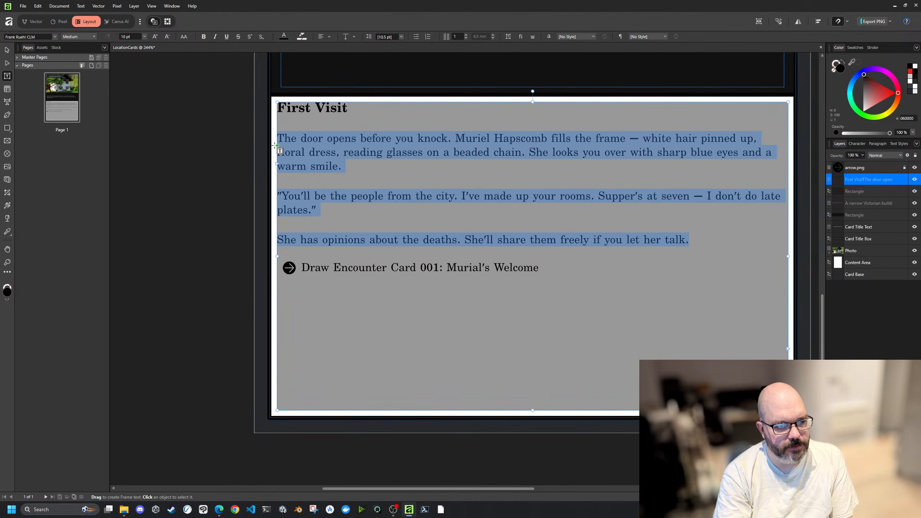
{"action": "key", "text": "ctrl+i"}
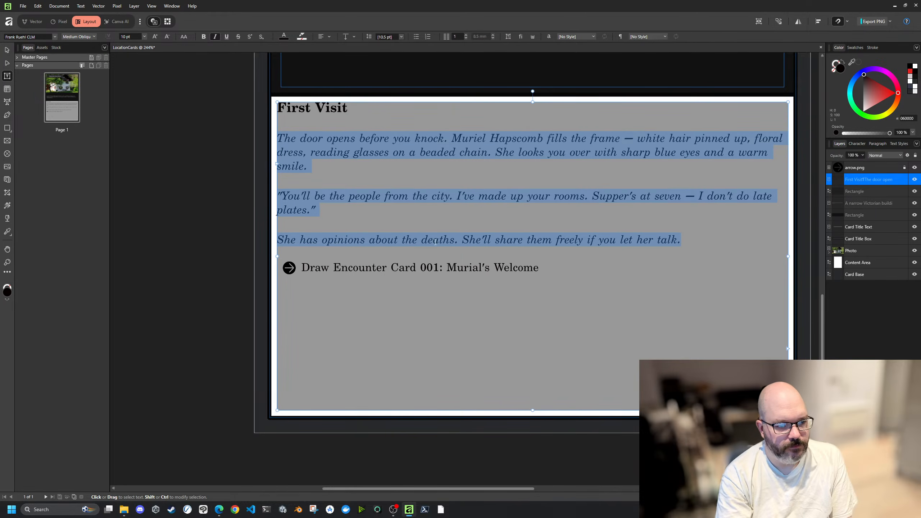
{"action": "left_click", "coordinate": [574, 275]}
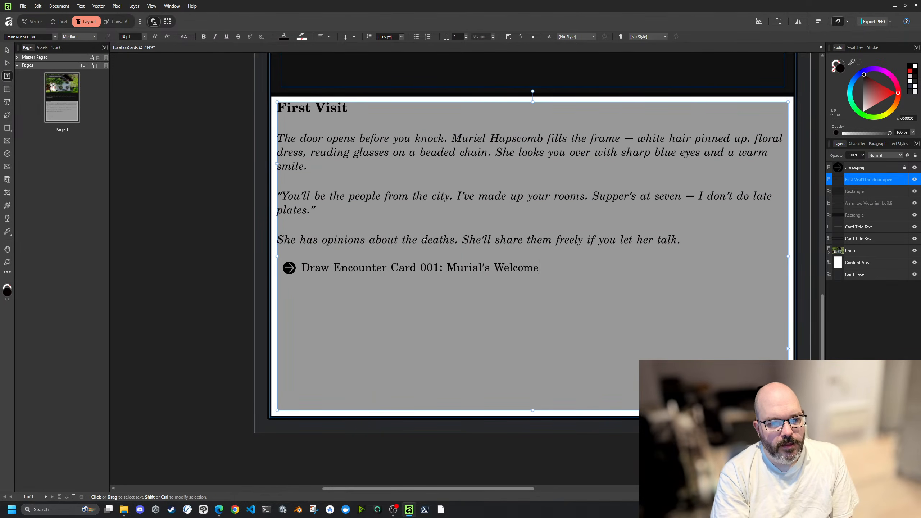
Step: Add two line breaks after the Draw Encounter Card line in the First Visit text
{"action": "scroll", "coordinate": [421, 238], "scroll_direction": "down", "scroll_amount": 2}
{"action": "scroll", "coordinate": [428, 255], "scroll_direction": "up", "scroll_amount": 1}
{"action": "left_click_drag", "start_coordinate": [427, 256], "coordinate": [401, 237]}
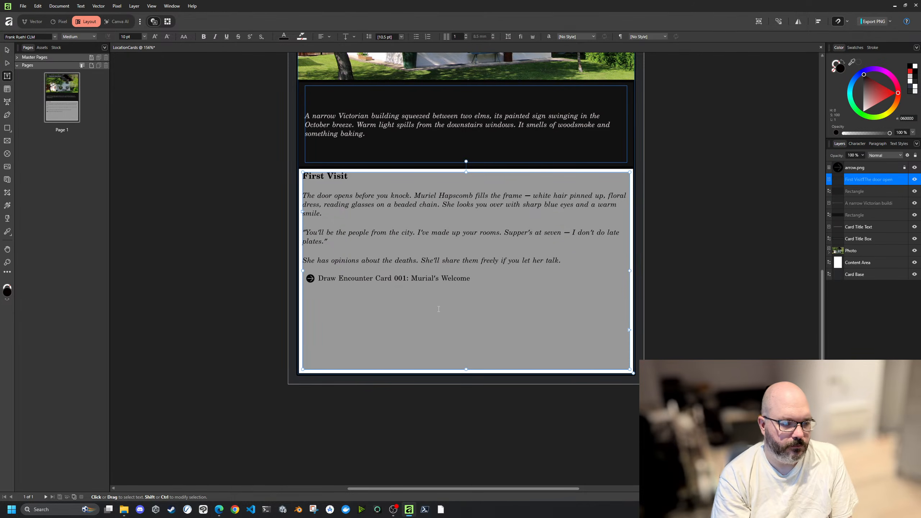
{"action": "key", "text": "Return"}
{"action": "key", "text": "Return"}
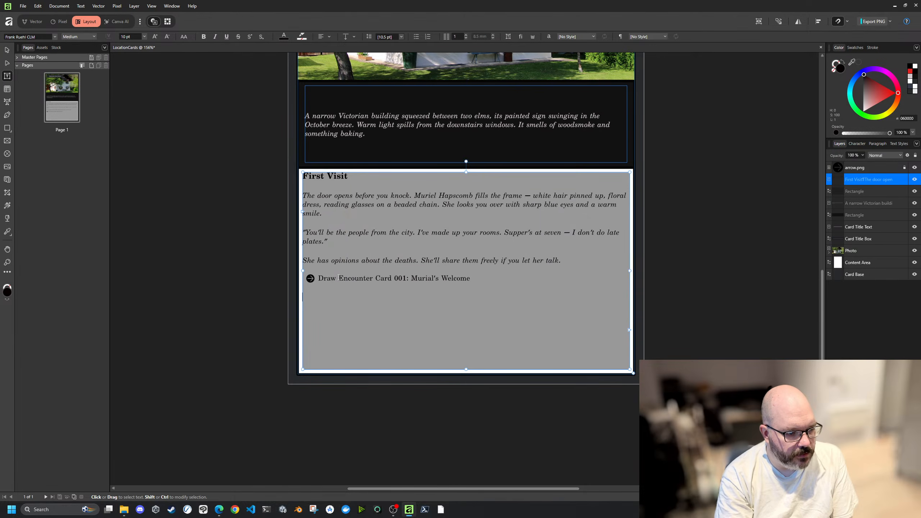
Step: Try indenting the Draw Encounter Card text with an extra tab, and remove the tab
{"action": "left_click", "coordinate": [320, 277]}
{"action": "key", "text": "Tab"}
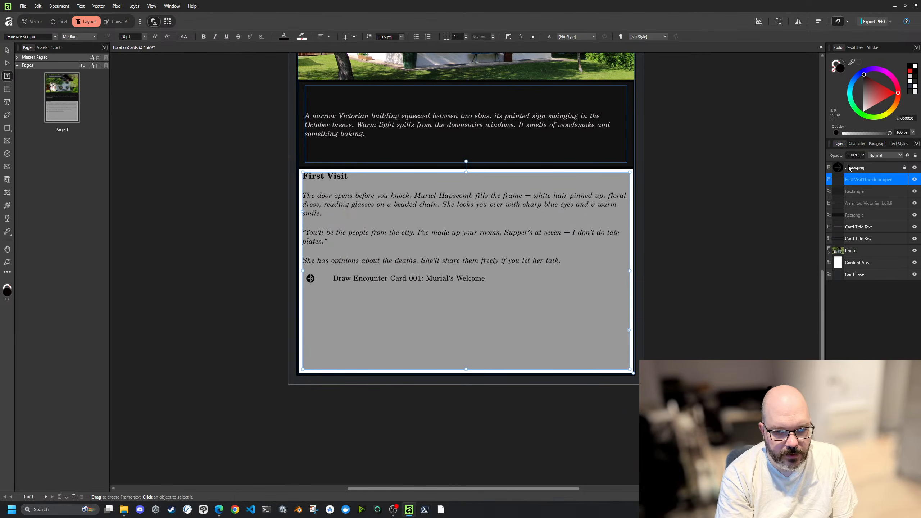
{"action": "left_click", "coordinate": [310, 278]}
{"action": "scroll", "coordinate": [340, 295], "scroll_direction": "up", "scroll_amount": 5}
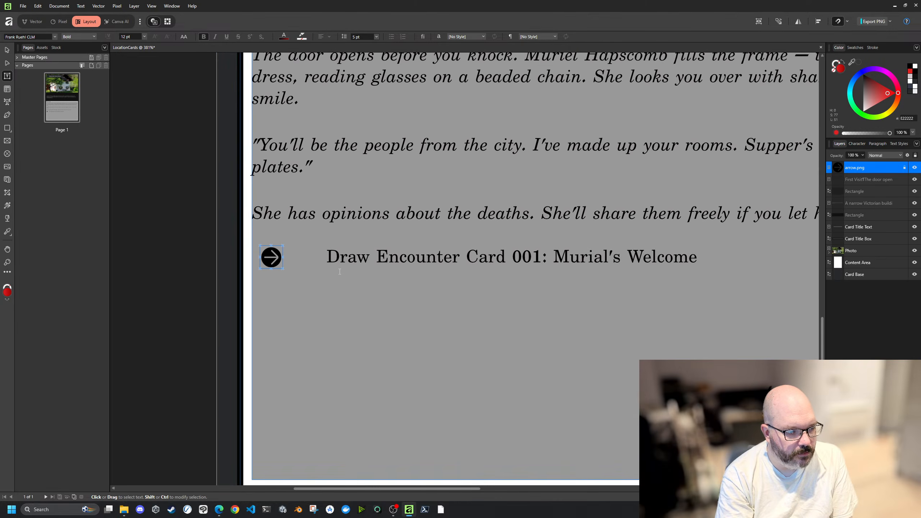
{"action": "left_click", "coordinate": [328, 257]}
{"action": "key", "text": "BackSpace"}
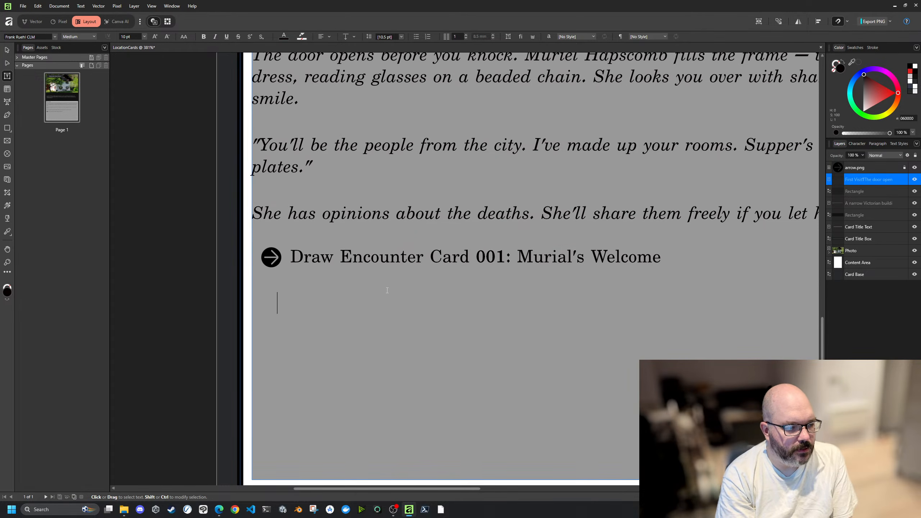
Step: Write "Action: Safe Space" as a new line below the Draw Encounter Card instruction
{"action": "type", "text": "D"}
{"action": "key", "text": "BackSpace"}
{"action": "type", "text": "D"}
{"action": "key", "text": "BackSpace"}
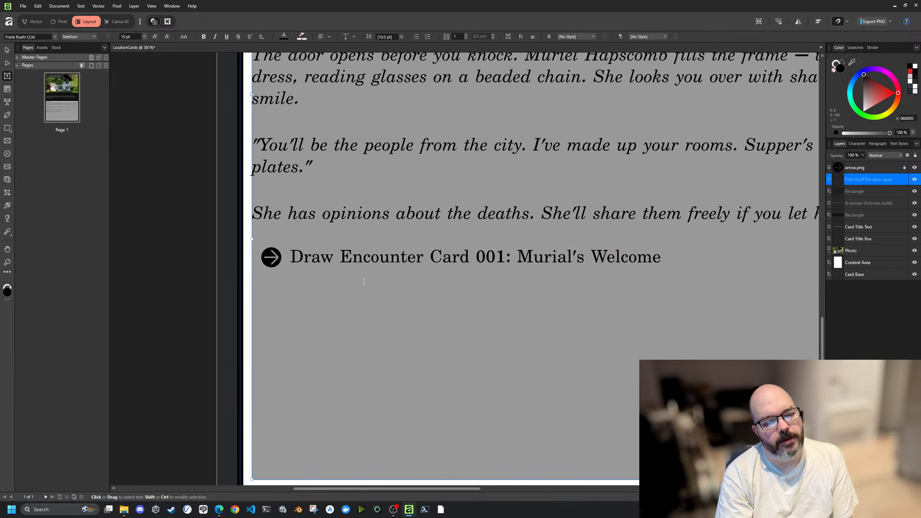
{"action": "type", "text": "Actions"}
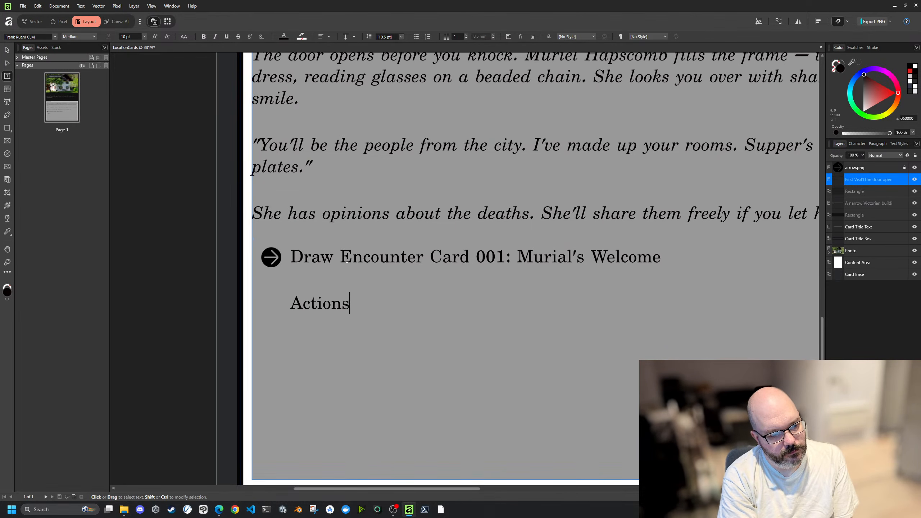
{"action": "key", "text": "BackSpace"}
{"action": "type", "text": ": Safe Space"}
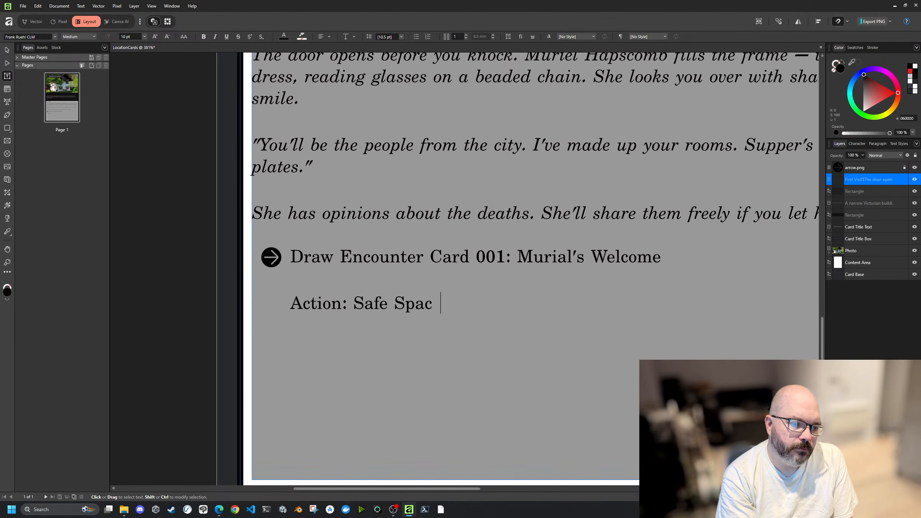
Step: Delete the wording after "Action:" on the new line
{"action": "key", "text": "BackSpace"}
{"action": "key", "text": "BackSpace"}
{"action": "key", "text": "BackSpace"}
{"action": "key", "text": "BackSpace"}
{"action": "key", "text": "BackSpace"}
{"action": "key", "text": "BackSpace"}
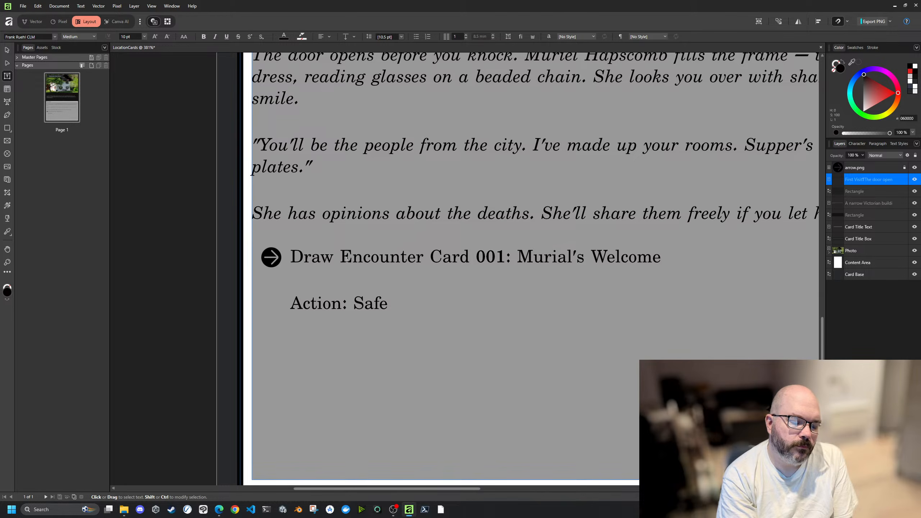
{"action": "key", "text": "BackSpace"}
{"action": "key", "text": "BackSpace"}
{"action": "key", "text": "BackSpace"}
{"action": "key", "text": "BackSpace"}
{"action": "key", "text": "BackSpace"}
Step: Complete the Action line with the wording "Safe base to store items and rest"
{"action": "type", "text": "B"}
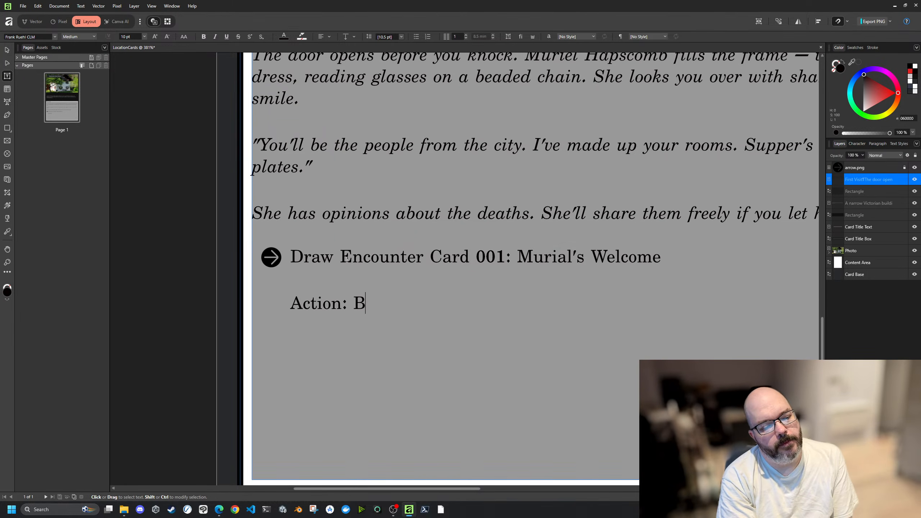
{"action": "type", "text": "as"}
{"action": "key", "text": "BackSpace"}
{"action": "key", "text": "BackSpace"}
{"action": "key", "text": "BackSpace"}
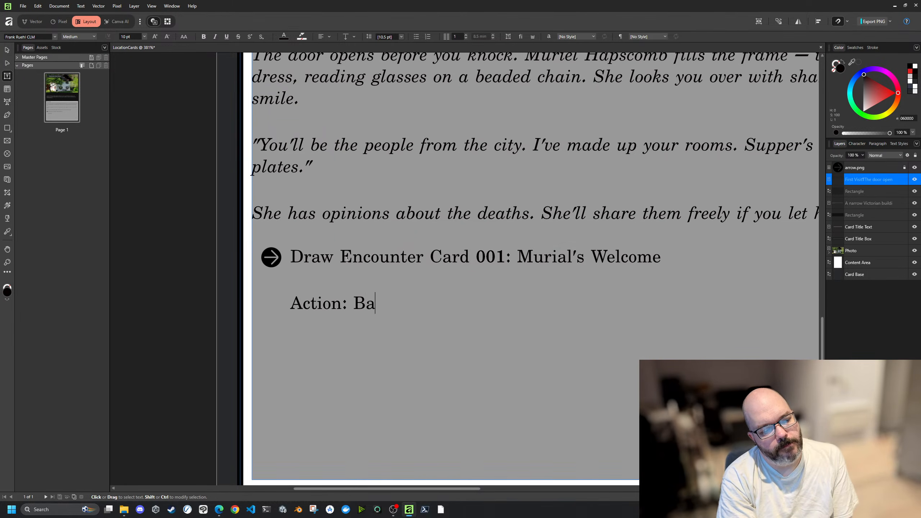
{"action": "type", "text": "B"}
{"action": "key", "text": "BackSpace"}
{"action": "type", "text": "Safe "}
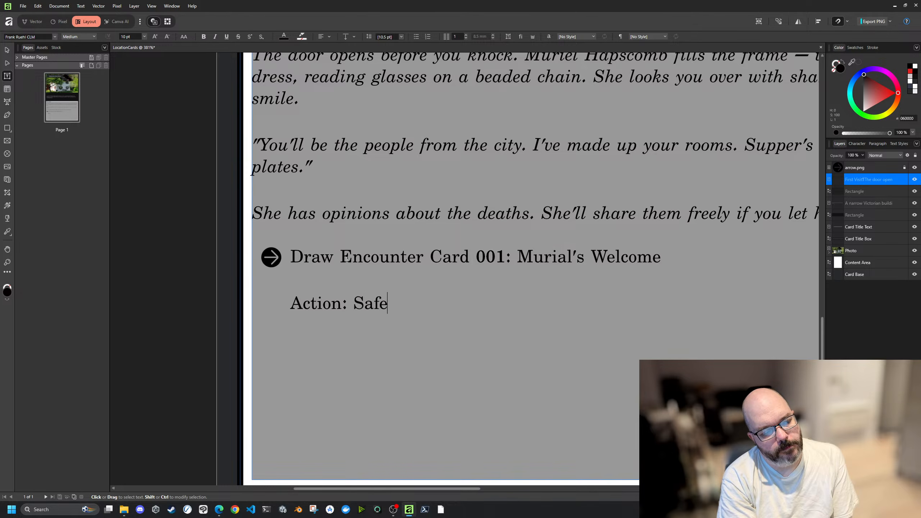
{"action": "type", "text": "base to store "}
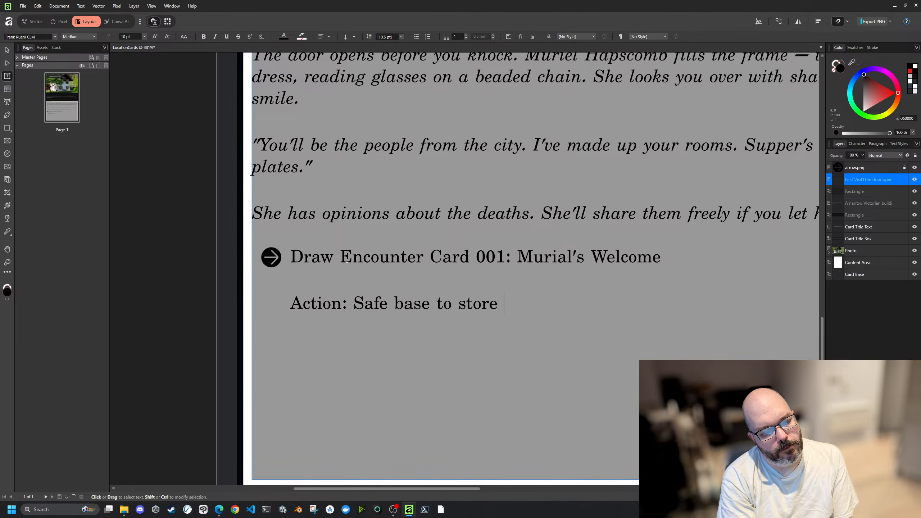
{"action": "type", "text": " items "}
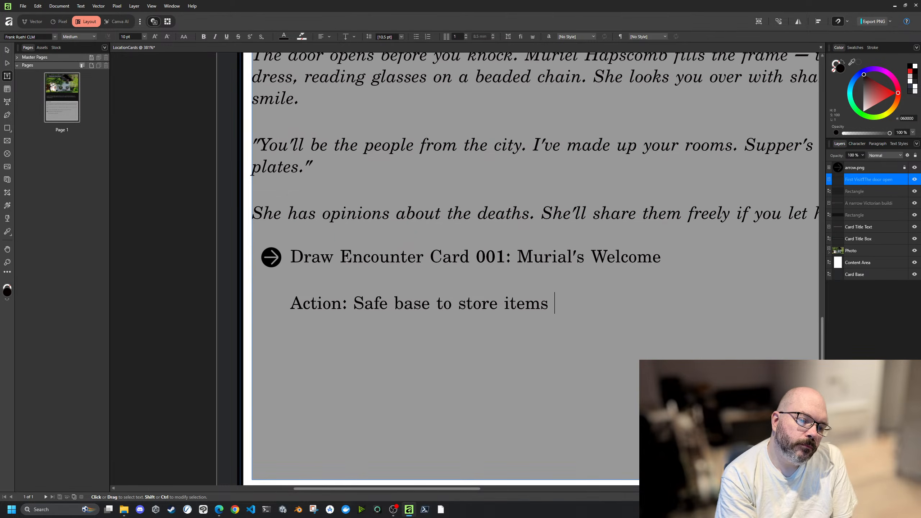
{"action": "type", "text": "and rest"}
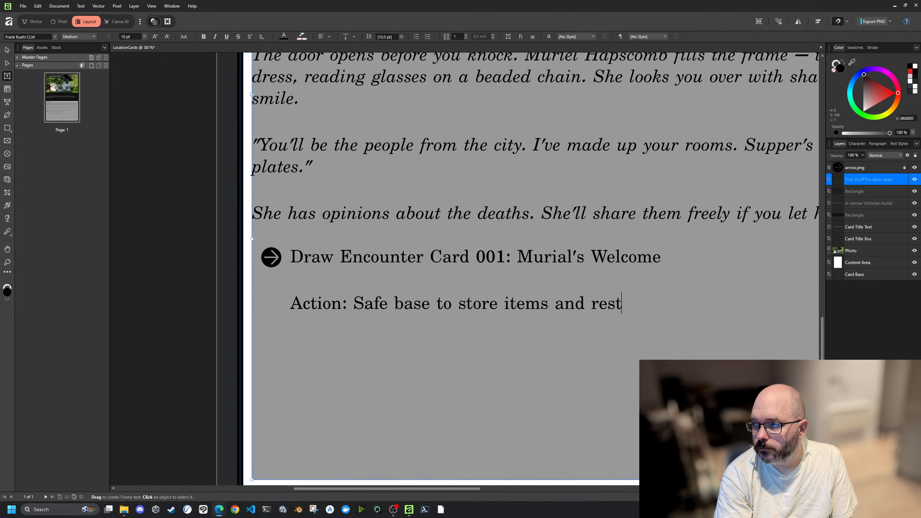
Step: Place the sleep.png moon icon on the card and scale it down to match the arrow icon's size
{"action": "left_click_drag", "start_coordinate": [718, 319], "coordinate": [484, 324]}
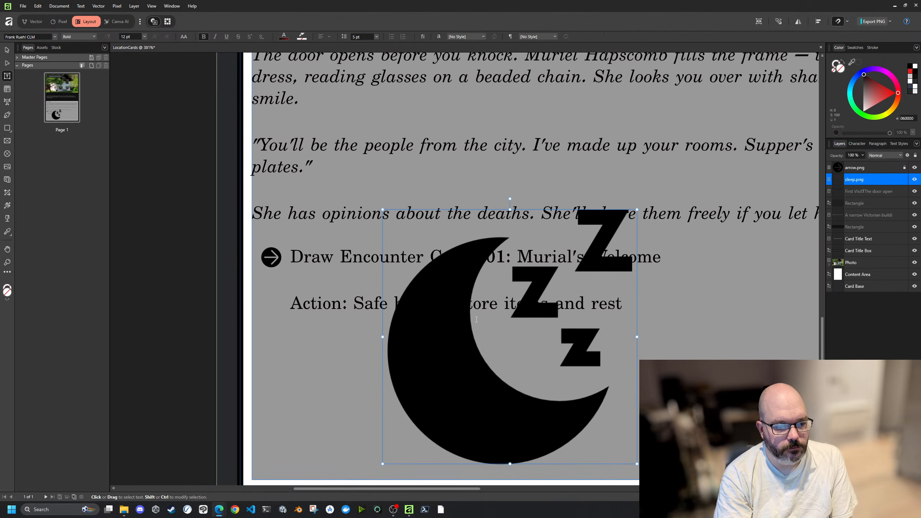
{"action": "left_click", "coordinate": [865, 169]}
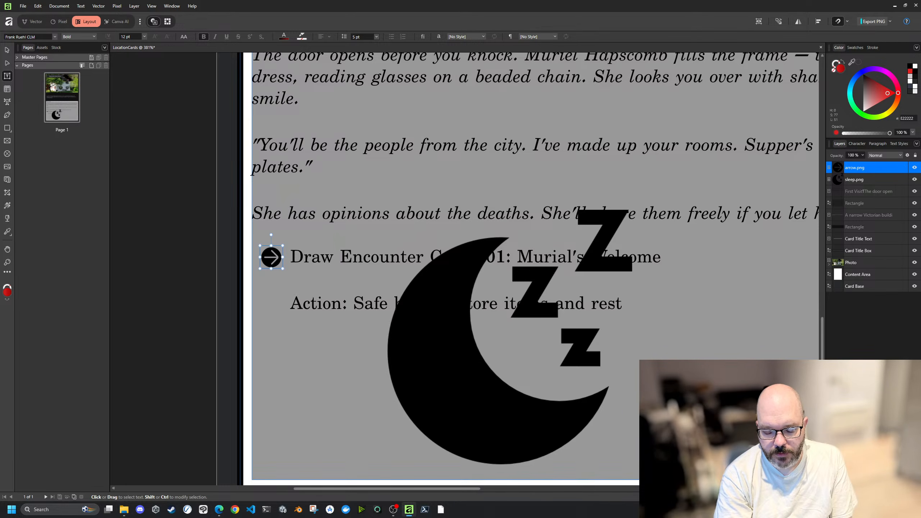
{"action": "key", "text": "Tab"}
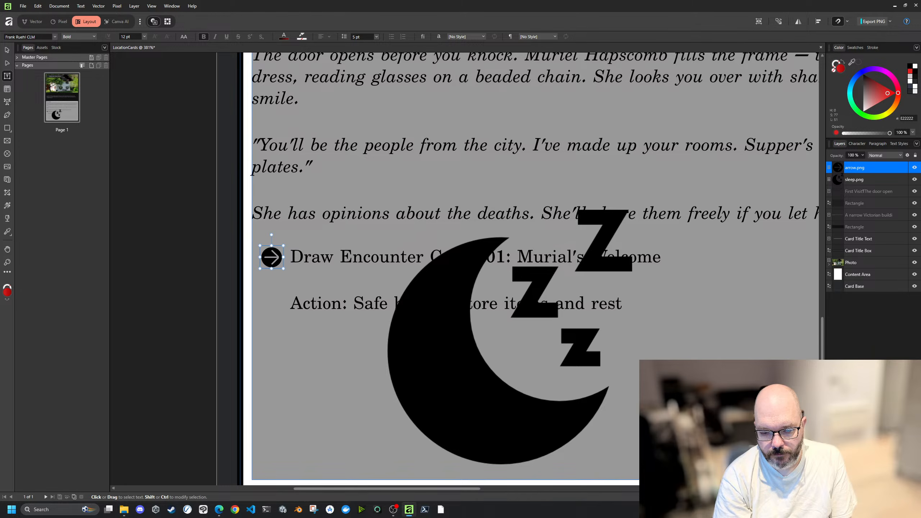
{"action": "left_click", "coordinate": [411, 350]}
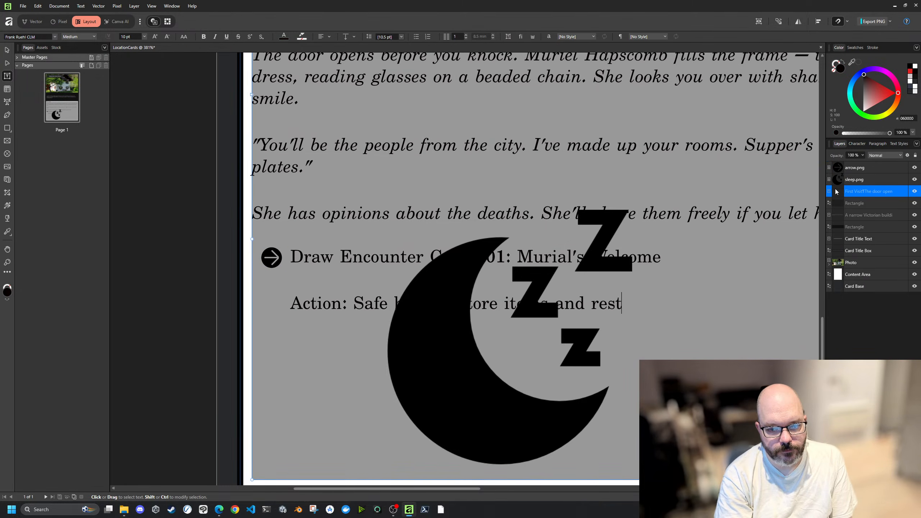
{"action": "left_click", "coordinate": [871, 180]}
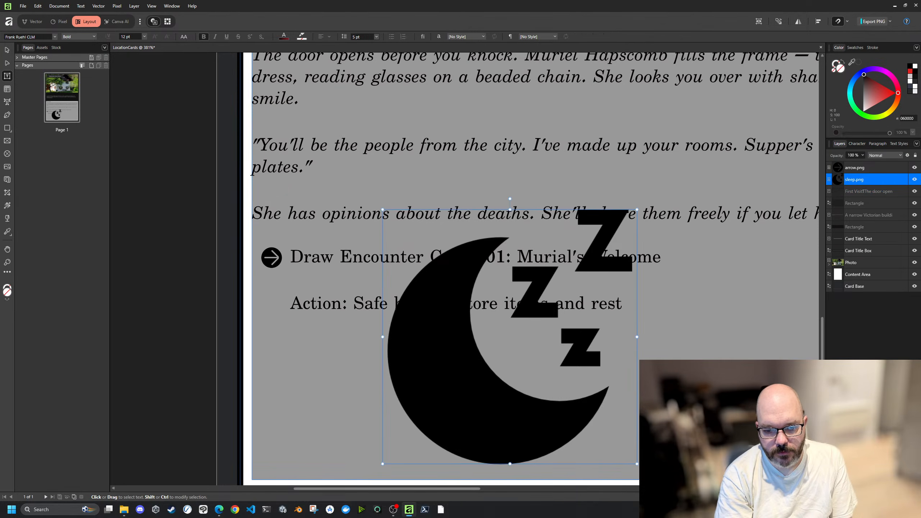
{"action": "key", "text": "Tab"}
{"action": "key", "text": "Return"}
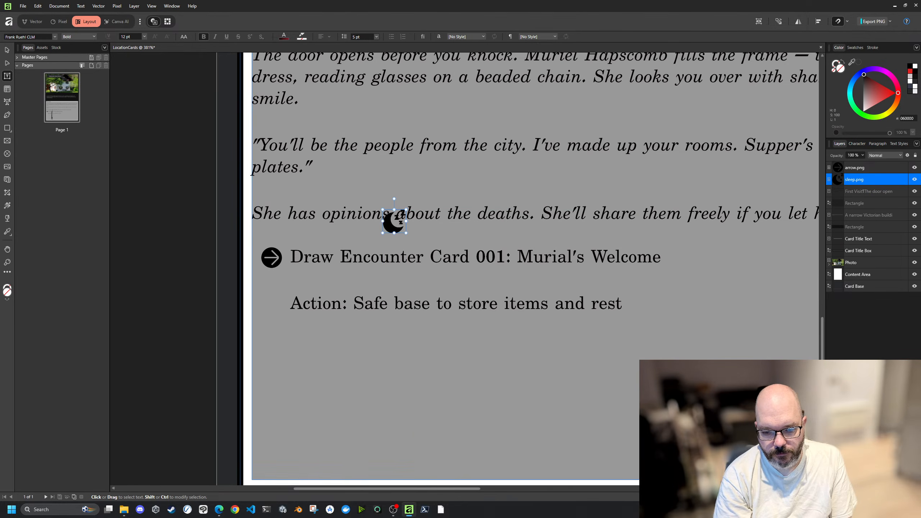
Step: Move the sleep icon in front of the Action line and align it under the arrow icon
{"action": "left_click", "coordinate": [7, 51]}
{"action": "left_click_drag", "start_coordinate": [394, 219], "coordinate": [273, 303]}
{"action": "left_click", "coordinate": [330, 282]}
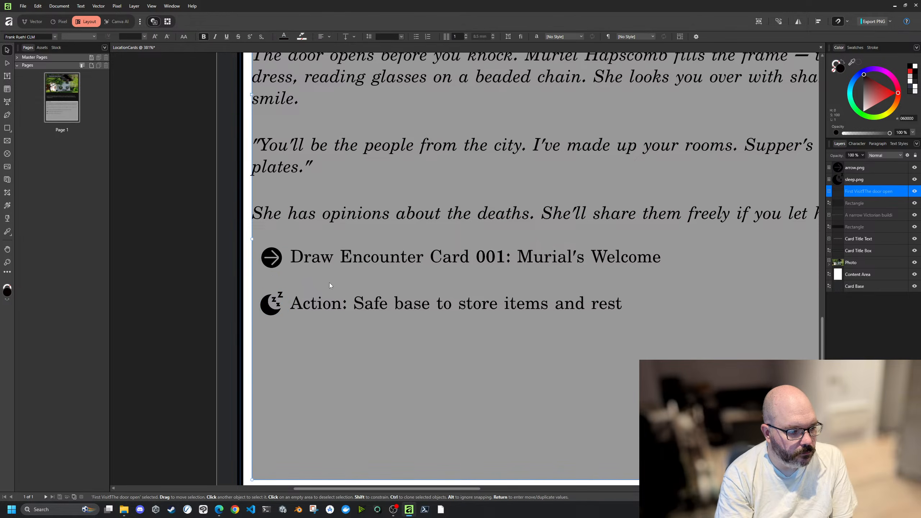
{"action": "left_click", "coordinate": [273, 303]}
{"action": "left_click_drag", "start_coordinate": [271, 305], "coordinate": [271, 306]}
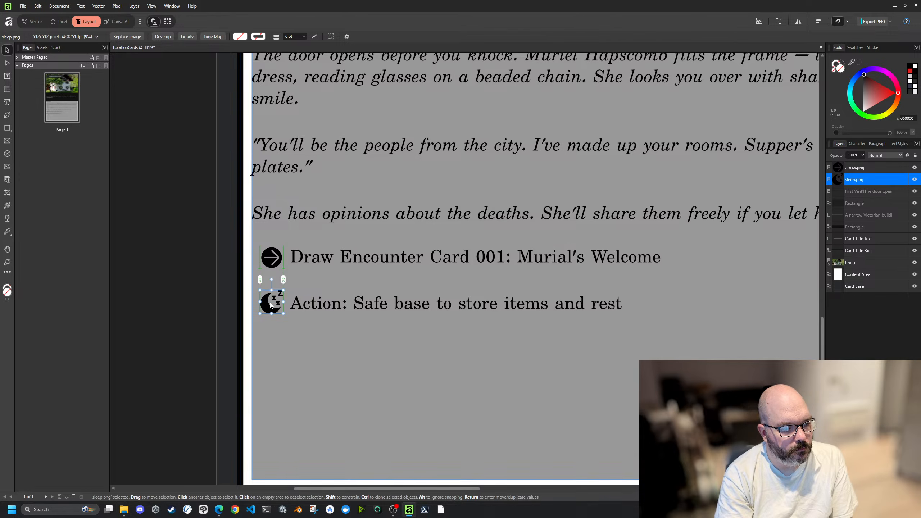
{"action": "left_click", "coordinate": [354, 288]}
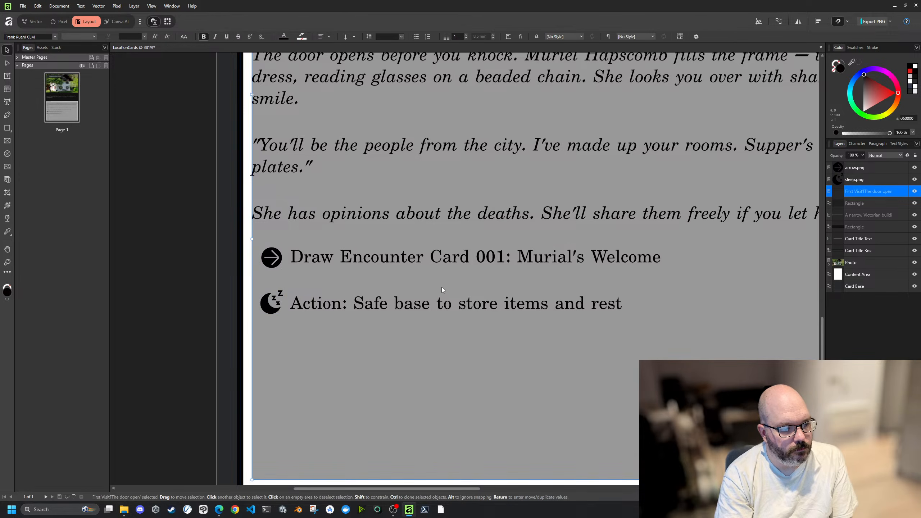
Step: Add a period at the end of the Action line
{"action": "scroll", "coordinate": [441, 287], "scroll_direction": "down", "scroll_amount": 2}
{"action": "scroll", "coordinate": [441, 286], "scroll_direction": "down", "scroll_amount": 1}
{"action": "scroll", "coordinate": [436, 287], "scroll_direction": "up", "scroll_amount": 1}
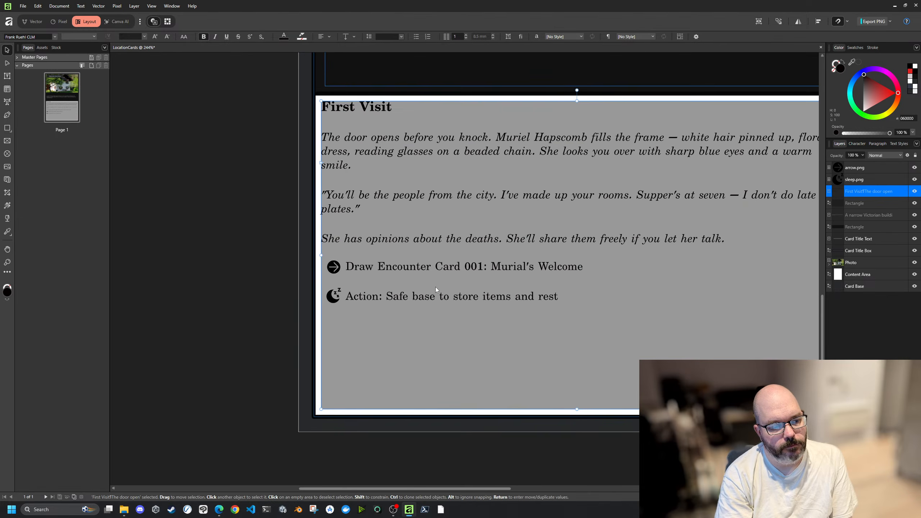
{"action": "scroll", "coordinate": [473, 285], "scroll_direction": "down", "scroll_amount": 1}
{"action": "double_click", "coordinate": [556, 294]}
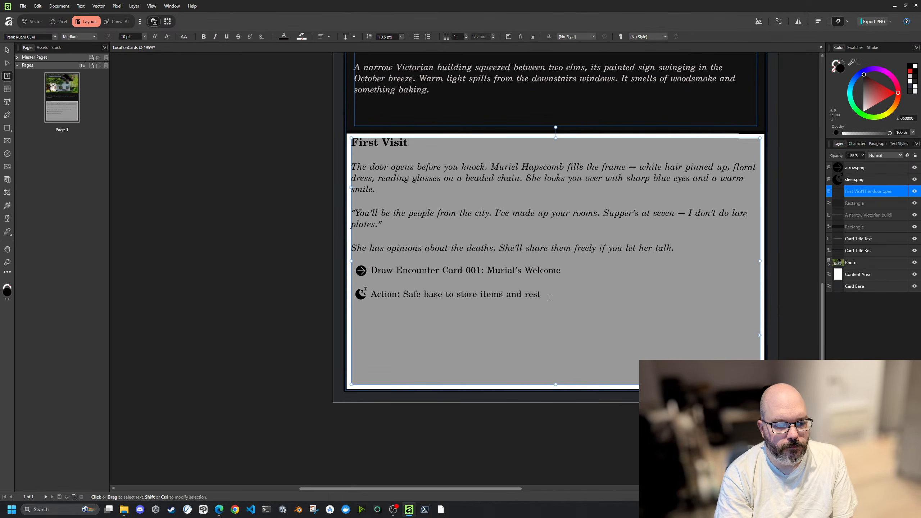
{"action": "type", "text": "."}
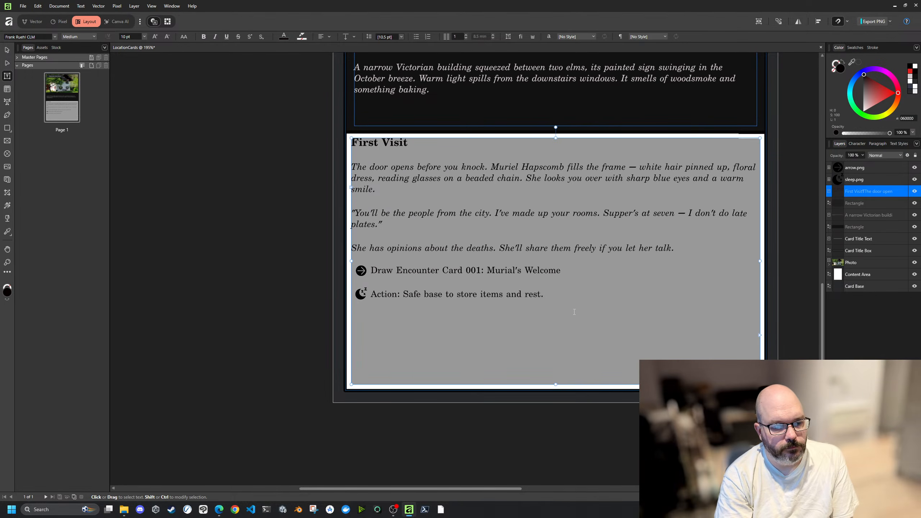
Step: Hide the grey Rectangle layer behind the First Visit text and review the card on its white background
{"action": "scroll", "coordinate": [510, 288], "scroll_direction": "up", "scroll_amount": 5}
{"action": "scroll", "coordinate": [593, 293], "scroll_direction": "down", "scroll_amount": 2, "text": "ctrl"}
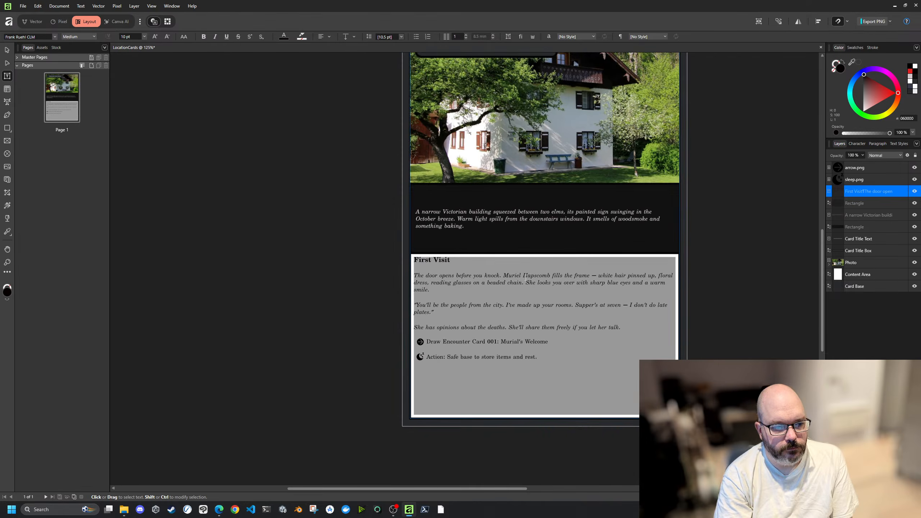
{"action": "left_click", "coordinate": [915, 203]}
{"action": "left_click", "coordinate": [213, 303]}
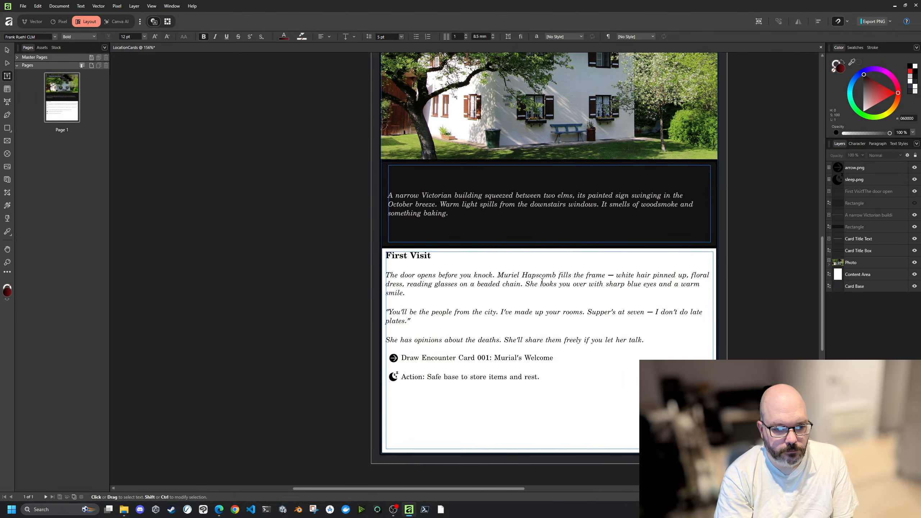
{"action": "scroll", "coordinate": [290, 211], "scroll_direction": "up", "scroll_amount": 2}
{"action": "scroll", "coordinate": [304, 226], "scroll_direction": "down", "scroll_amount": 2}
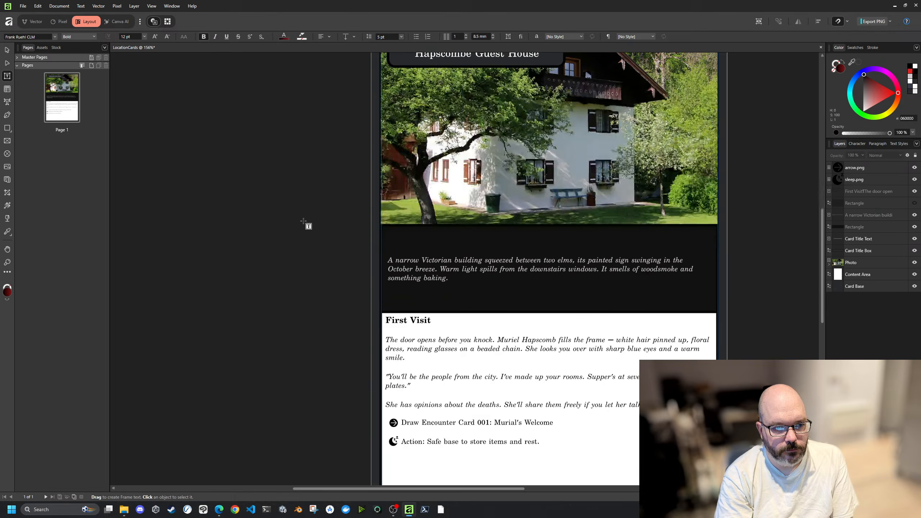
{"action": "scroll", "coordinate": [304, 225], "scroll_direction": "down", "scroll_amount": 2}
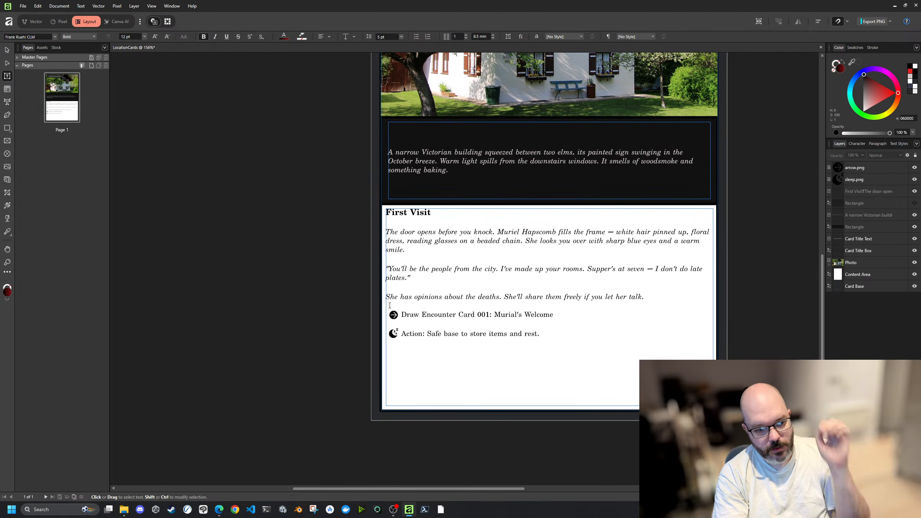
Step: Insert an extra blank line between the First Visit narrative and the Draw Encounter Card instruction
{"action": "left_click", "coordinate": [399, 315]}
{"action": "left_click", "coordinate": [416, 299]}
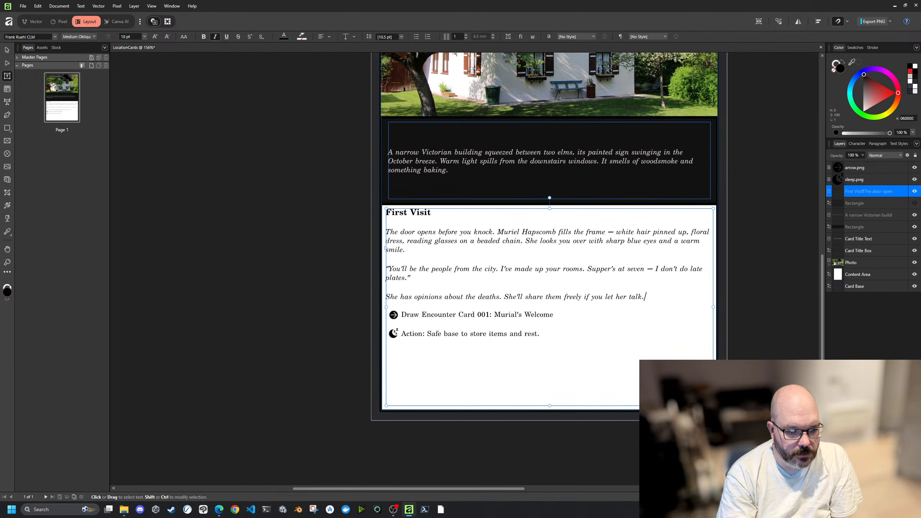
{"action": "left_click_drag", "start_coordinate": [552, 335], "coordinate": [386, 316]}
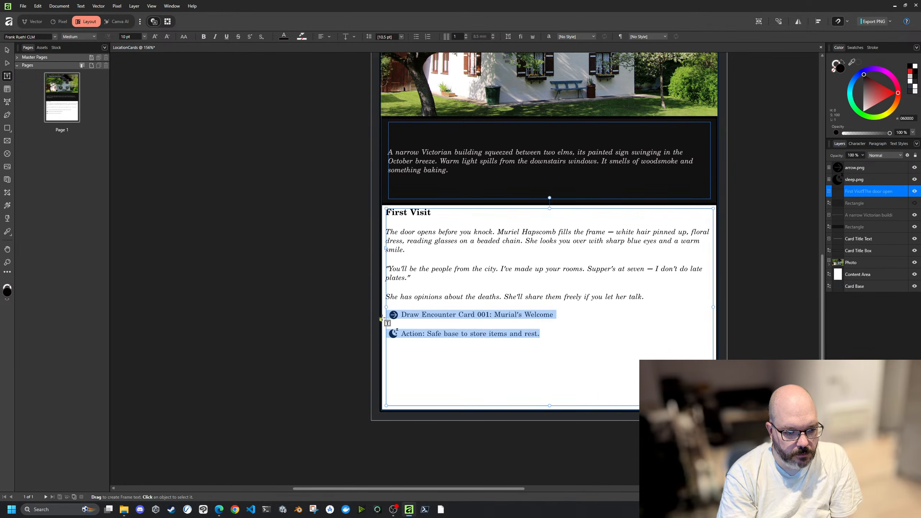
{"action": "left_click", "coordinate": [559, 285]}
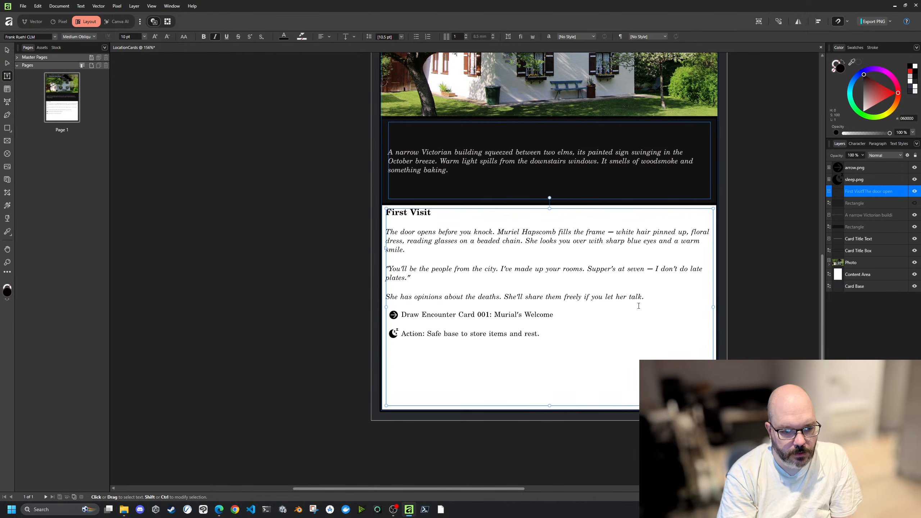
{"action": "left_click", "coordinate": [638, 304]}
{"action": "key", "text": "Return"}
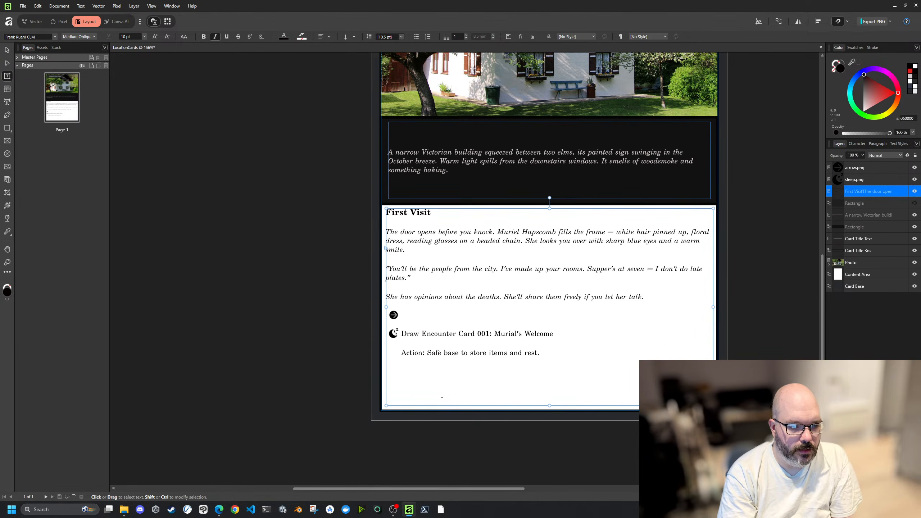
Step: Move the sleep icon down one line so it sits in front of the Action instruction again
{"action": "scroll", "coordinate": [435, 328], "scroll_direction": "up", "scroll_amount": 1}
{"action": "scroll", "coordinate": [435, 329], "scroll_direction": "down", "scroll_amount": 1}
{"action": "scroll", "coordinate": [424, 324], "scroll_direction": "up", "scroll_amount": 3}
{"action": "key", "text": "Escape"}
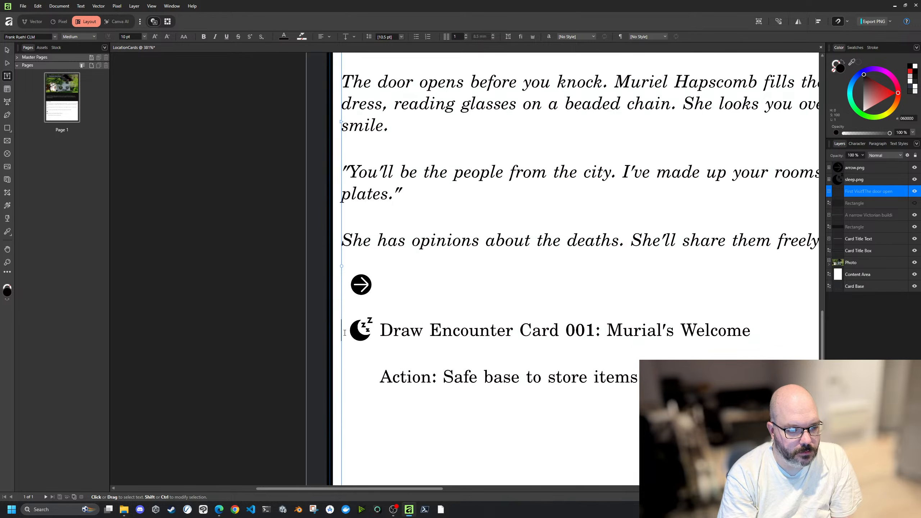
{"action": "left_click", "coordinate": [7, 49]}
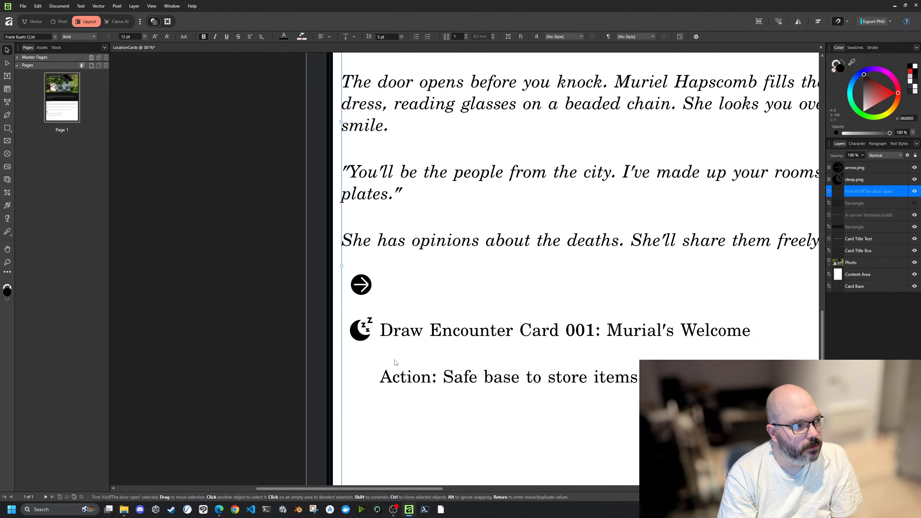
{"action": "scroll", "coordinate": [359, 332], "scroll_direction": "down", "scroll_amount": 3}
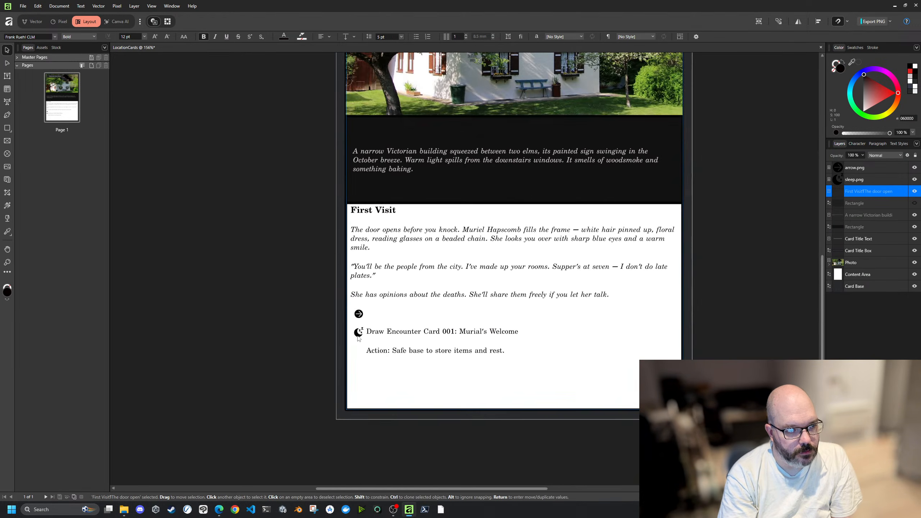
{"action": "scroll", "coordinate": [361, 345], "scroll_direction": "up", "scroll_amount": 1}
{"action": "scroll", "coordinate": [361, 345], "scroll_direction": "down", "scroll_amount": 1}
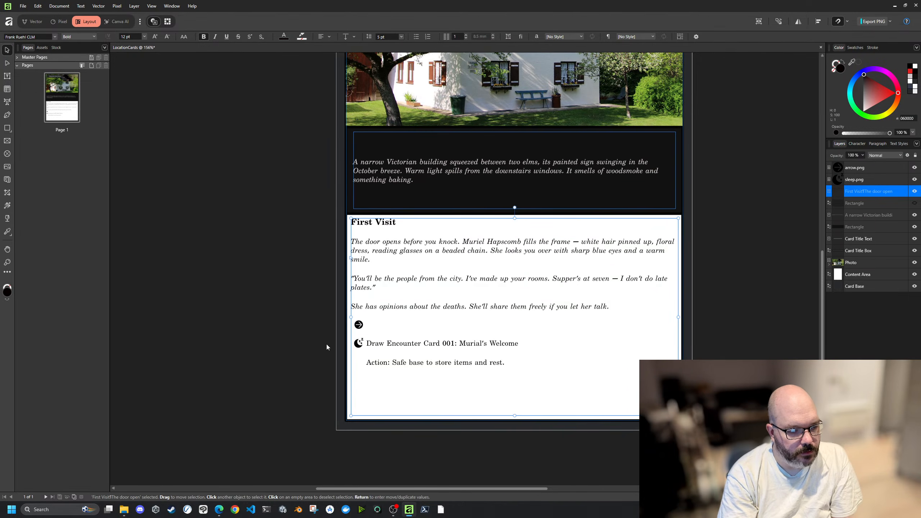
{"action": "scroll", "coordinate": [298, 350], "scroll_direction": "up", "scroll_amount": 3}
{"action": "scroll", "coordinate": [632, 254], "scroll_direction": "down", "scroll_amount": 1}
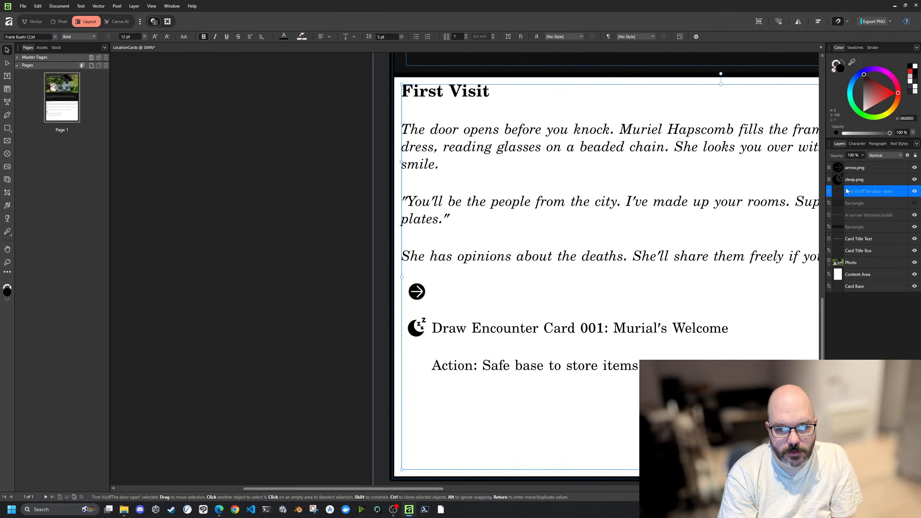
{"action": "left_click", "coordinate": [845, 181]}
{"action": "left_click_drag", "start_coordinate": [420, 329], "coordinate": [417, 368]}
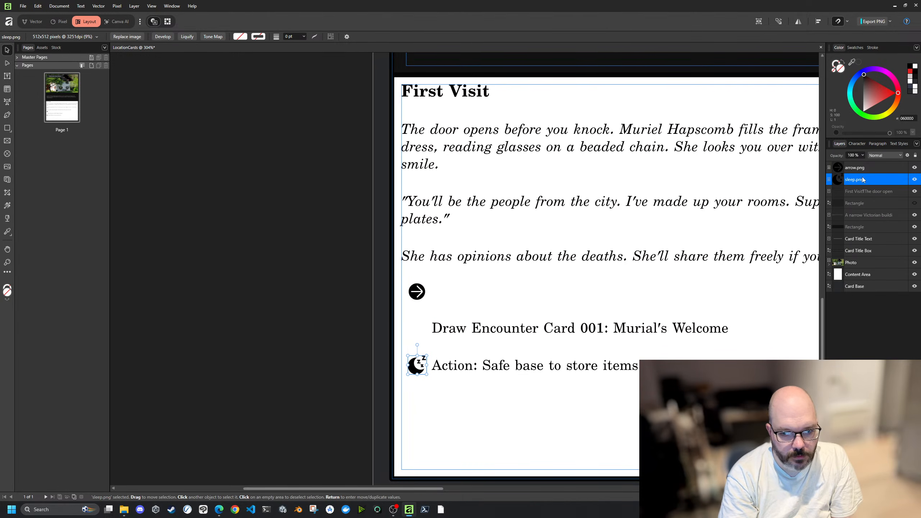
Step: Move the arrow icon down in front of the Draw Encounter Card line, aligned above the sleep icon, and review the whole card
{"action": "left_click", "coordinate": [857, 169]}
{"action": "left_click_drag", "start_coordinate": [417, 292], "coordinate": [418, 328]}
{"action": "left_click", "coordinate": [207, 266]}
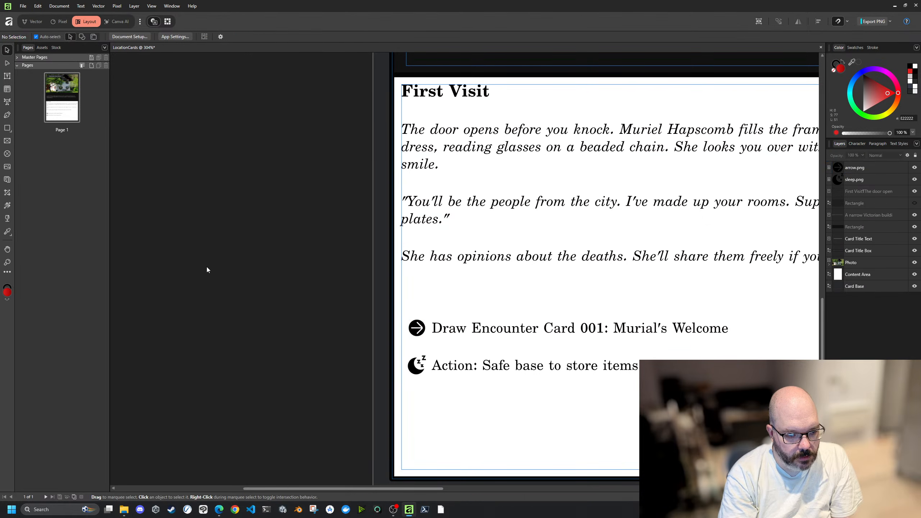
{"action": "scroll", "coordinate": [231, 254], "scroll_direction": "down", "scroll_amount": 2}
{"action": "scroll", "coordinate": [232, 256], "scroll_direction": "down", "scroll_amount": 1}
{"action": "scroll", "coordinate": [236, 272], "scroll_direction": "up", "scroll_amount": 2}
{"action": "scroll", "coordinate": [246, 364], "scroll_direction": "right", "scroll_amount": 1}
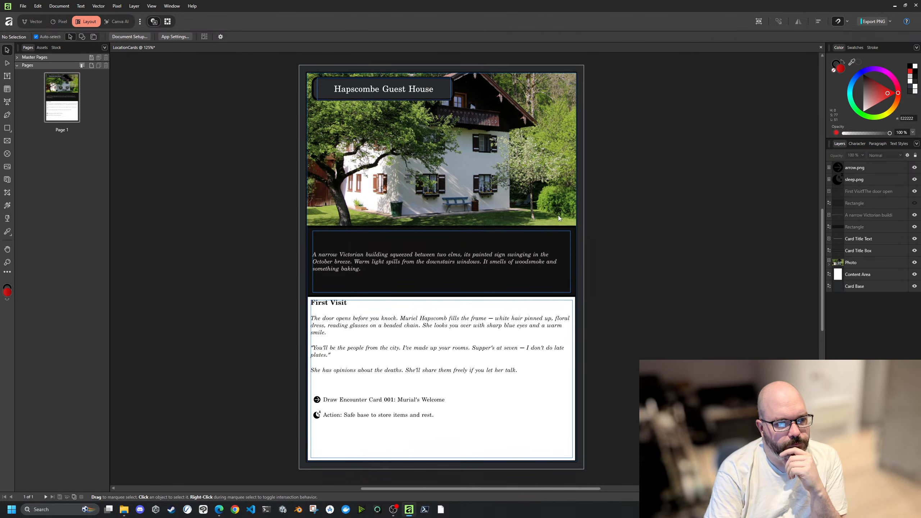
Step: Save the document and export the whole card as a PNG, going as far as choosing the save location
{"action": "left_click", "coordinate": [22, 6]}
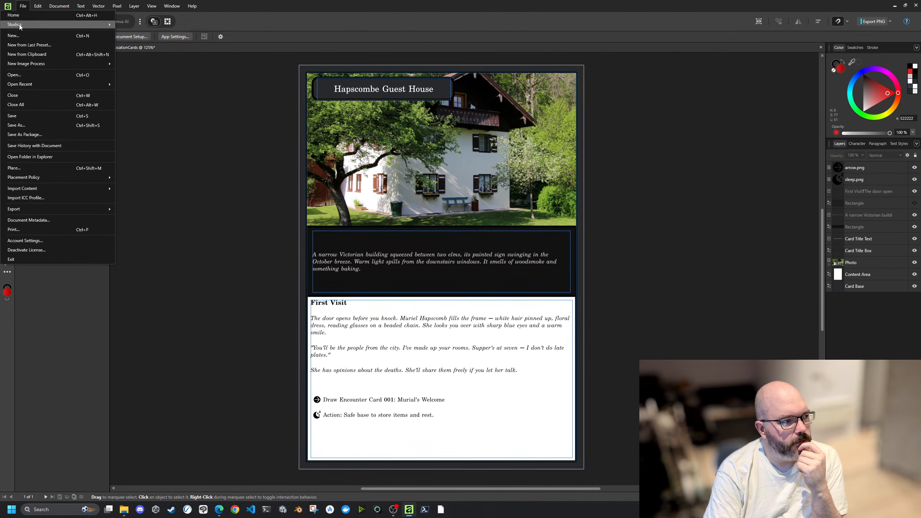
{"action": "left_click", "coordinate": [16, 115]}
{"action": "left_click", "coordinate": [22, 6]}
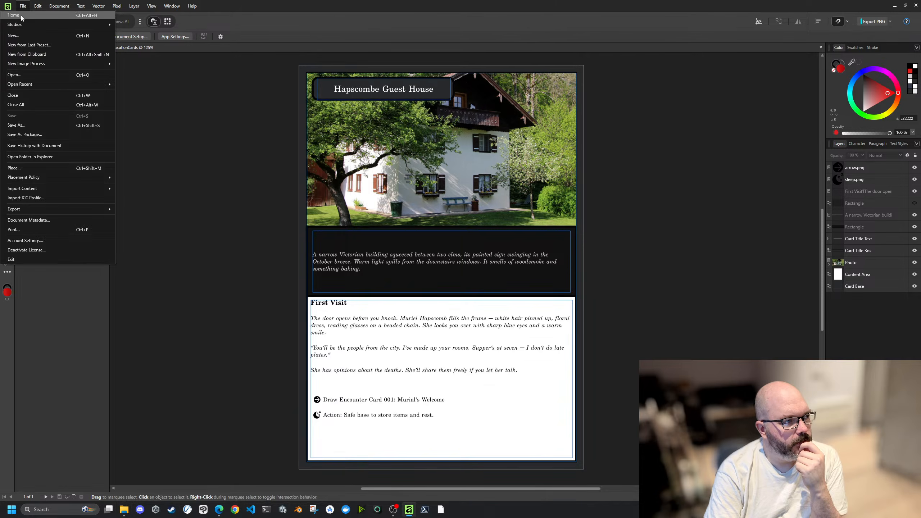
{"action": "mouse_move", "coordinate": [90, 213]}
{"action": "left_click", "coordinate": [129, 209]}
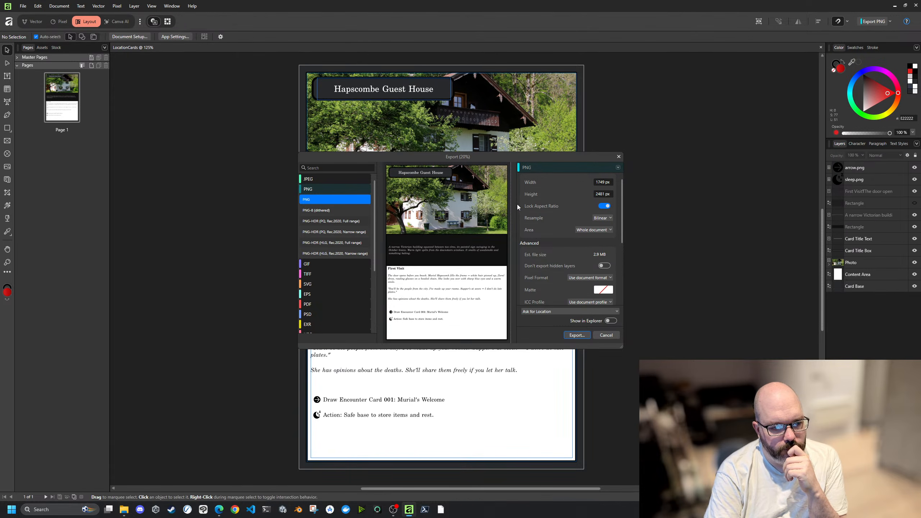
{"action": "left_click", "coordinate": [576, 335]}
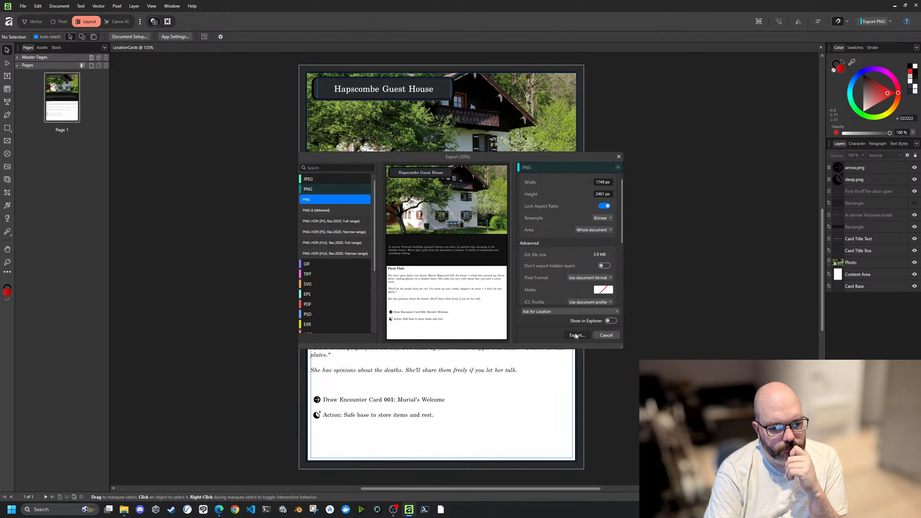
{"action": "key", "text": "Return"}
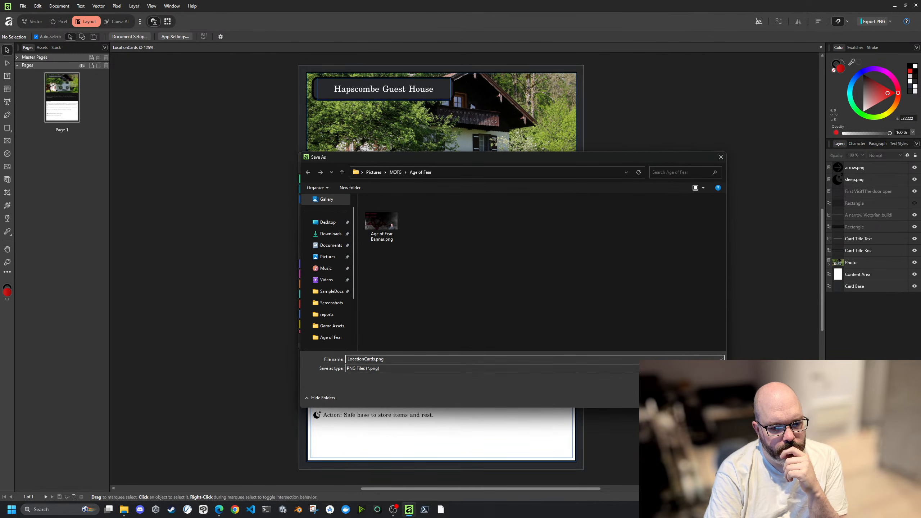